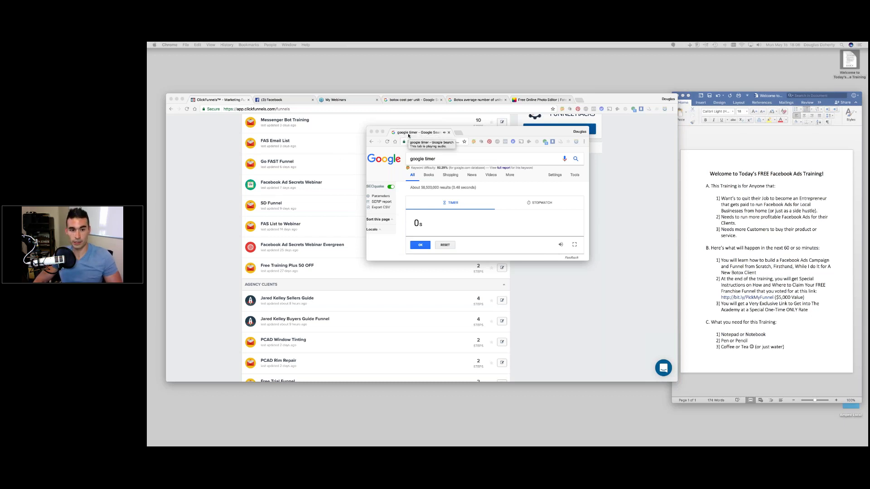
- Close the Google timer, then move and enlarge the Word training outline window beside the funnel list
click(372, 132)
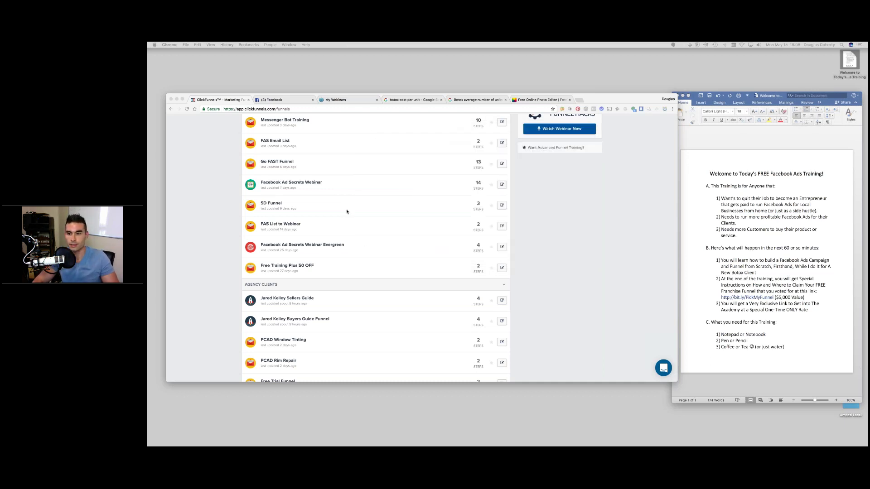
click(773, 97)
drag(773, 98, 531, 79)
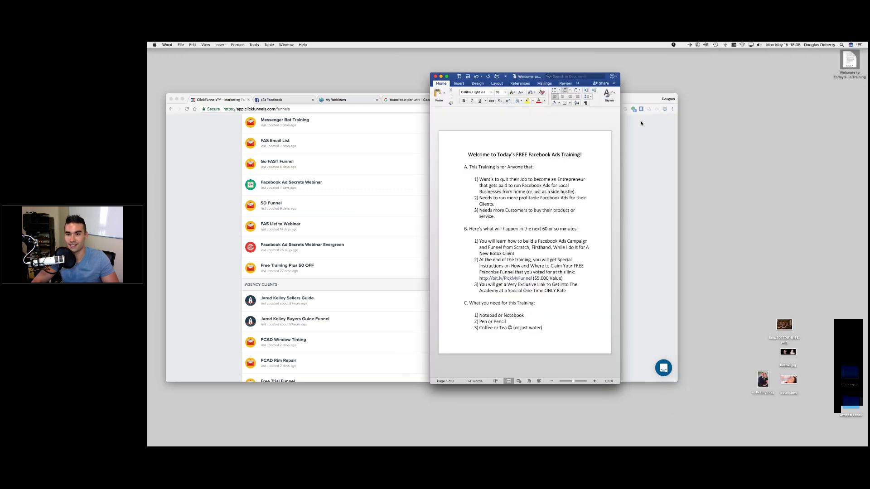
drag(640, 124, 734, 109)
drag(634, 103, 555, 77)
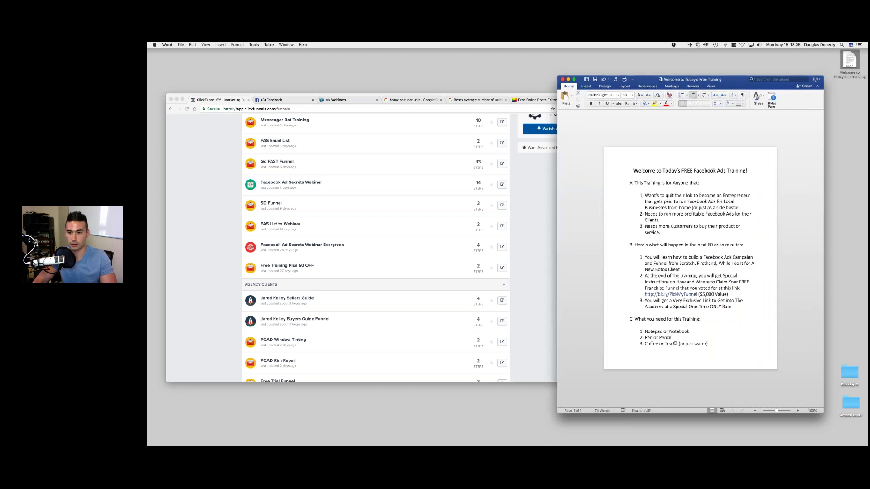
click(659, 176)
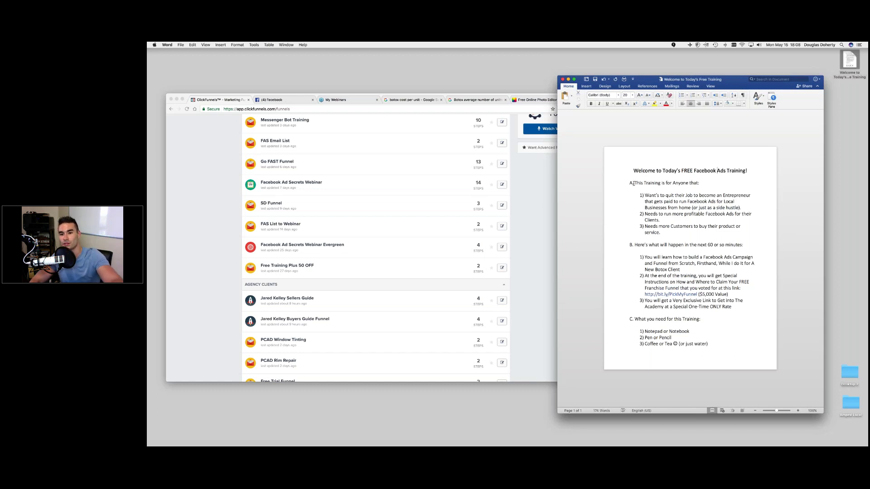
click(633, 183)
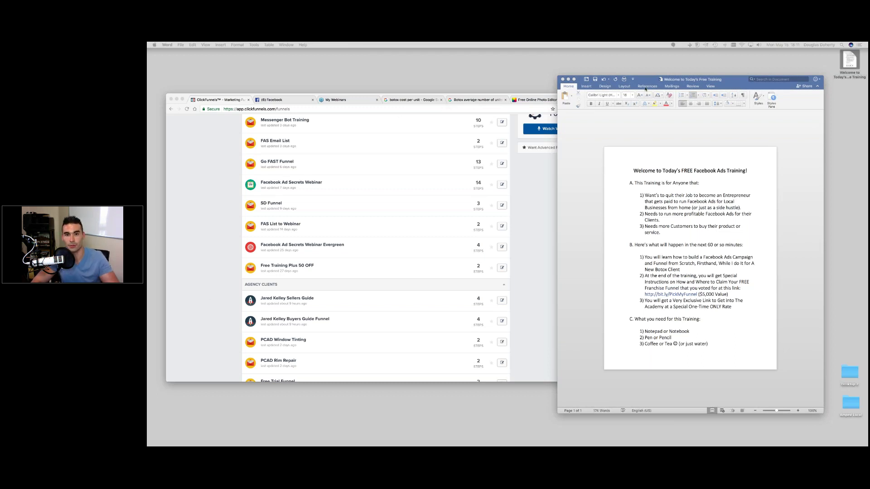
- Bring the browser forward, move and enlarge it, and show the botox cost per unit results
click(549, 96)
drag(569, 92, 699, 66)
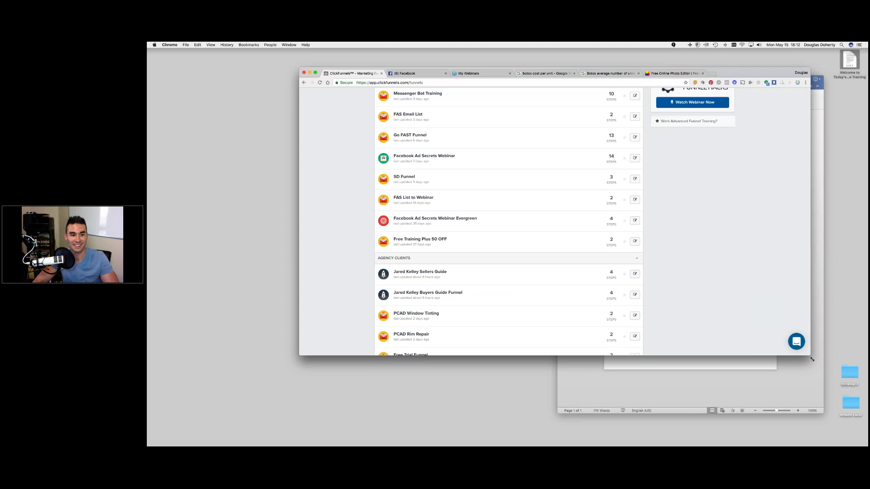
drag(812, 359, 854, 385)
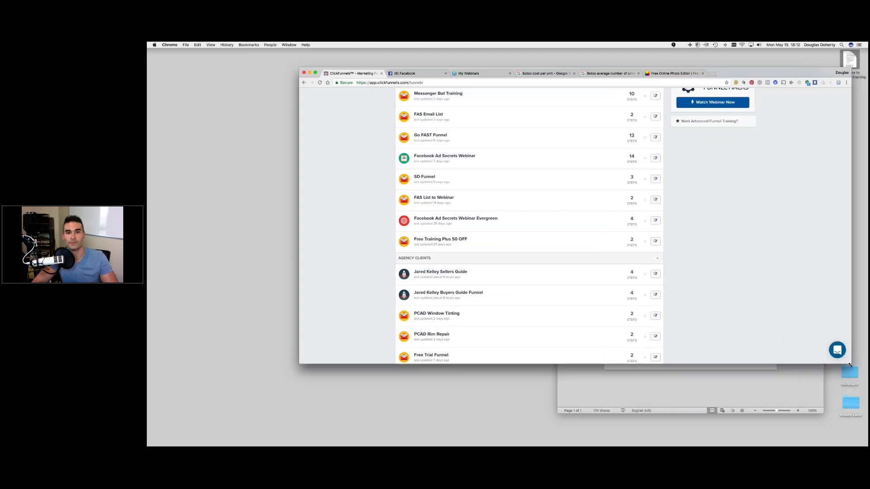
click(528, 74)
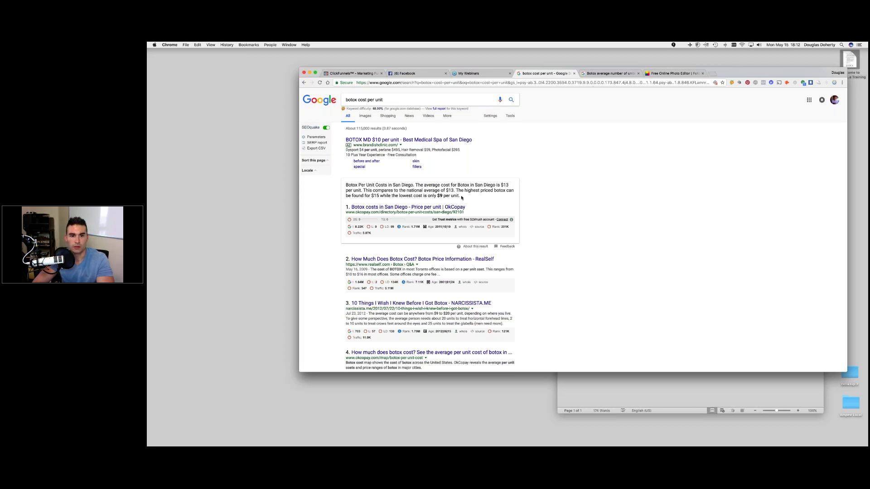
- Highlight the $9 lowest and $15 highest botox prices, then view the average units results
drag(461, 197, 364, 197)
click(410, 197)
drag(386, 196, 439, 196)
click(439, 195)
drag(371, 196, 379, 196)
click(379, 195)
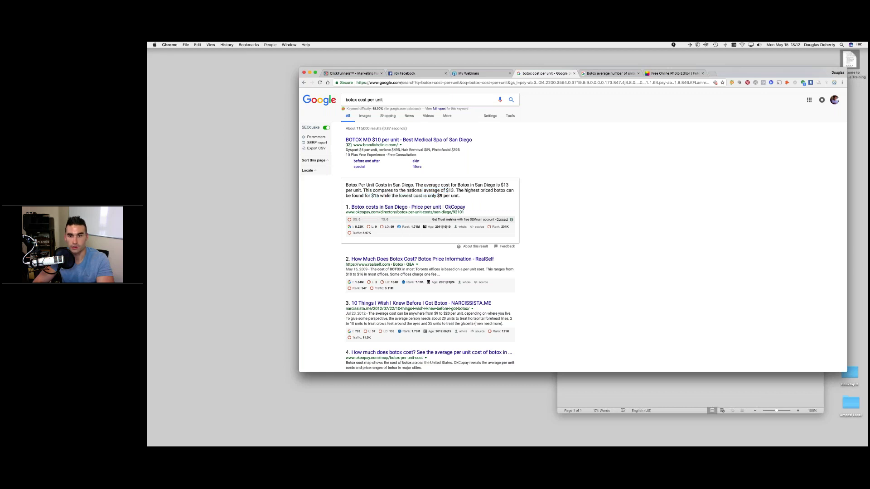
click(607, 75)
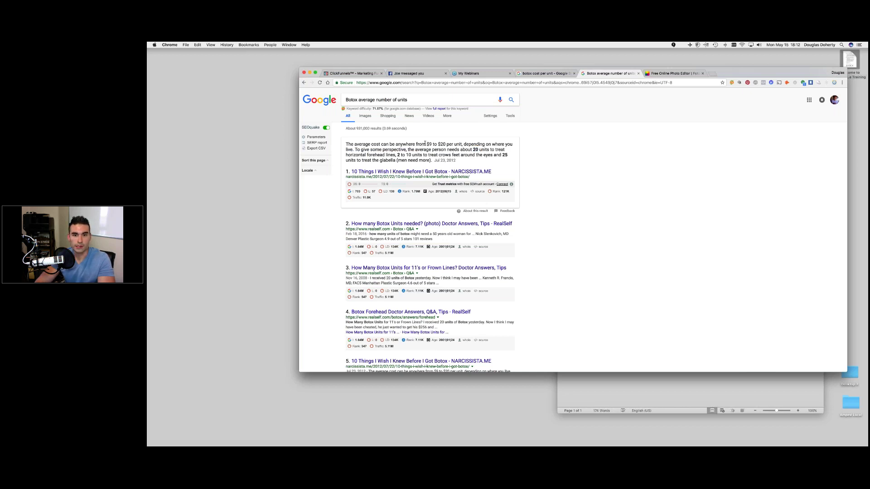
- Mark the 20 units figure, close the Facebook tab and switch back to ClickFunnels
drag(472, 149, 483, 149)
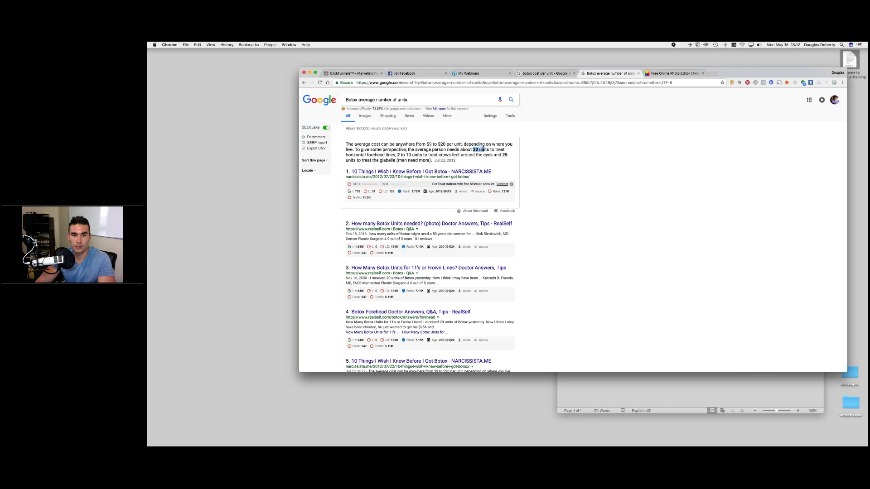
click(474, 149)
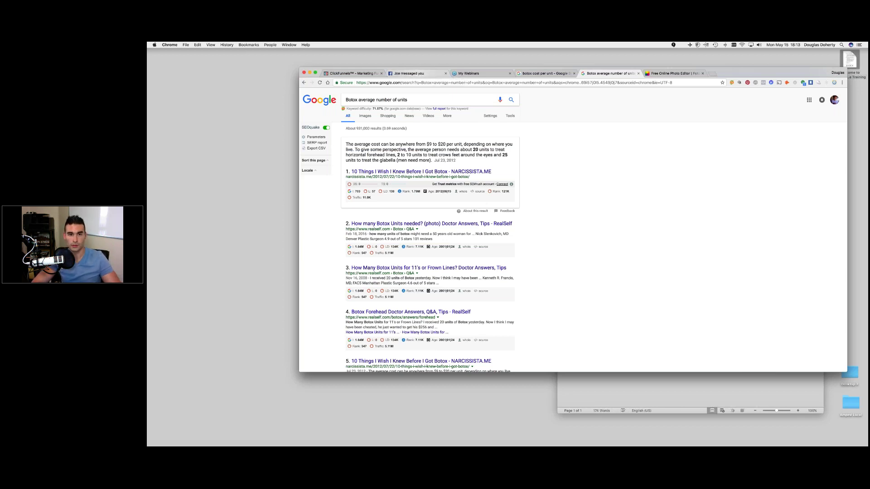
click(445, 73)
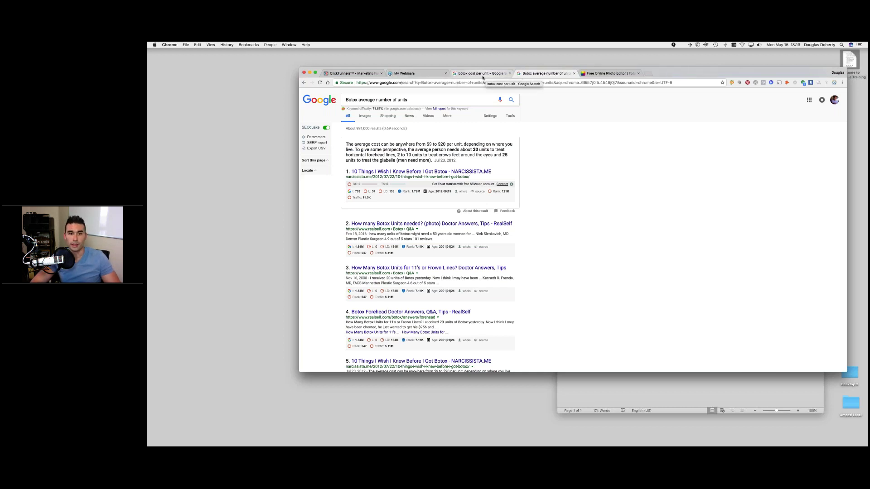
click(351, 73)
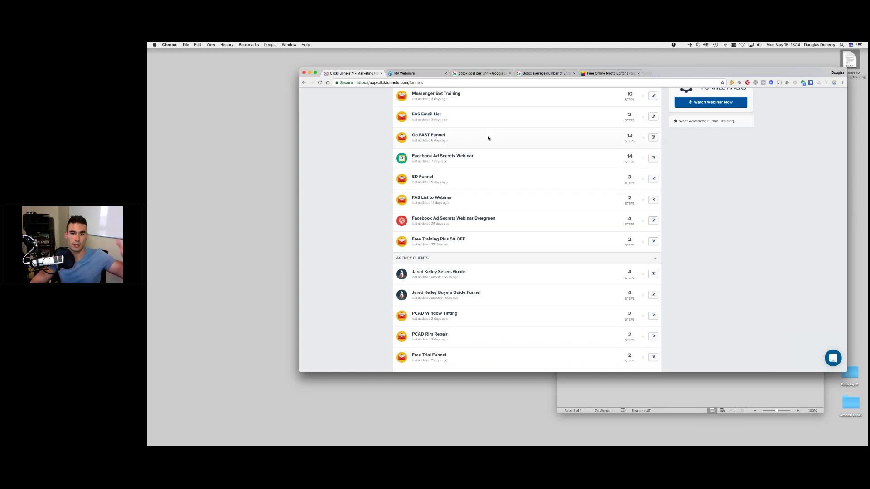
scroll(489, 138, up, 1)
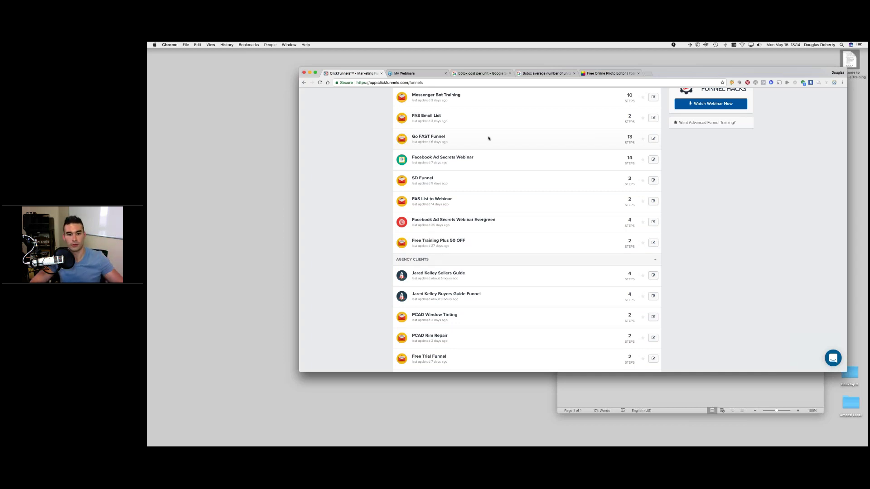
scroll(488, 139, down, 1)
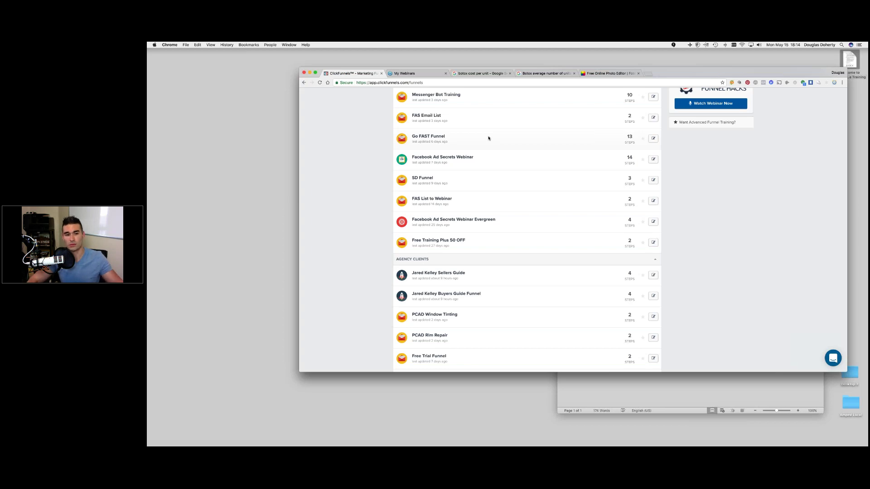
scroll(375, 198, left, 1)
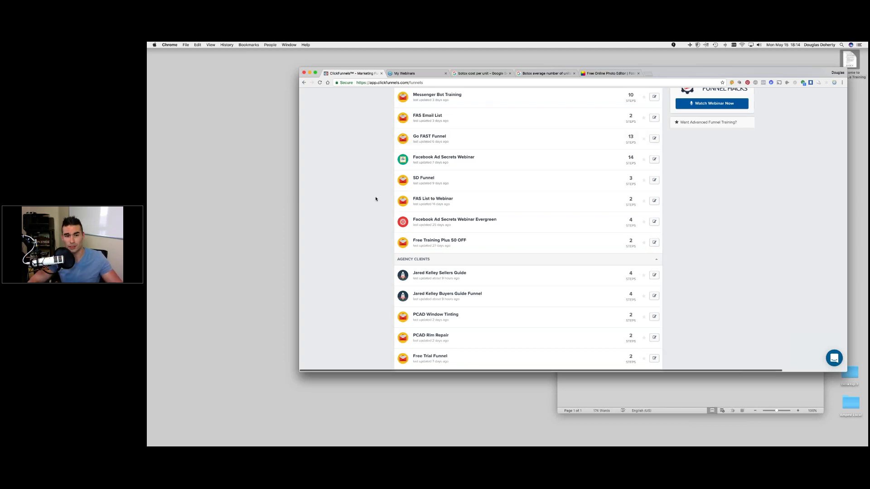
scroll(376, 199, up, 5)
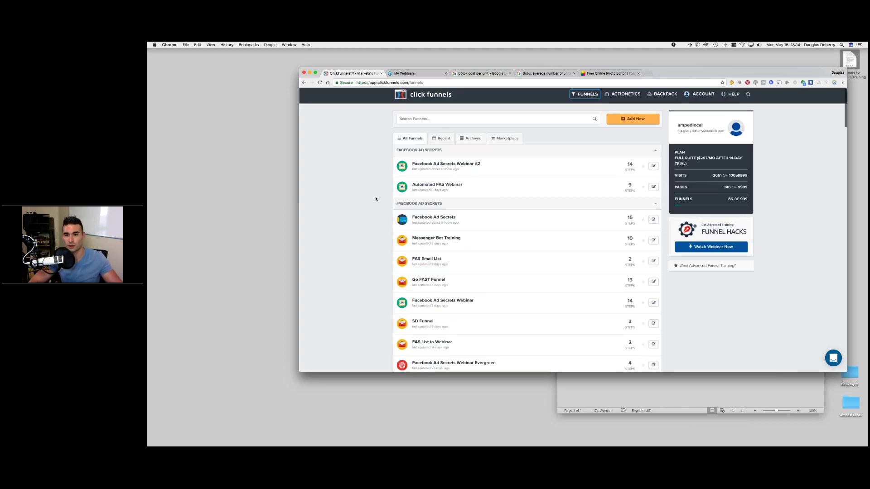
- Build a Collect Emails funnel named 'Botox Client' tagged with the AGENCY CLIENTS group
click(623, 121)
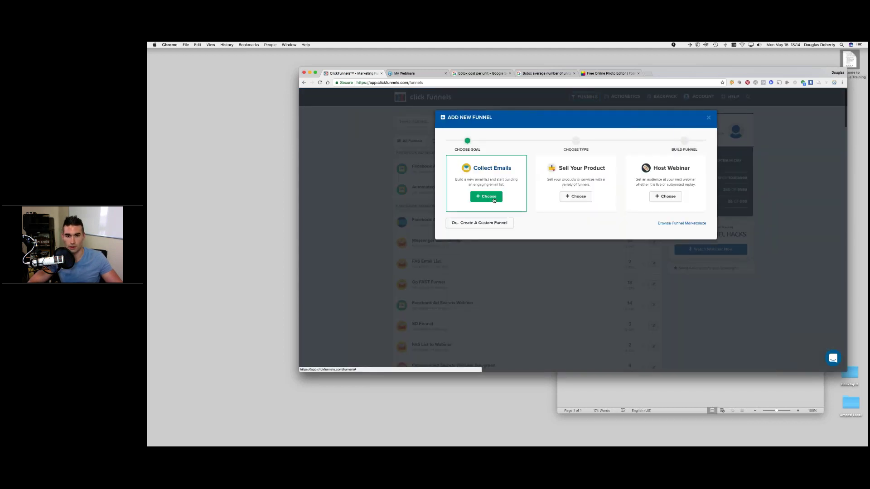
click(494, 201)
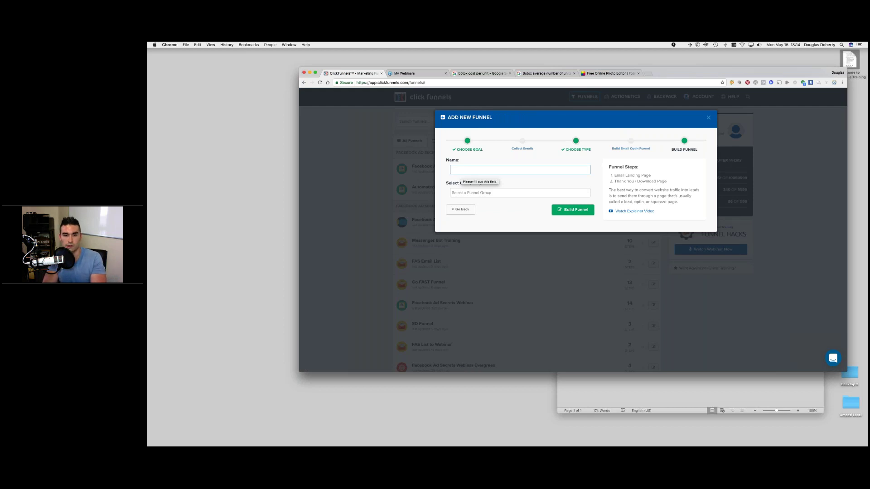
text(Bo)
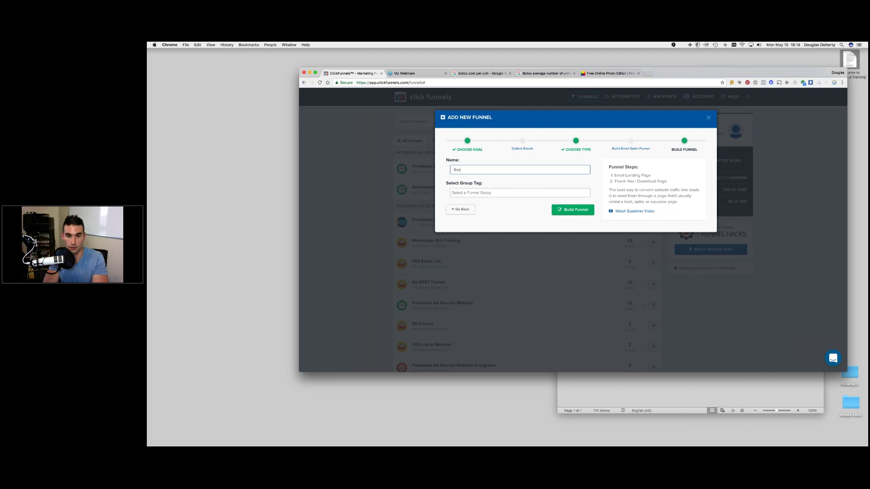
text(tox Client)
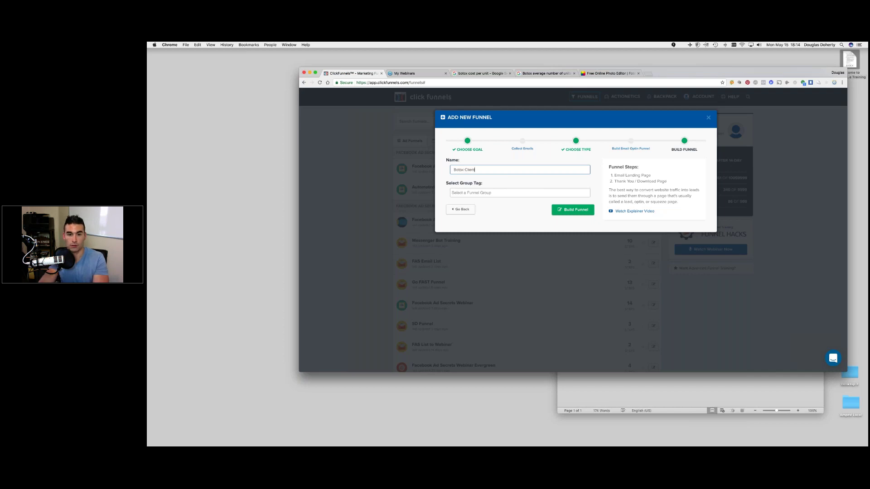
key(Tab)
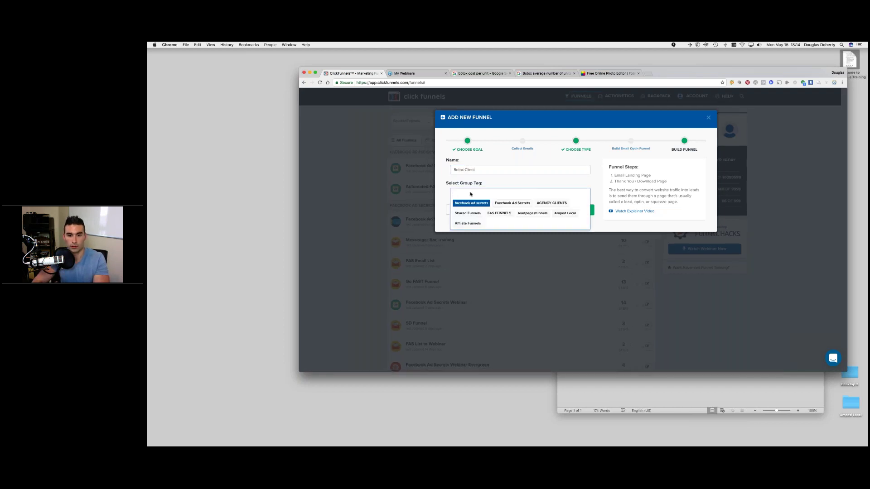
key(Up)
key(Up)
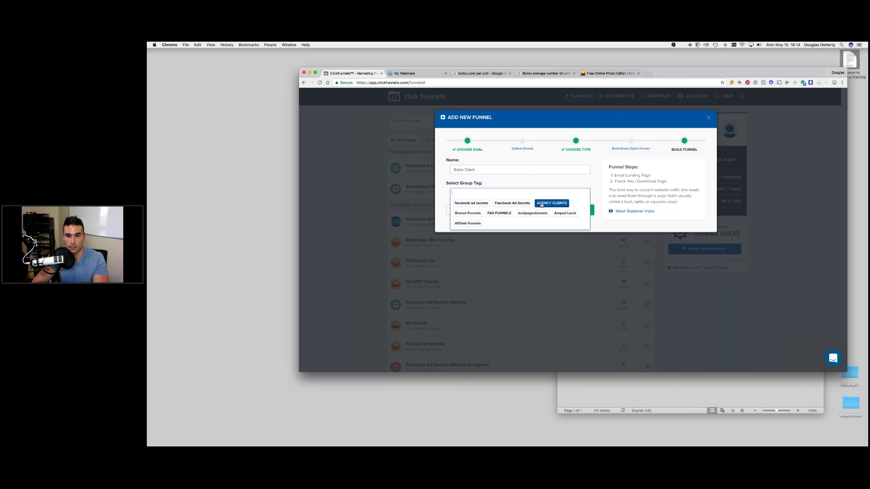
key(Return)
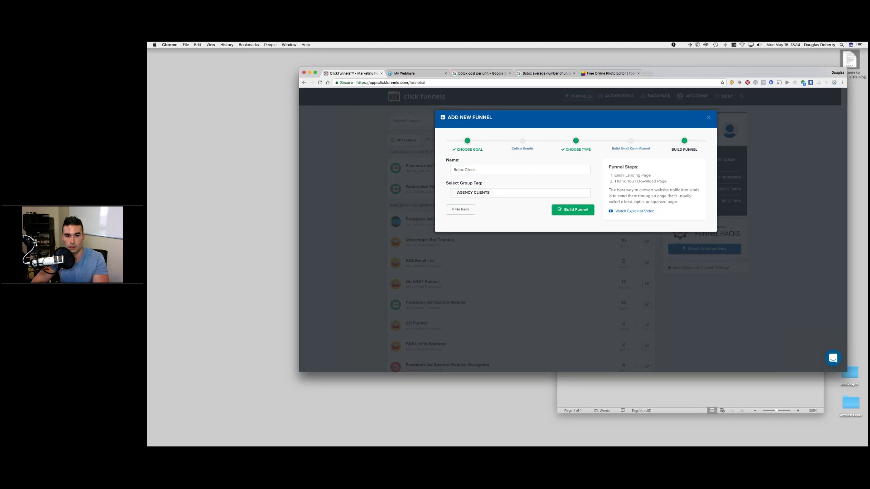
click(572, 209)
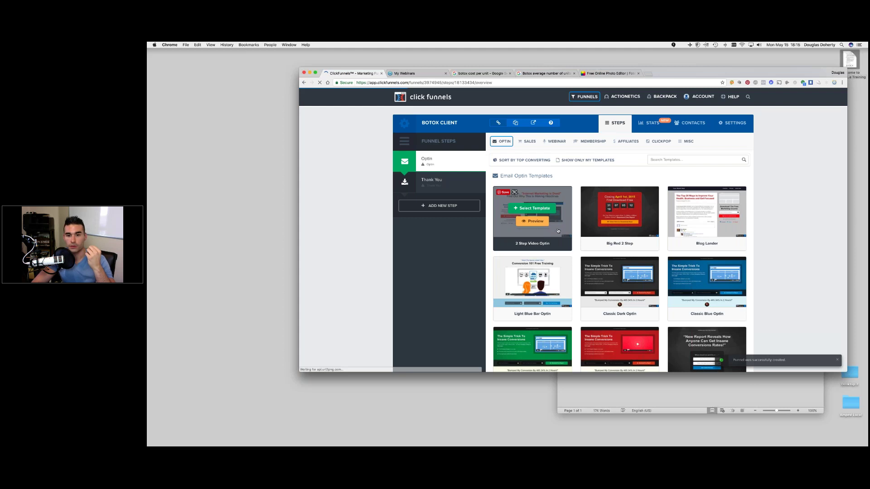
- Browse the Email Optin Templates and select the Dark Optin Box template
scroll(532, 218, down, 3)
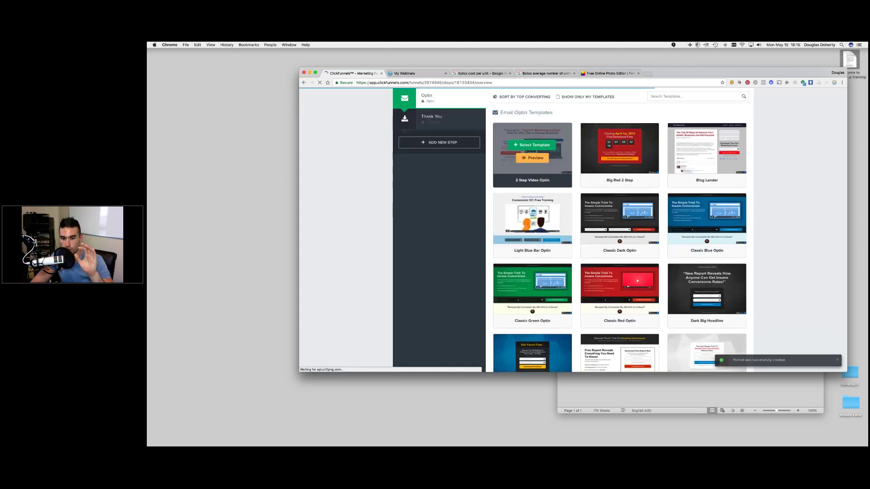
scroll(562, 205, up, 3)
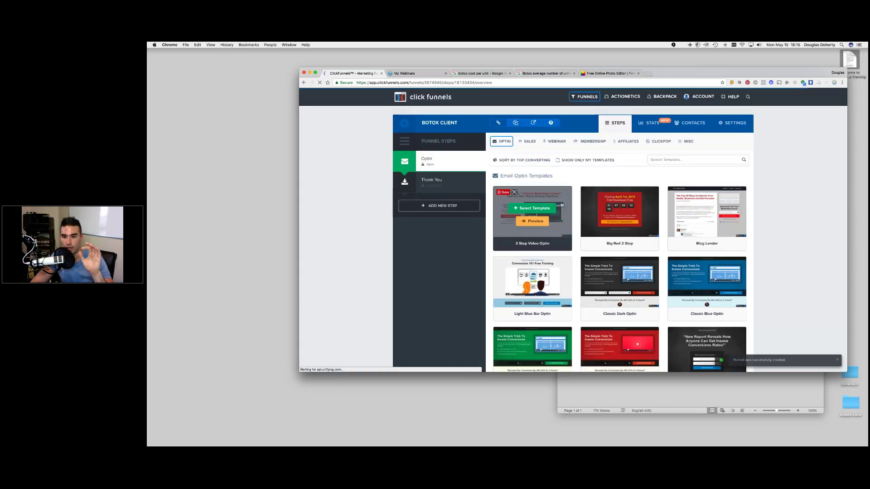
scroll(561, 205, down, 12)
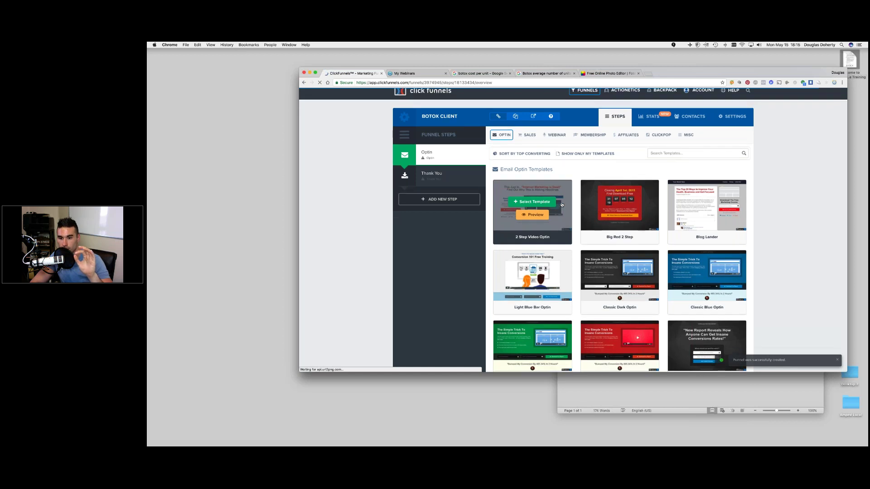
scroll(561, 204, down, 5)
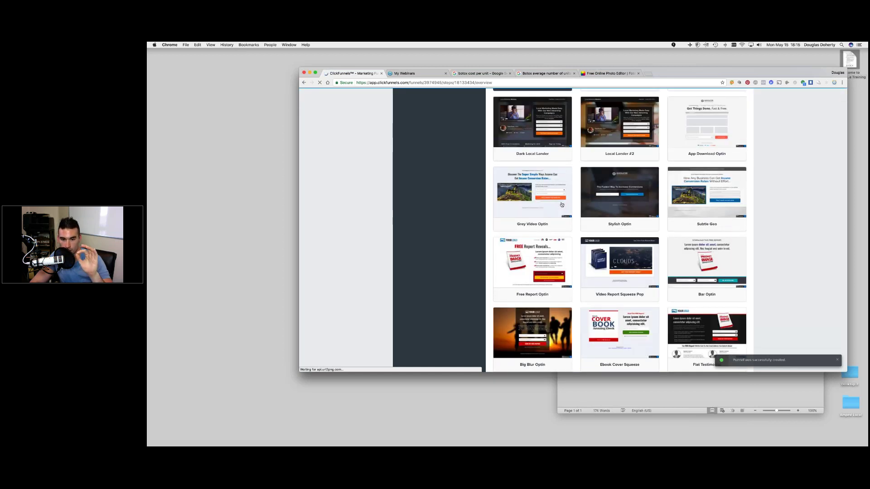
scroll(561, 205, down, 2)
scroll(526, 307, up, 10)
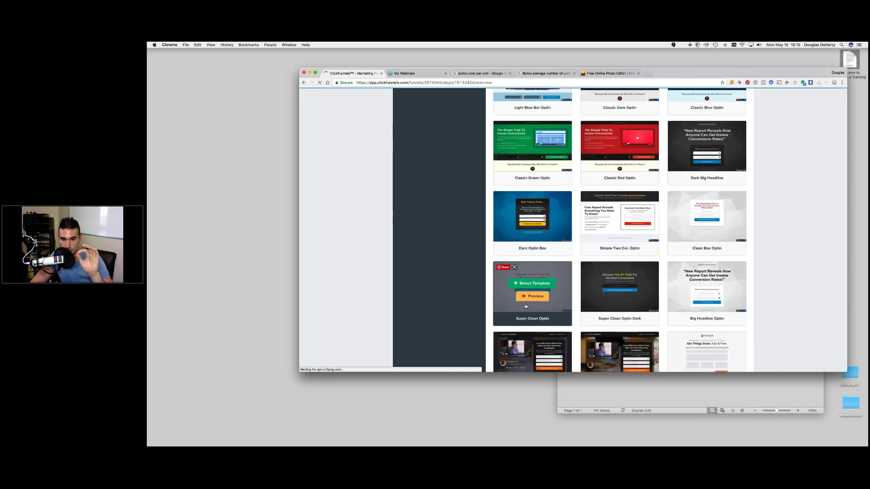
scroll(526, 307, up, 3)
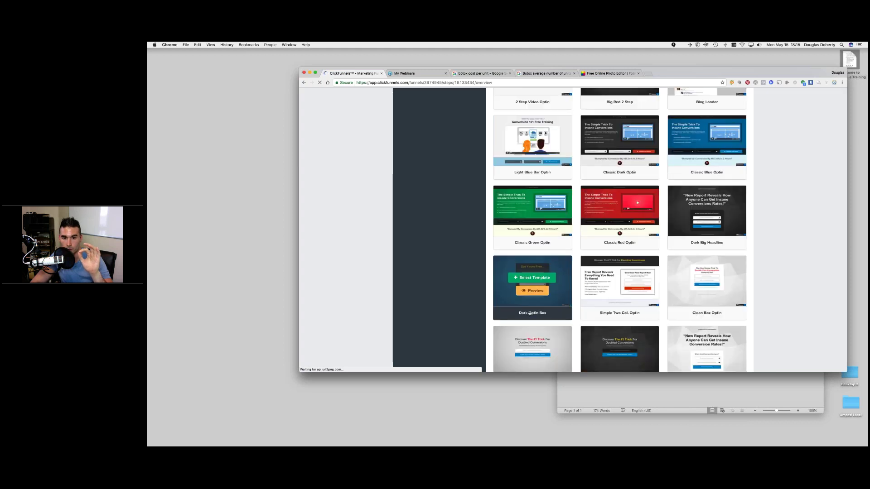
scroll(529, 313, up, 1)
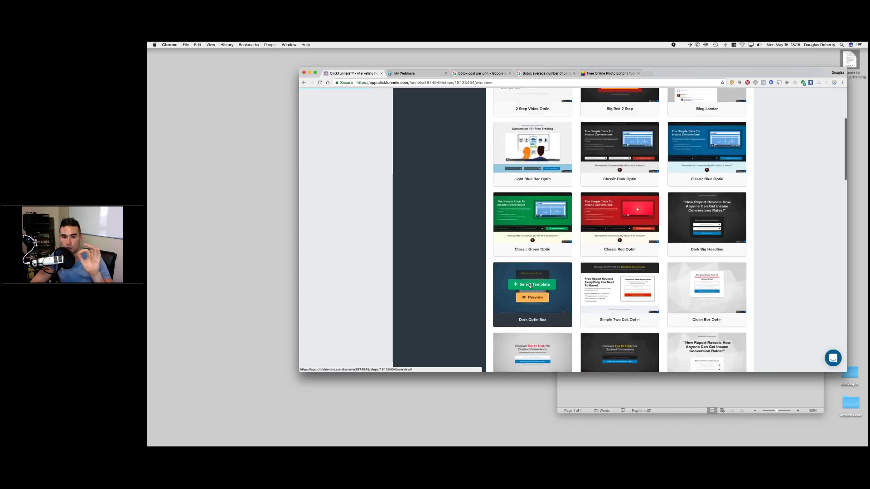
click(530, 285)
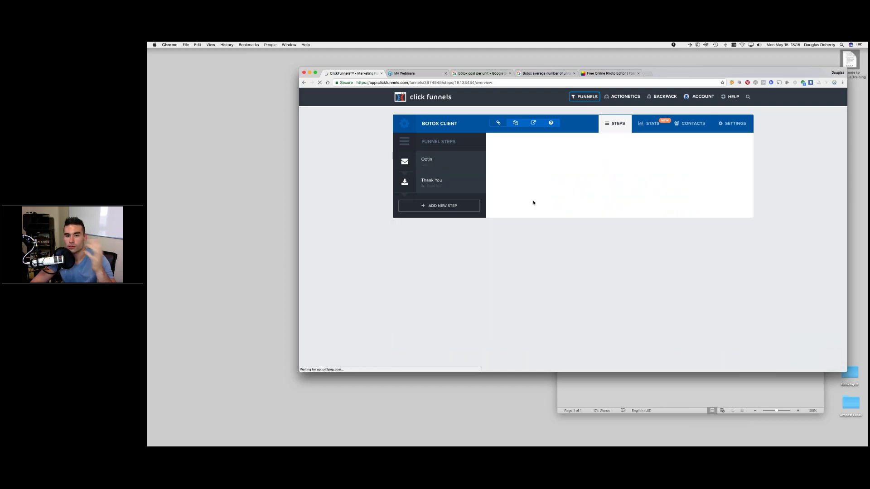
- Select the Blank Thank You Page template for the Thank You step
click(445, 184)
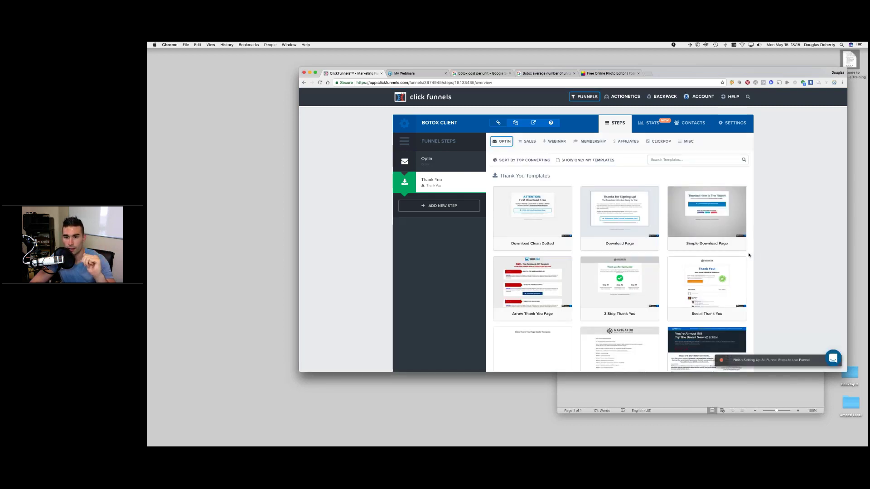
scroll(725, 253, down, 3)
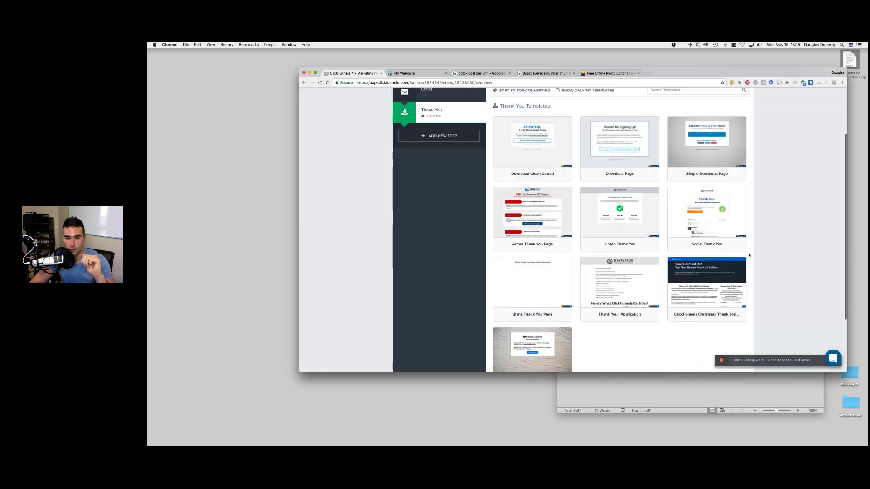
click(532, 275)
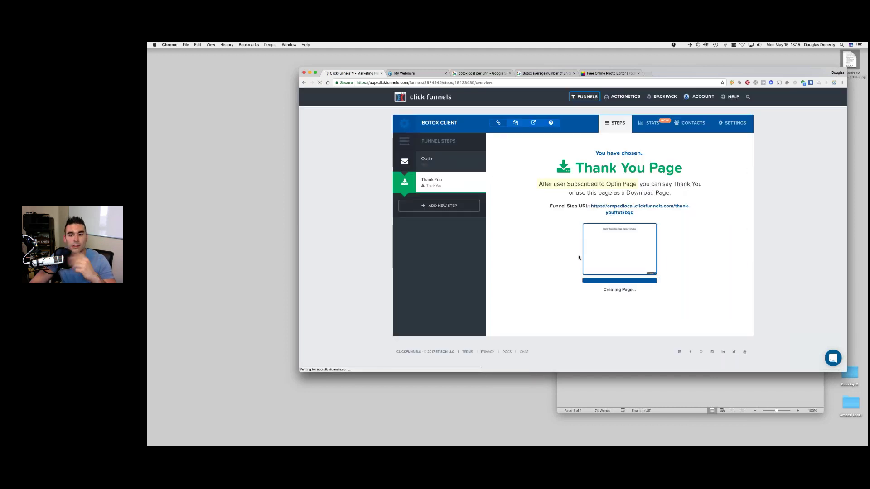
- Return to the Optin step in the Funnel Steps sidebar
click(441, 164)
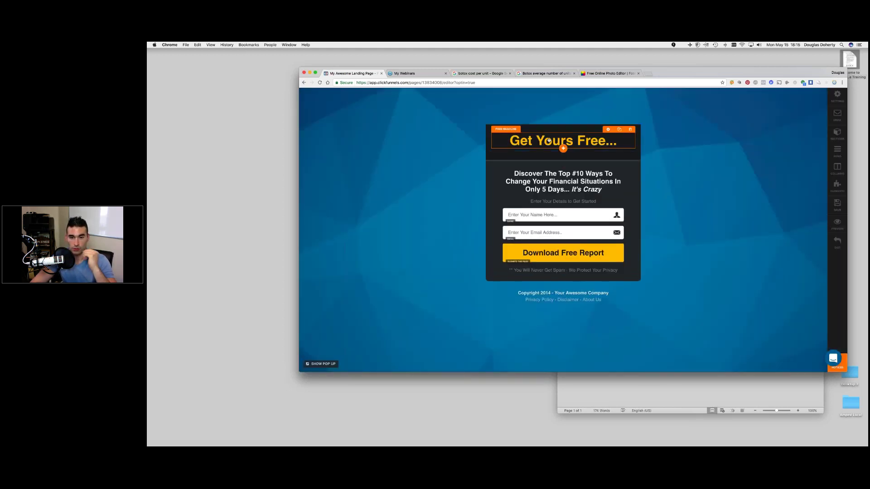
- Minimize the Word notes, move the browser aside, and place botox.png beside the other photo
click(782, 379)
click(568, 80)
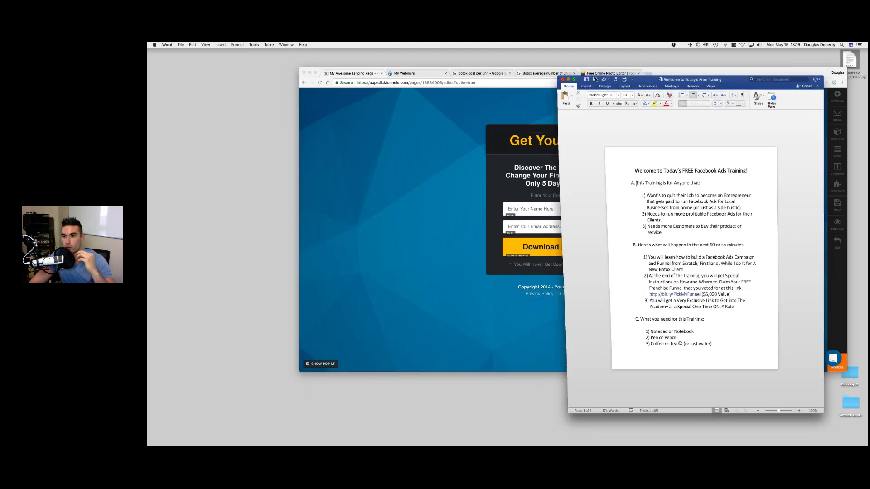
drag(767, 69, 785, 55)
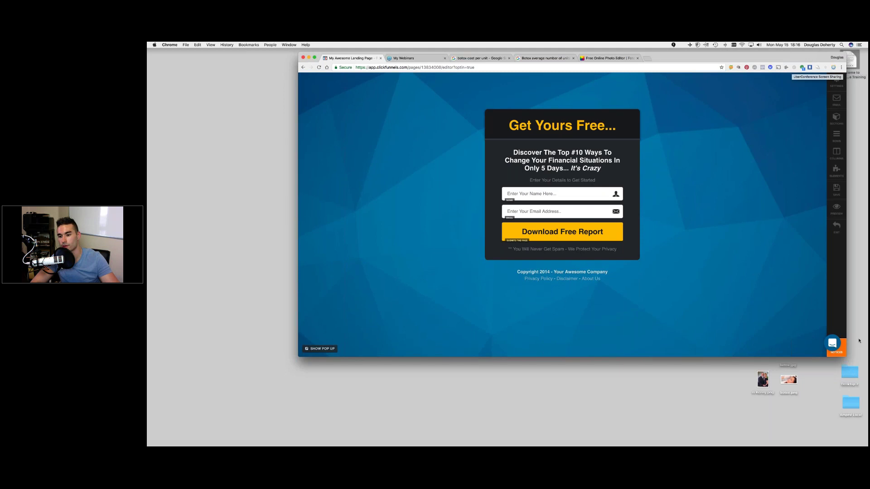
drag(770, 378, 698, 407)
drag(788, 379, 721, 410)
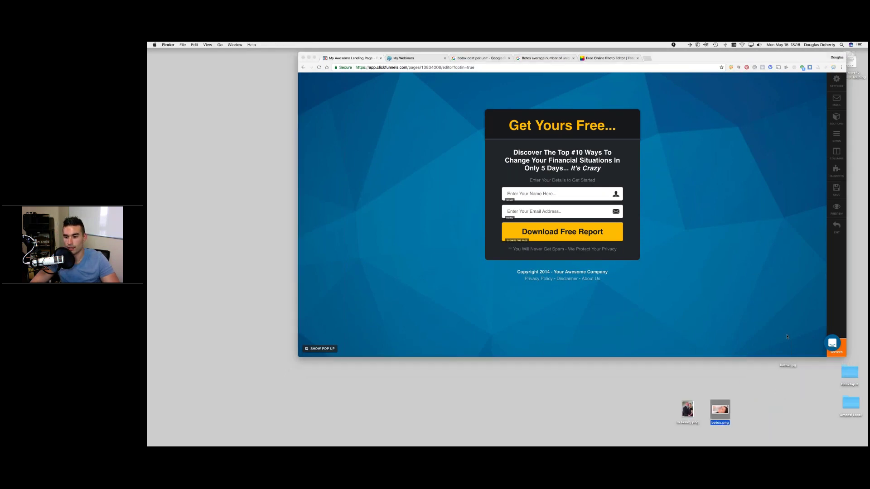
- Search 'google botox' in a new tab and switch to image results
click(647, 59)
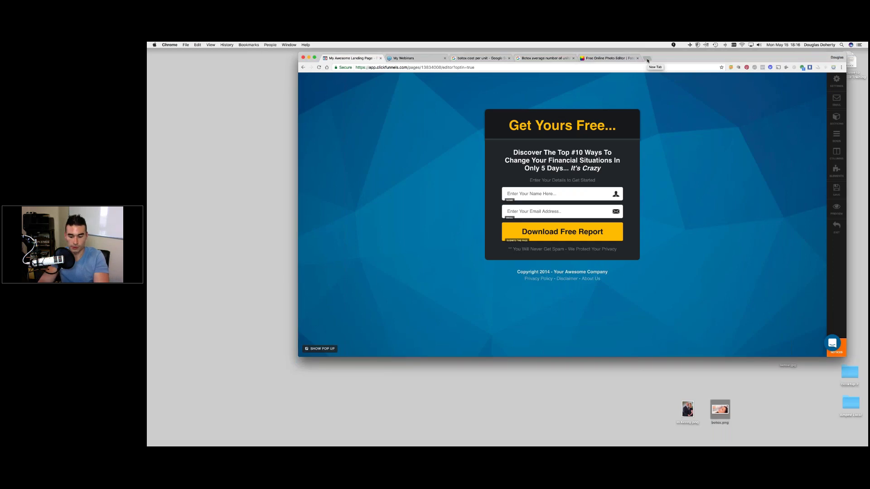
text(google )
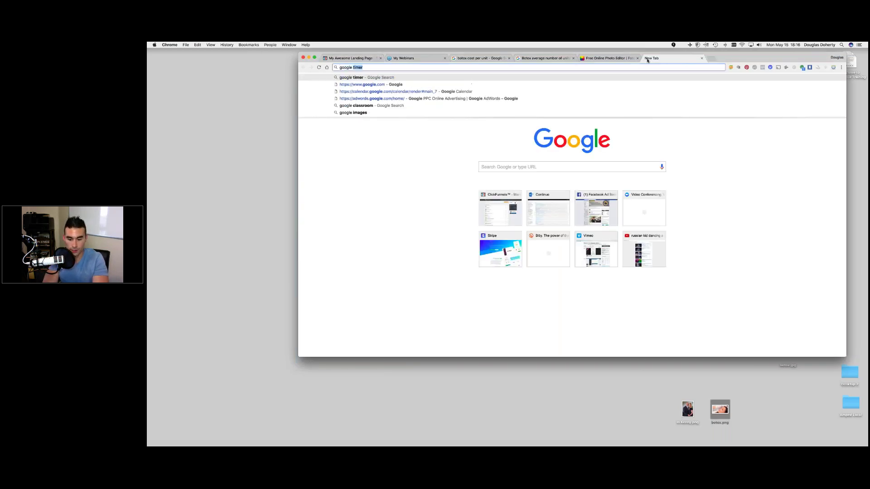
text(images)
key(Return)
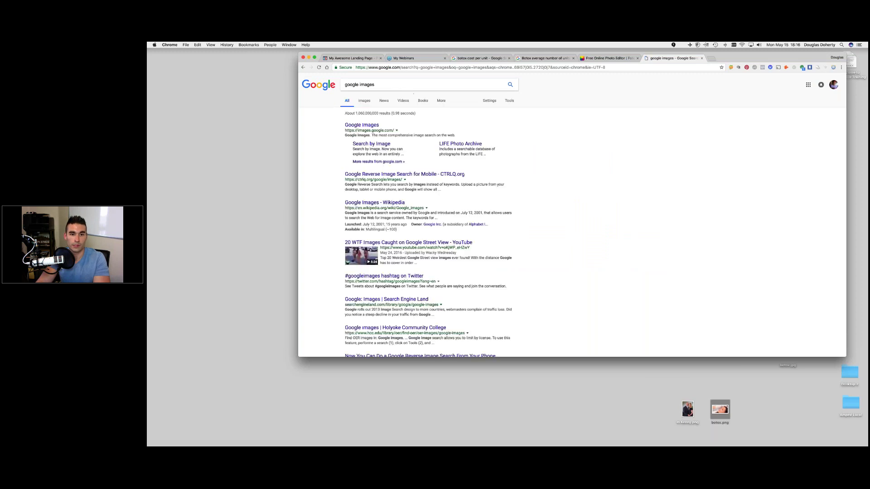
double_click(368, 85)
text(botox)
key(Return)
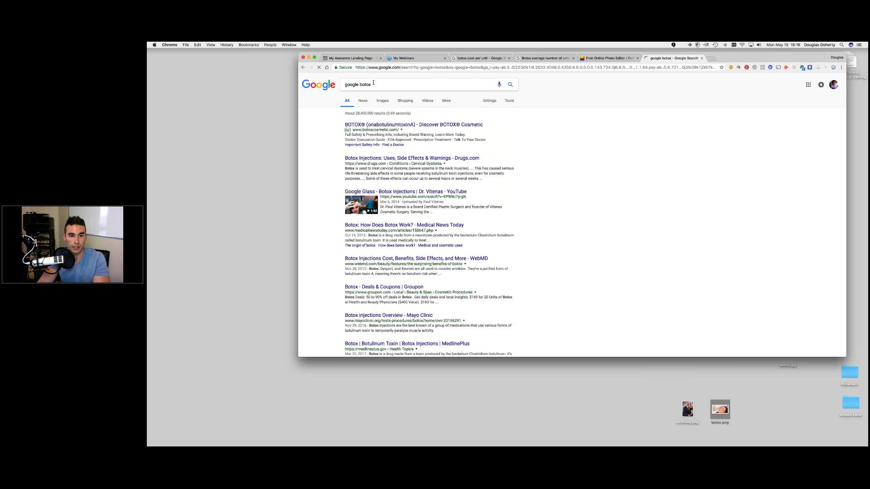
click(390, 100)
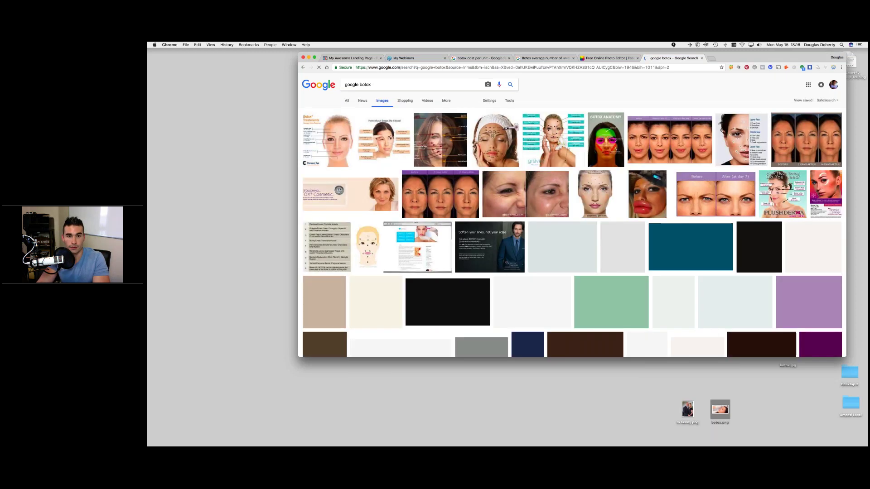
- Check the Usage rights image filter, then return to the ClickFunnels editor tab
click(489, 100)
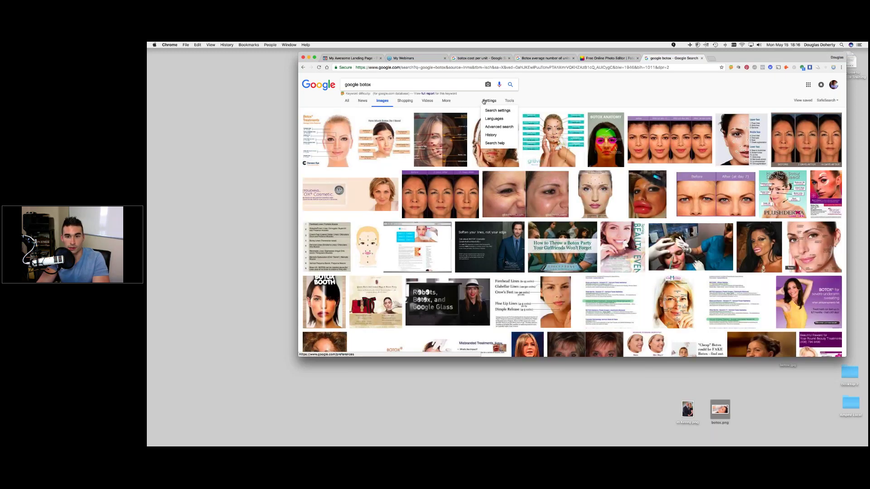
click(509, 101)
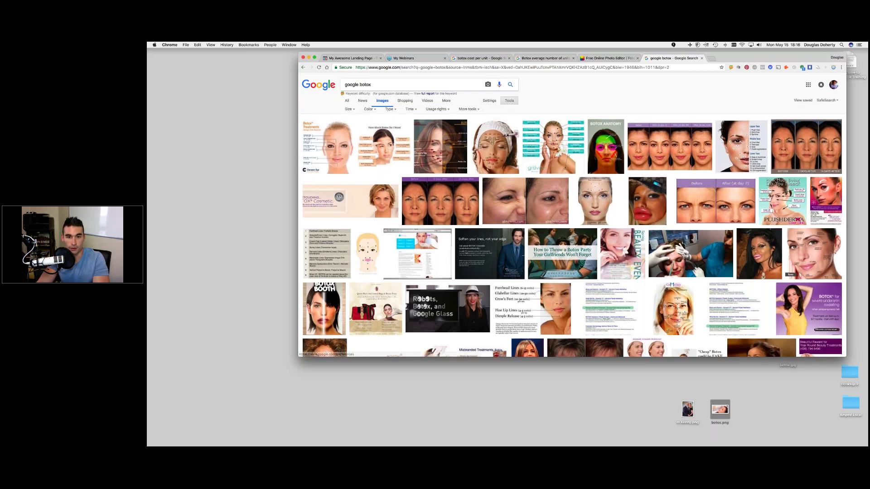
click(437, 111)
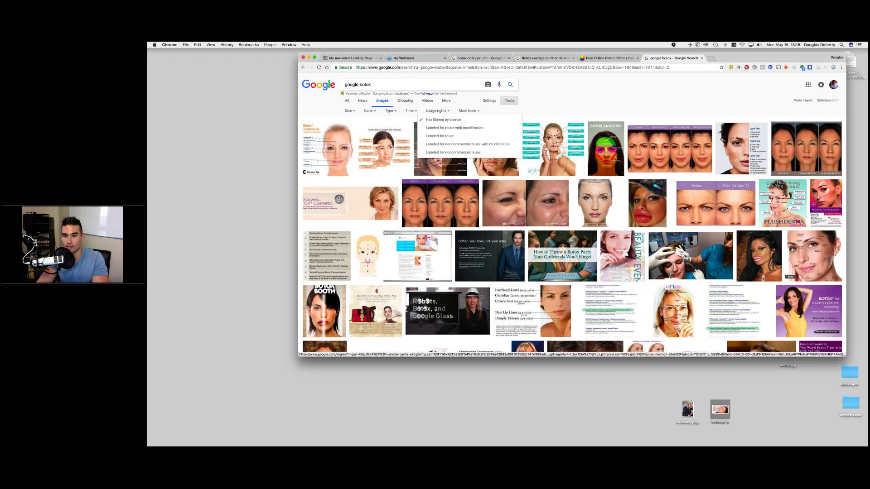
click(640, 104)
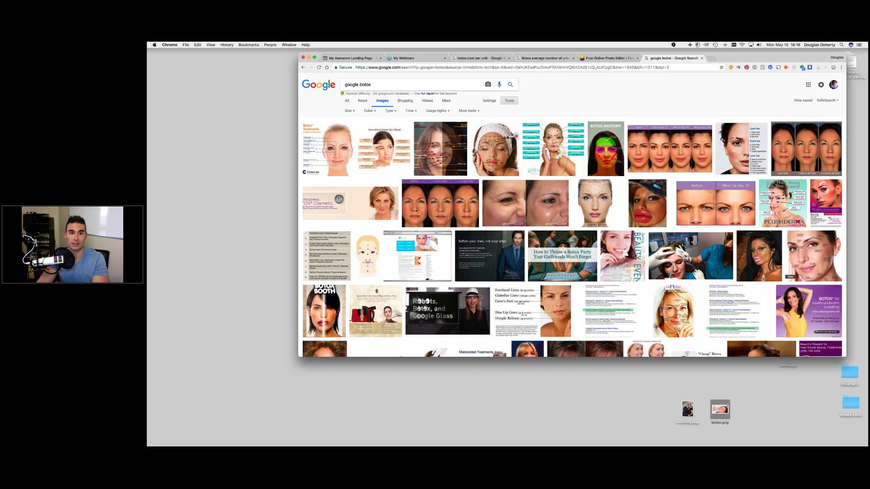
click(351, 58)
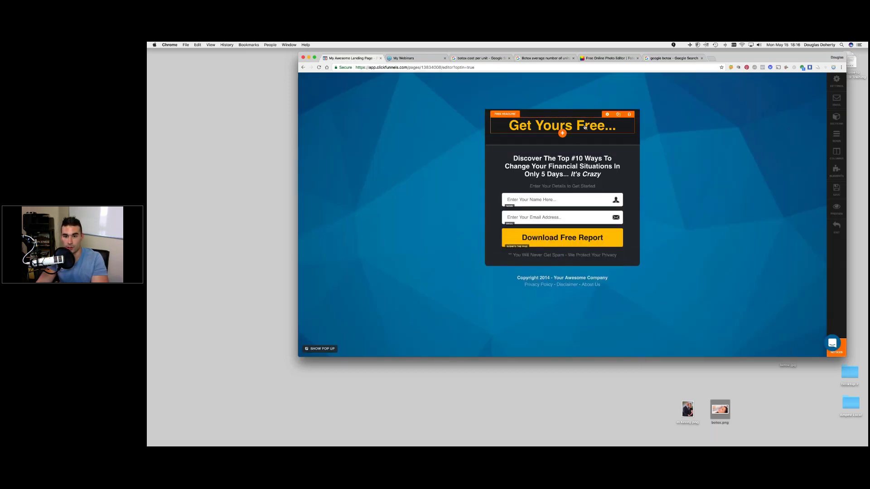
- Replace the headline with 'Hey Philiadelphia!' and pick the Philadelphia spelling suggestion
click(618, 126)
drag(618, 126, 508, 126)
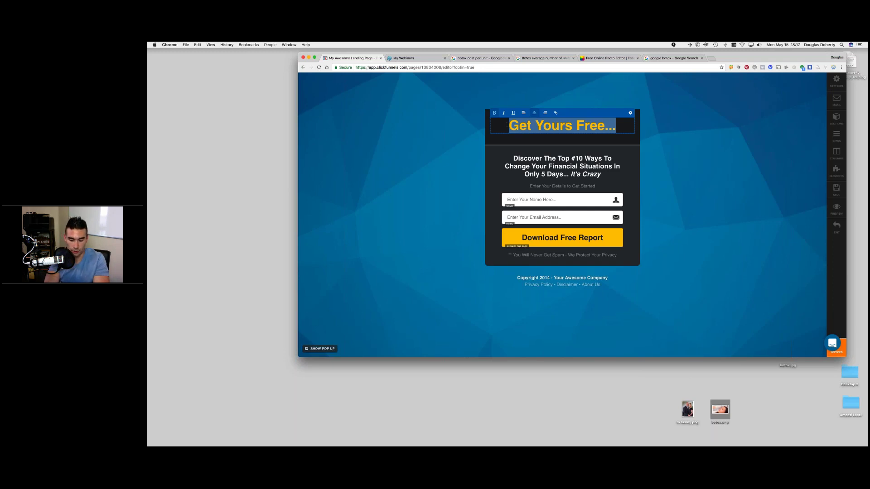
text(Hey P)
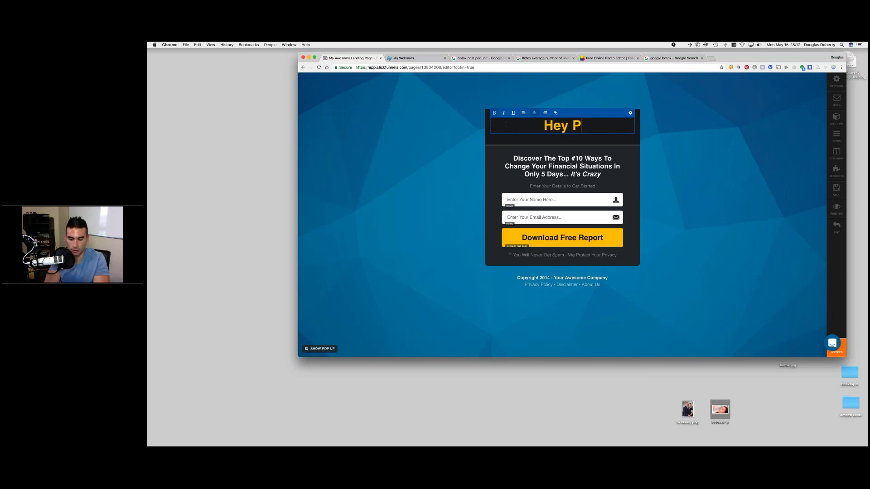
text(hiliadel)
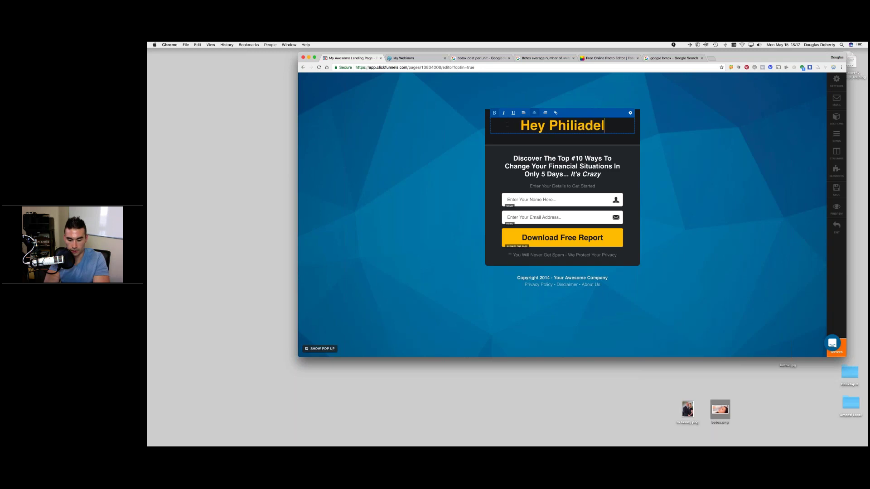
text(phia!)
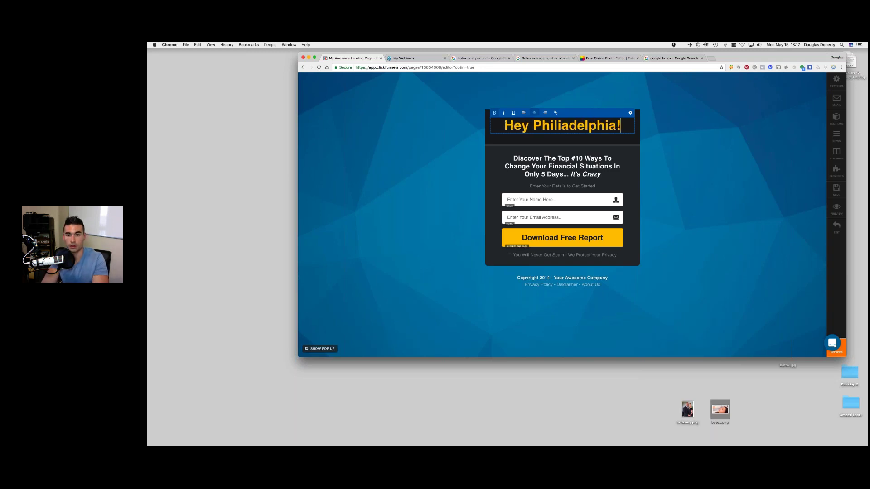
right_click(558, 125)
click(574, 128)
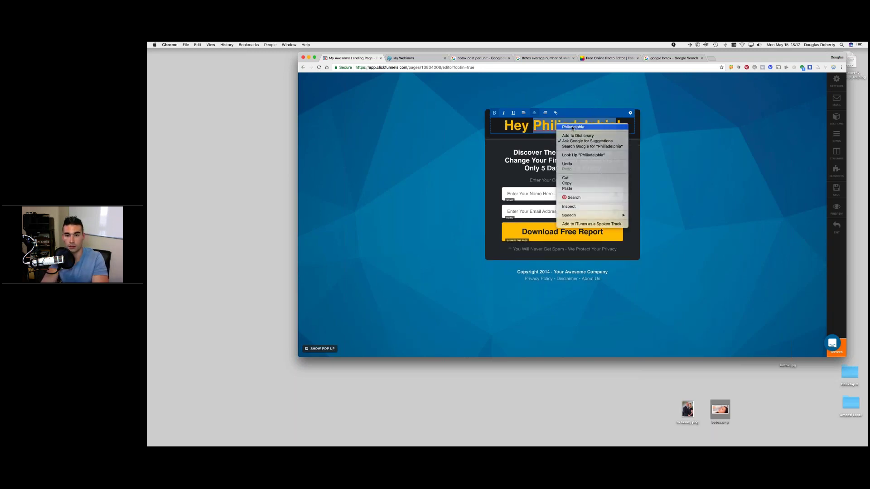
- Replace the subheadline text with 'Want 50% OFF Your Botox!'
click(582, 152)
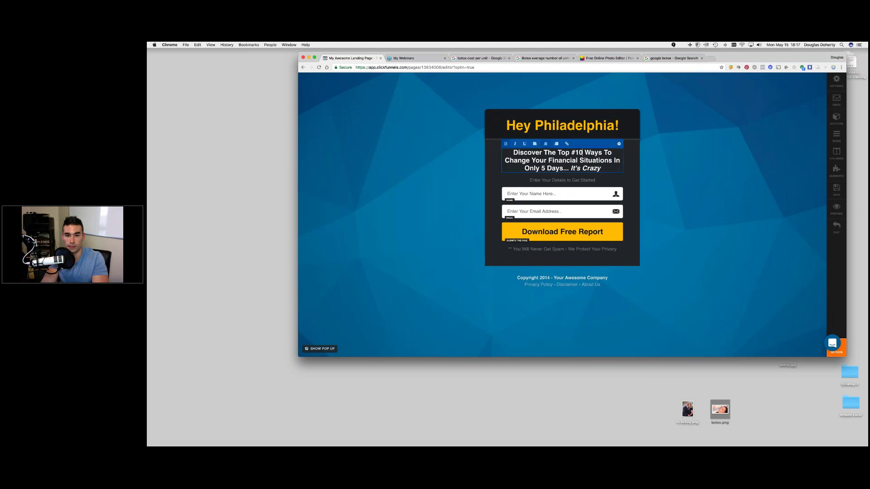
triple_click(549, 156)
text(Wan)
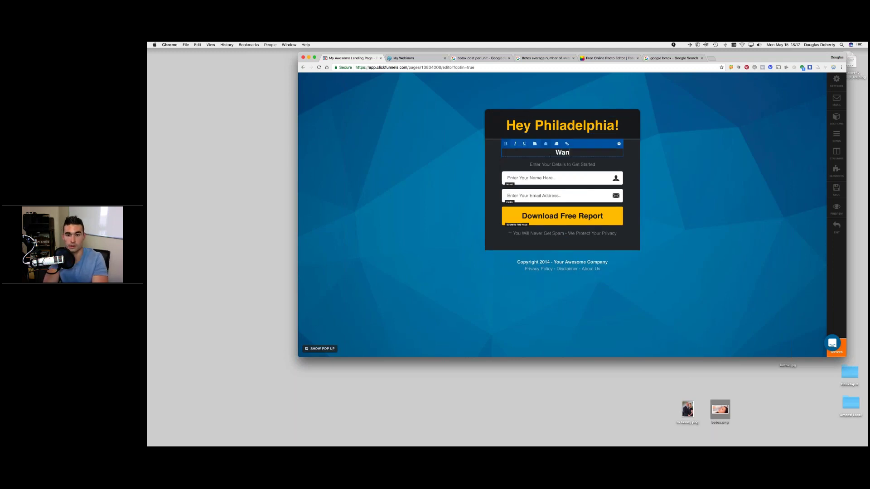
text(t 50)
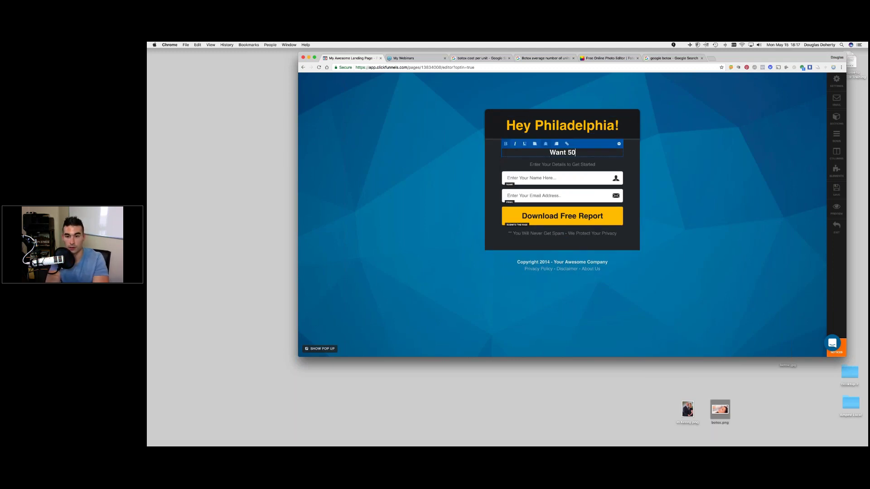
text(% OFF YOur)
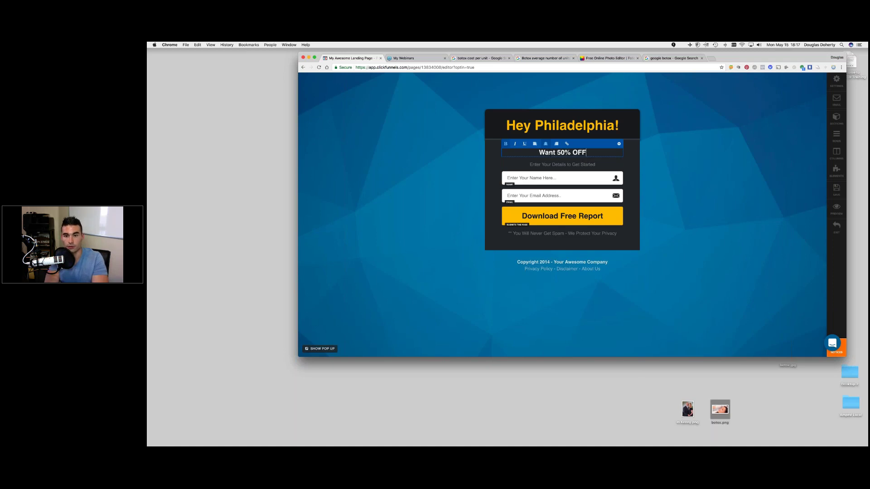
key(BackSpace)
key(BackSpace)
key(BackSpace)
key(BackSpace)
text(our Bot)
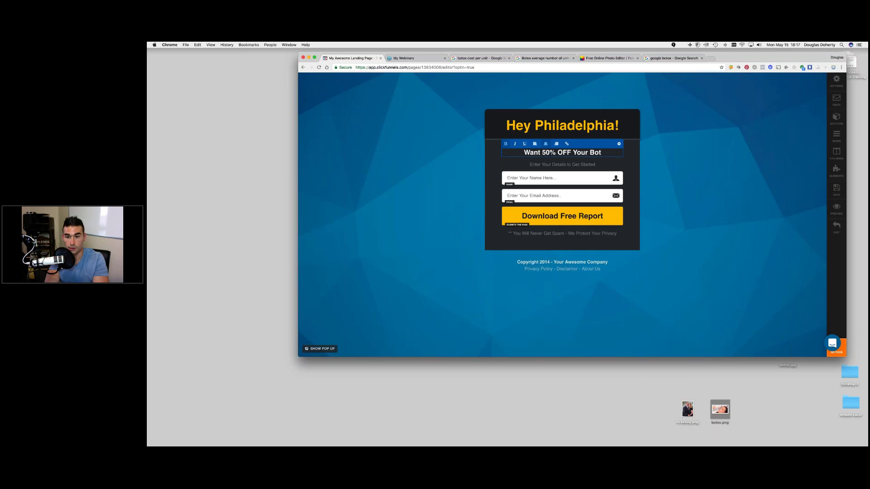
text(ox!)
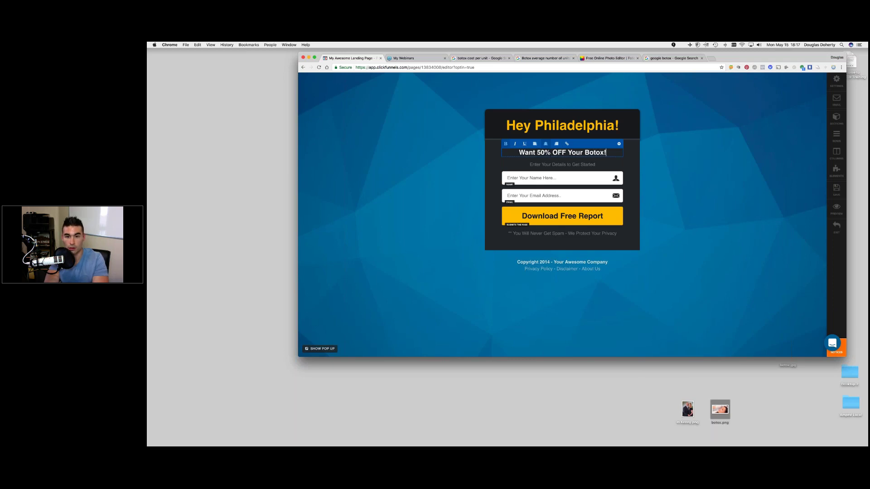
- Add the Medical Spa launch line offering 50% OFF Vouchers to 20 people this week only
key(Return)
text(If you )
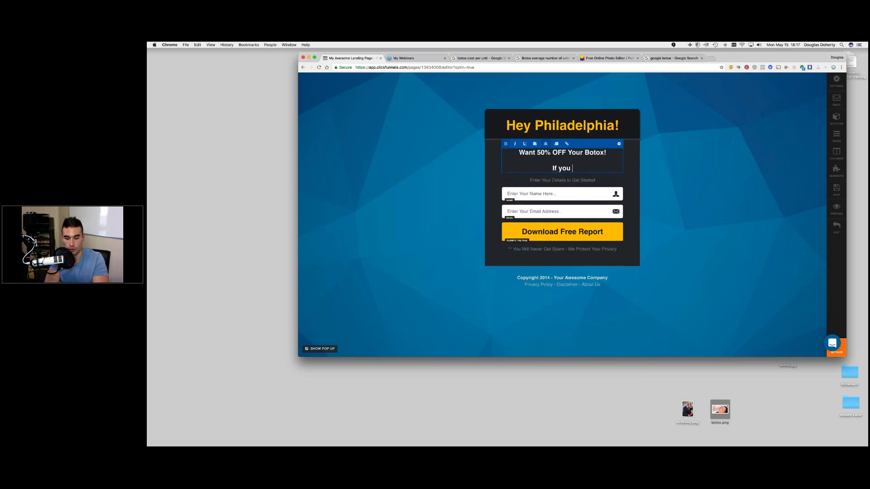
text(are doing so)
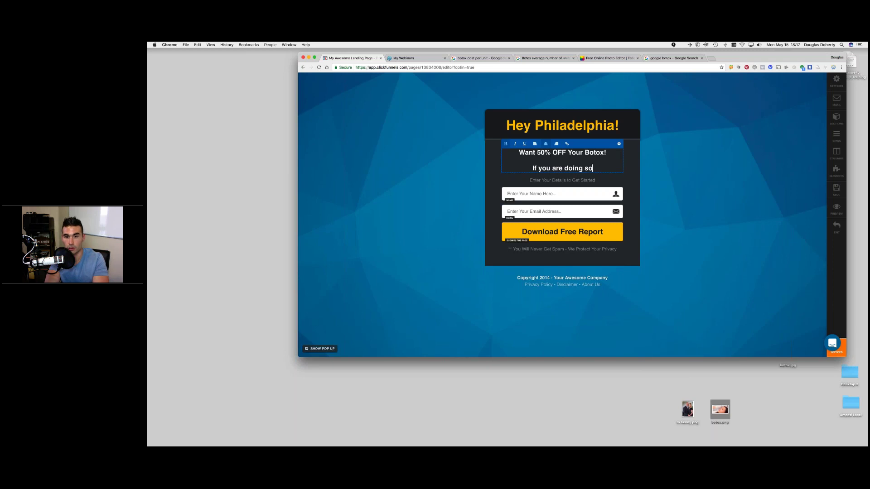
text(mething CR)
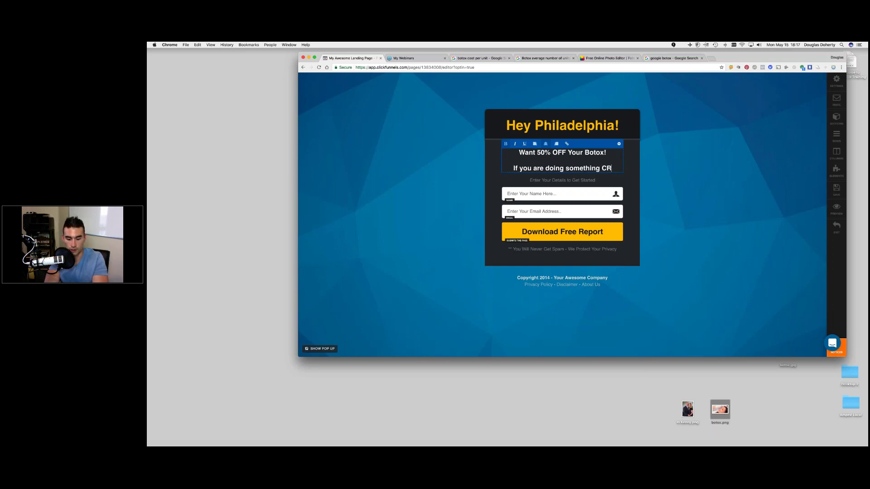
text(AZ)
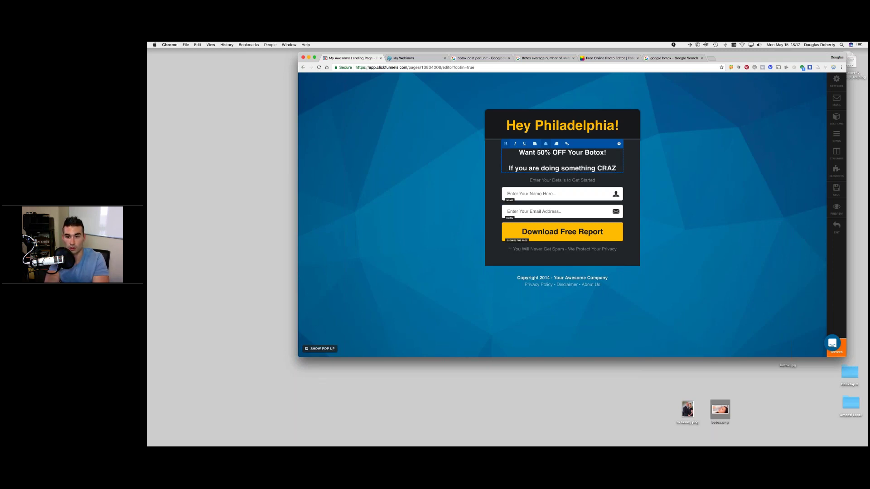
text(Y for the La)
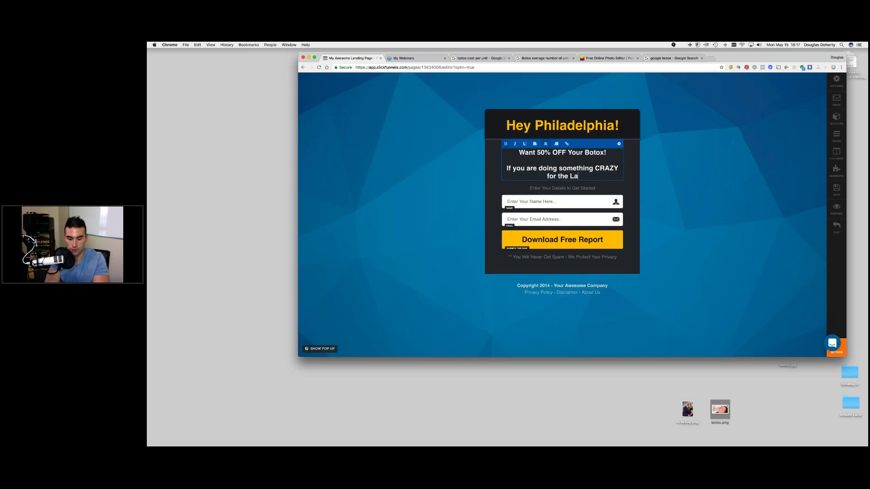
text(unch of )
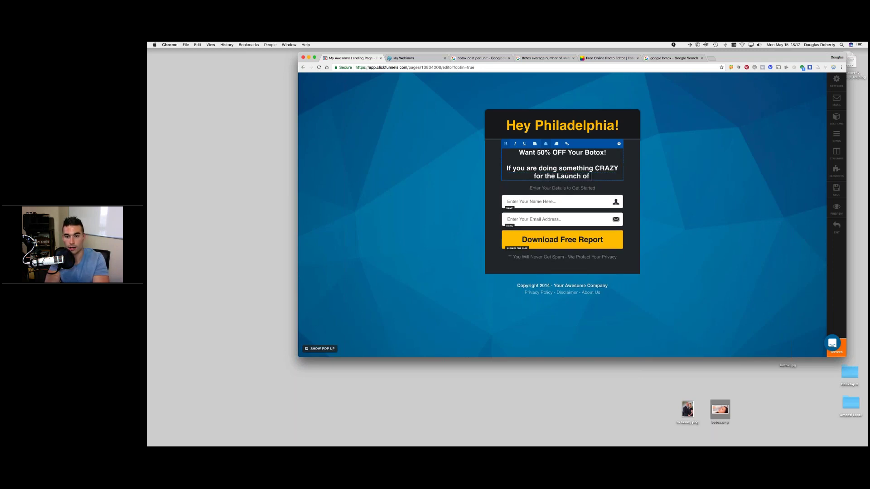
text(our new M)
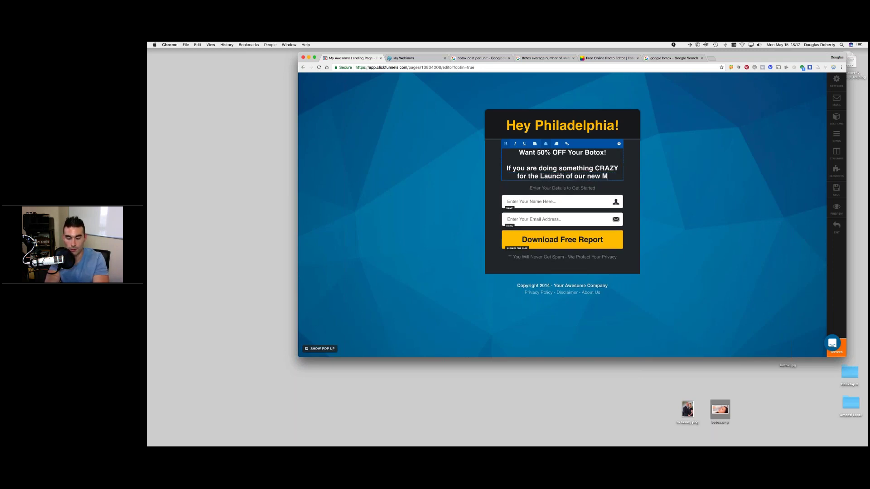
text(edical Spa)
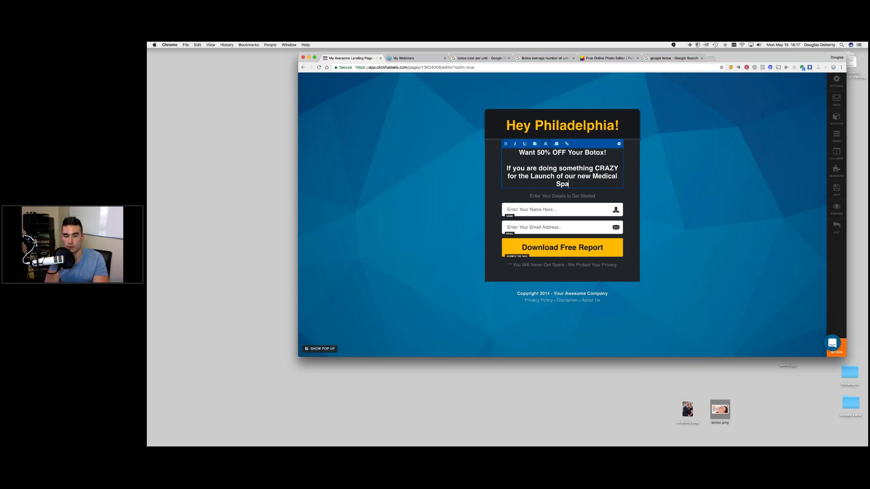
text(! )
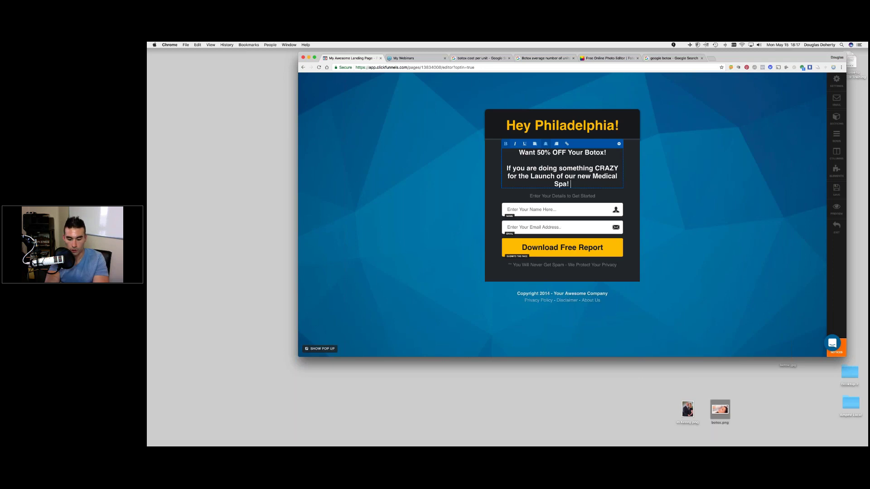
text(We are givi)
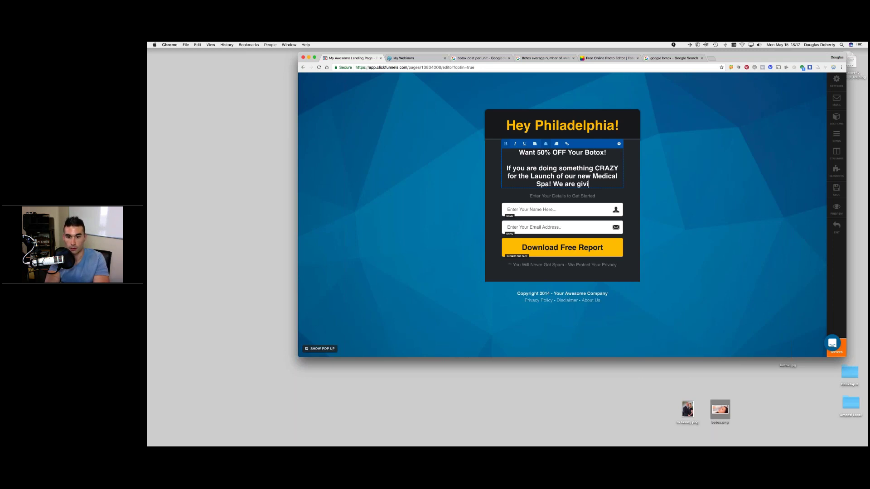
text(ng away)
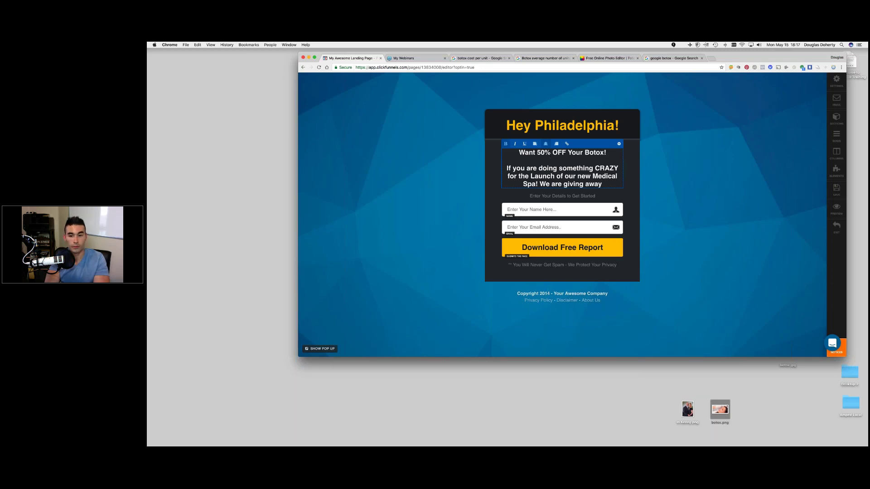
text( 50% OFF Vouchers to 20 Peo)
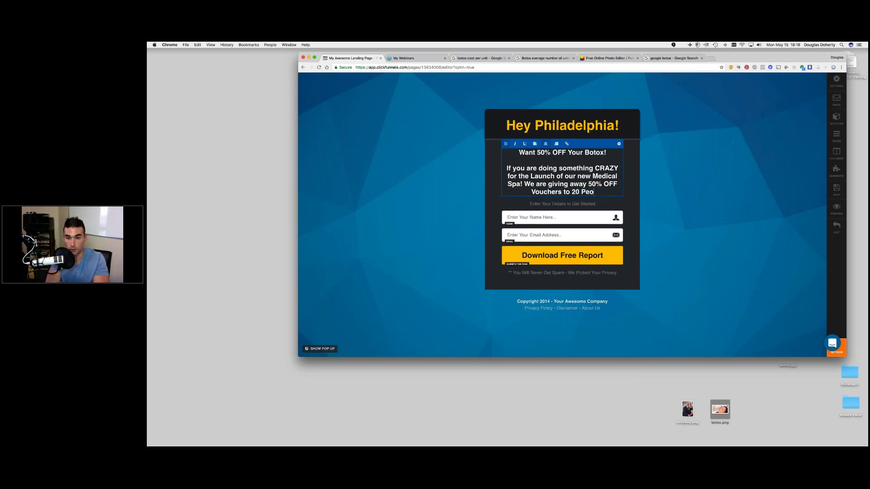
text(ple This Week )
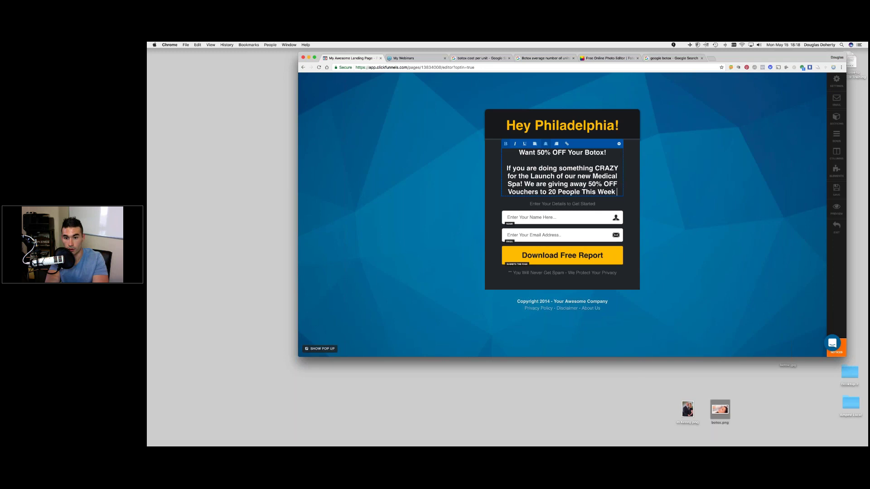
text(Only!)
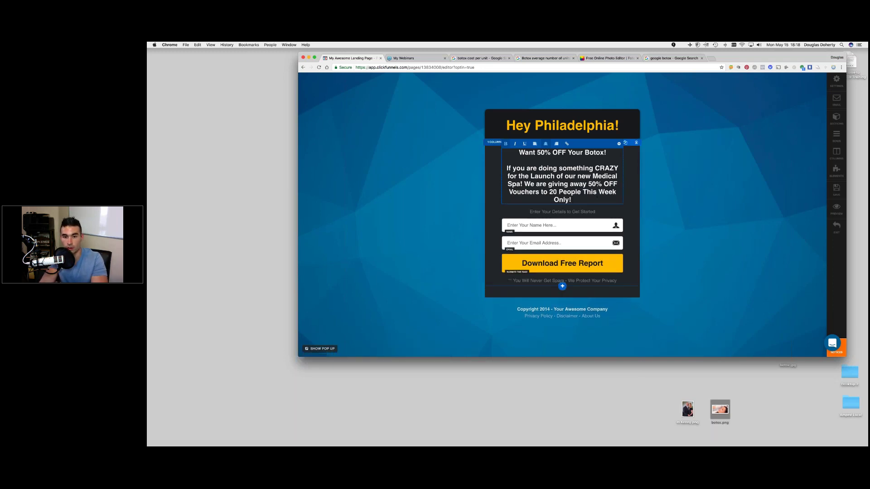
- Set the offer text's font size to 32
click(550, 199)
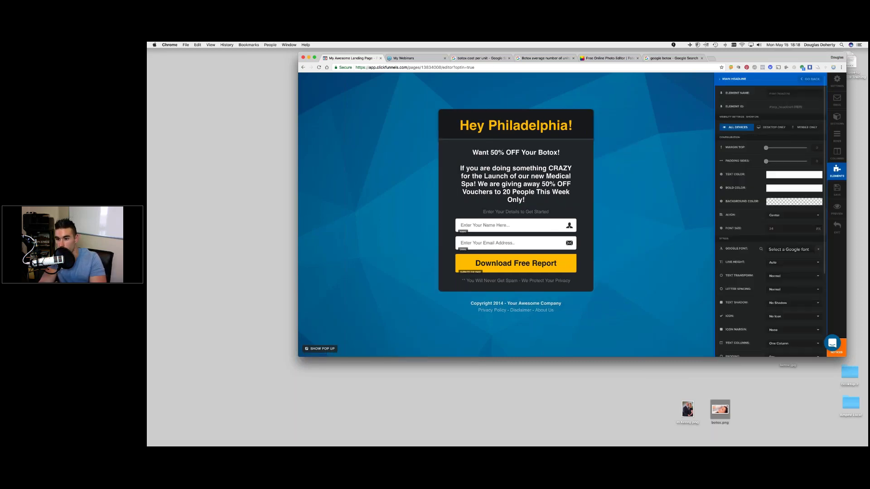
click(474, 165)
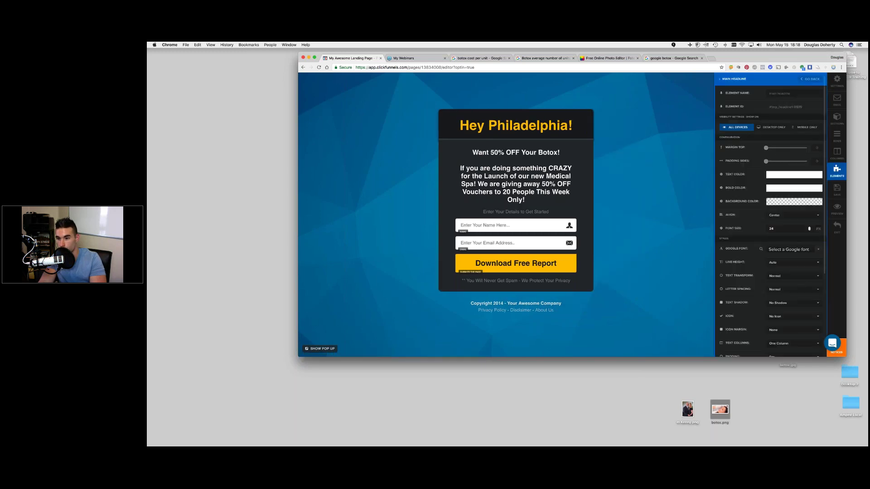
click(810, 227)
click(810, 228)
click(809, 228)
click(809, 229)
click(810, 228)
click(809, 229)
click(809, 228)
click(810, 231)
click(809, 230)
click(809, 230)
click(809, 230)
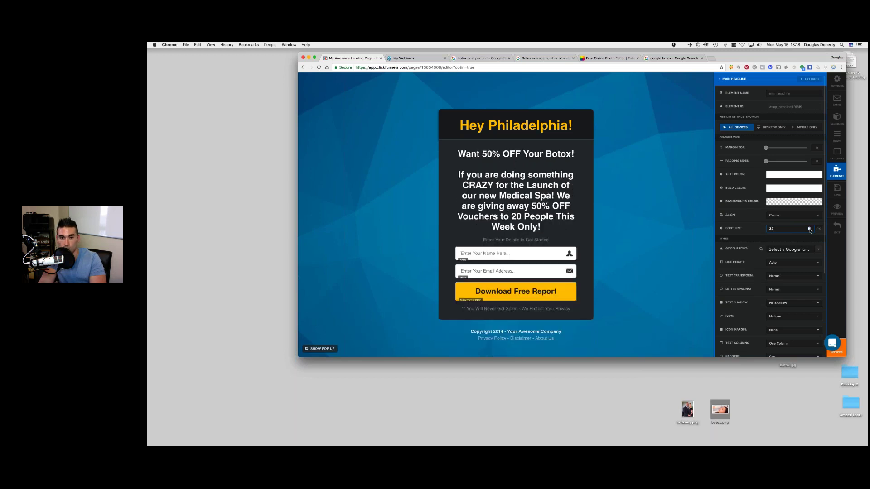
click(522, 178)
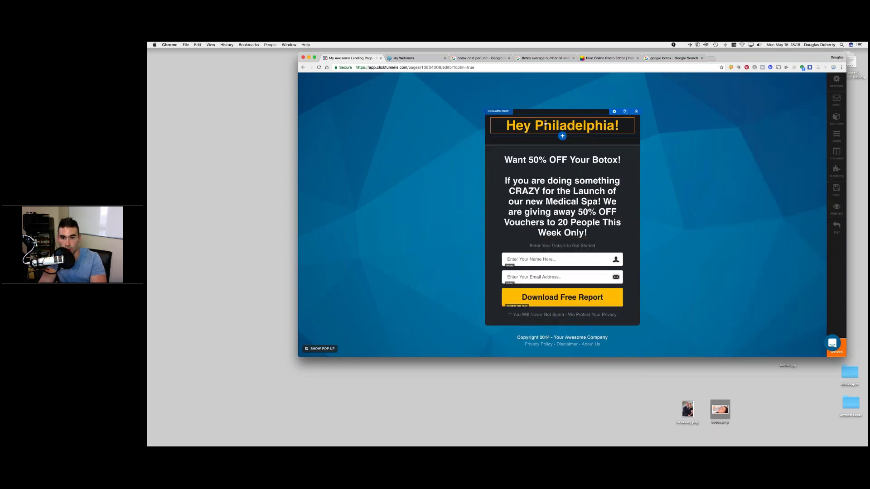
- Reduce the 'Hey Philadelphia!' headline font size to 40
click(630, 113)
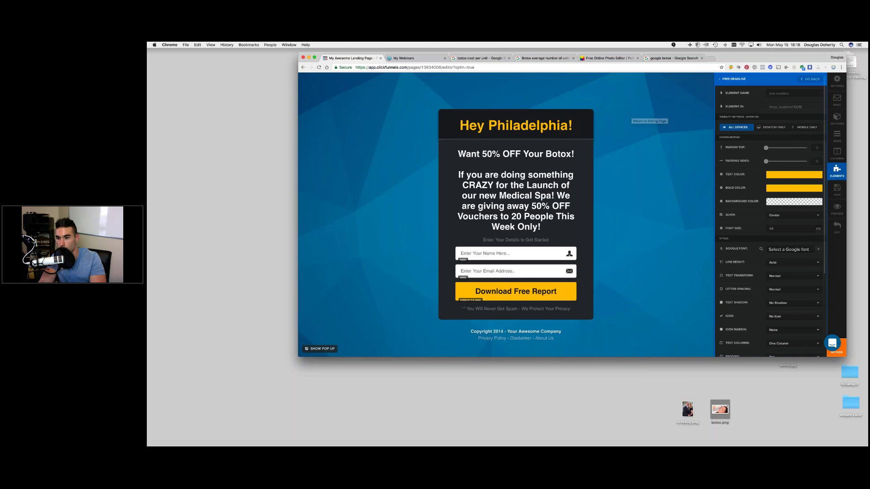
click(809, 230)
click(809, 230)
click(809, 230)
click(809, 230)
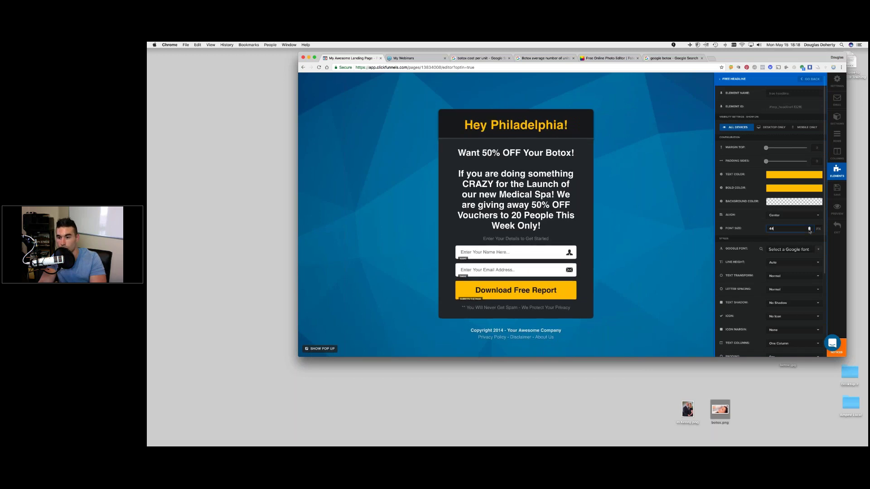
click(809, 231)
click(809, 230)
click(809, 230)
click(810, 230)
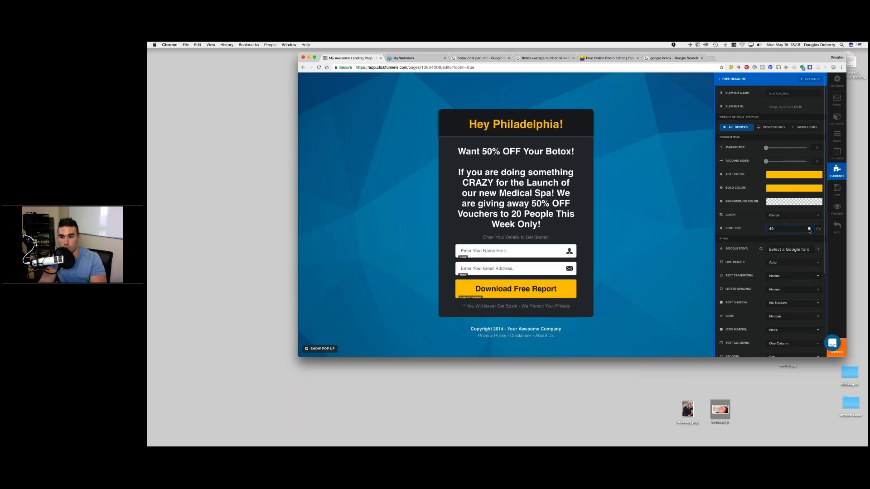
key(Escape)
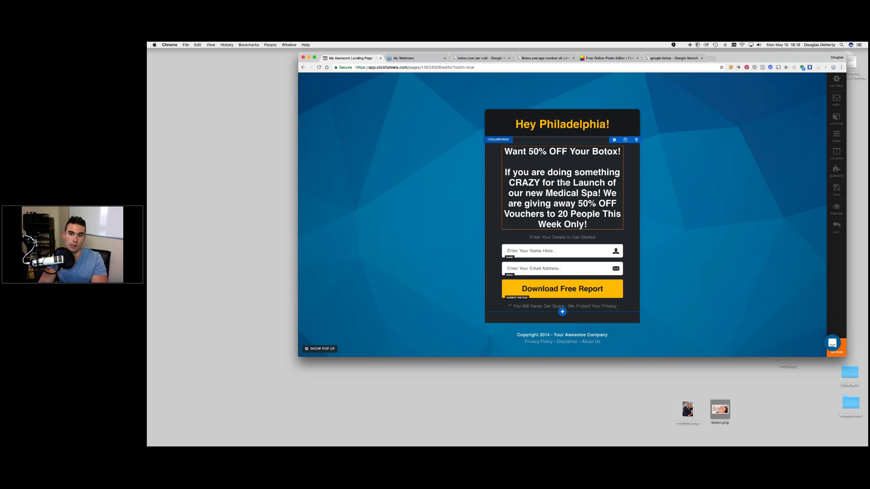
- Reword the paragraph to open 'We are doing something CRAZY' and end 'This Week ONLY!'
drag(505, 172, 531, 173)
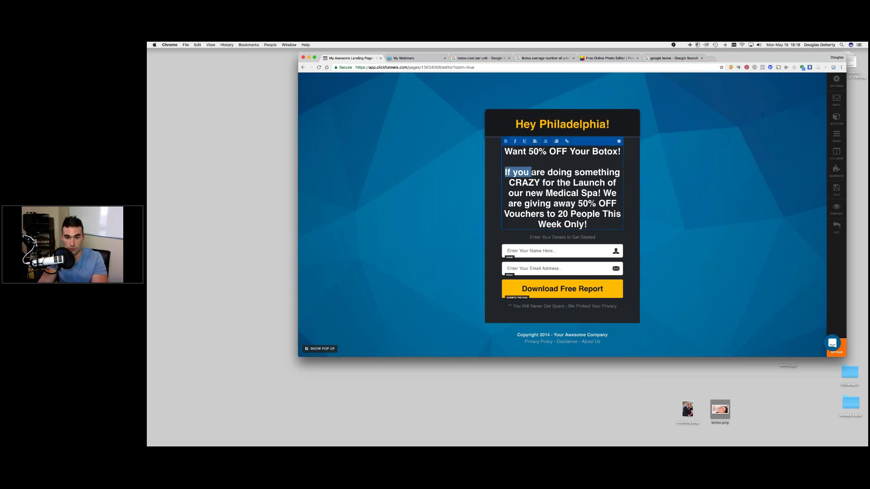
text(We an)
key(BackSpace)
key(BackSpace)
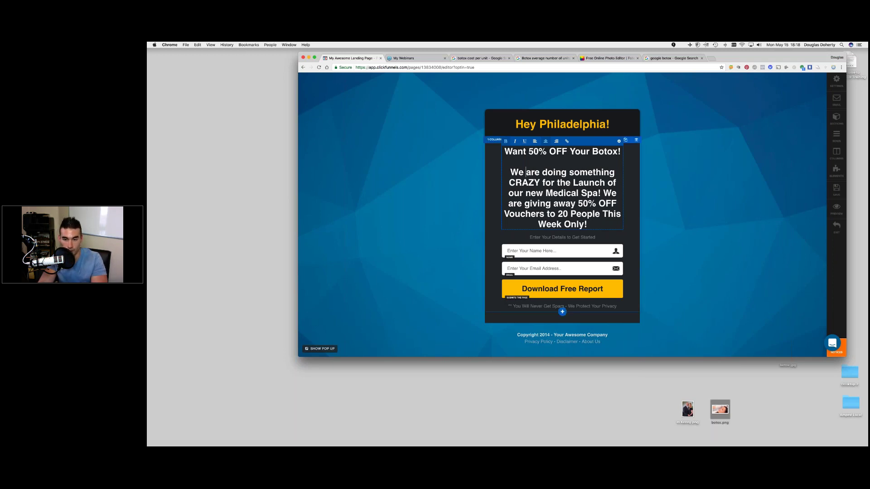
text(ONLY)
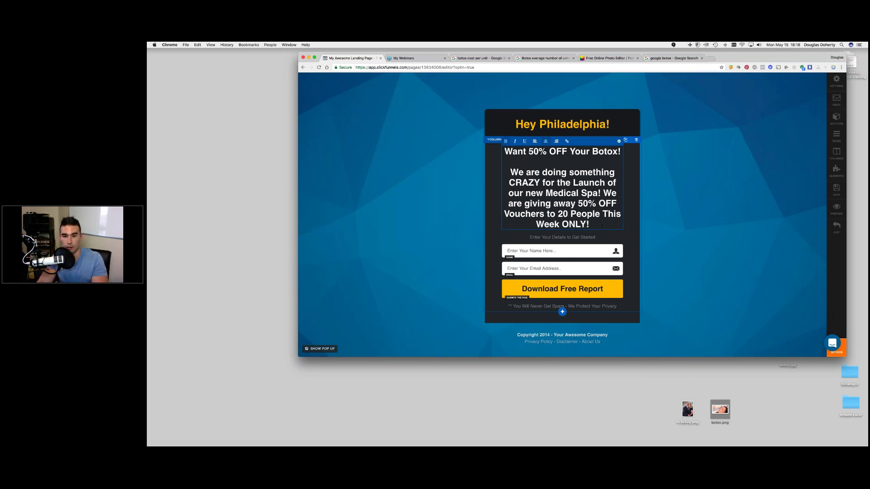
- Replace the line under the offer with '(11 Vouchers)'
click(560, 237)
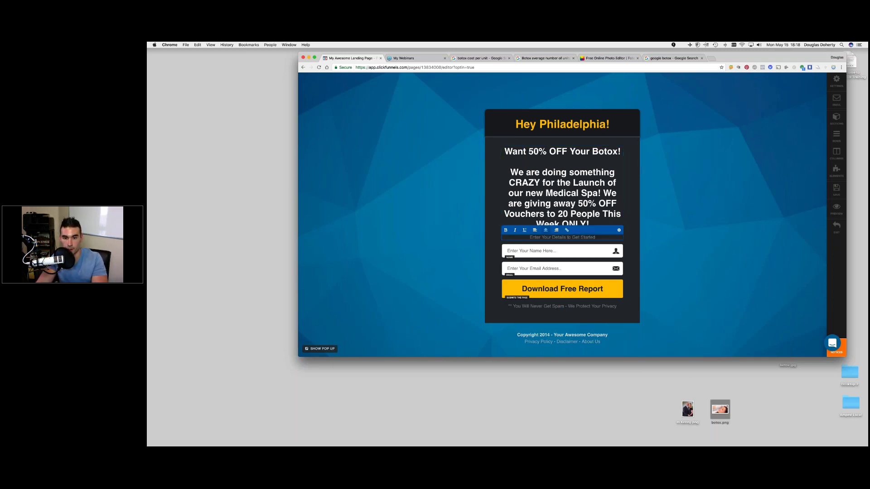
key(super+a)
text(()
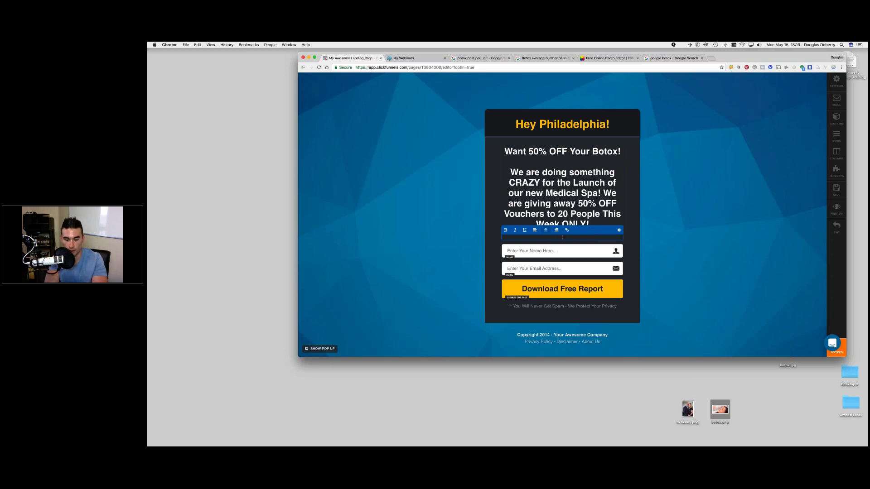
text(1))
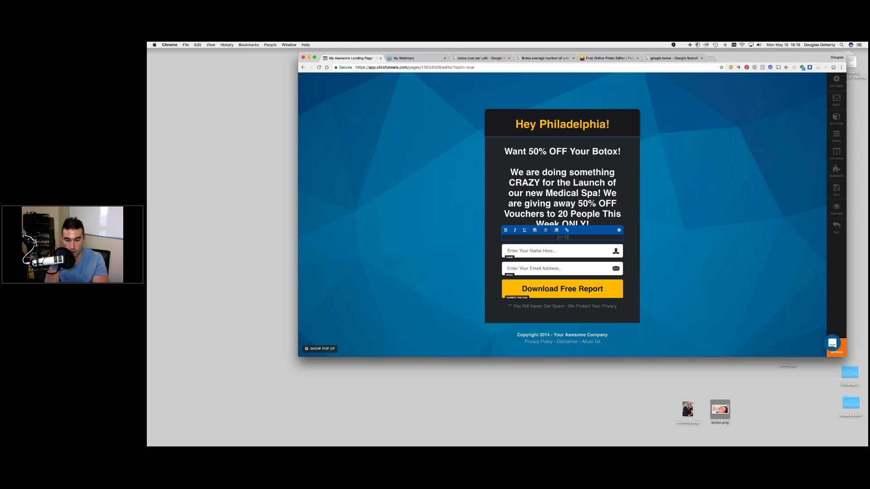
text( Voucher)
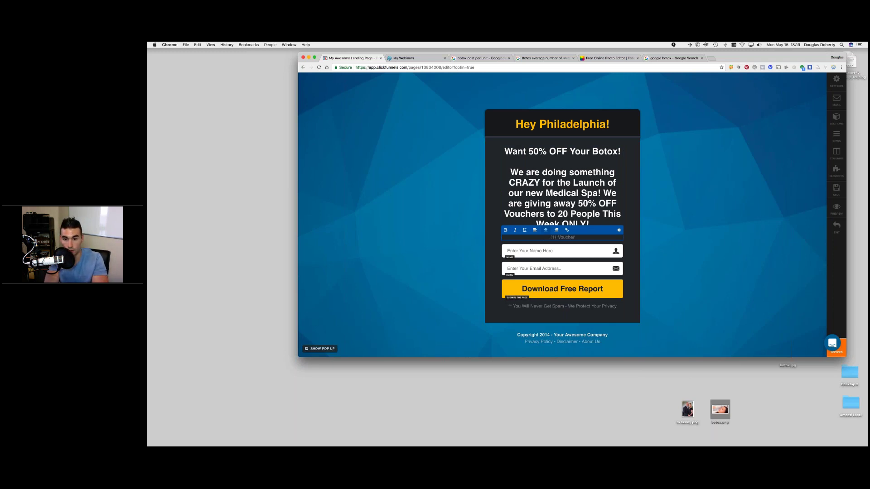
text(s)
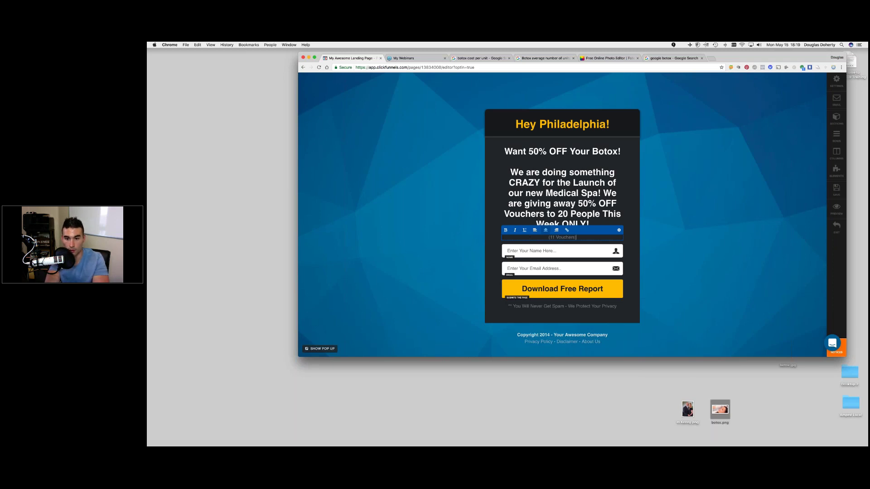
click(494, 237)
click(531, 237)
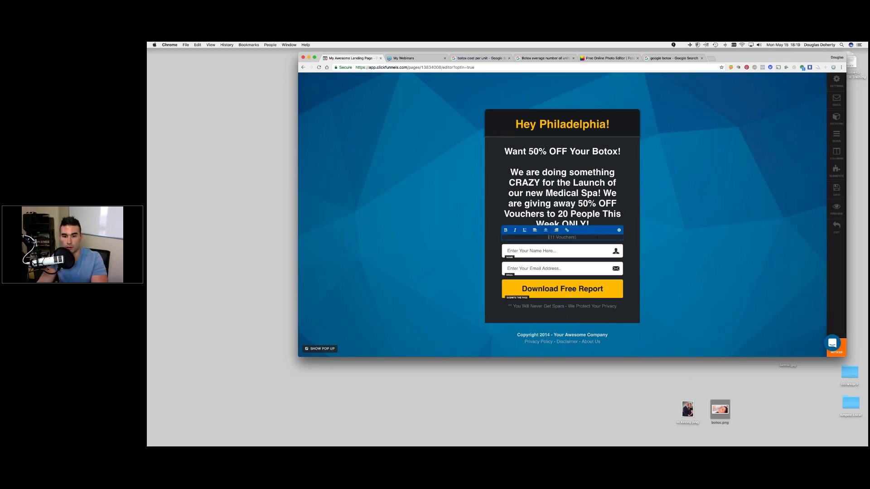
click(629, 240)
click(561, 237)
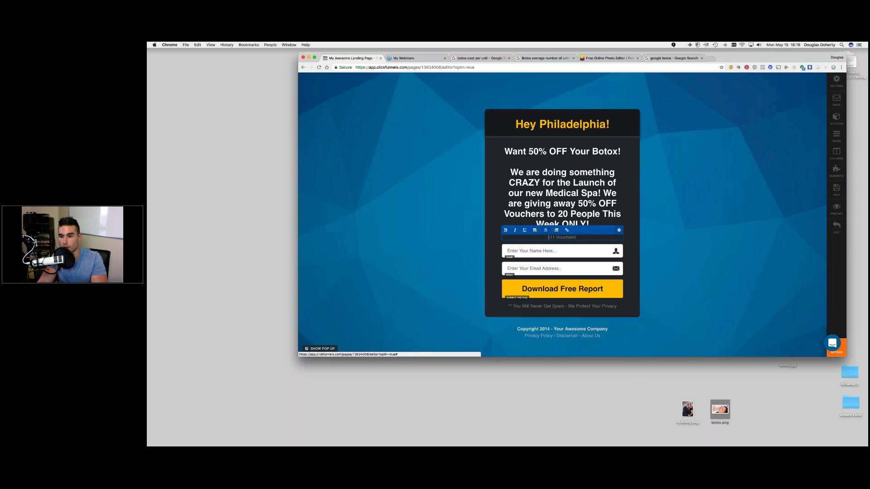
- Increase the '(11 Vouchers)' subtext font size to 18
click(618, 230)
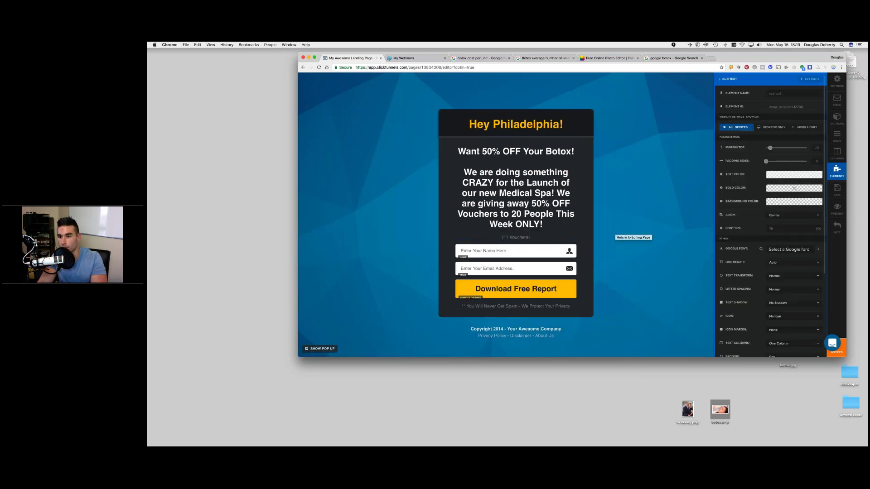
double_click(809, 228)
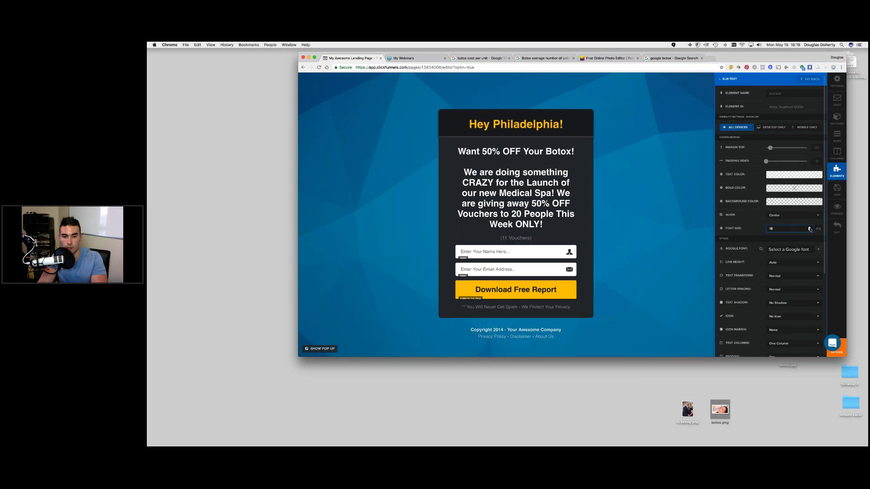
click(526, 239)
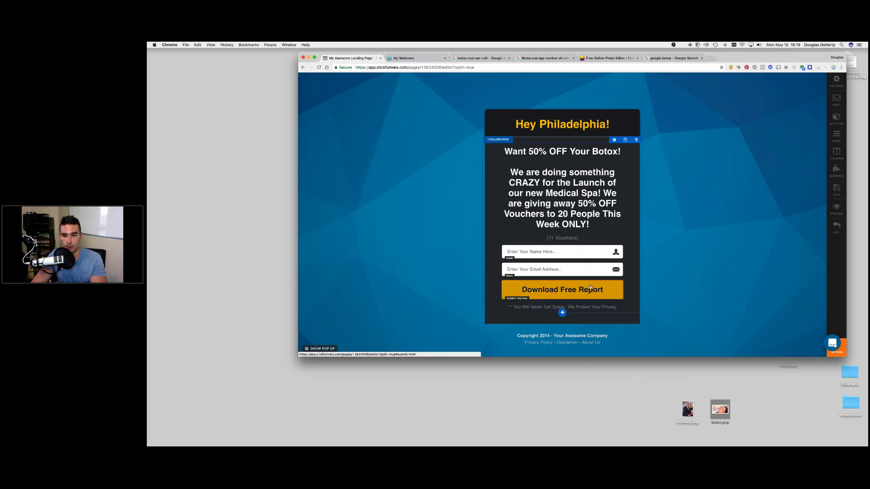
click(562, 270)
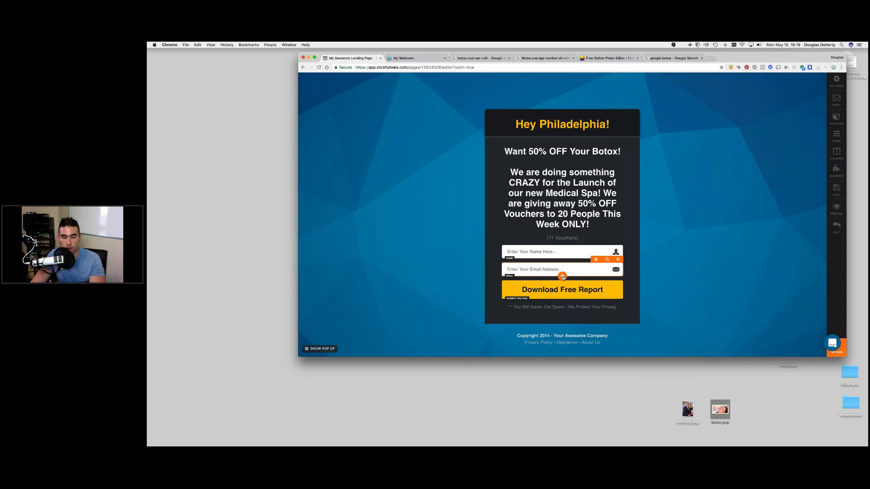
- Add a Phone Number input field below the email with placeholder 'Enter Your Phone Here...'
click(562, 277)
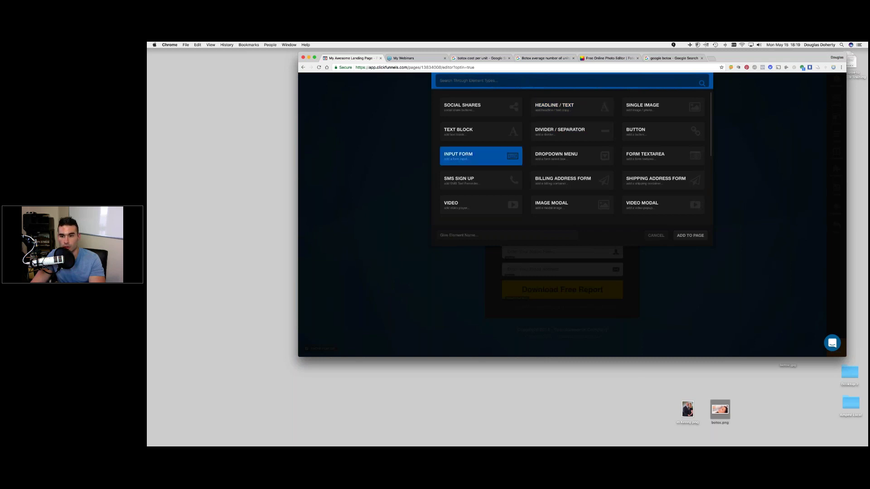
click(690, 235)
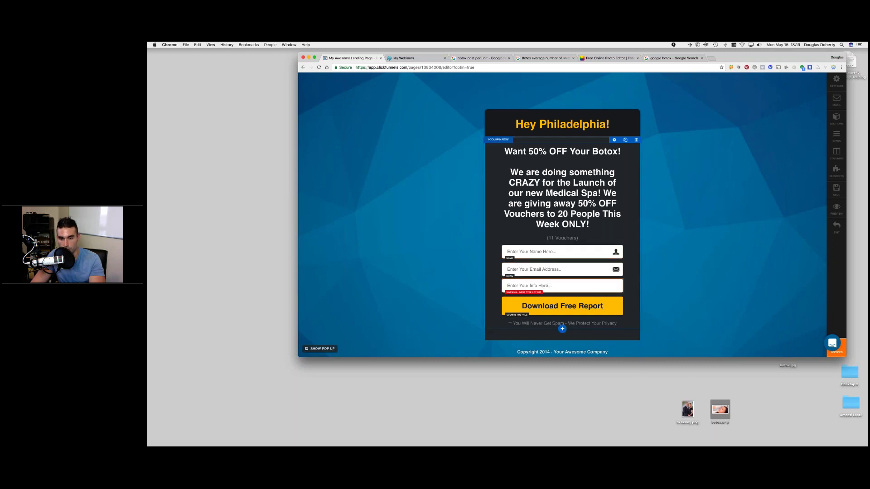
click(562, 285)
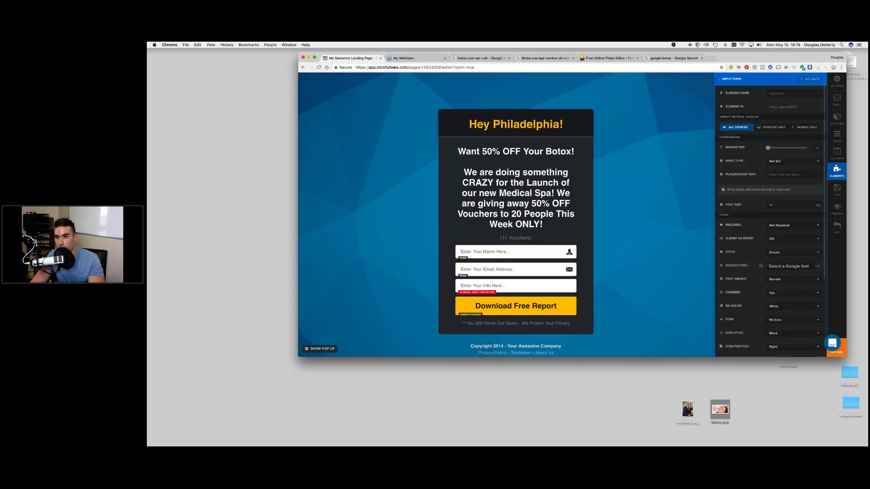
click(788, 162)
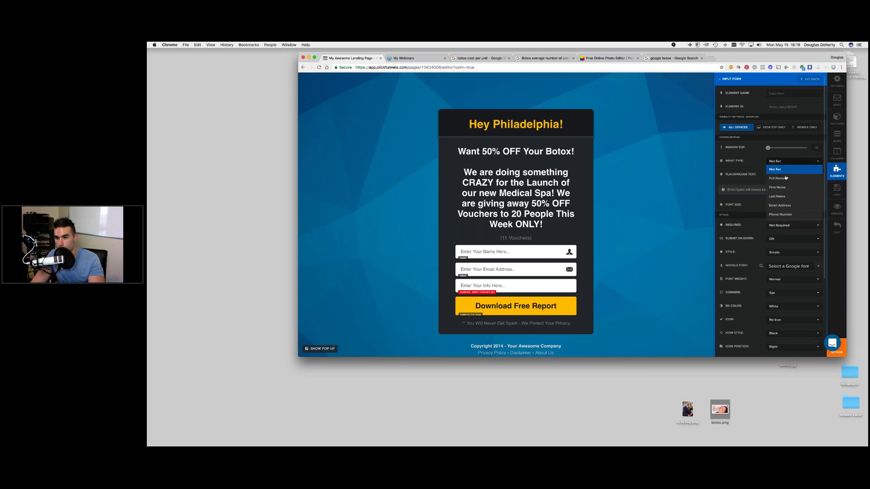
click(780, 214)
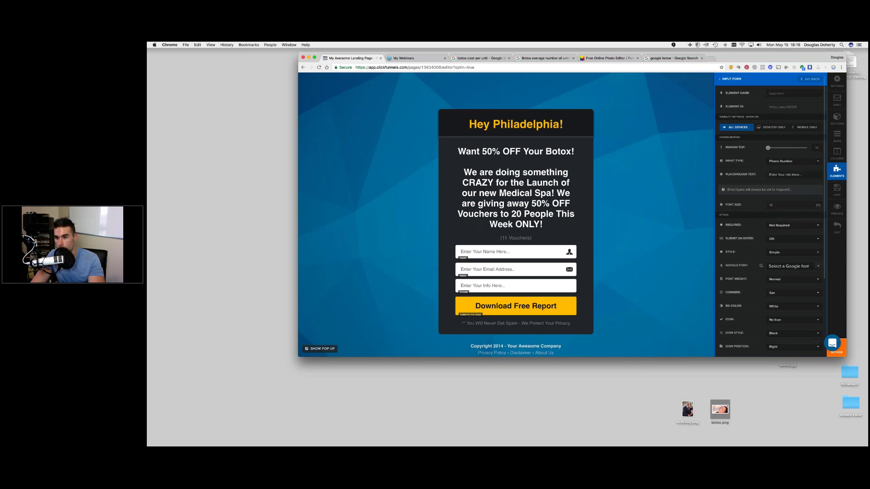
drag(801, 175, 769, 175)
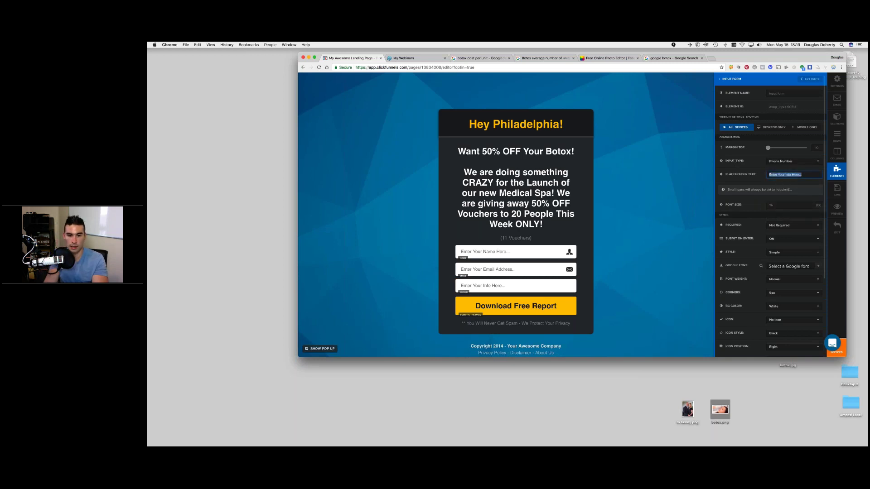
text(Enter Your Phone Numb)
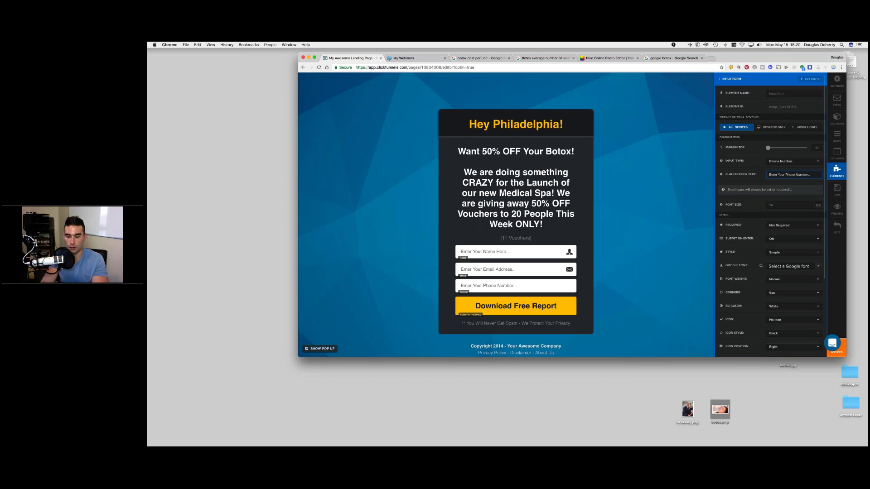
key(BackSpace)
key(BackSpace)
key(BackSpace)
key(BackSpace)
key(BackSpace)
key(BackSpace)
key(BackSpace)
key(BackSpace)
text(Here.)
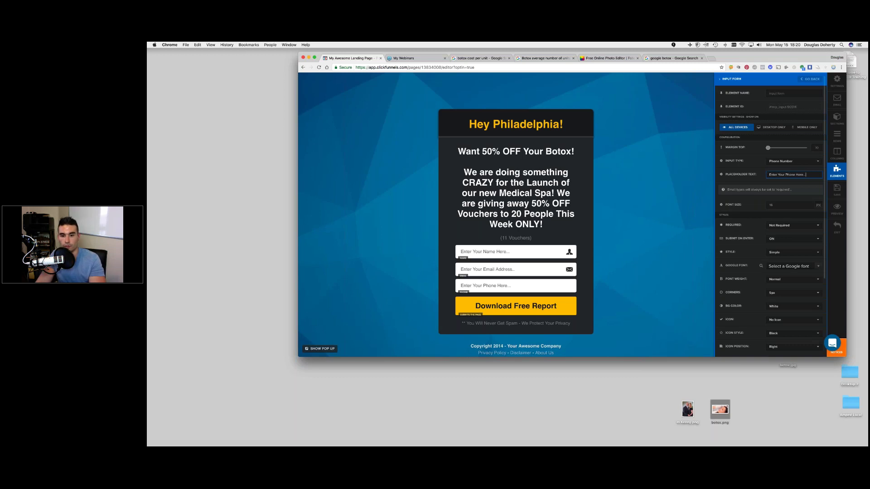
click(709, 239)
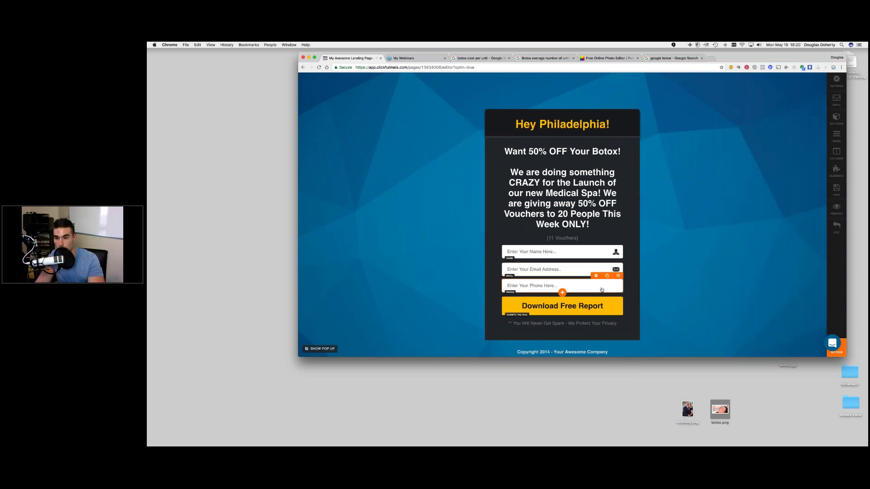
- Make the phone field required and give it the Phone Icon
click(602, 290)
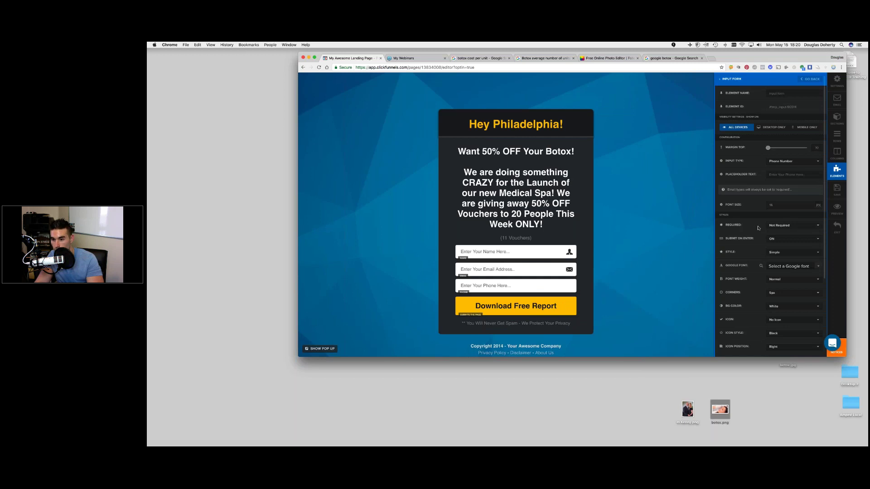
click(776, 226)
click(783, 243)
scroll(756, 255, down, 2)
click(790, 281)
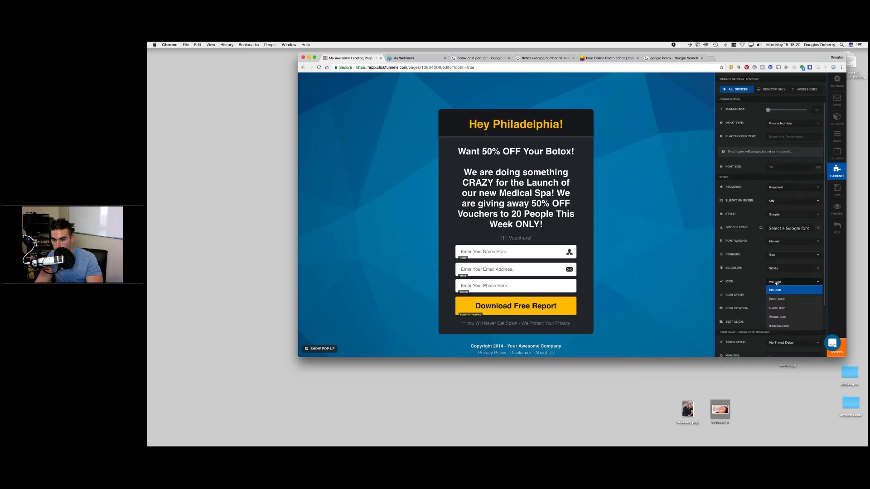
click(786, 316)
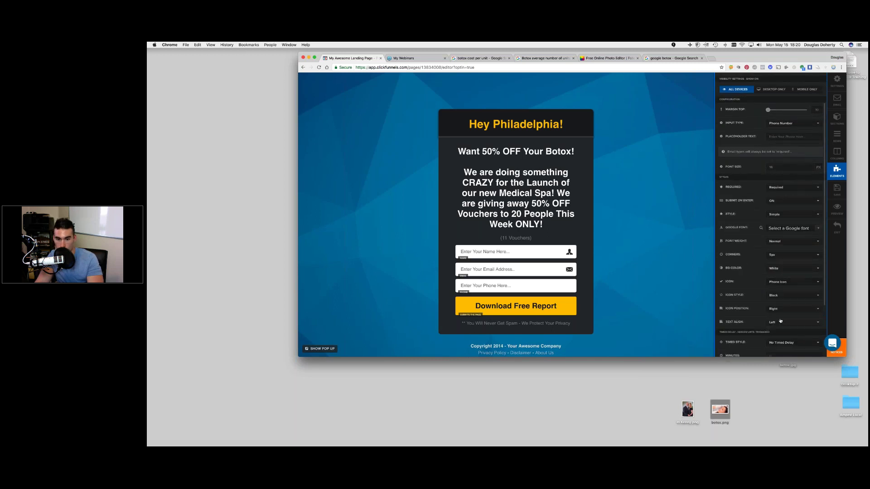
click(586, 281)
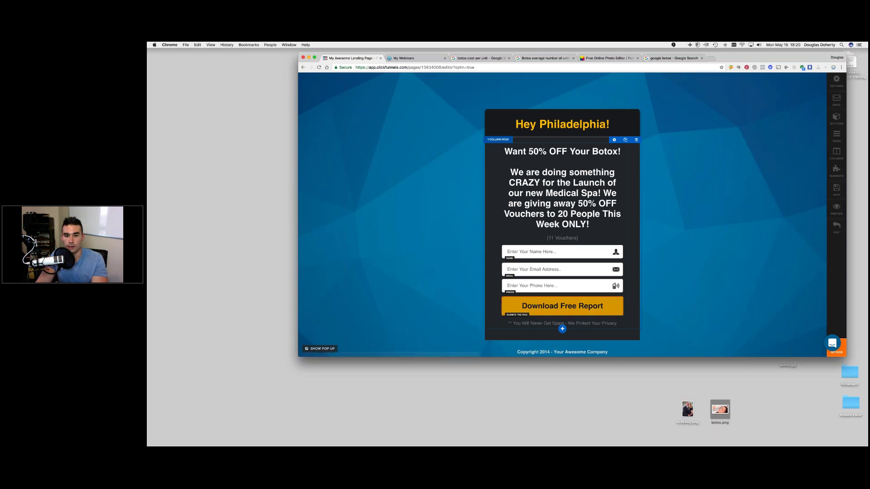
- Change the opt-in button label to 'SEND MY VOUCHER!'
click(569, 308)
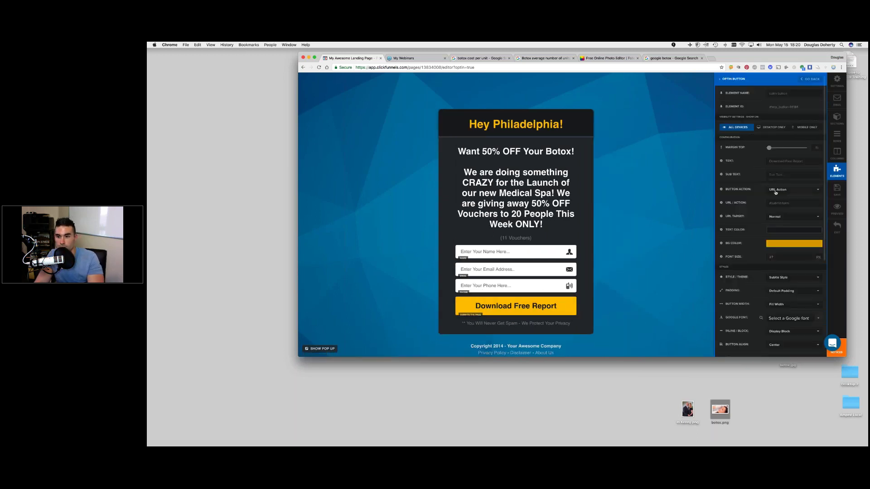
triple_click(790, 162)
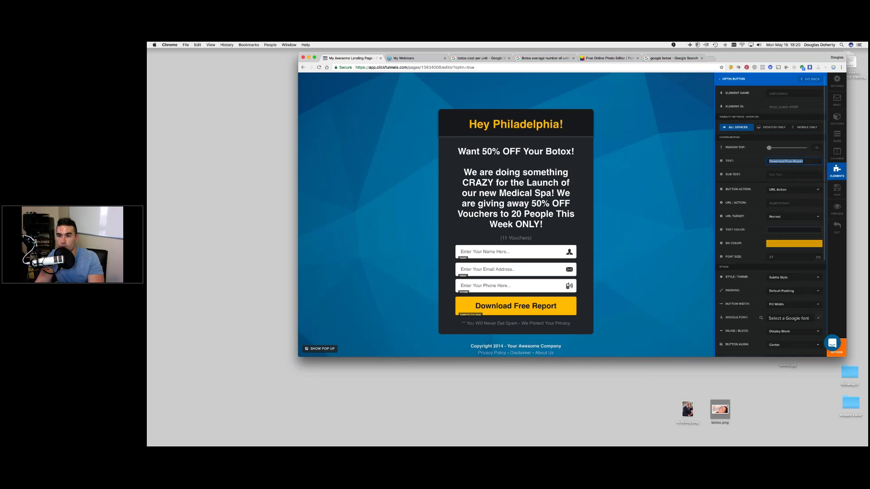
text(Sn)
key(BackSpace)
key(BackSpace)
text(Send My)
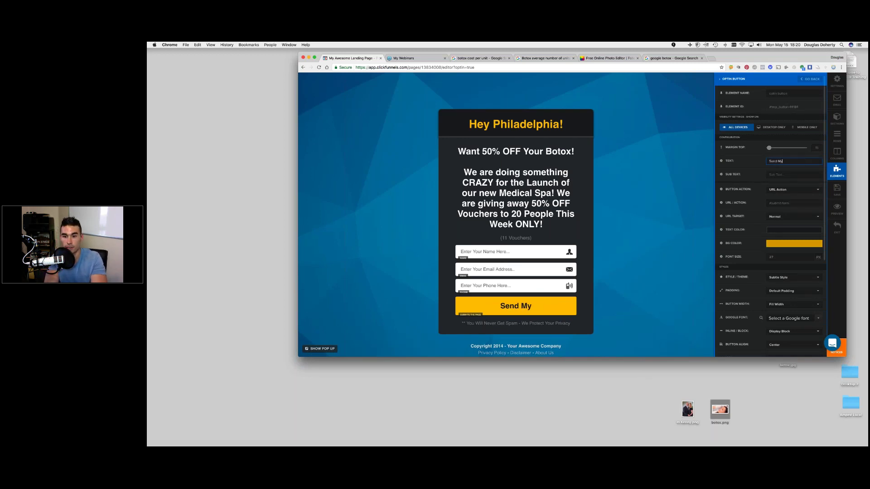
key(BackSpace)
key(BackSpace)
key(BackSpace)
key(BackSpace)
key(BackSpace)
key(BackSpace)
key(BackSpace)
text(S)
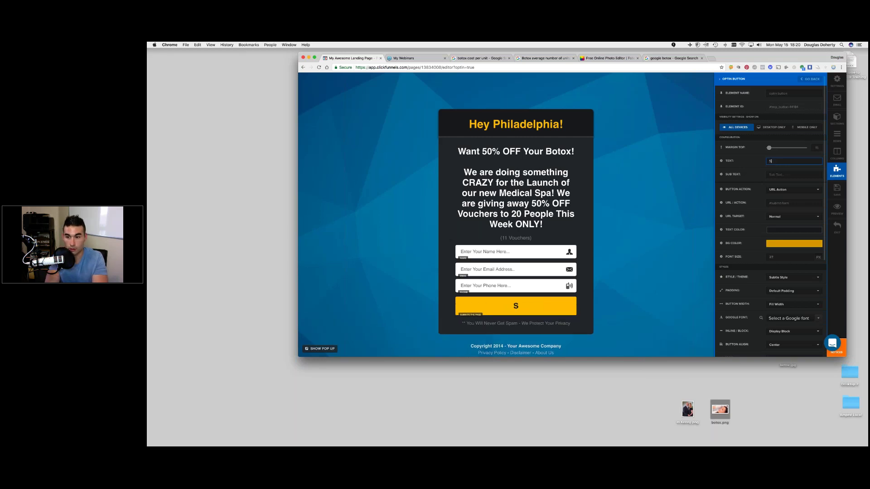
text(END MY VOUC)
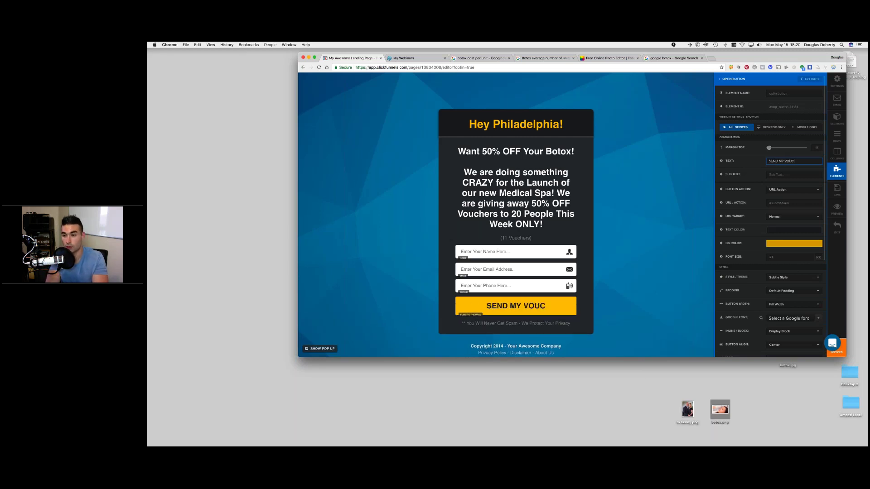
text(HER!)
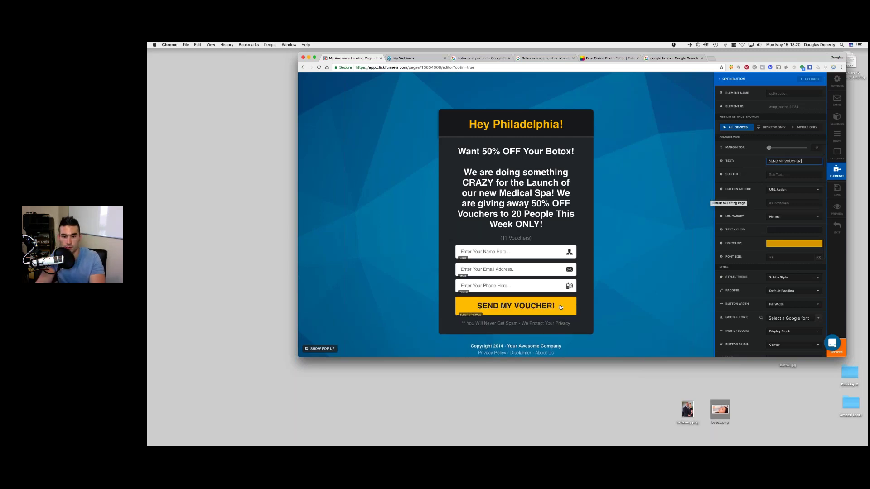
click(728, 204)
click(521, 324)
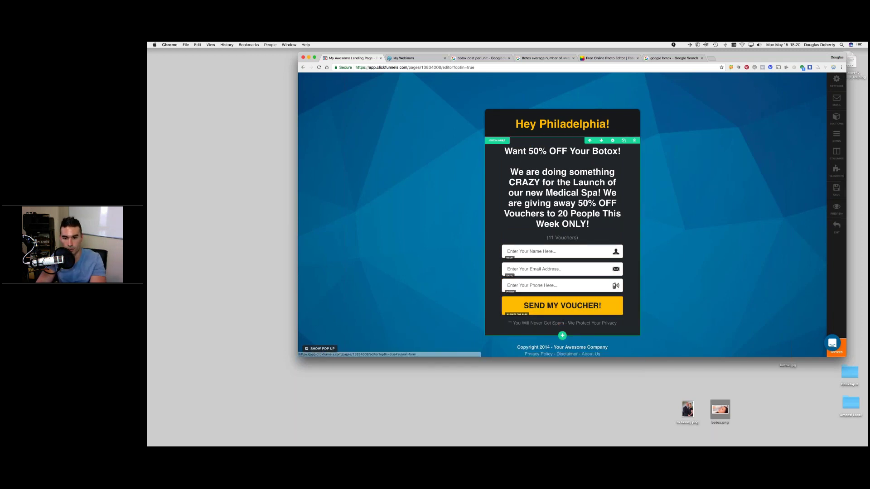
- Delete the copyright footer row from the page
scroll(511, 308, down, 2)
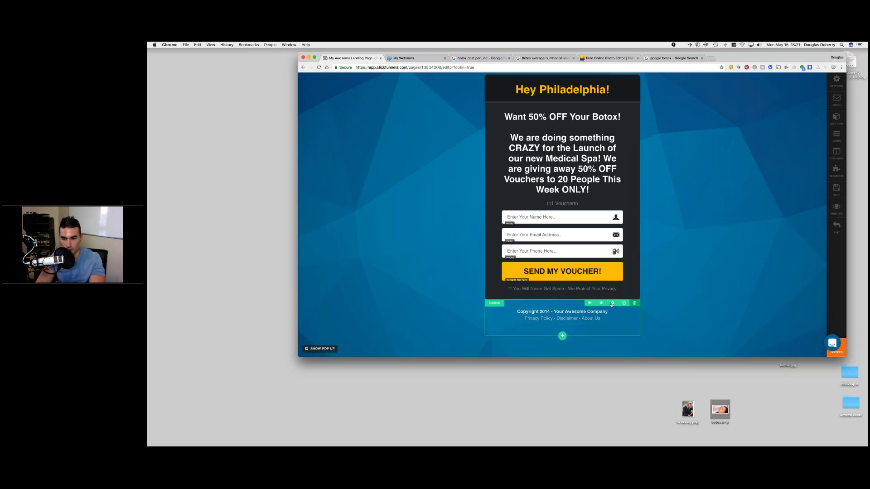
click(636, 303)
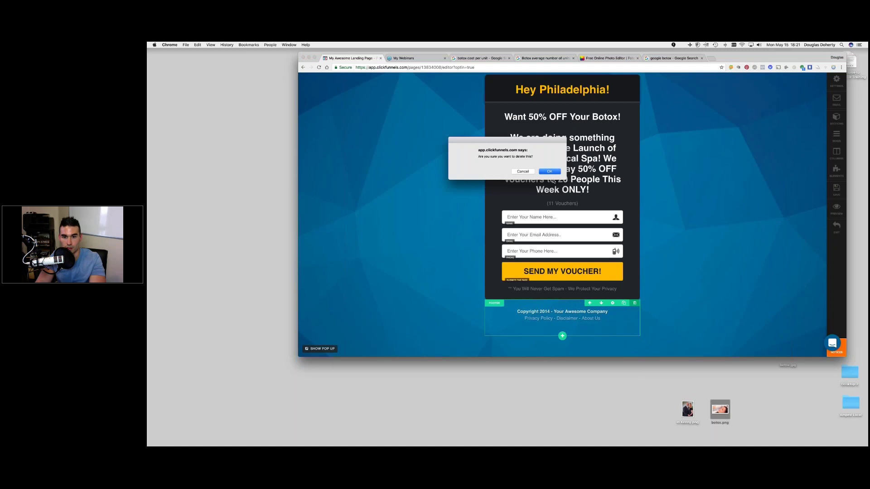
click(550, 172)
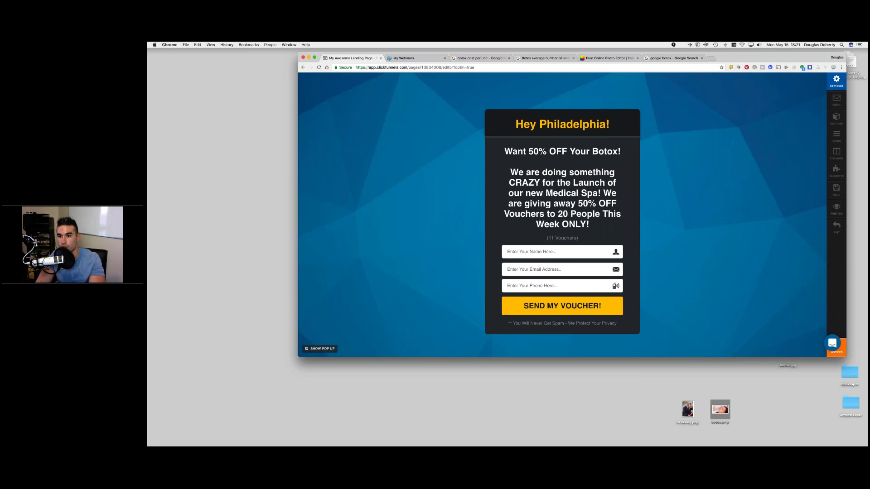
- Upload the spa lounge photo from the Desktop and set it as the page background image
click(837, 81)
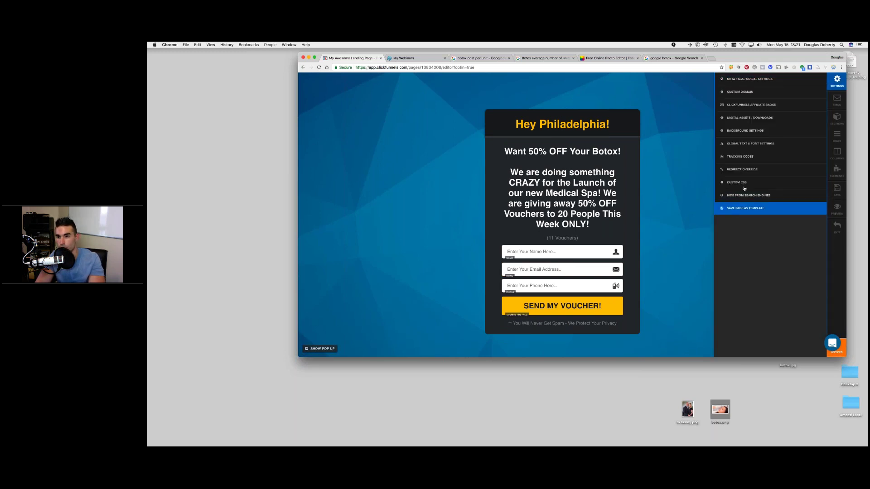
click(749, 130)
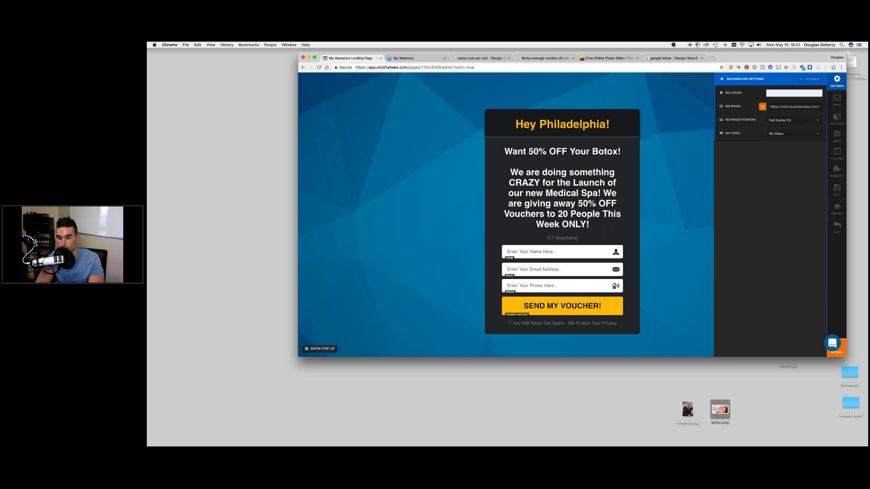
click(763, 108)
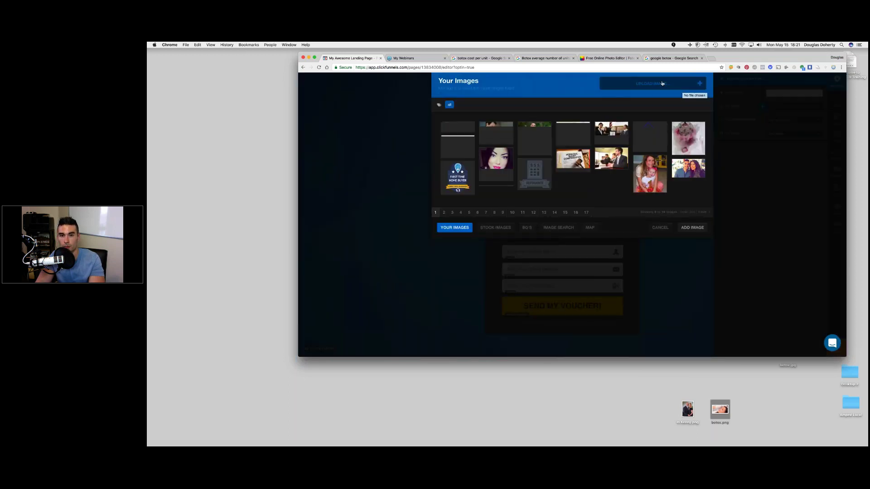
click(606, 84)
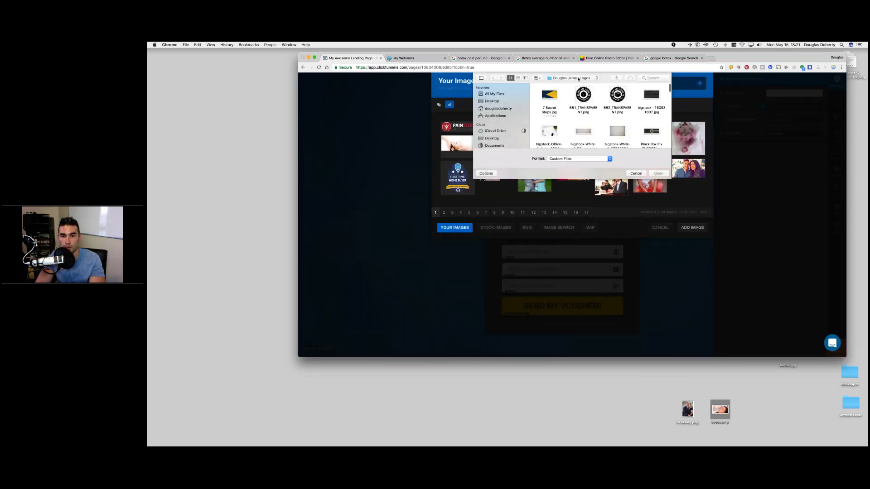
click(577, 78)
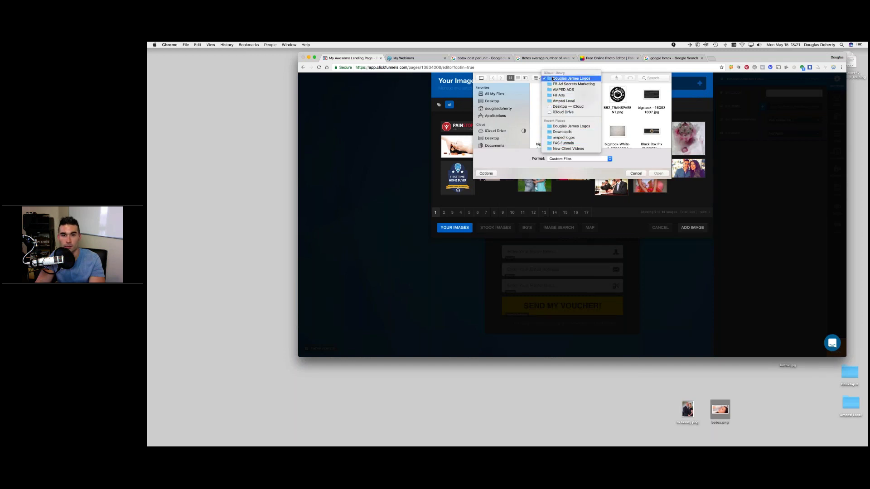
click(567, 106)
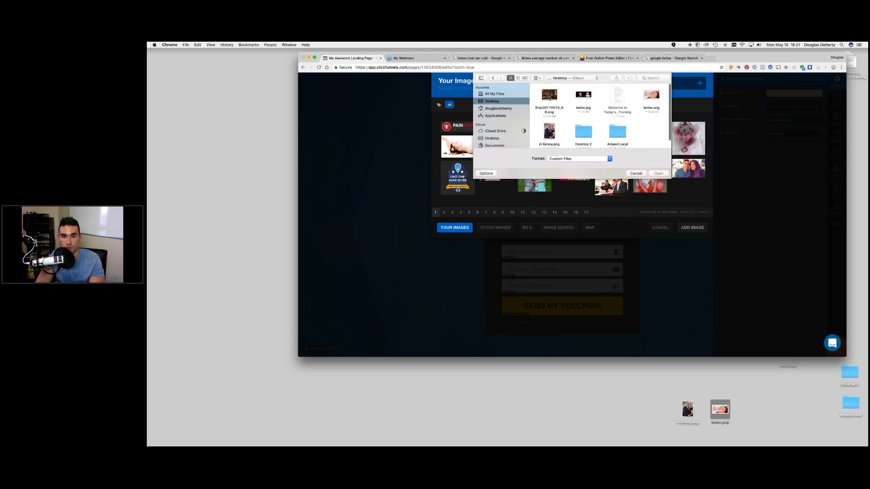
double_click(550, 96)
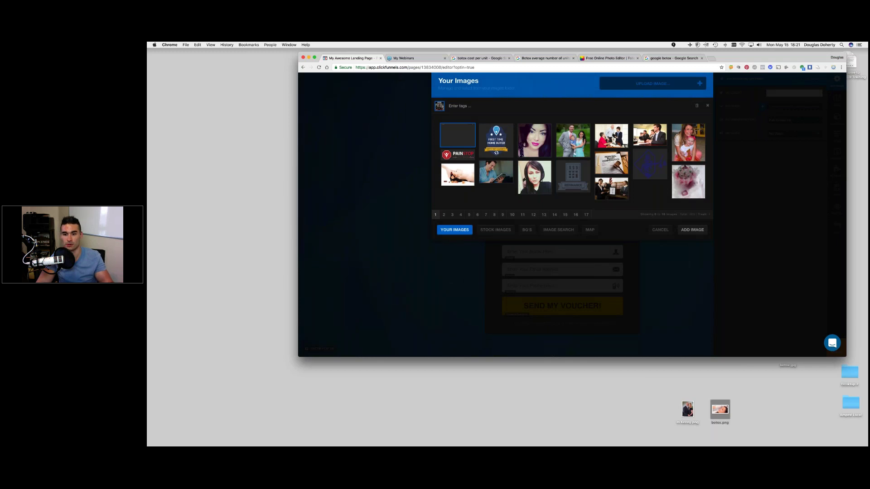
click(688, 231)
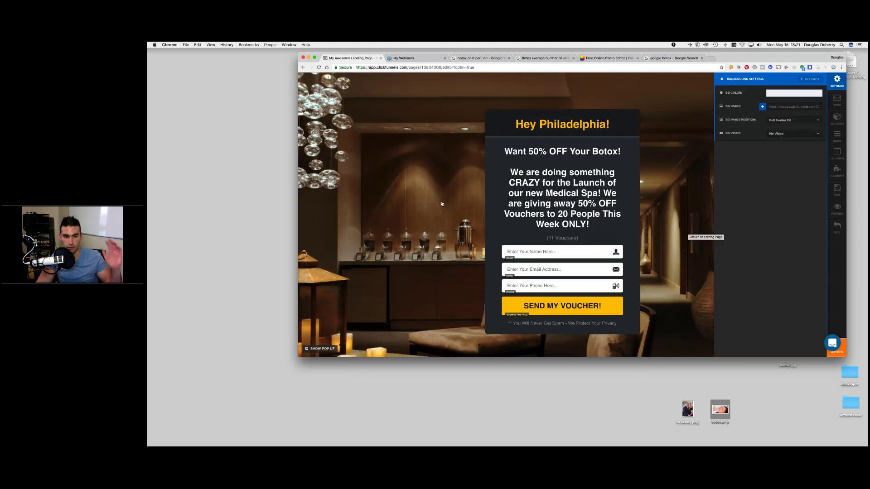
click(442, 204)
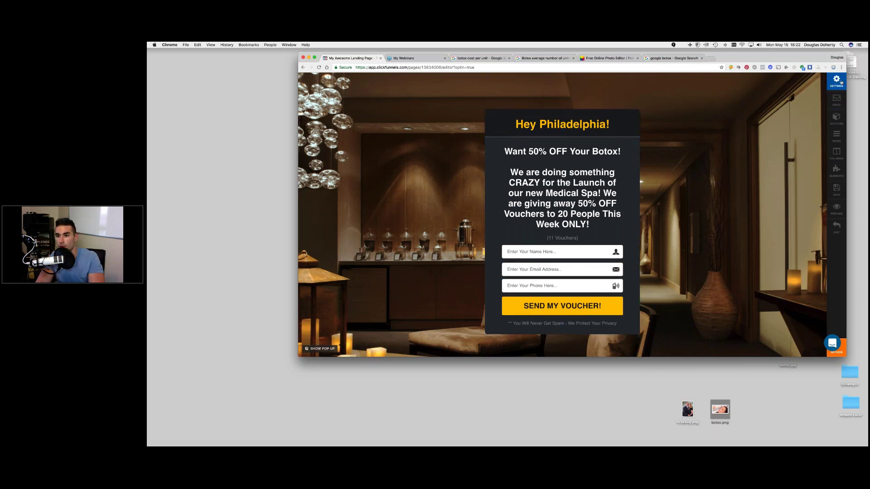
- Set the page title to '50% OFF BOTOX', clear description and keywords, and enter an author name
click(841, 81)
click(753, 80)
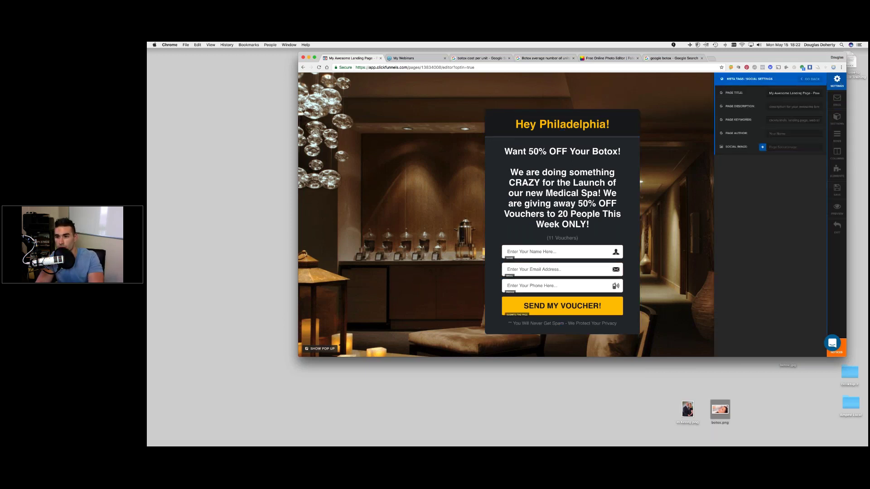
drag(802, 93, 838, 96)
text(50% OFF BOTOX)
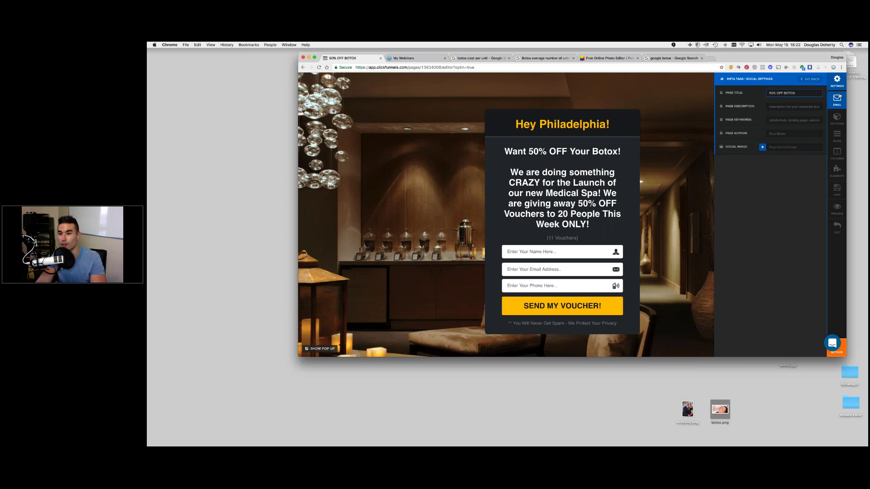
key(Tab)
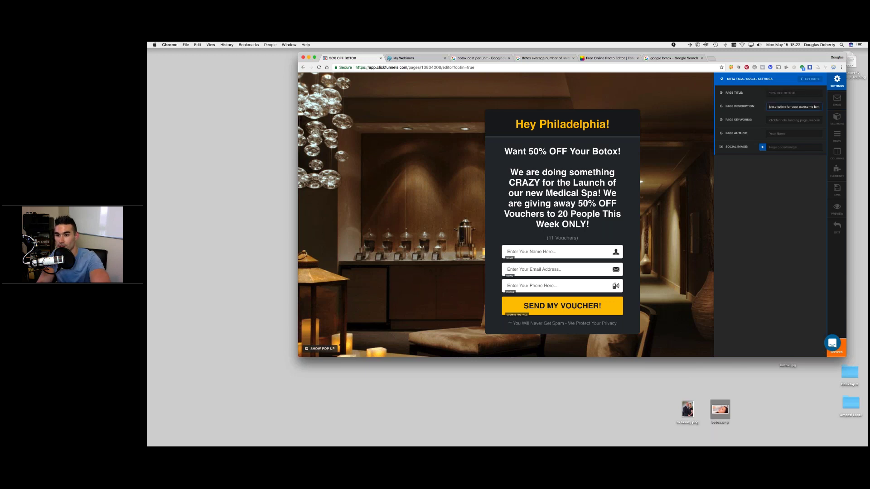
key(BackSpace)
key(Tab)
key(BackSpace)
key(Tab)
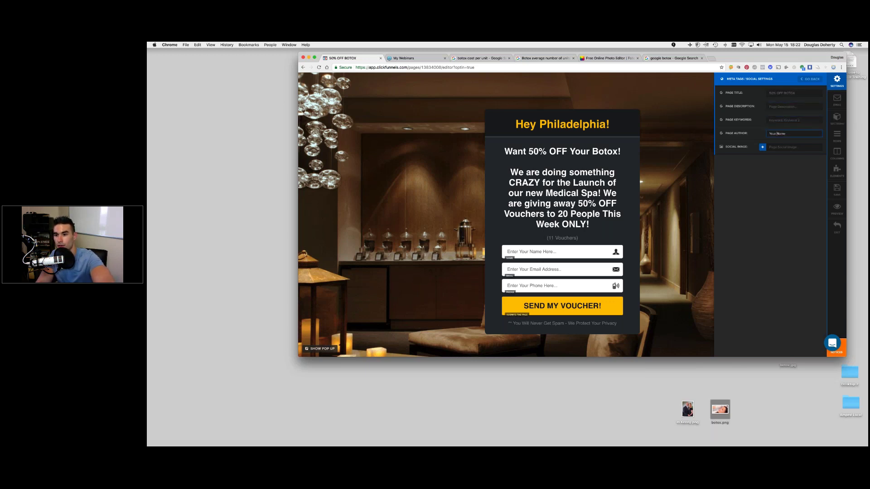
text(Your Name)
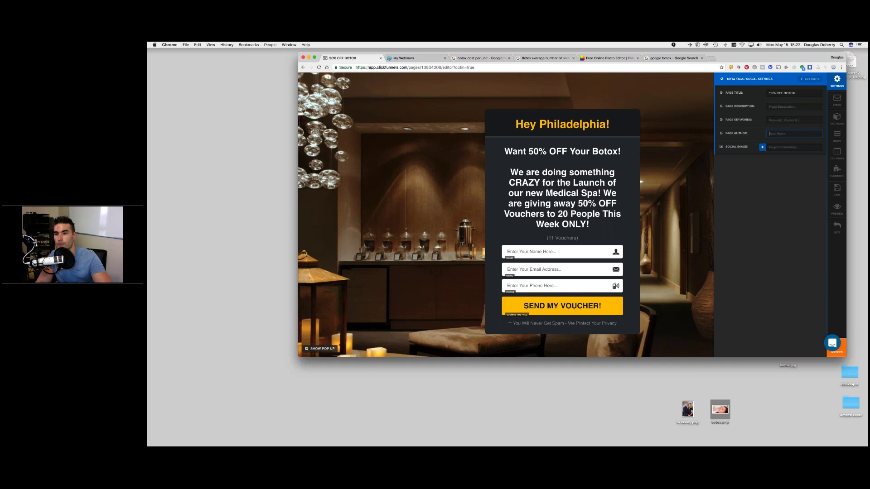
click(810, 80)
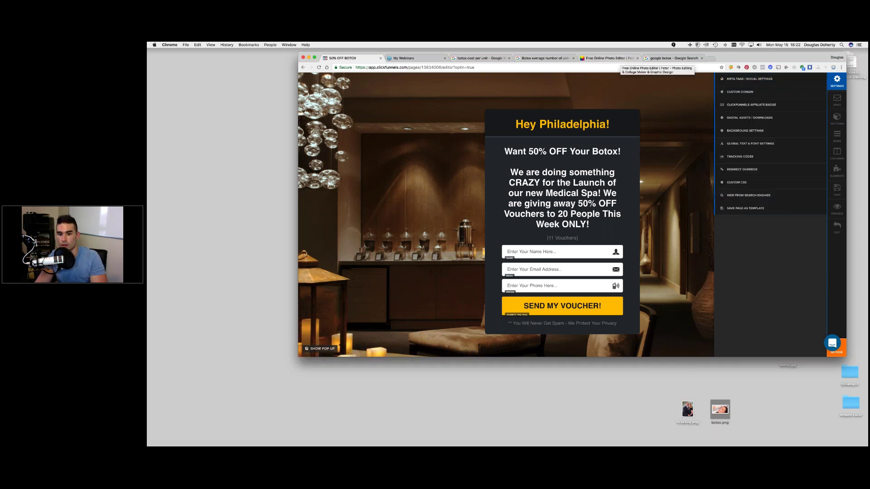
click(691, 228)
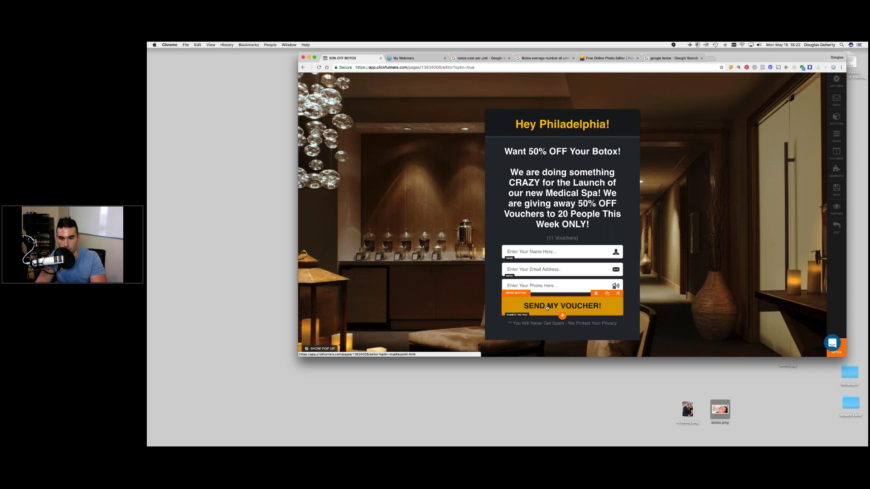
- Reset the SEND MY VOUCHER! button's URL action to #submit-form
click(547, 308)
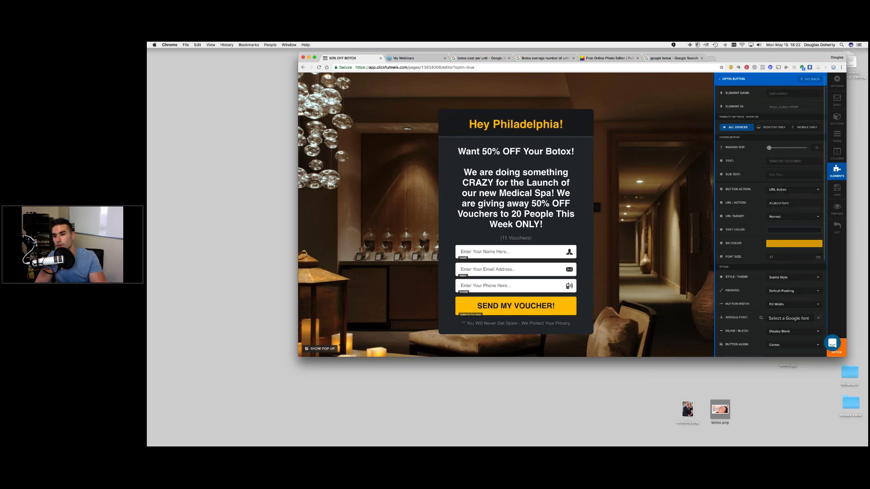
click(772, 203)
key(shift+End)
key(BackSpace)
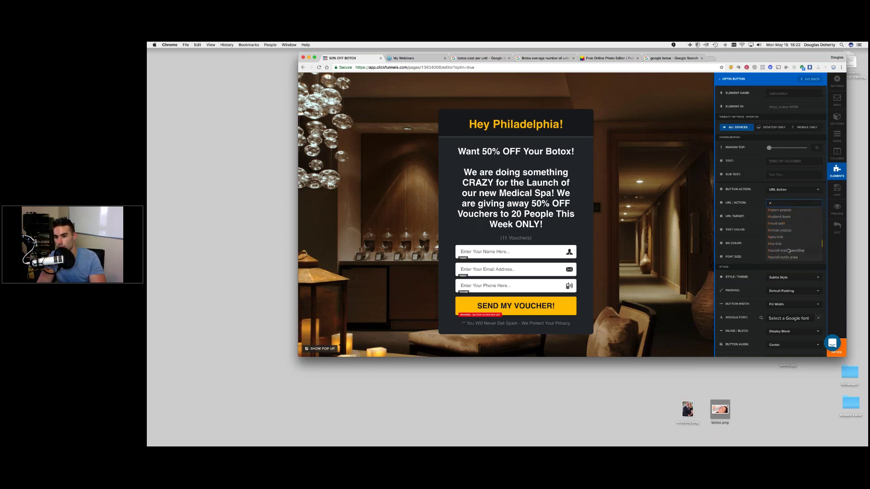
click(780, 217)
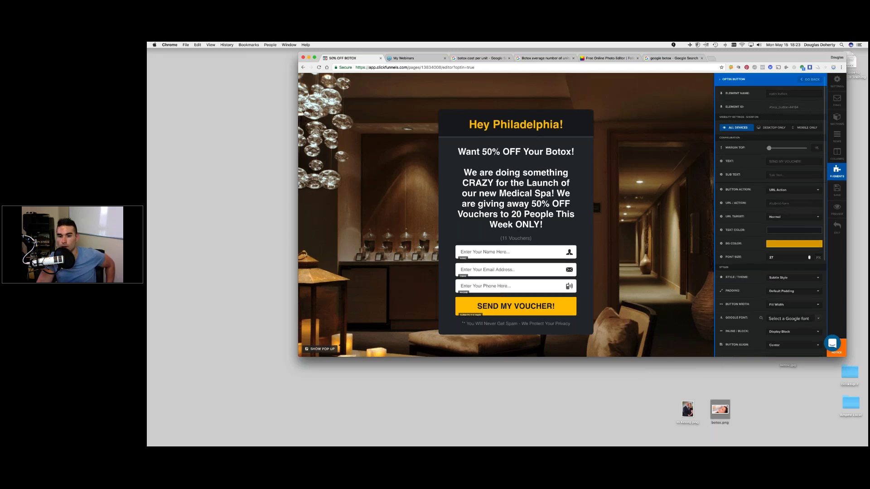
click(679, 224)
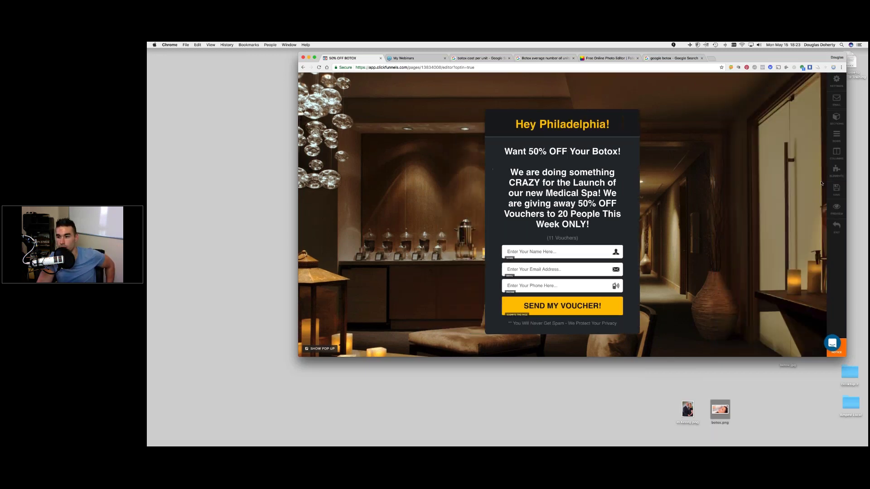
- Save the opt-in page, exit to the funnel, and open the Thank You step in classic editor
click(834, 192)
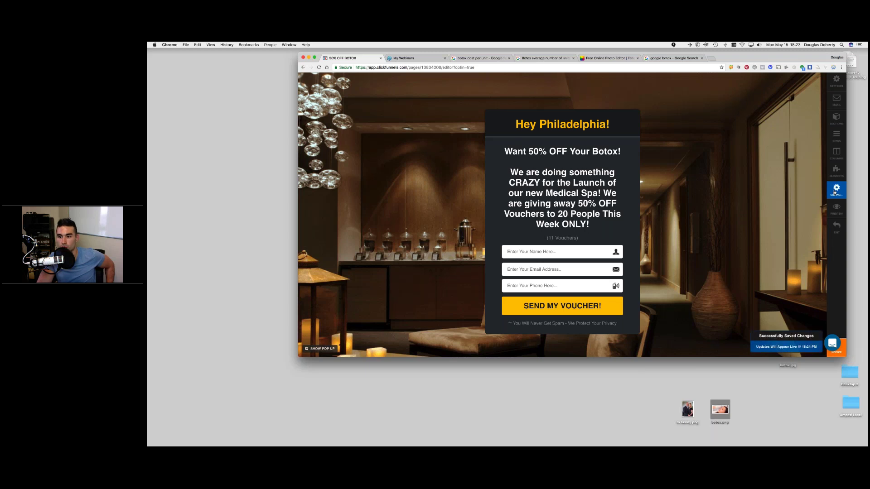
click(836, 229)
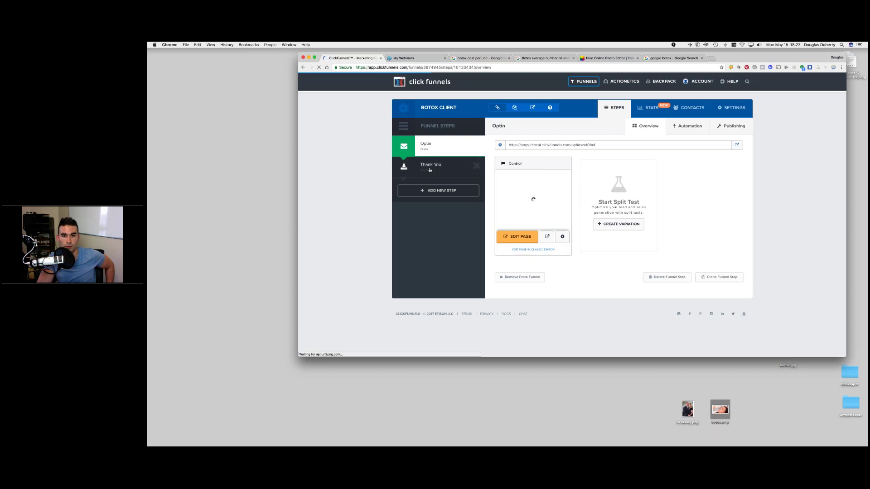
click(430, 167)
click(546, 250)
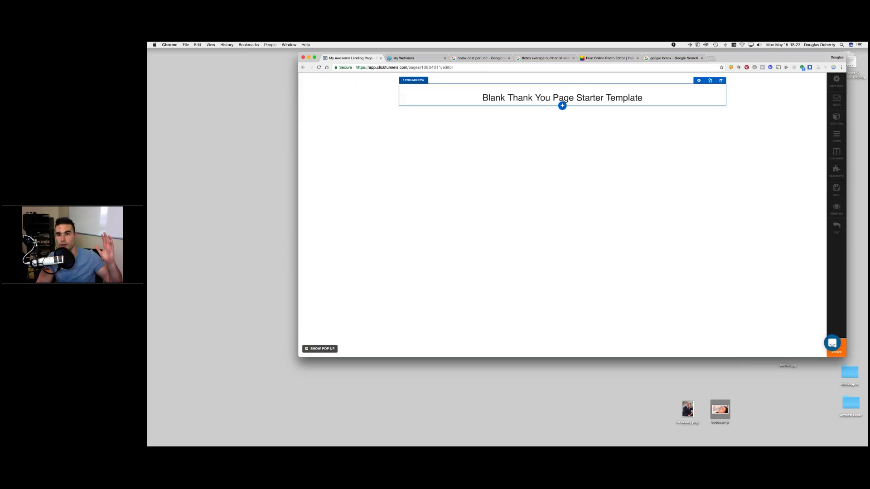
- Delete the starter template headline row and its now-empty section
click(719, 81)
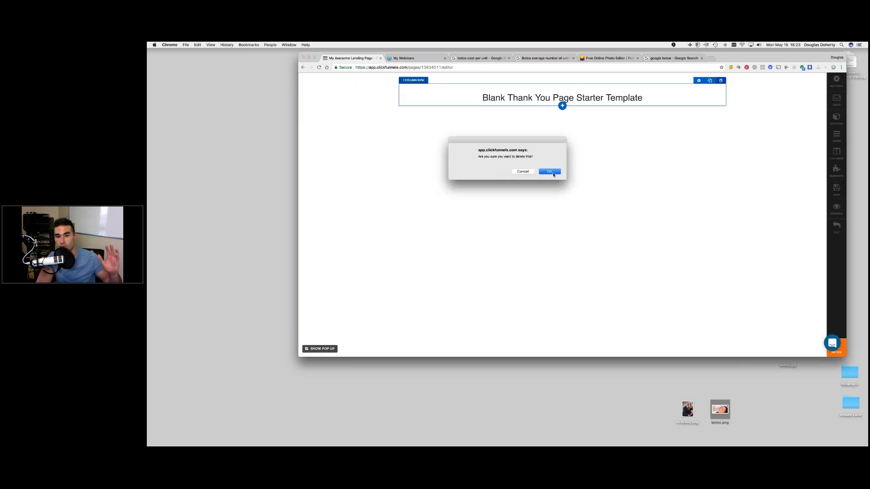
click(553, 173)
click(721, 76)
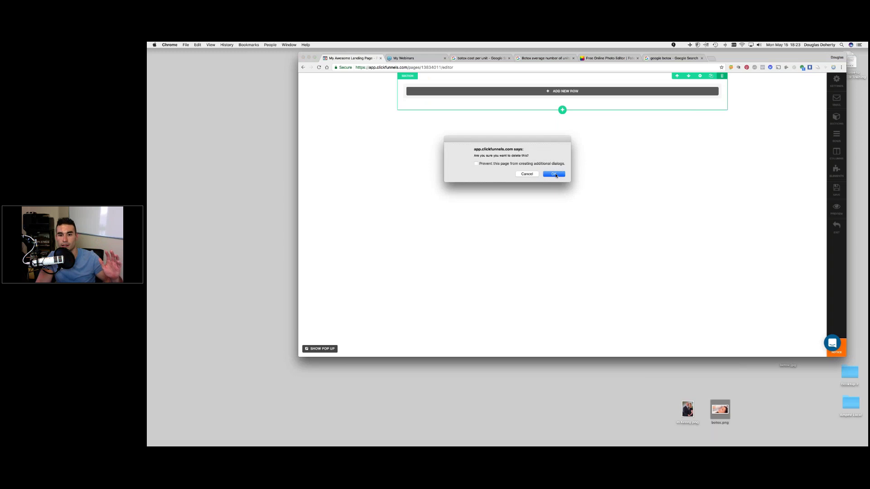
click(553, 174)
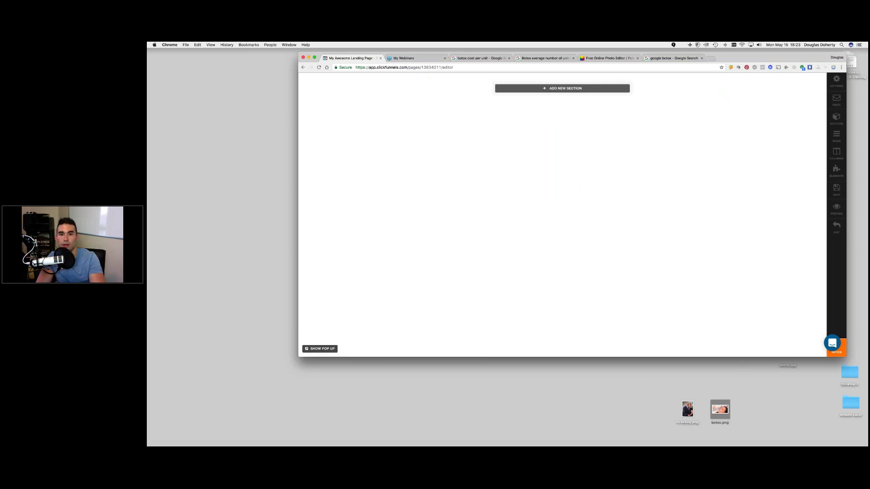
- Add a new blank section containing a one-column row, ready for an element
click(535, 89)
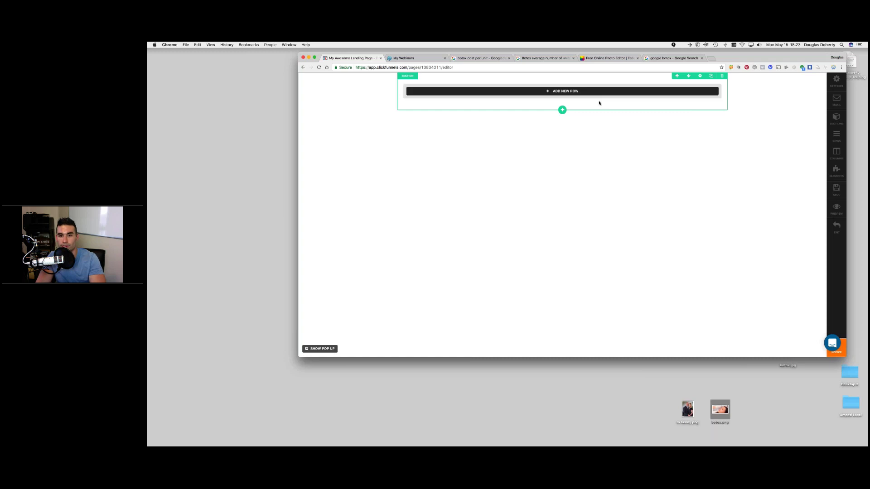
click(567, 92)
click(690, 190)
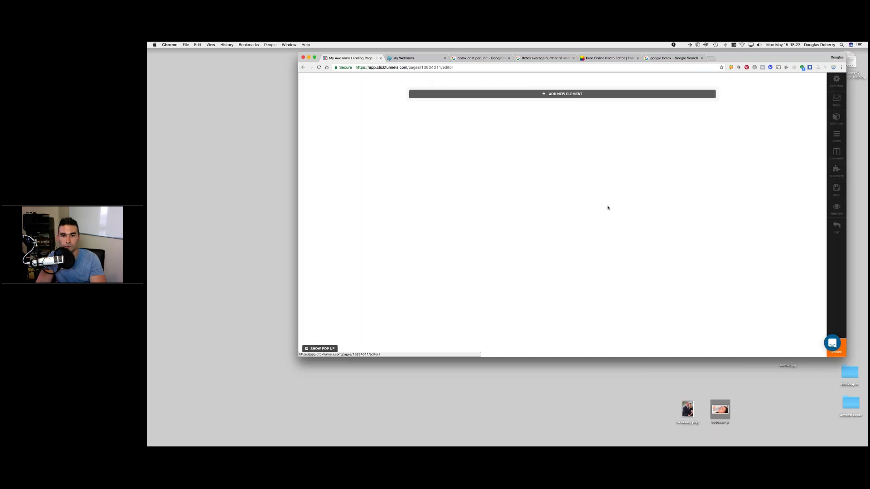
click(573, 95)
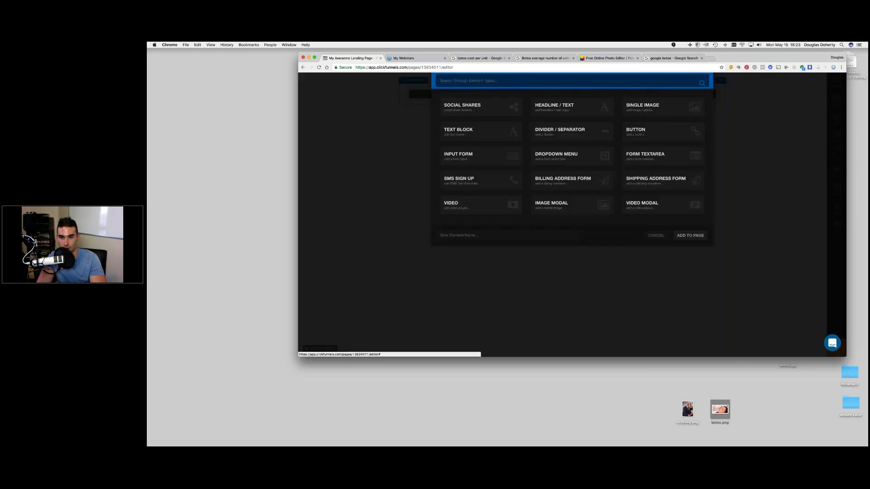
- Add a headline element and type 'BUT WAIT! Call now to book for appointment and get 10 FREE Units.'
click(690, 235)
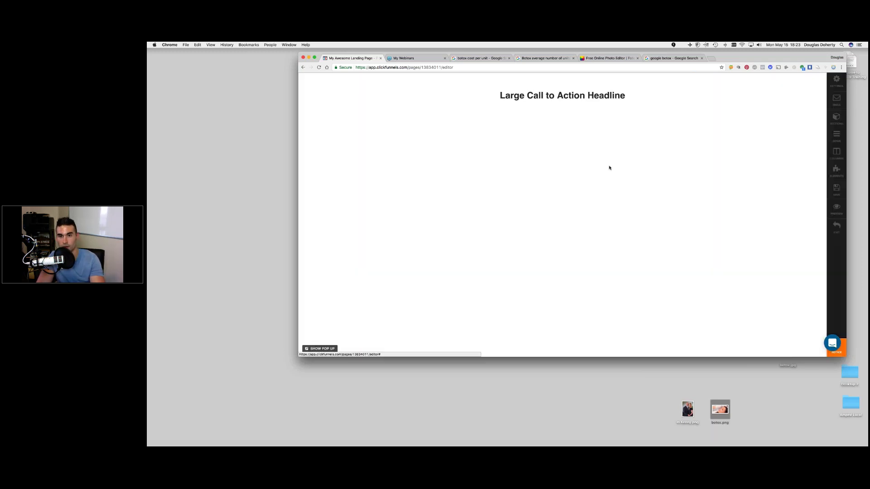
click(633, 98)
drag(633, 98, 496, 98)
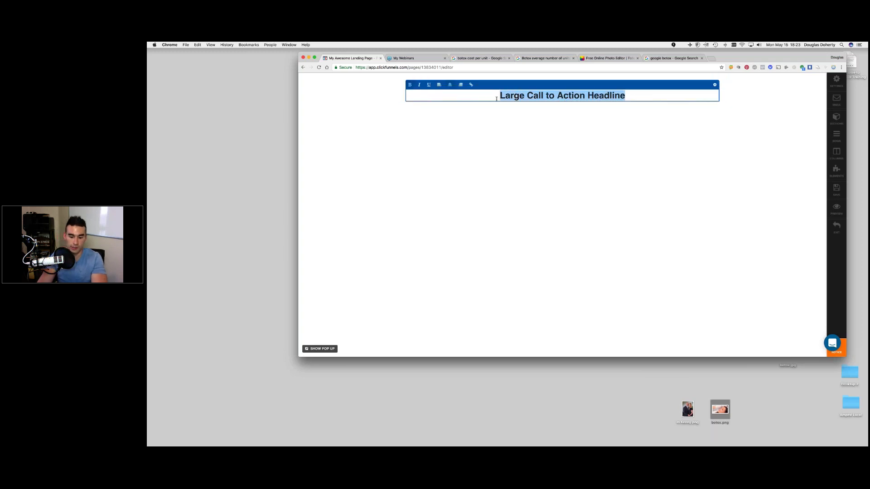
text(BUT W)
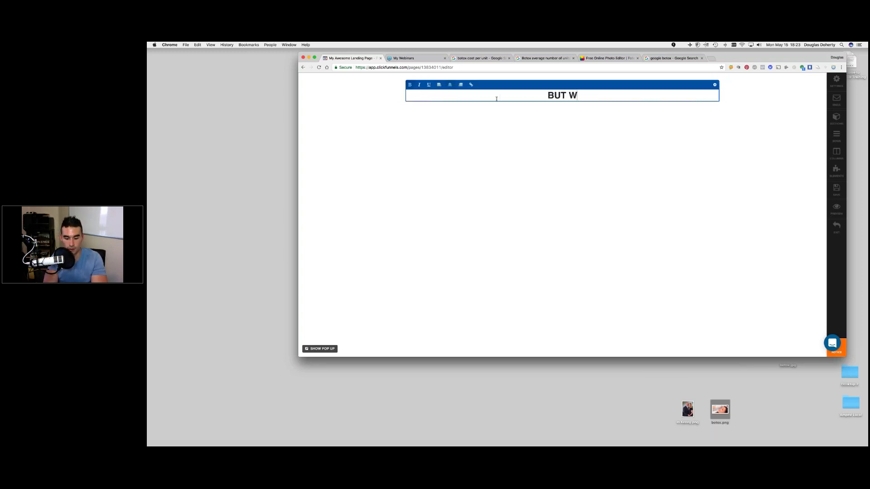
text(AIT! Cal)
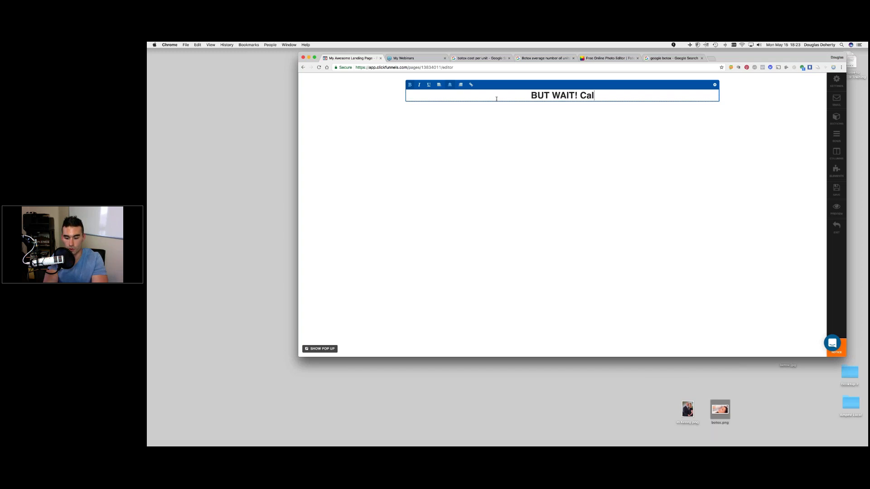
text(ll)
key(BackSpace)
key(BackSpace)
key(BackSpace)
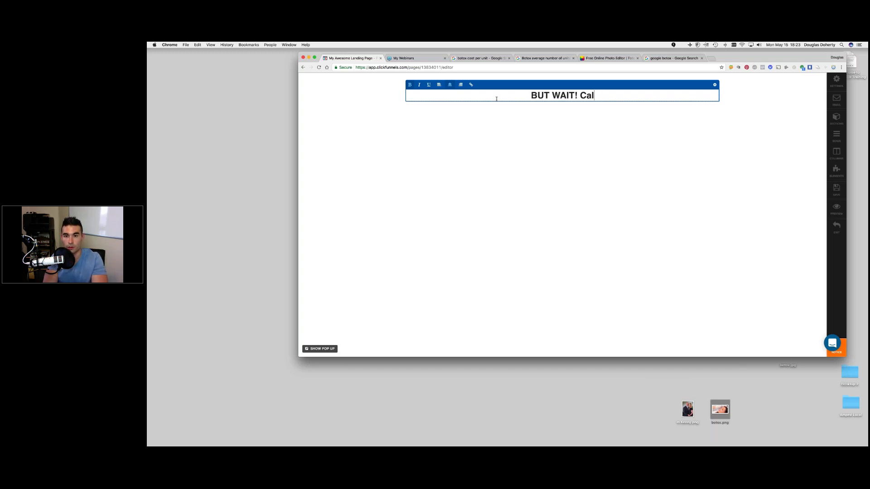
text(l No)
key(BackSpace)
key(BackSpace)
text(now )
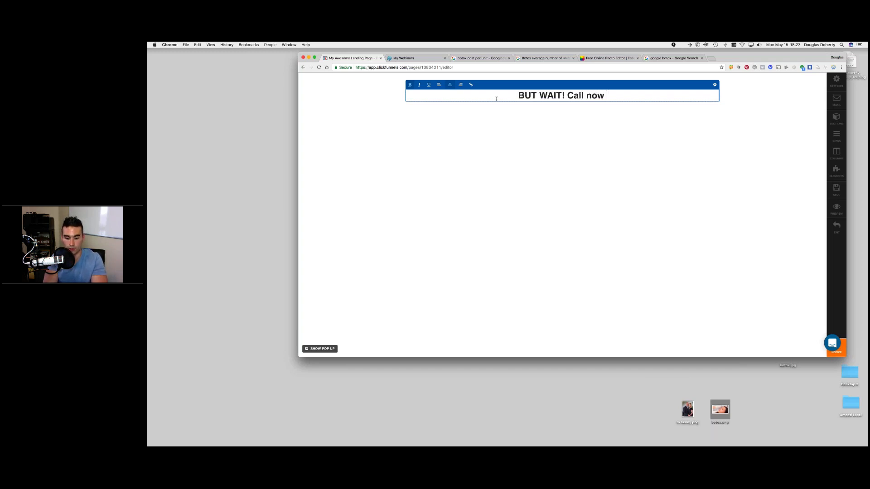
text(to book)
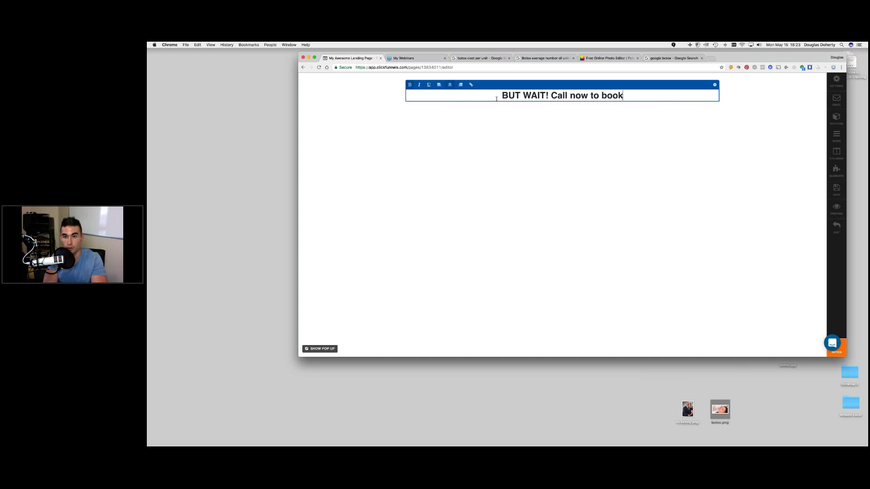
text( for appo)
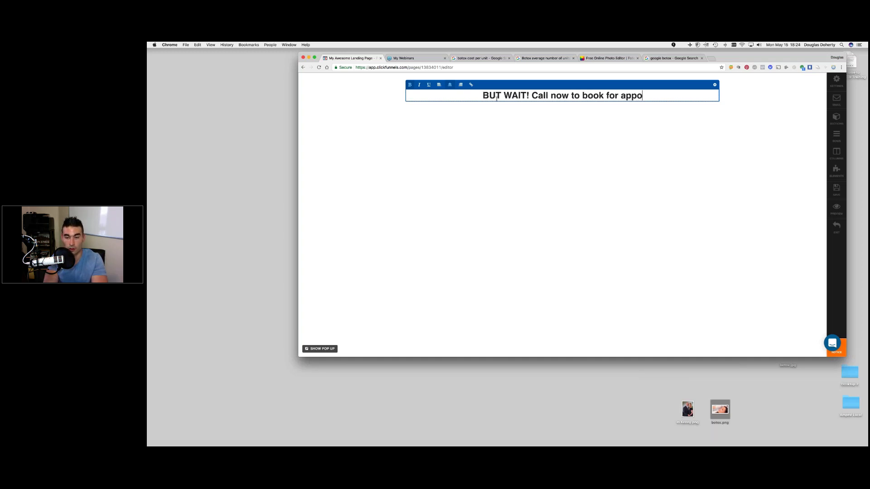
text(intment and get 10 FREE )
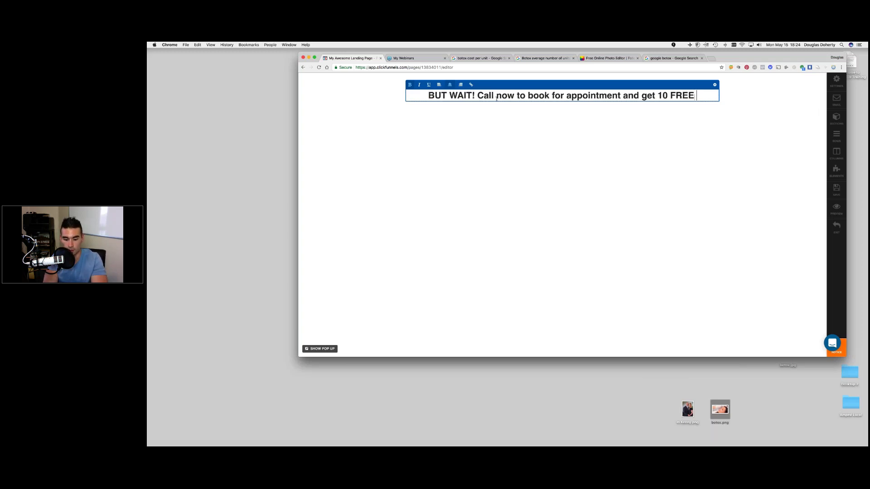
text(Units)
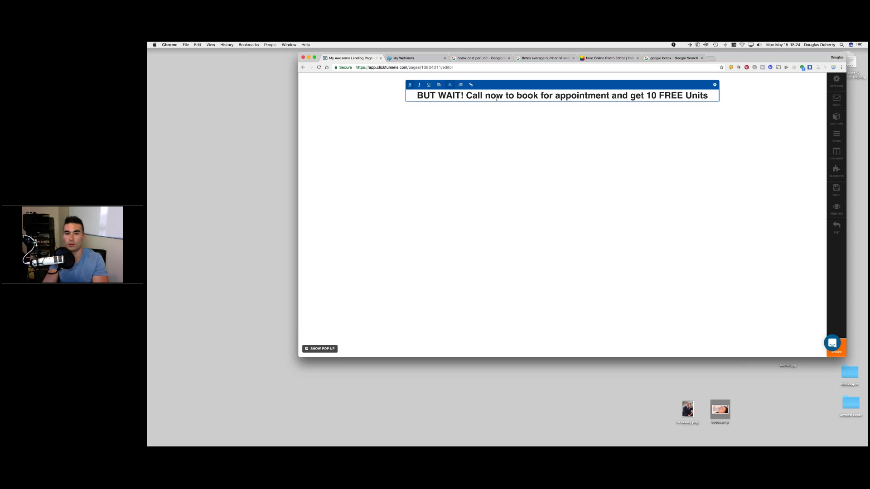
text(.)
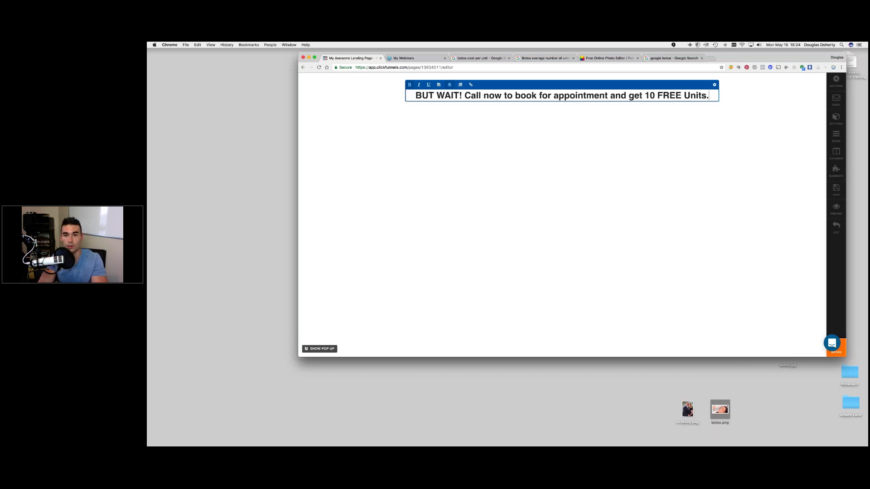
- Insert 'for 50%' into the headline and change the final period to an exclamation mark
click(611, 95)
text(for 50%)
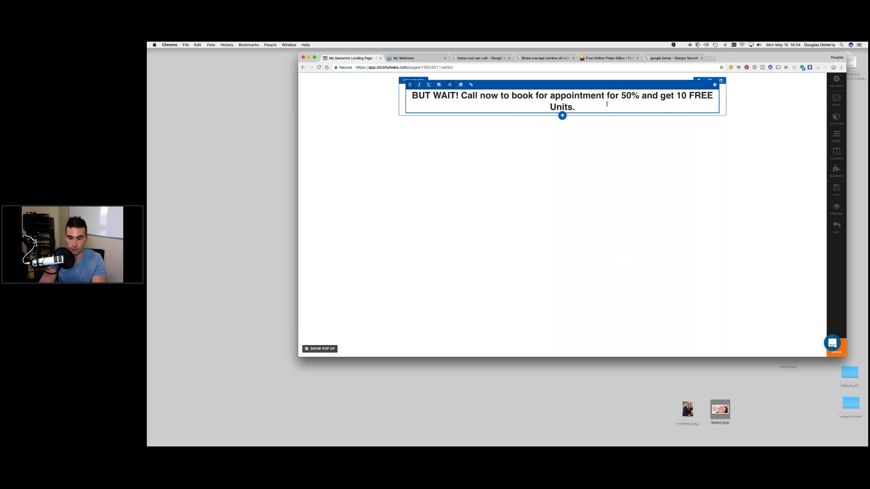
key(BackSpace)
text(!)
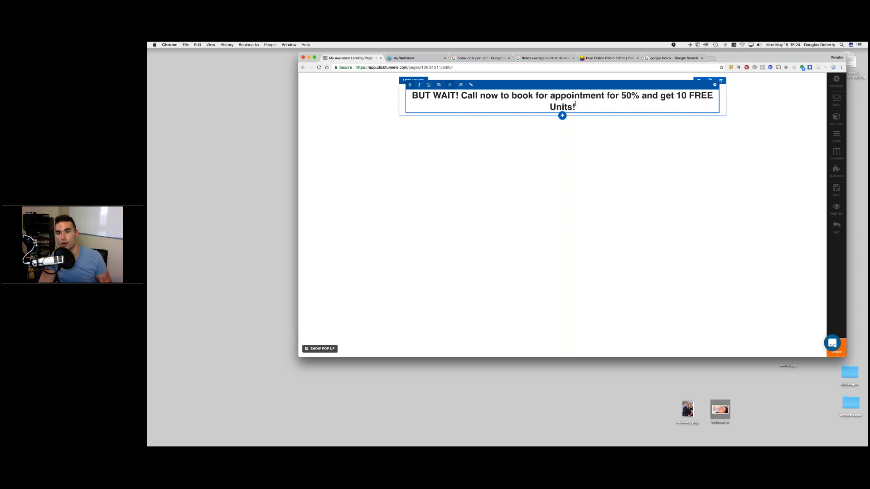
- Click outside the BUT WAIT! headline to stop editing it
click(674, 158)
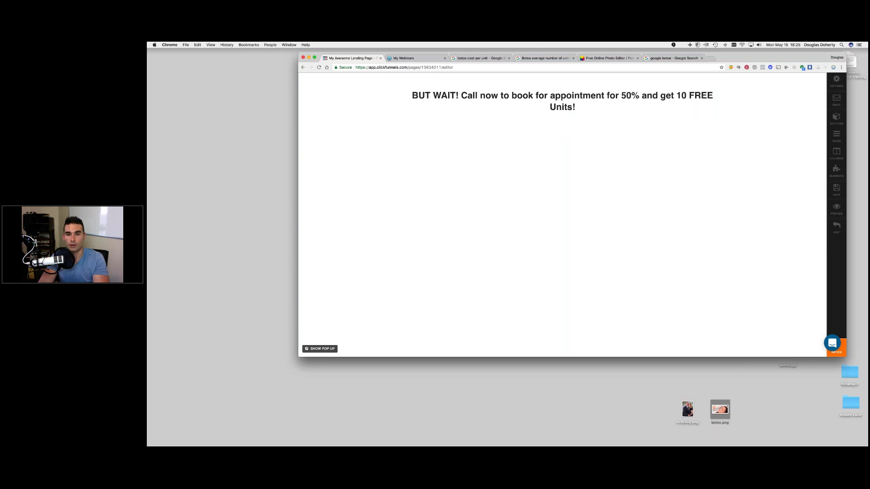
- Add a new section with a one-column row and a Single Image placeholder below the headline
click(562, 127)
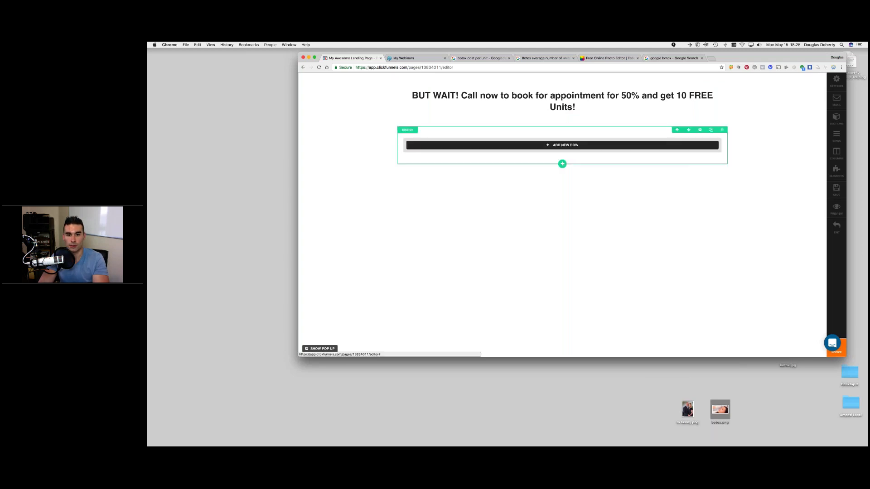
click(480, 107)
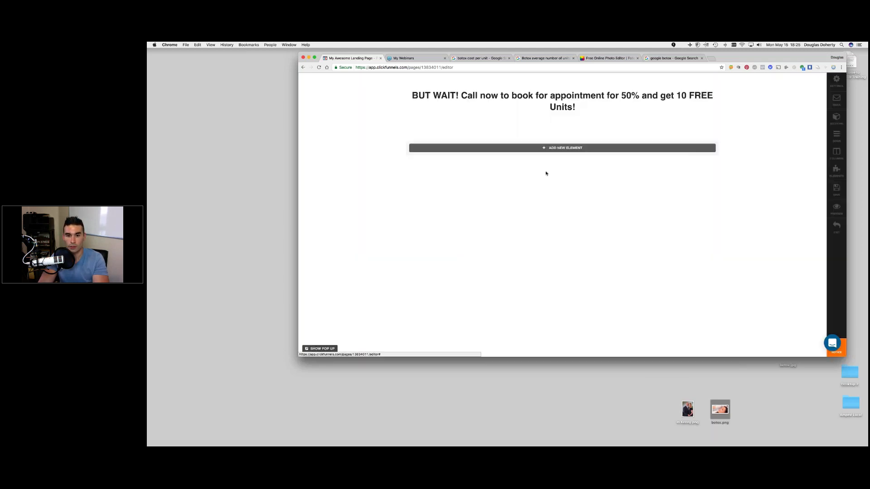
click(561, 155)
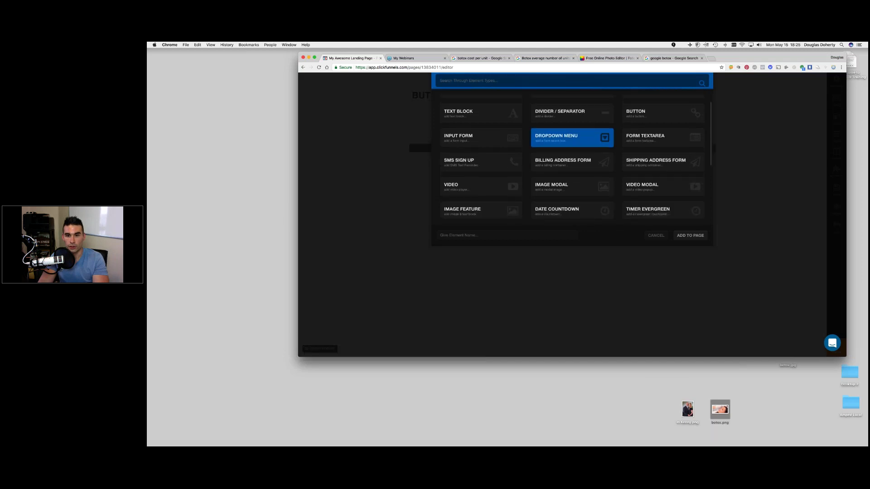
click(648, 106)
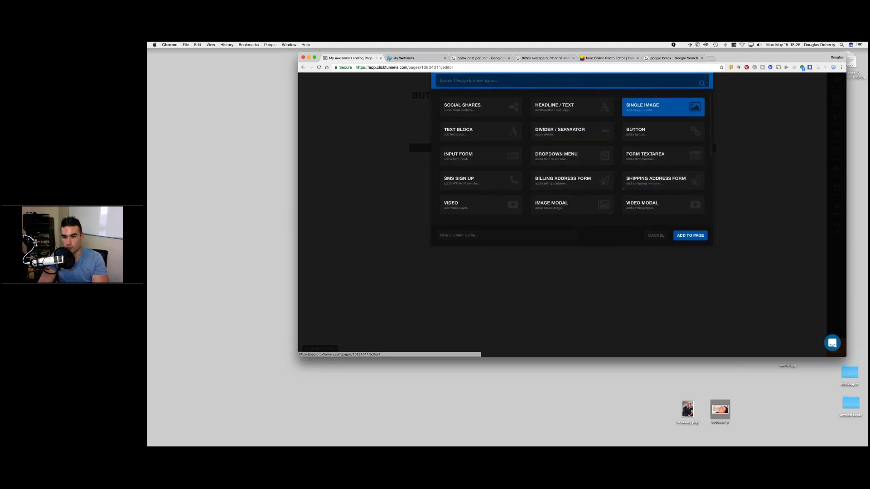
click(689, 235)
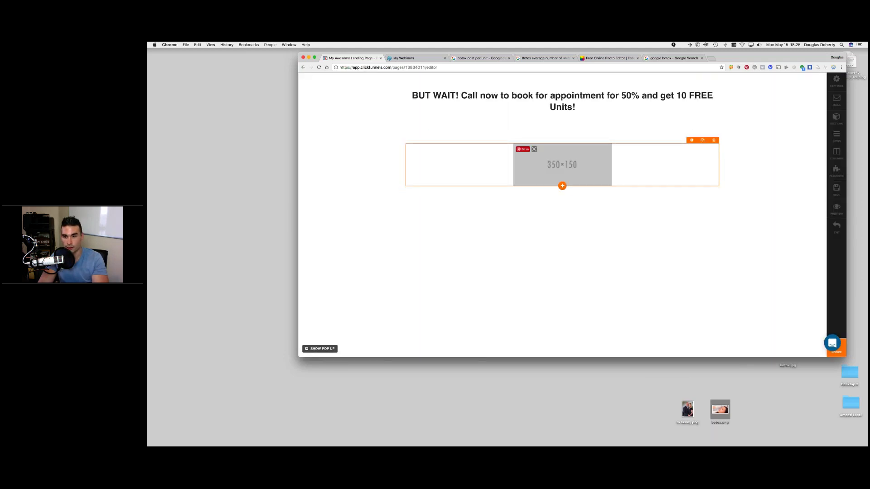
click(562, 164)
- Upload the couple photo from the desktop to replace the image placeholder
click(763, 161)
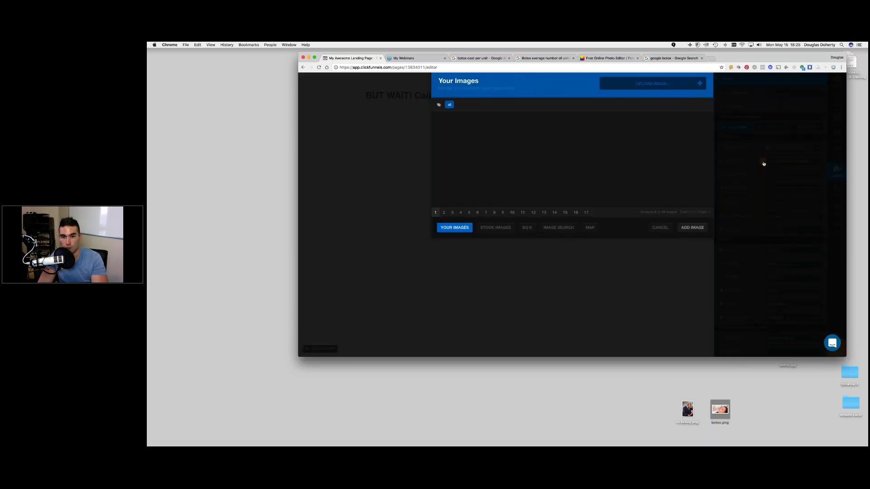
click(651, 83)
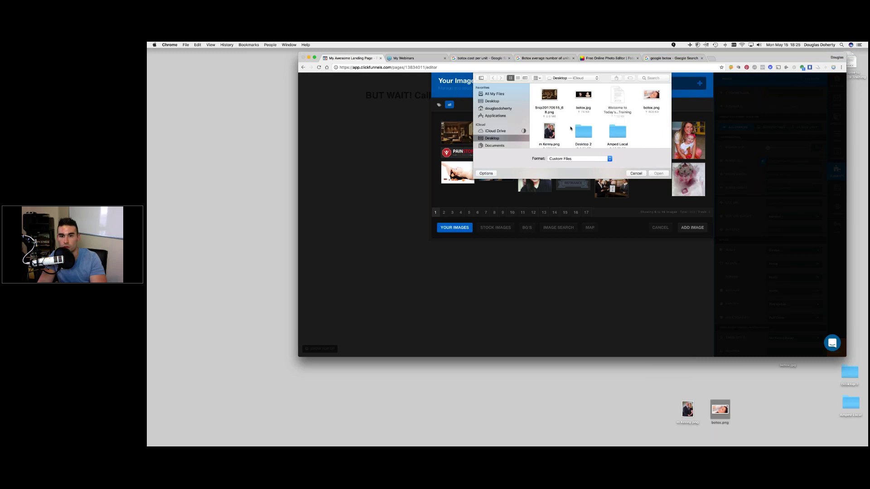
double_click(651, 96)
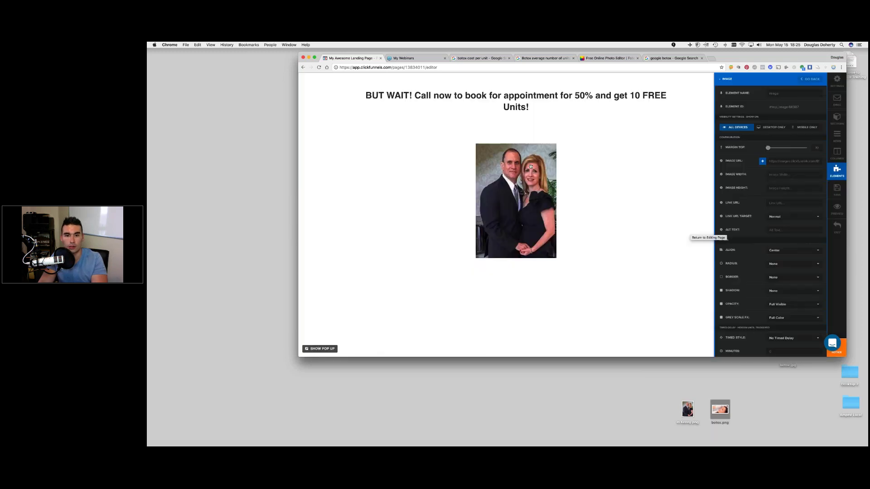
click(524, 112)
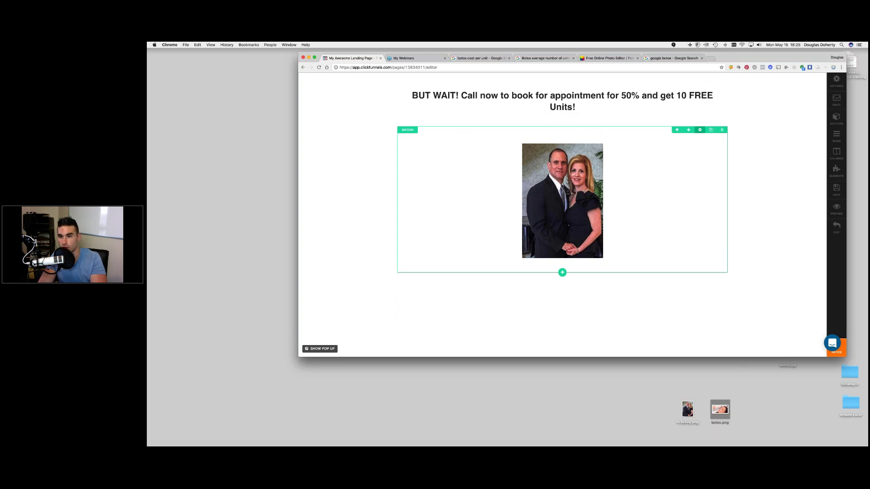
- Set the photo section's top padding to 0 and move 'for 50%' onto a second headline line
click(700, 130)
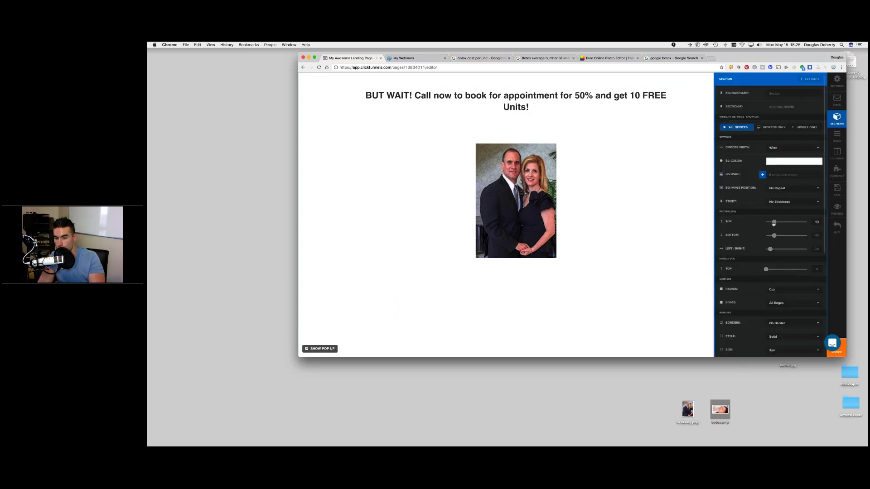
drag(736, 223, 730, 214)
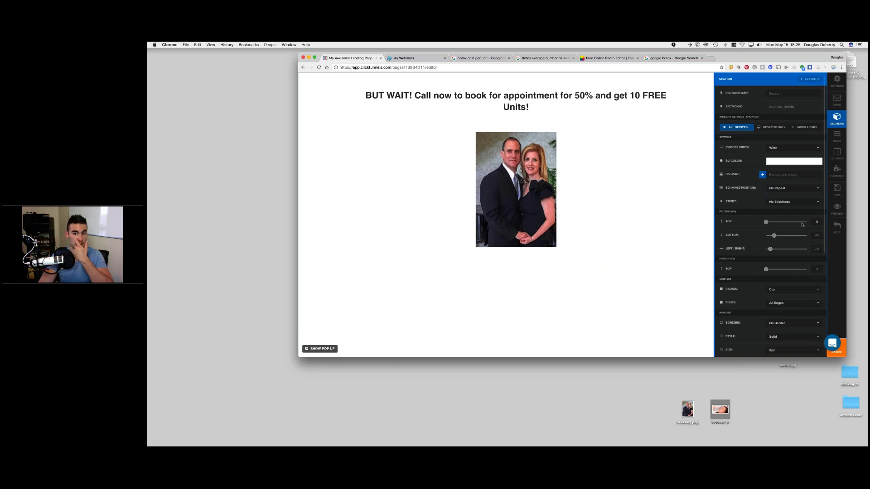
click(554, 115)
click(606, 95)
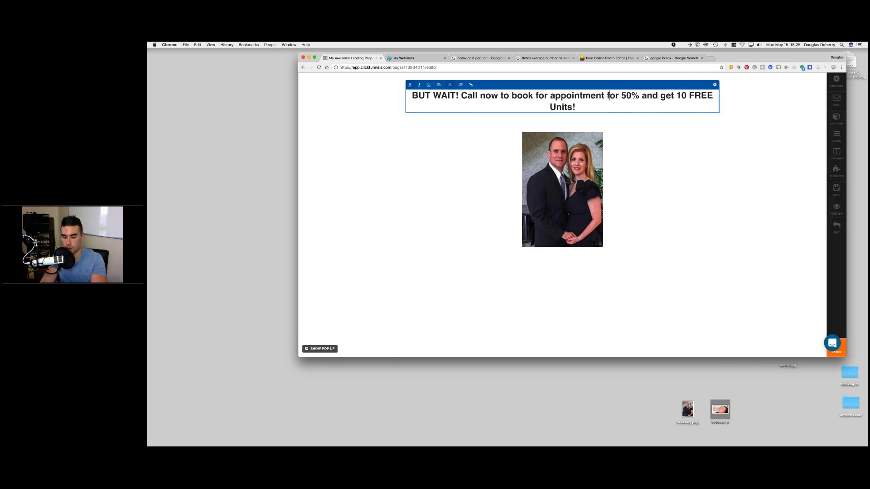
key(BackSpace)
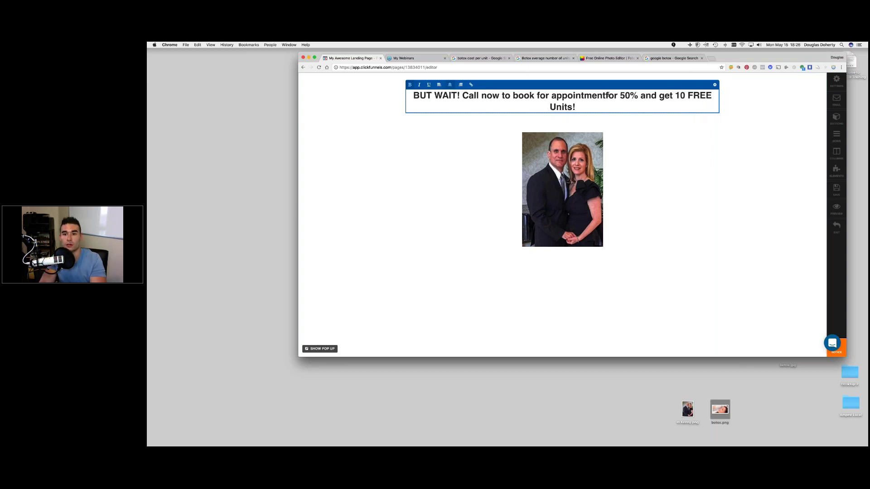
key(Return)
click(754, 151)
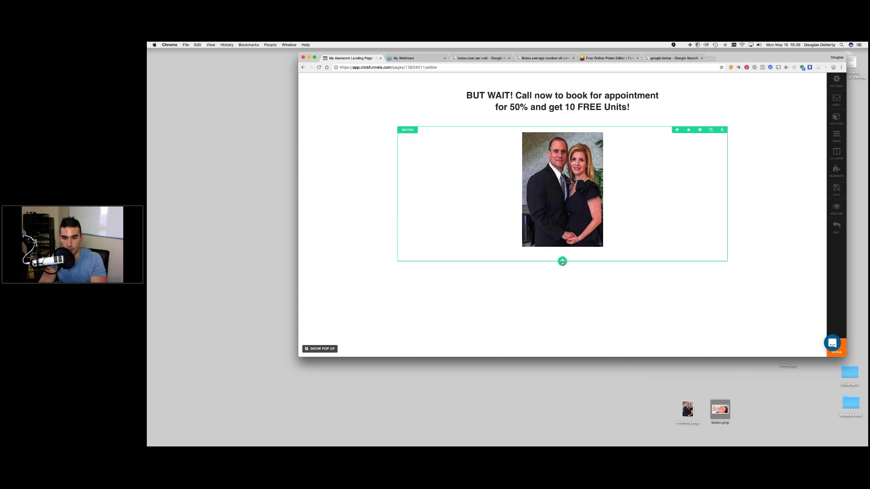
- Add a section below the photo with a one-column row and a headline, selecting its placeholder text
click(563, 262)
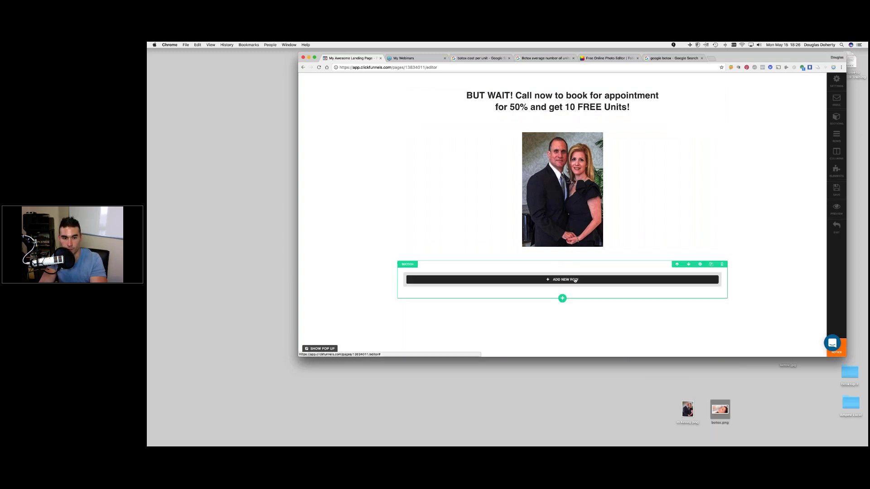
click(575, 281)
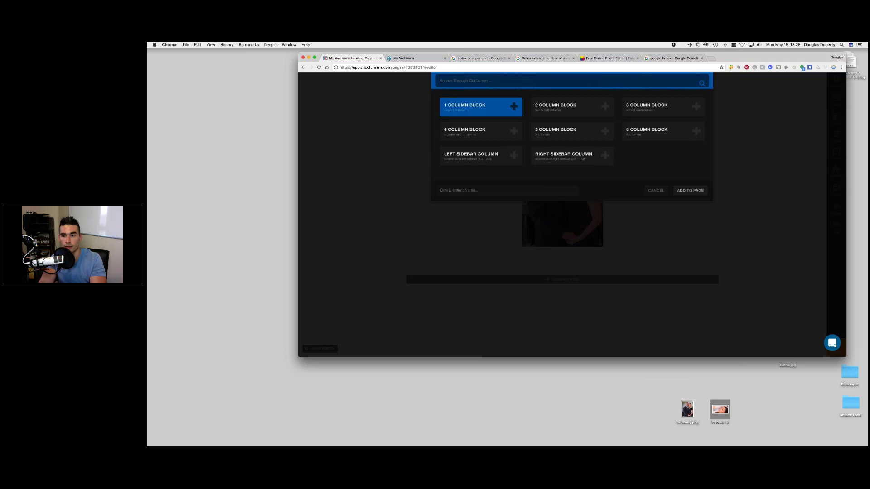
click(690, 191)
click(573, 286)
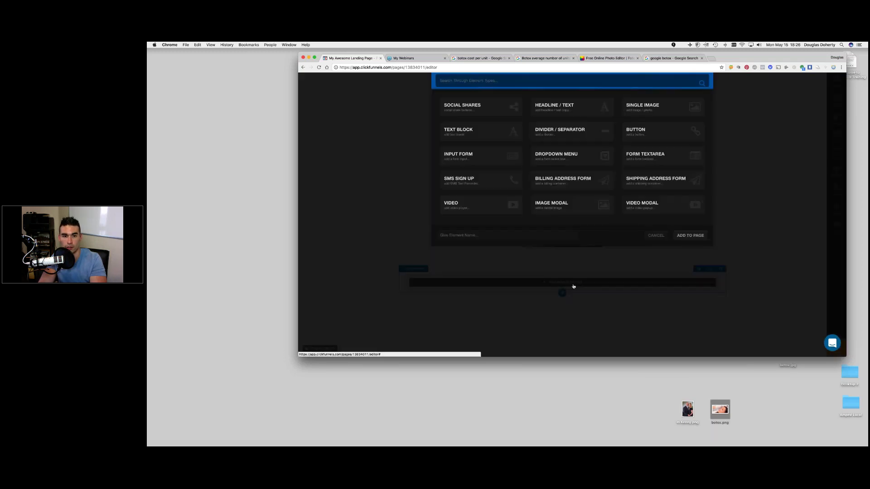
click(571, 107)
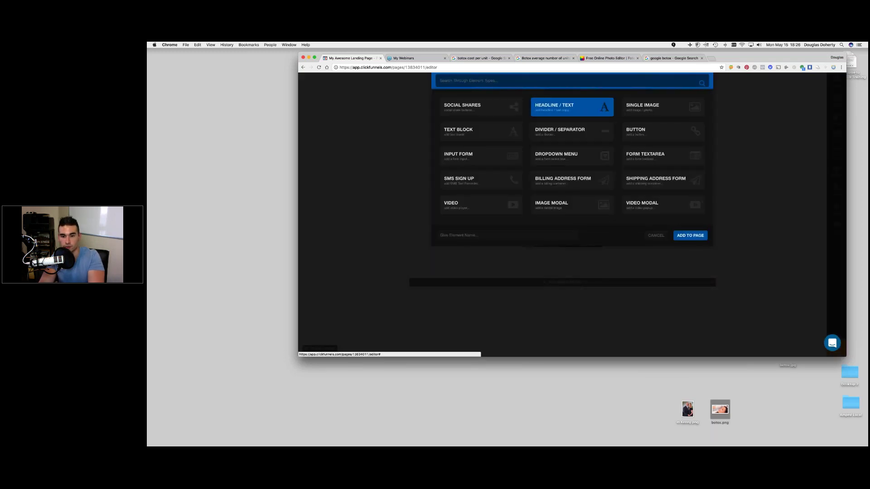
click(690, 235)
click(562, 284)
drag(626, 284, 497, 289)
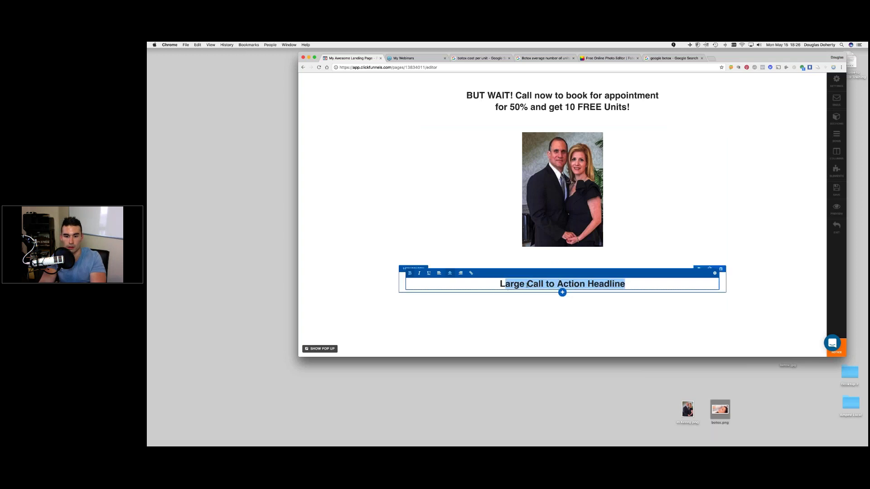
click(526, 284)
drag(626, 284, 500, 283)
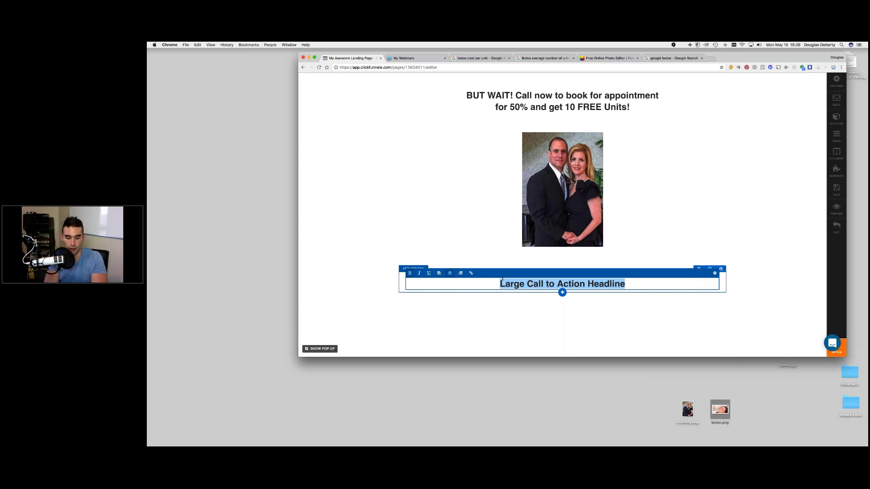
- Type 'Call Now and book your 50% OFF BOTOX and get 10 Units FREE ($130 Value)' as the headline
text(Call Noe)
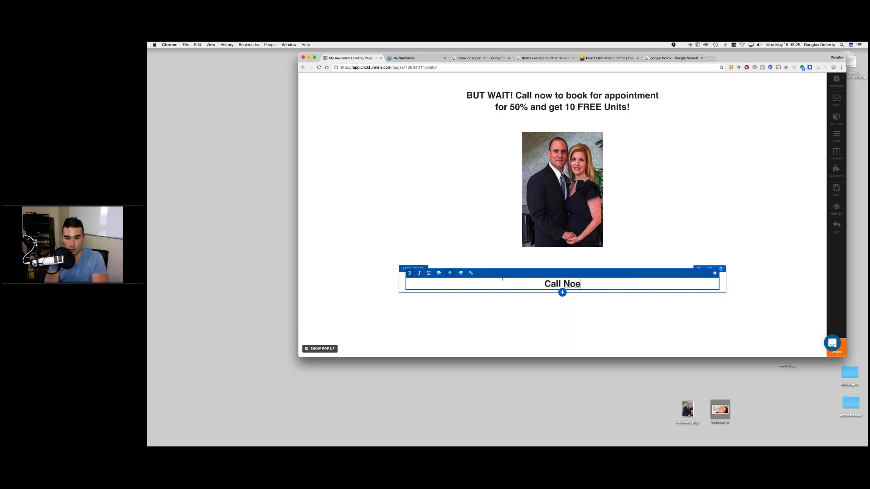
key(BackSpace)
text(w )
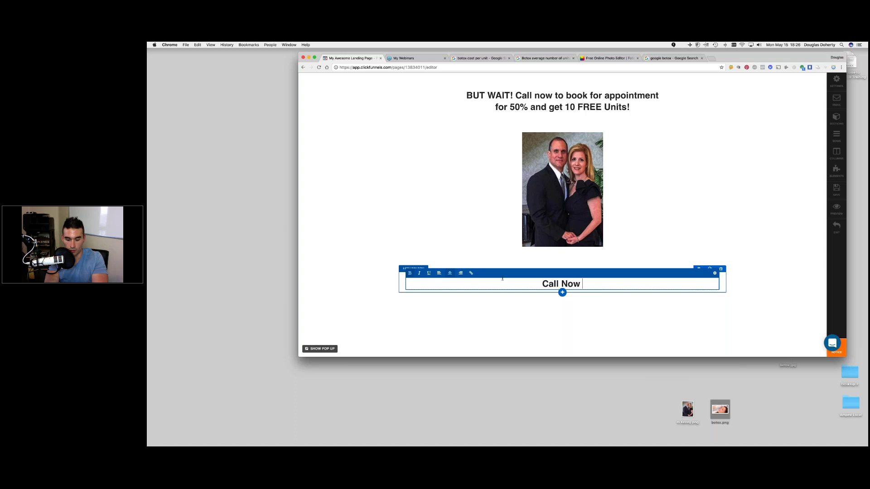
text(and )
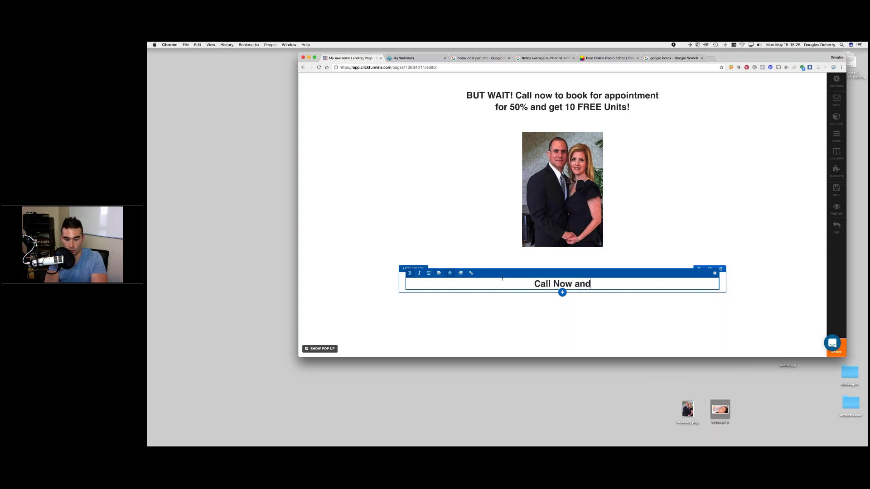
text(book )
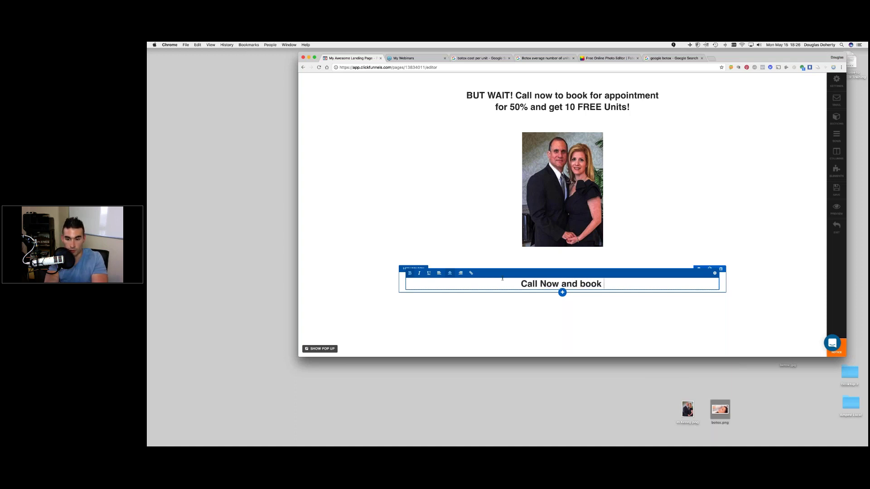
text(your 50 %)
key(BackSpace)
key(BackSpace)
text(% OFF )
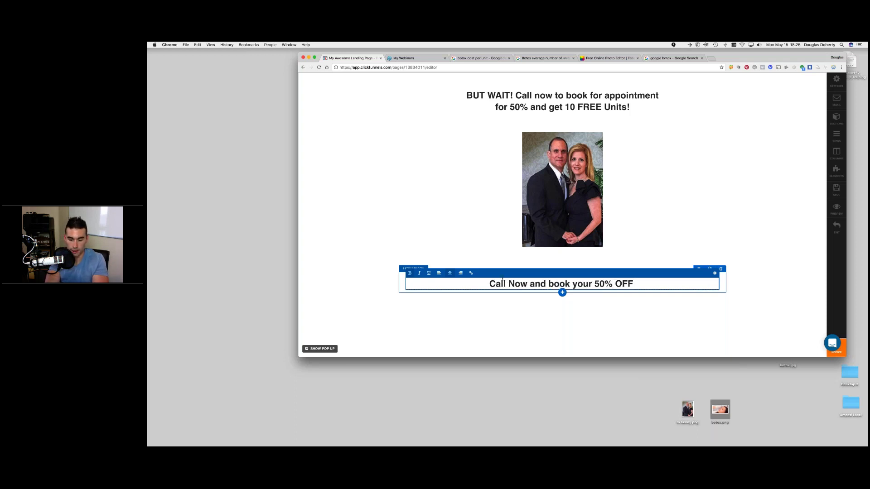
text(BOTOX)
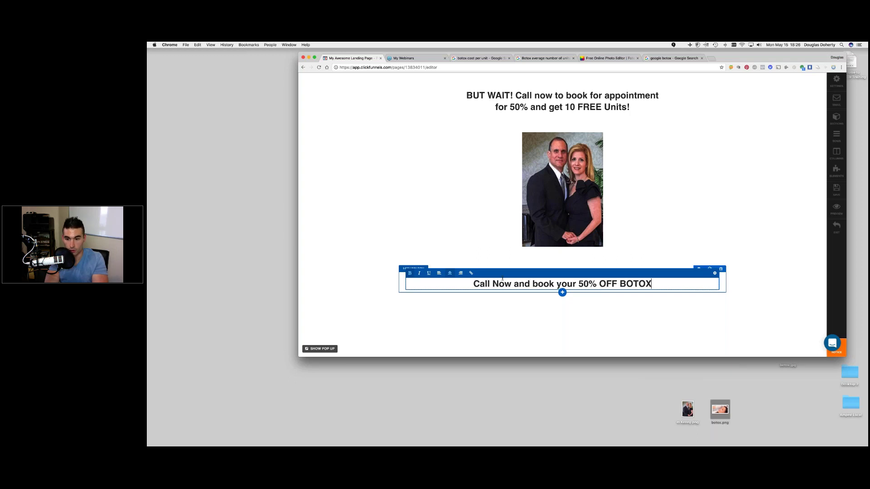
text( and get 10 )
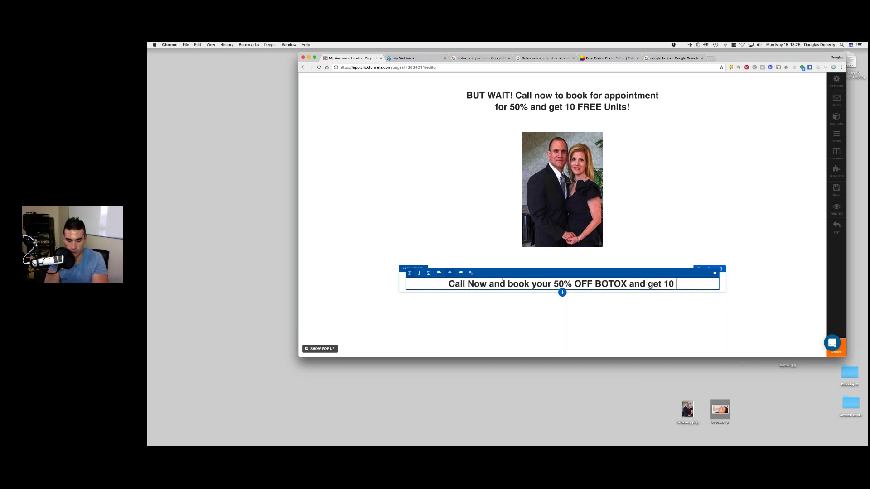
text(Units FREE ()
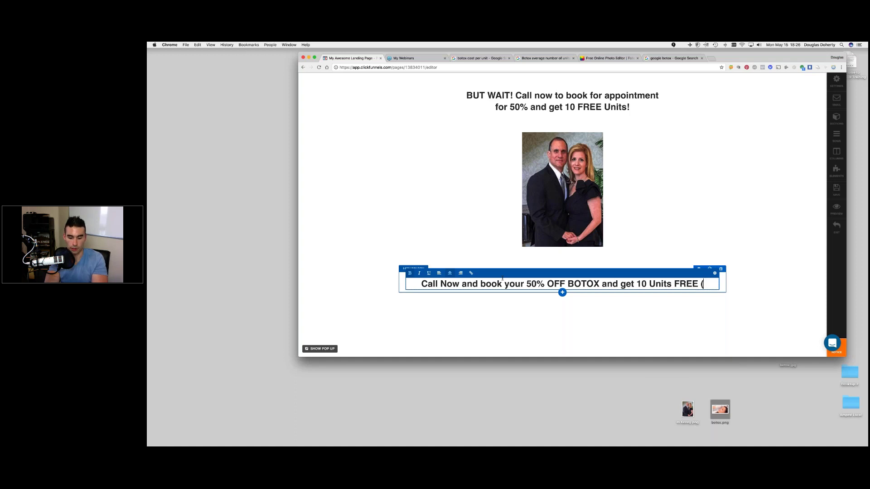
text($1)
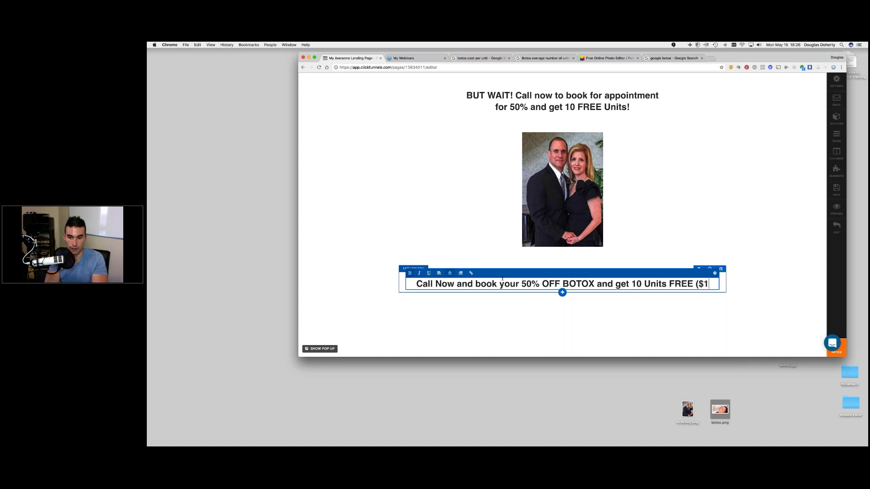
text(30 )
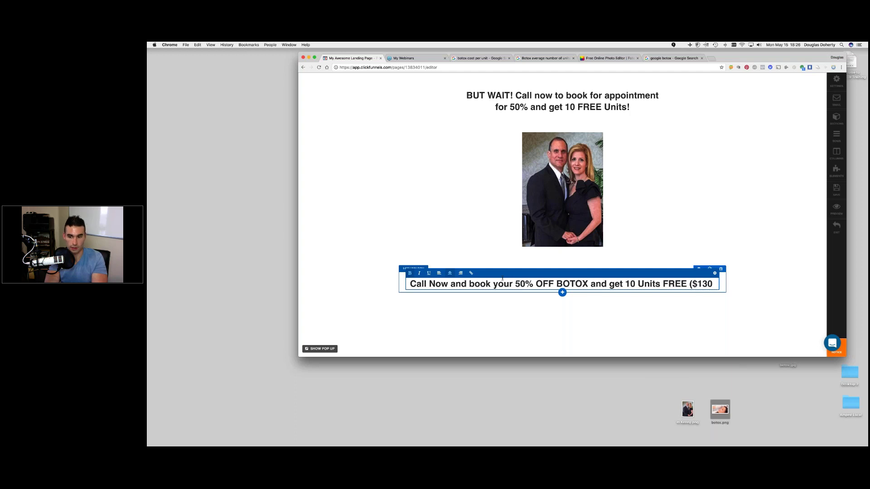
text(VAL)
key(BackSpace)
key(BackSpace)
text(al)
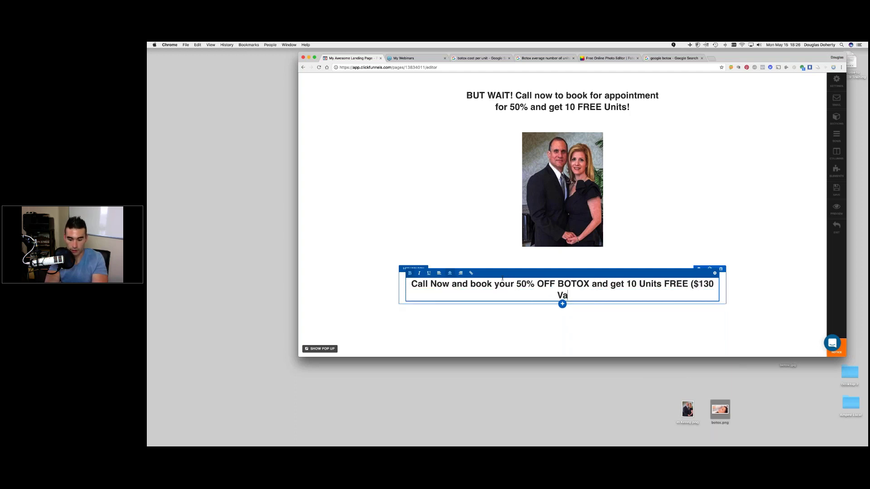
text(ue))
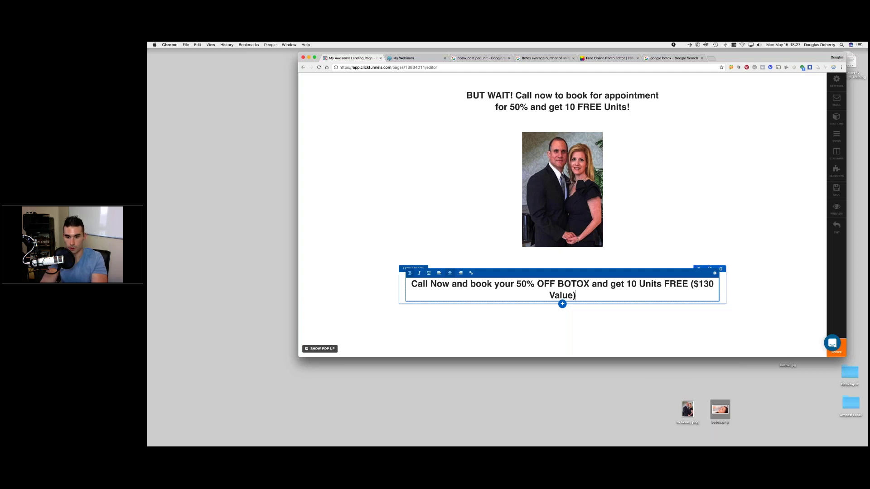
- Break the headline after BOTOX with Shift+Enter and finish editing
click(593, 284)
key(BackSpace)
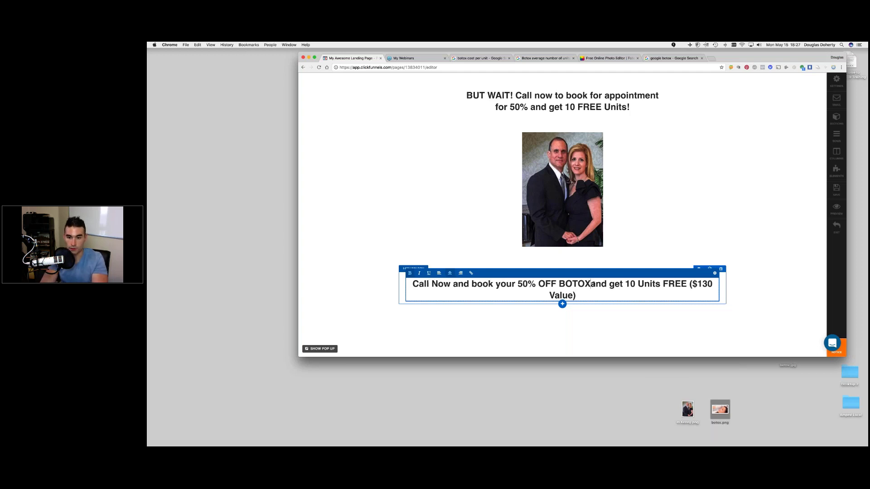
key(shift+Return)
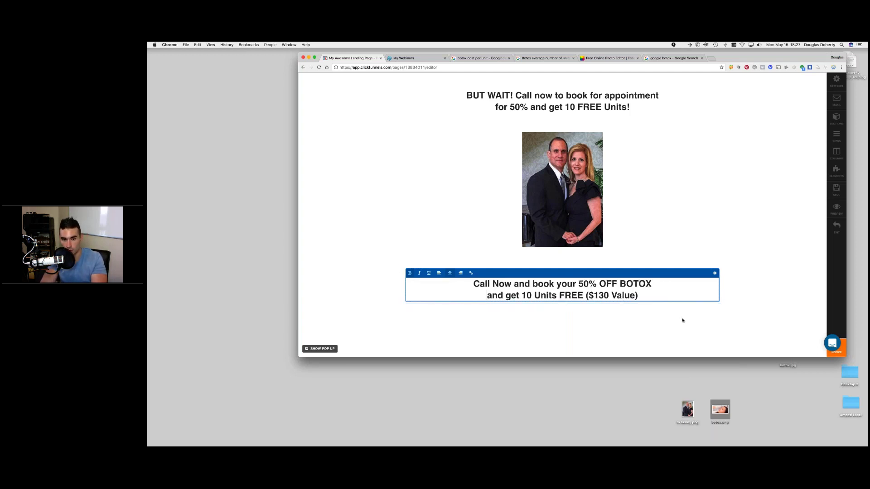
click(682, 320)
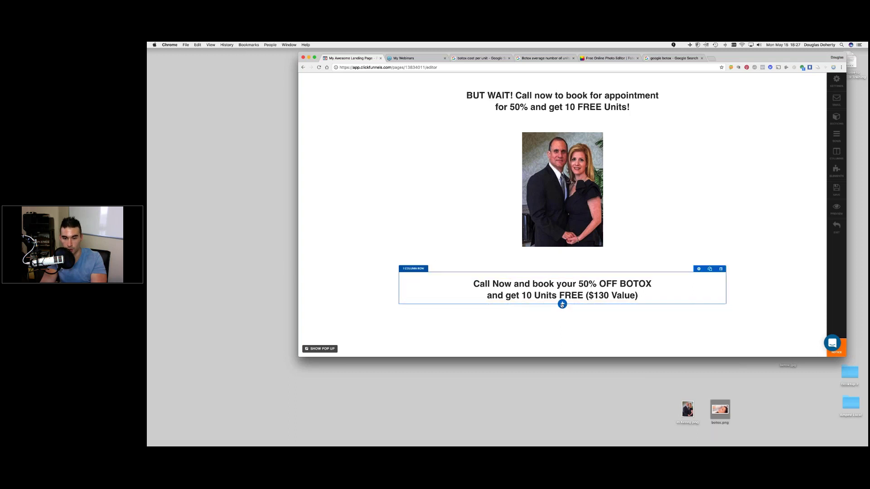
- Add a one-column row below the offer headline and insert a Button element into it
click(562, 305)
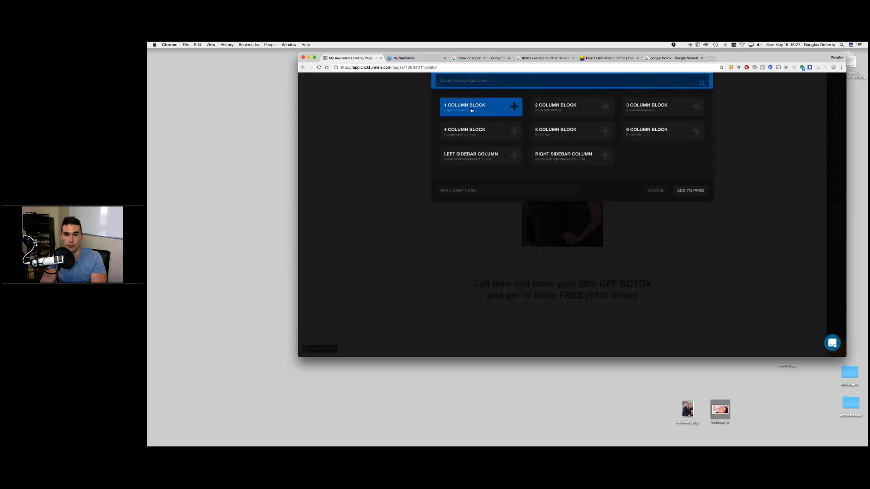
click(690, 190)
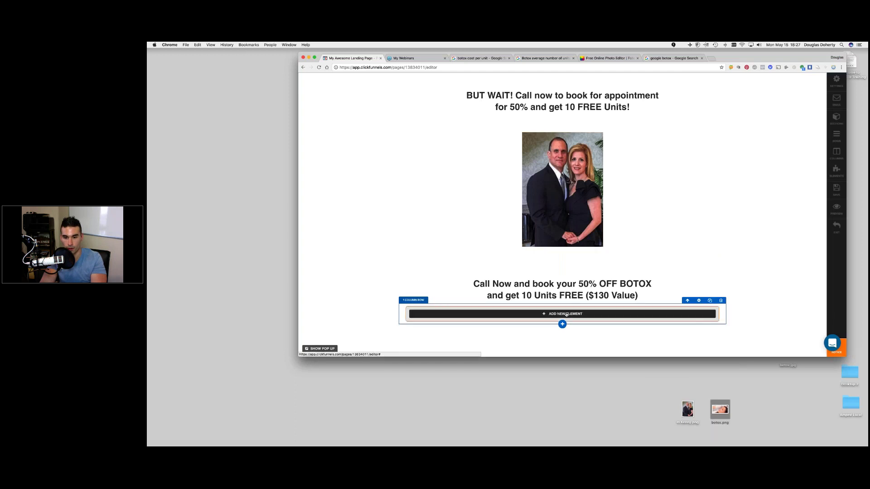
click(567, 314)
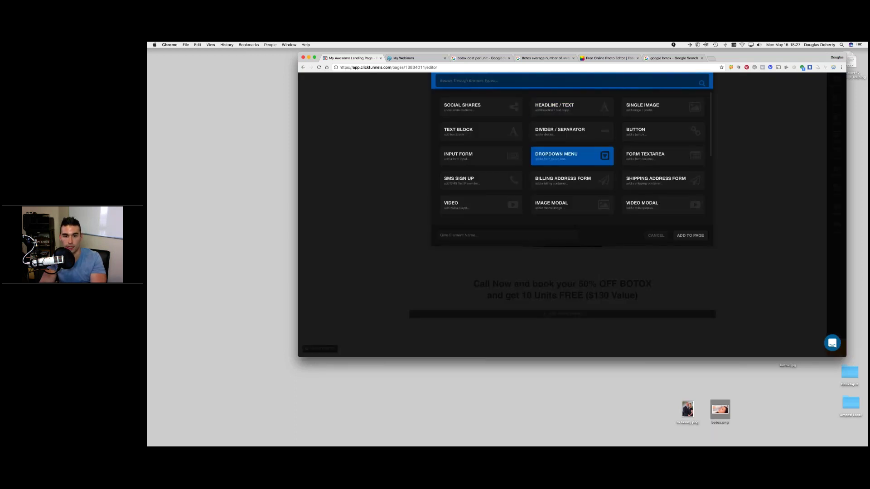
scroll(571, 156, down, 5)
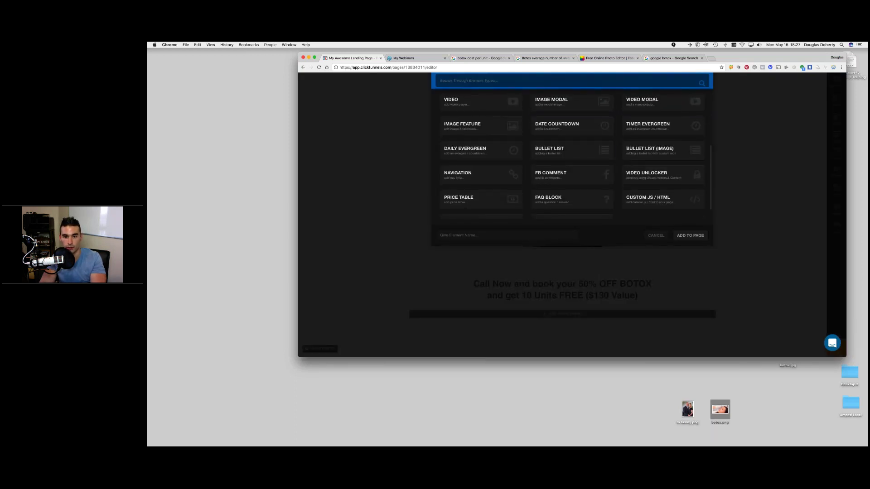
scroll(662, 132, up, 5)
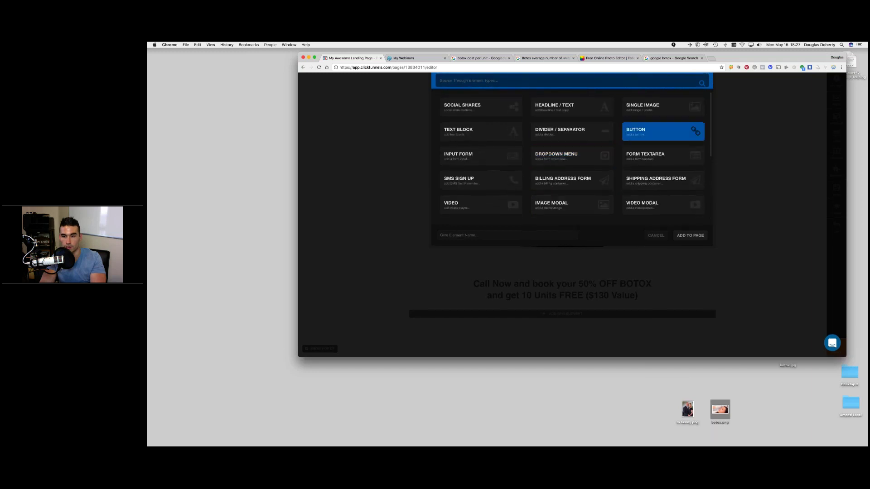
click(690, 235)
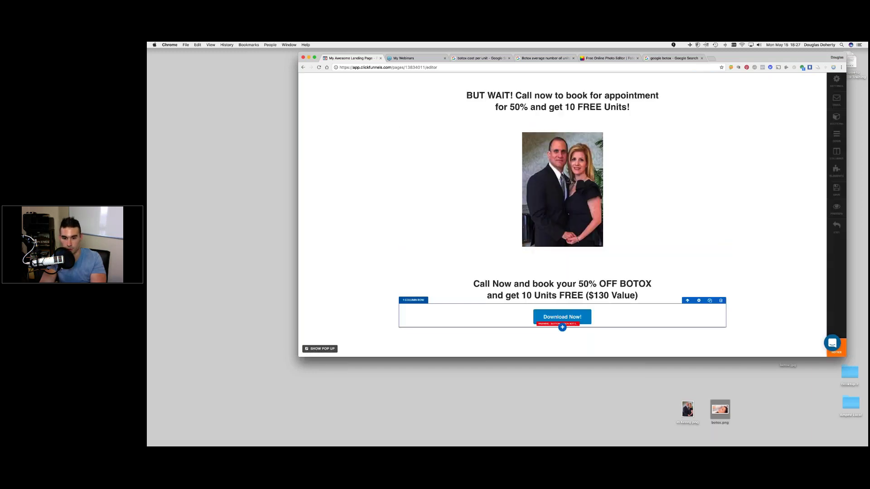
- Change the button's label text to 'CALL NOW!'
click(578, 318)
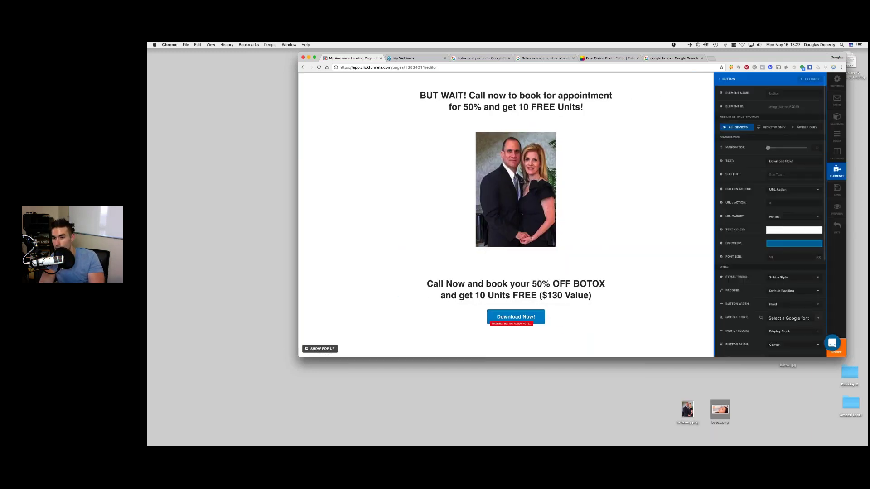
triple_click(780, 161)
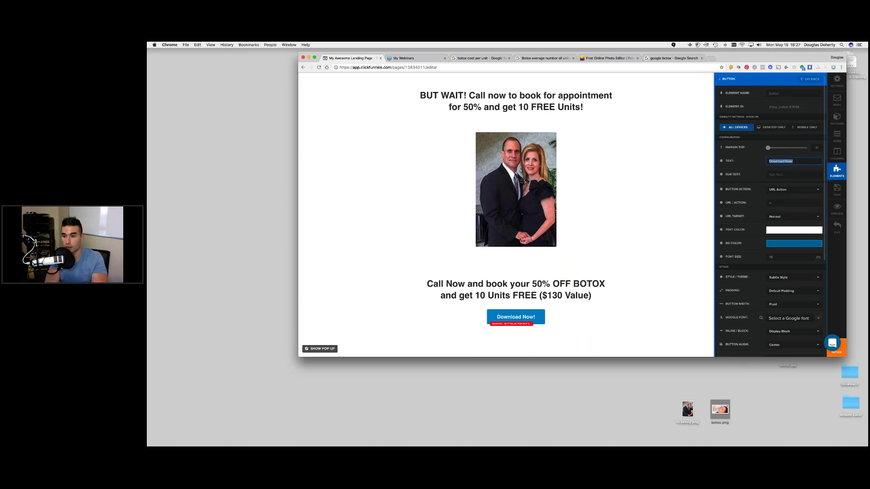
text(Call)
key(BackSpace)
key(BackSpace)
key(BackSpace)
key(BackSpace)
text(CALLN)
key(BackSpace)
key(BackSpace)
text(L)
key(BackSpace)
text(L NOW)
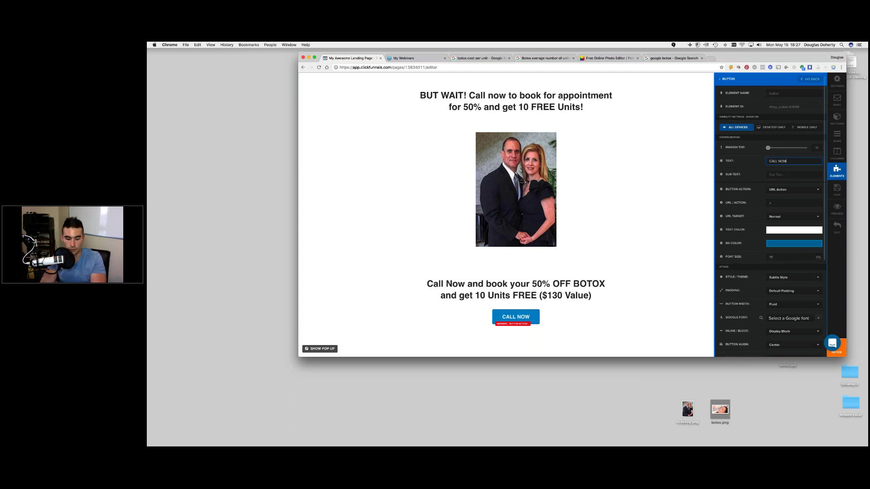
text(!)
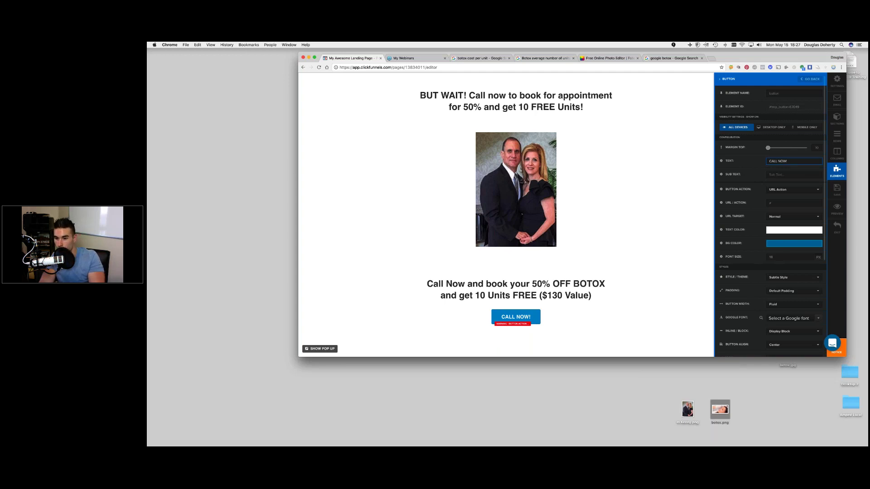
- Set the button width to Full Width
scroll(770, 215, down, 1)
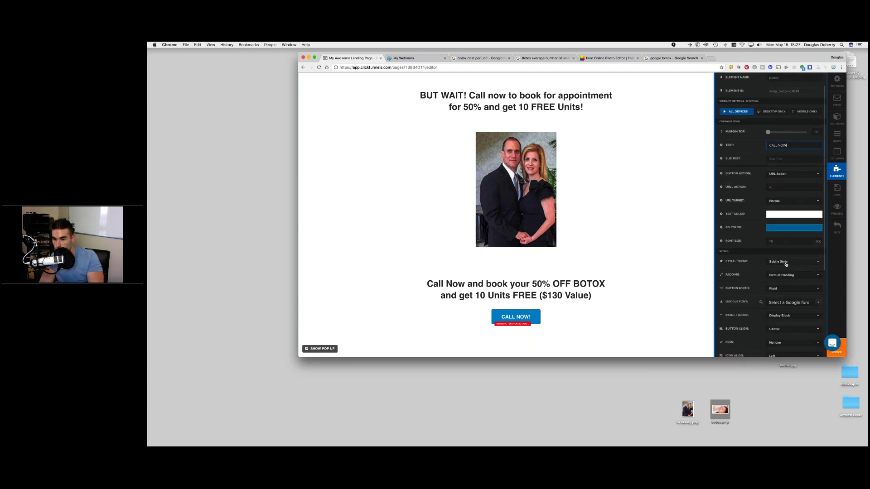
scroll(786, 264, down, 1)
click(793, 278)
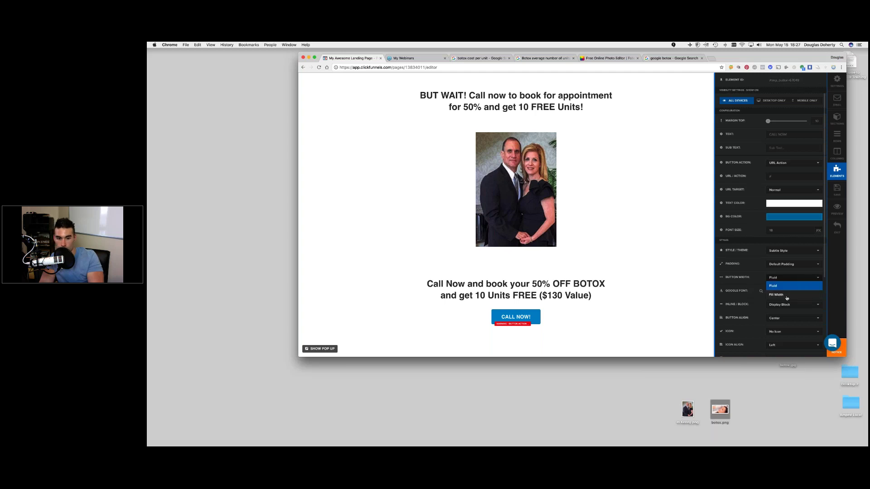
click(786, 299)
- Raise the button's font size to 32
click(809, 231)
click(809, 229)
click(809, 229)
click(809, 229)
click(809, 229)
click(809, 230)
click(809, 230)
click(809, 230)
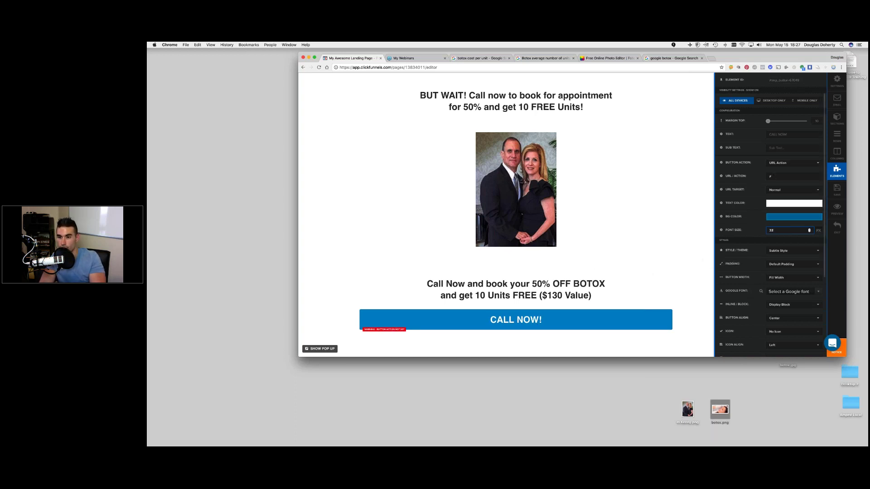
click(792, 176)
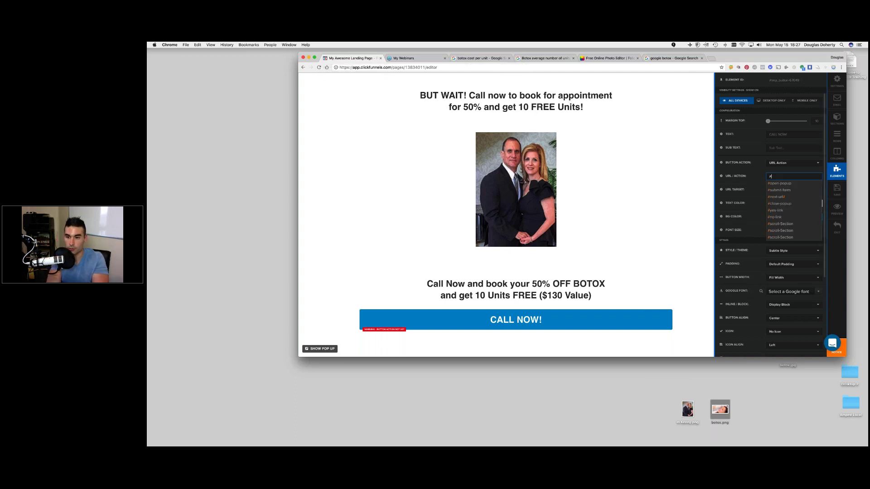
- Replace the button's default # link with a tel: link to the clinic's phone number
key(BackSpace)
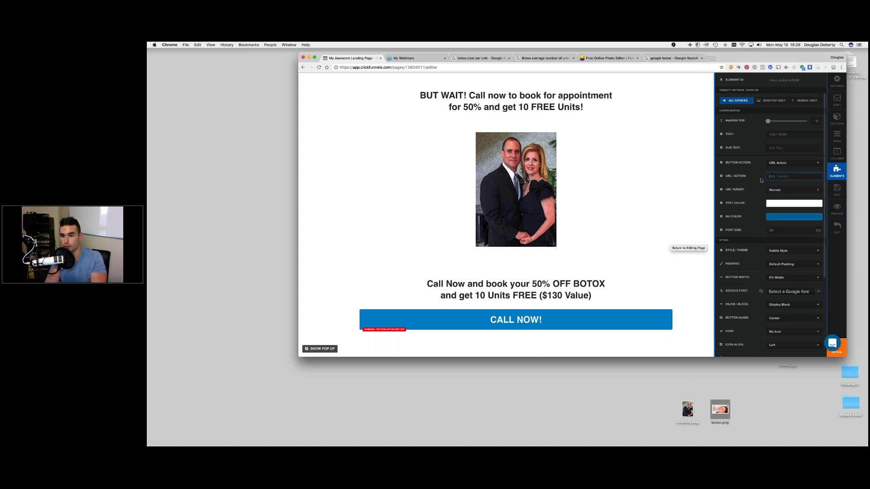
text(TEL)
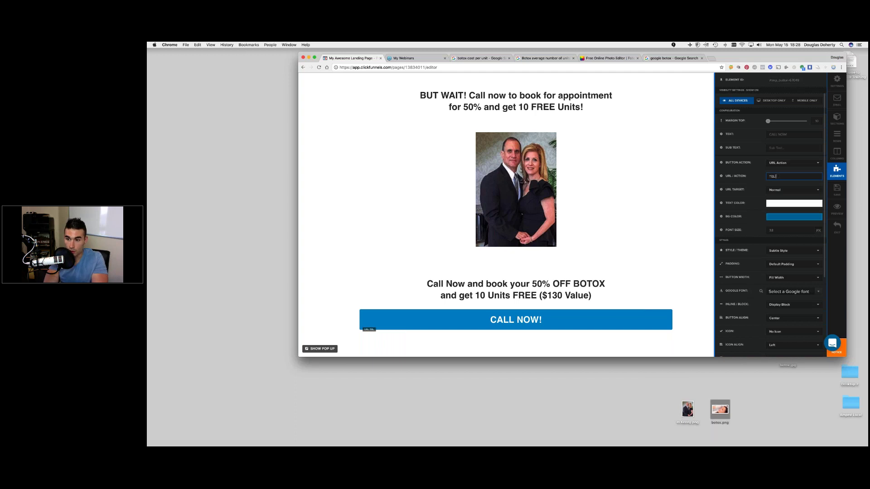
key(BackSpace)
key(BackSpace)
key(BackSpace)
key(BackSpace)
text(tel:555-555-5555)
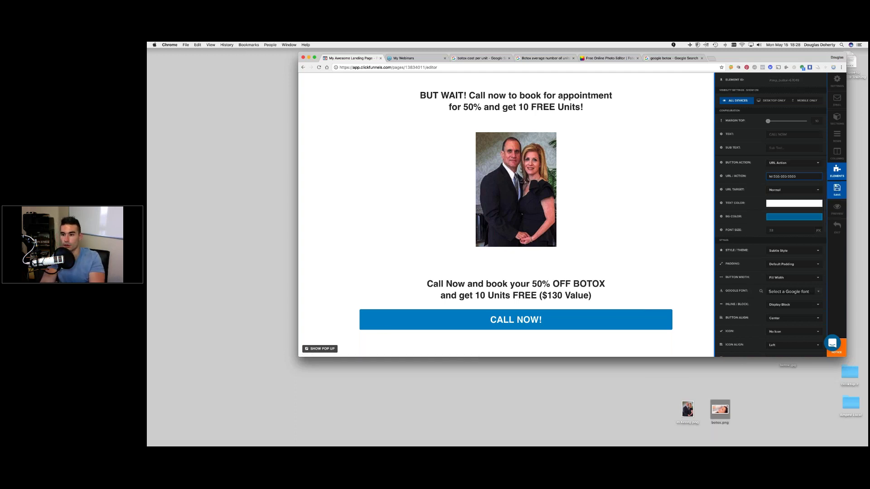
click(755, 233)
- Give the CALL NOW! button an Arrow Right icon and close its settings
scroll(755, 233, down, 5)
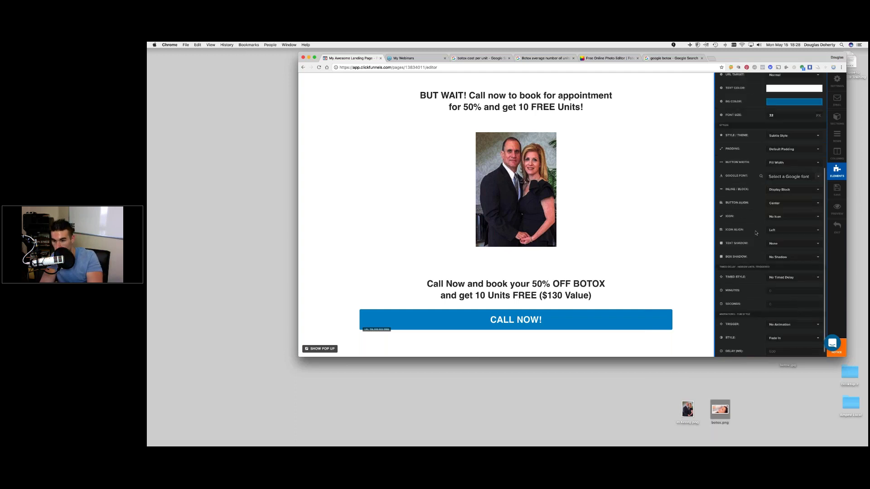
click(777, 218)
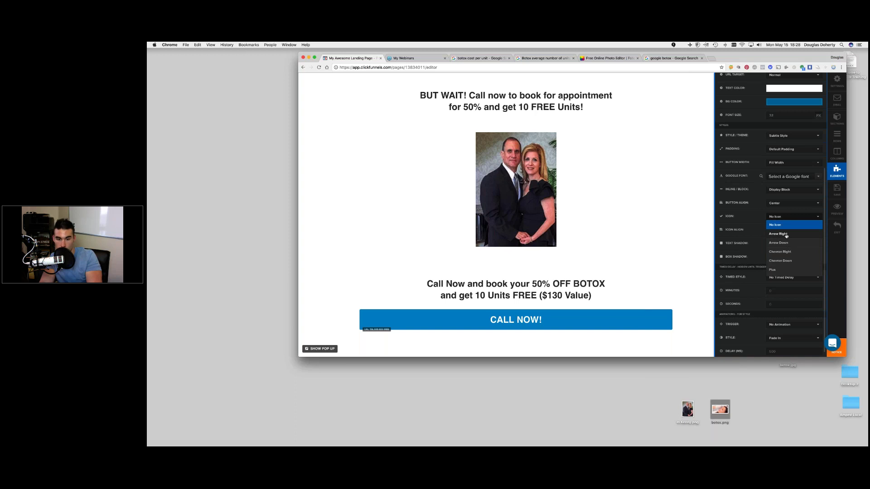
click(786, 235)
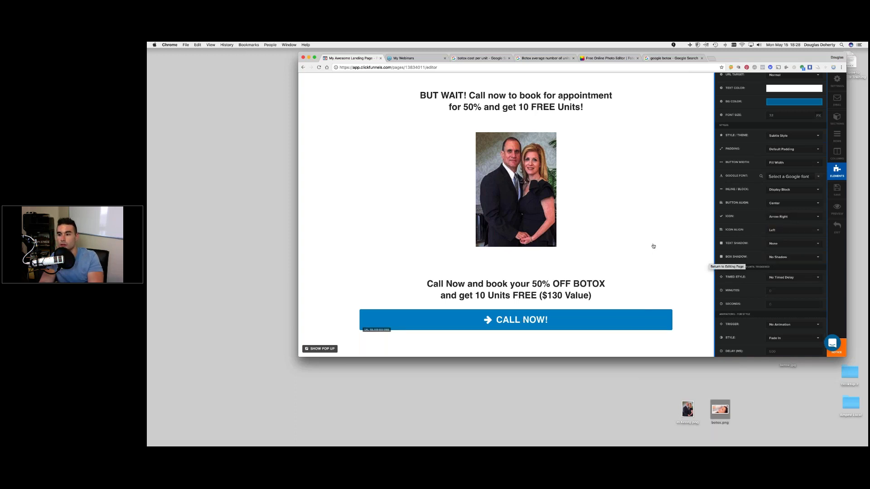
click(653, 246)
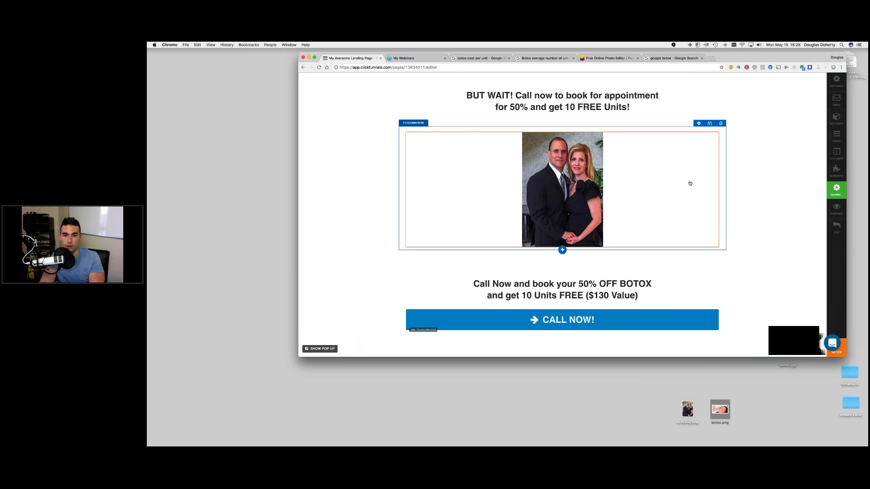
- In the meta tag settings, change Page Title to '50% OFF BOTOX' and clear Page Keywords
scroll(562, 214, down, 1)
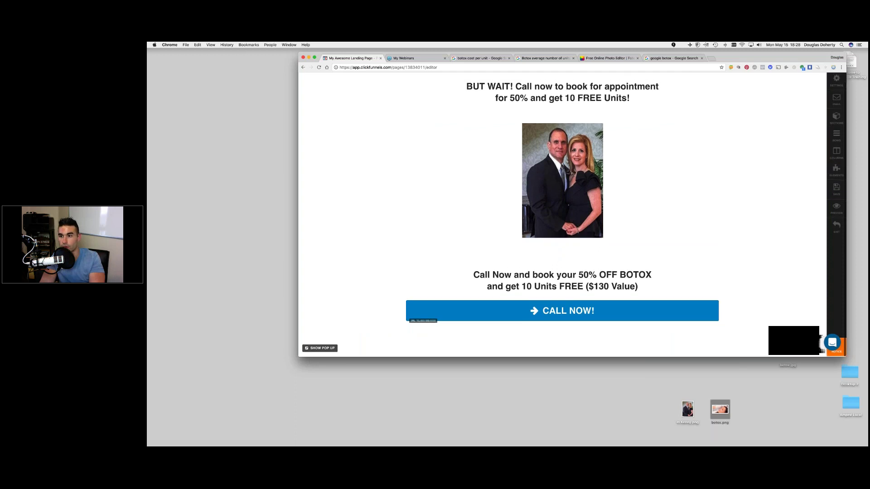
scroll(562, 215, up, 1)
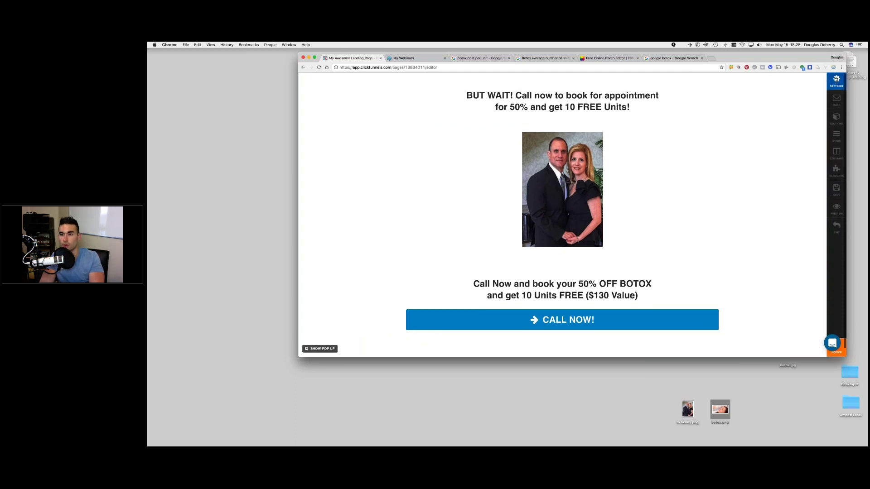
click(836, 79)
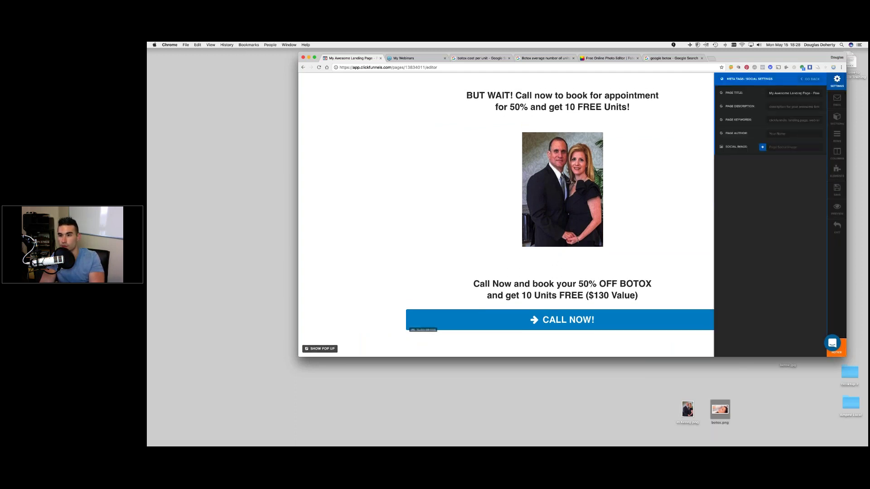
triple_click(793, 93)
text(50% OFF BOTOX)
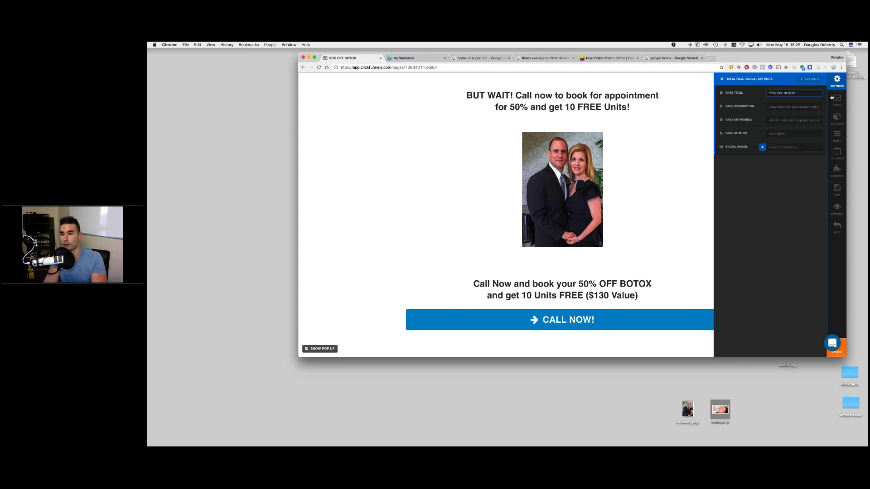
key(Tab)
key(Tab)
key(BackSpace)
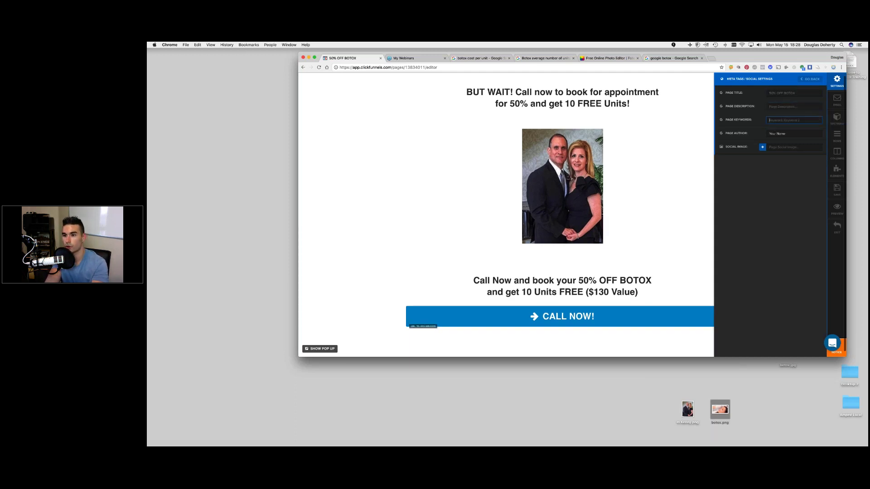
- Close the meta tag form, save the Thank You page, and exit the editor
click(811, 79)
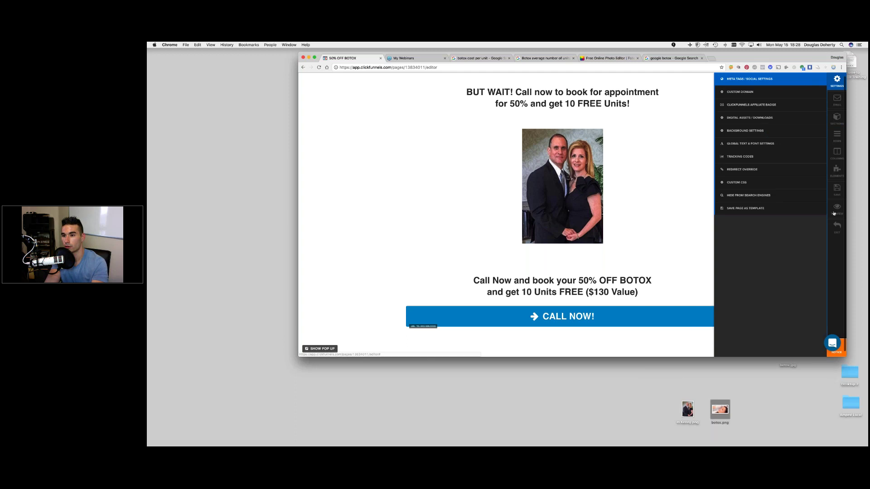
click(836, 190)
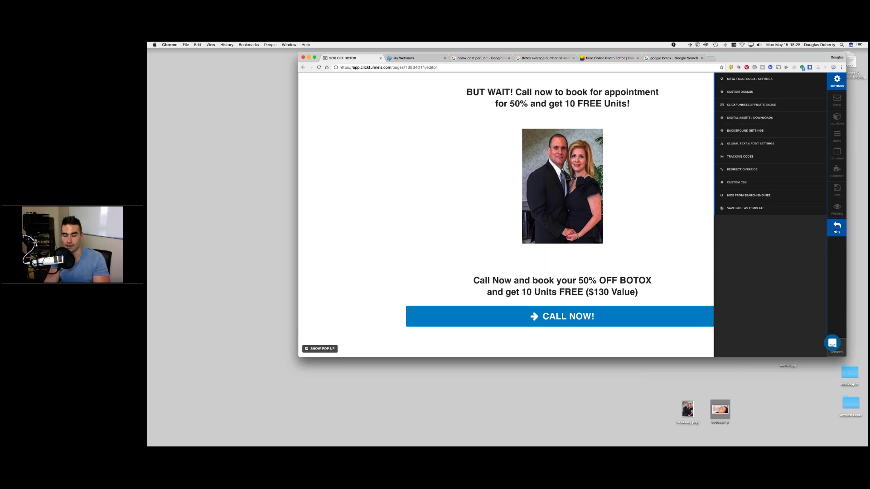
click(836, 229)
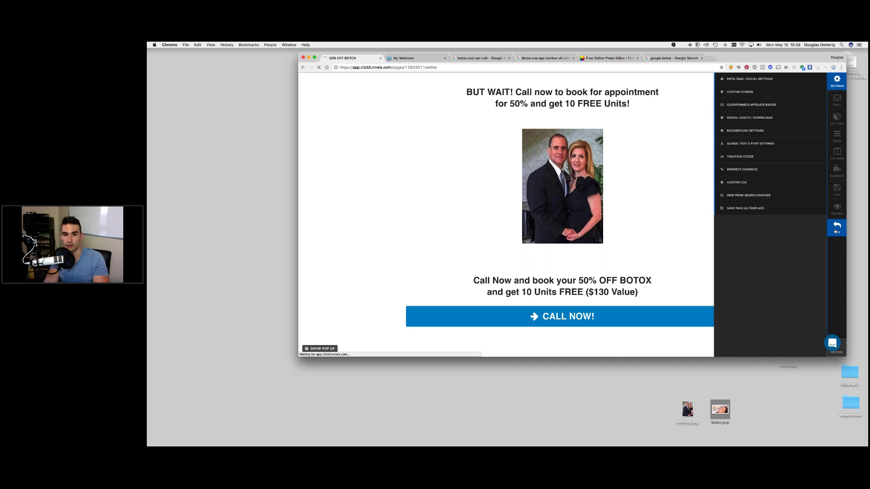
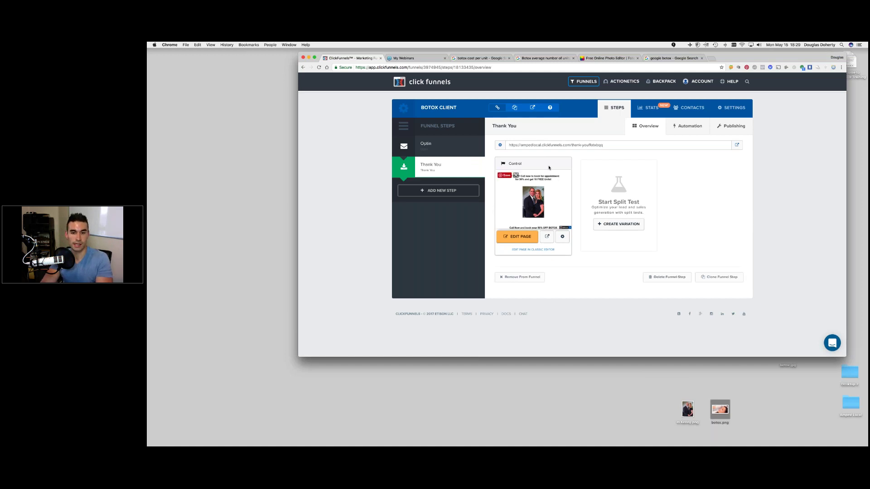
- Restore the minimized Facebook Ads Manager window from the Dock and move it aside
mouse_move(800, 437)
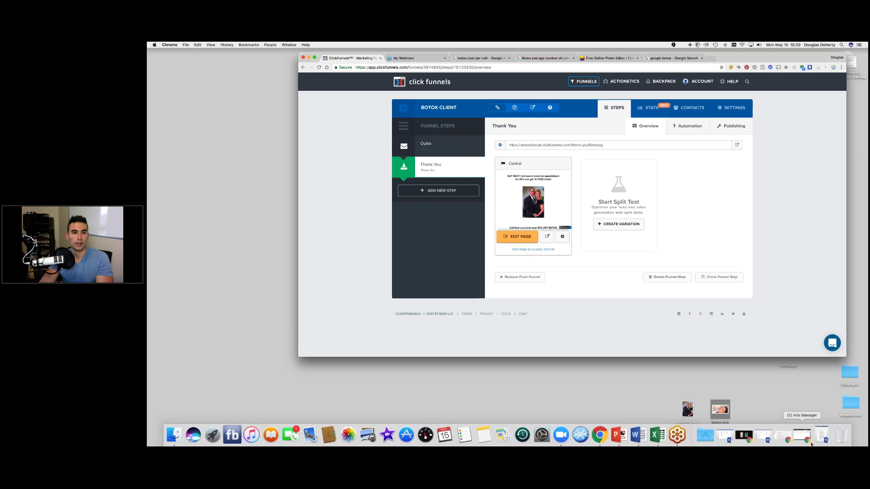
click(810, 443)
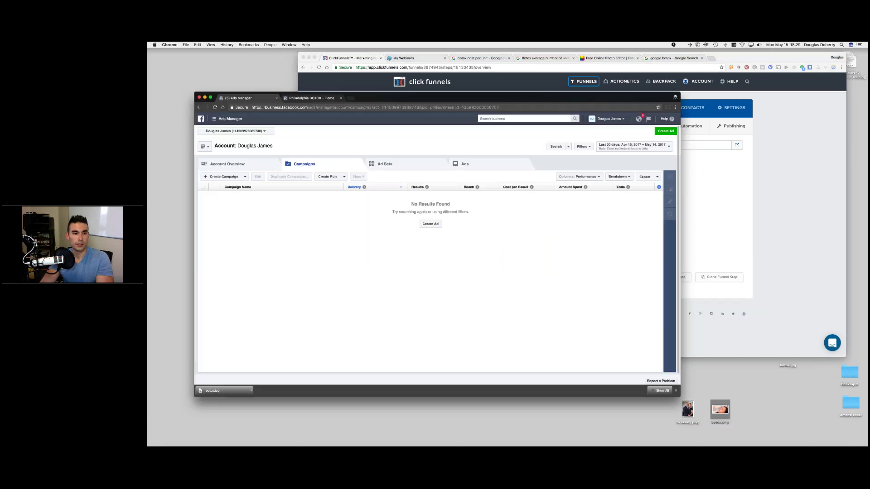
drag(381, 93, 430, 93)
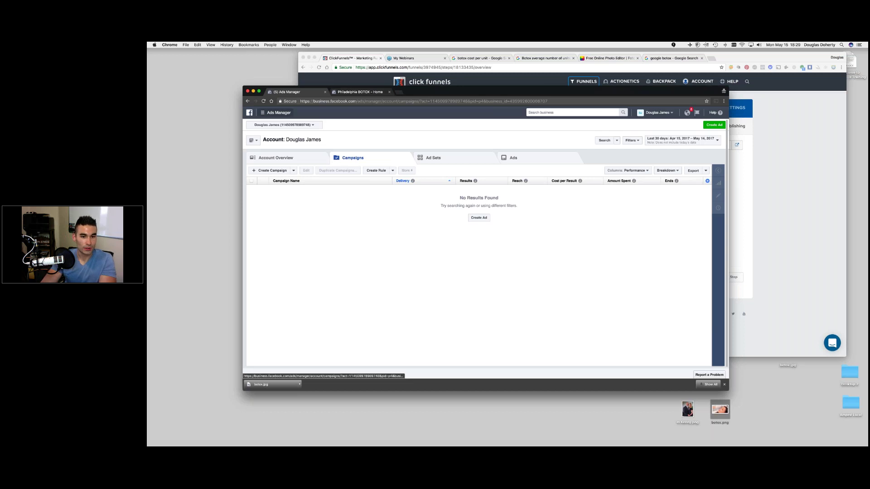
- Start Facebook Pixel setup and choose to copy and paste the code manually
click(276, 112)
click(497, 161)
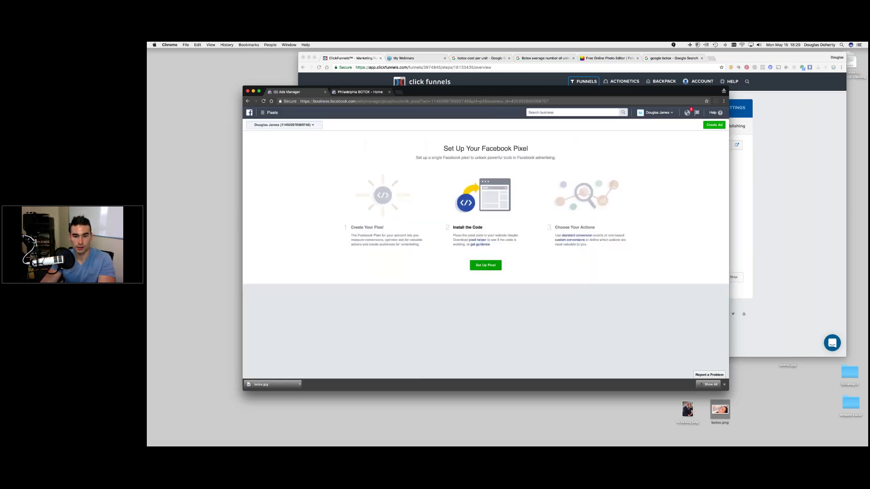
click(480, 266)
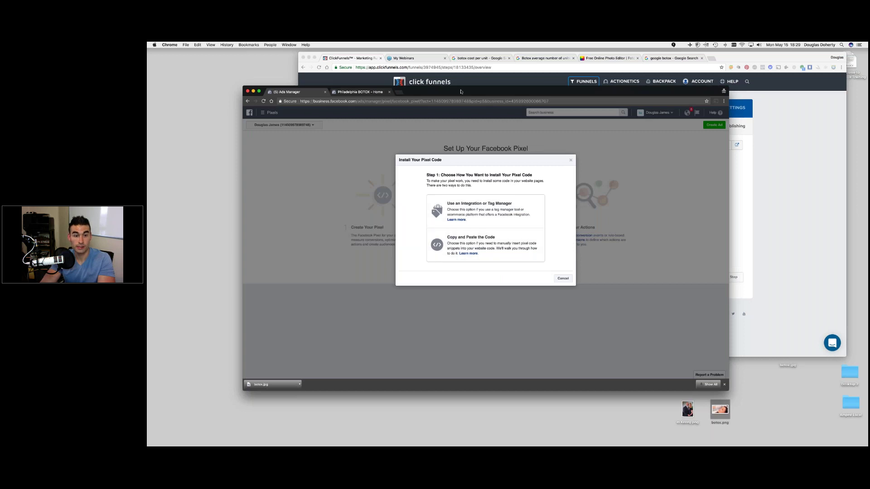
drag(461, 91, 515, 79)
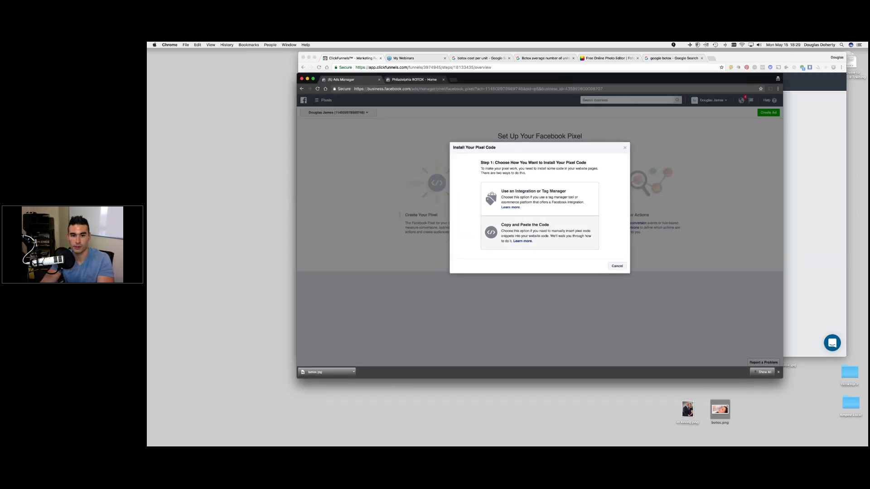
click(524, 229)
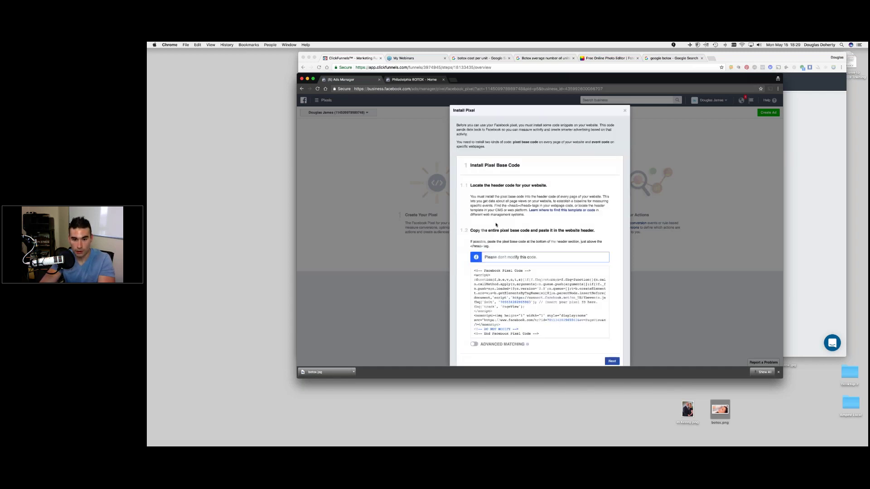
- Copy the pixel base code from the email instructions, then open the Botox Client funnel settings
scroll(495, 224, down, 2)
mouse_move(540, 261)
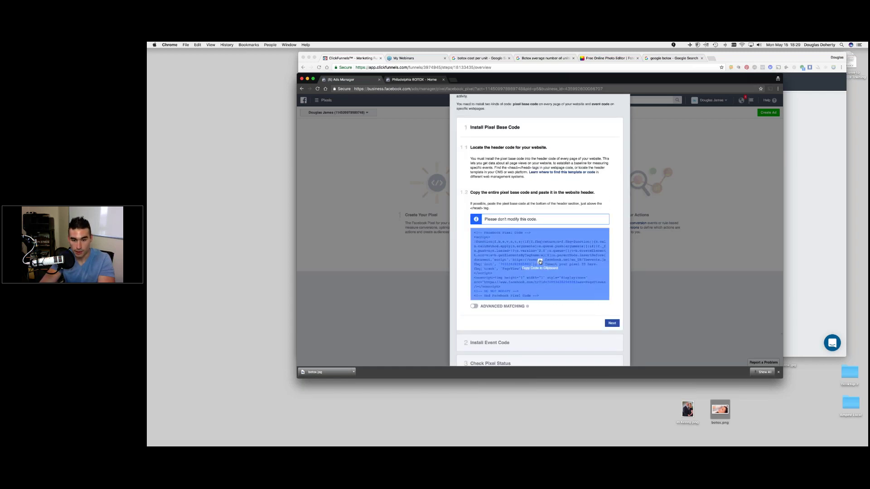
scroll(540, 261, down, 2)
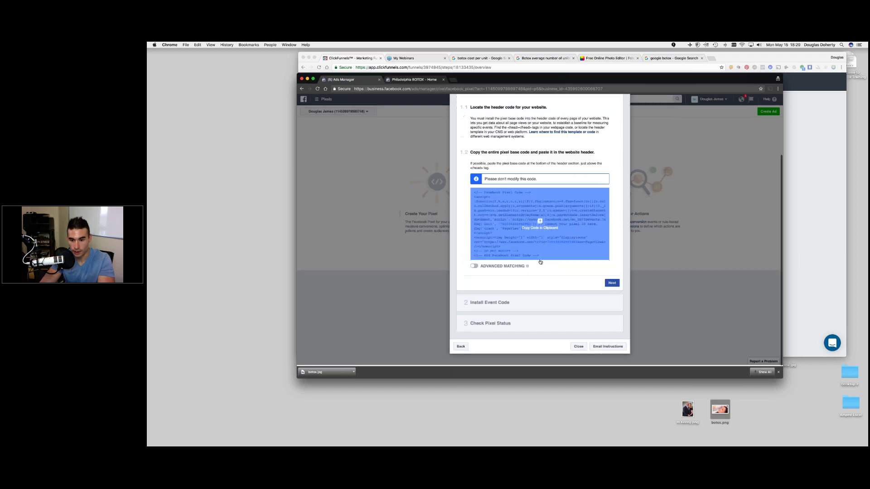
click(608, 347)
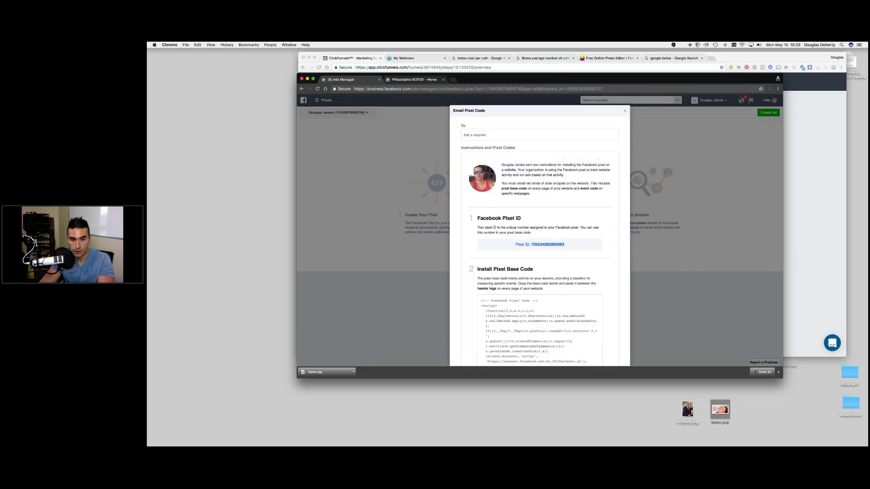
scroll(472, 213, down, 5)
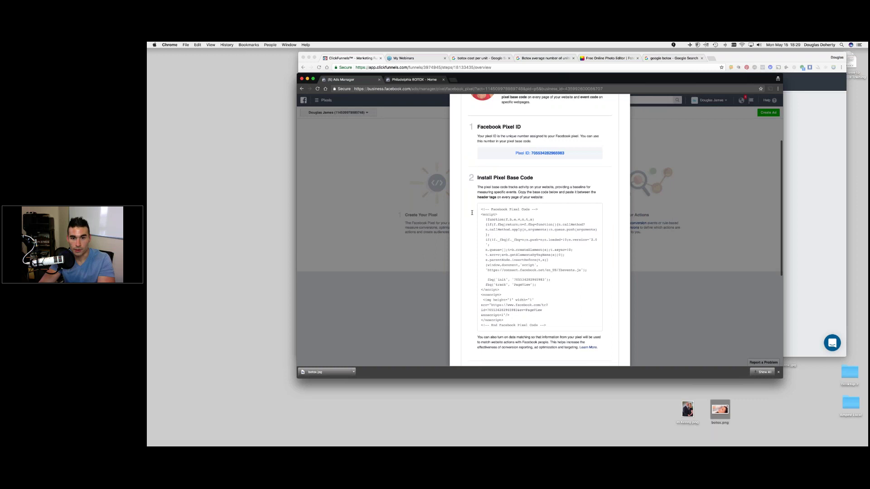
drag(480, 159, 567, 279)
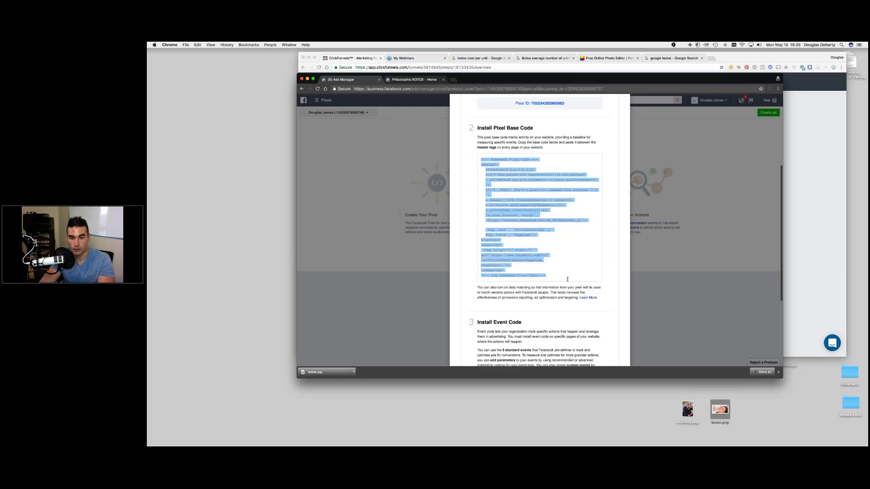
right_click(516, 218)
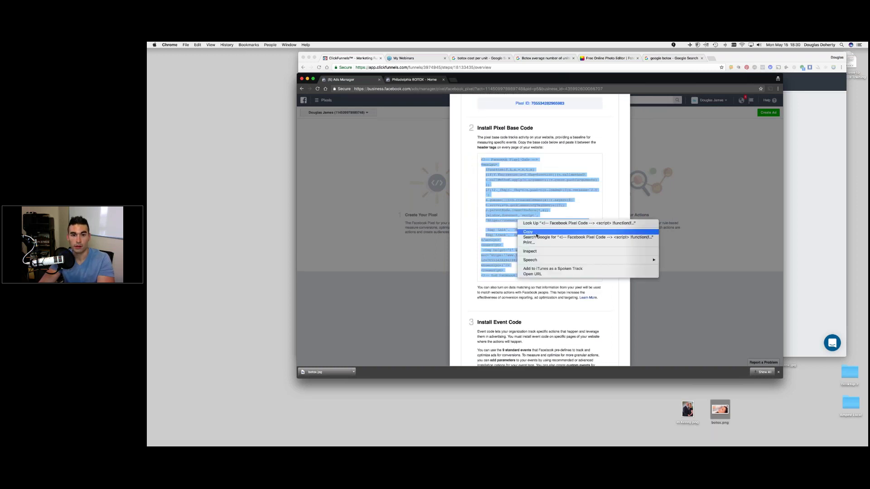
click(536, 233)
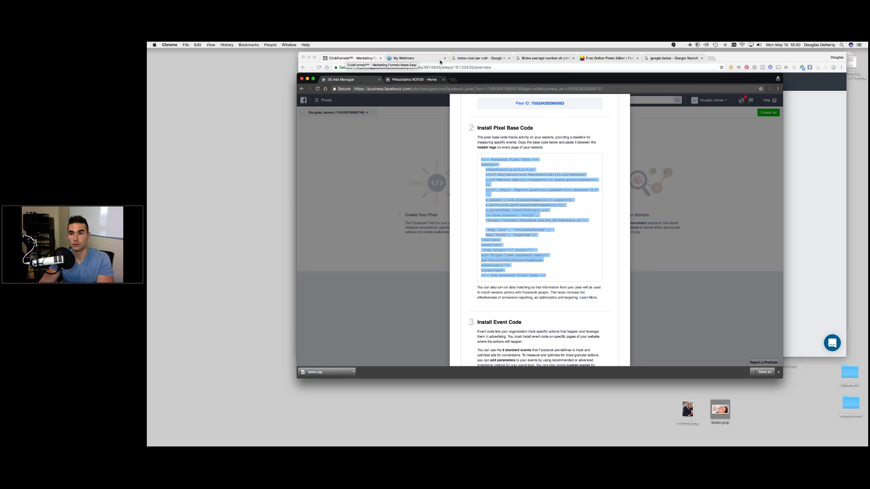
drag(695, 85, 718, 173)
click(728, 108)
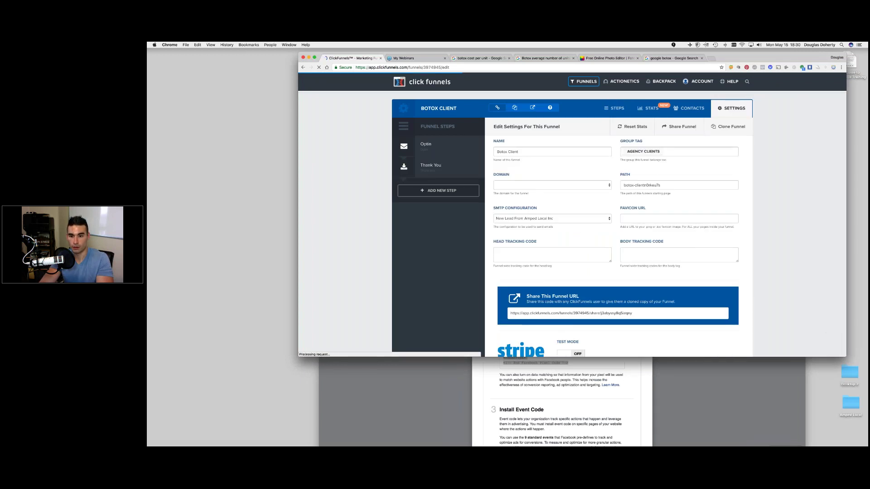
- Paste the Facebook pixel code into Head Tracking Code and save the funnel settings
right_click(500, 250)
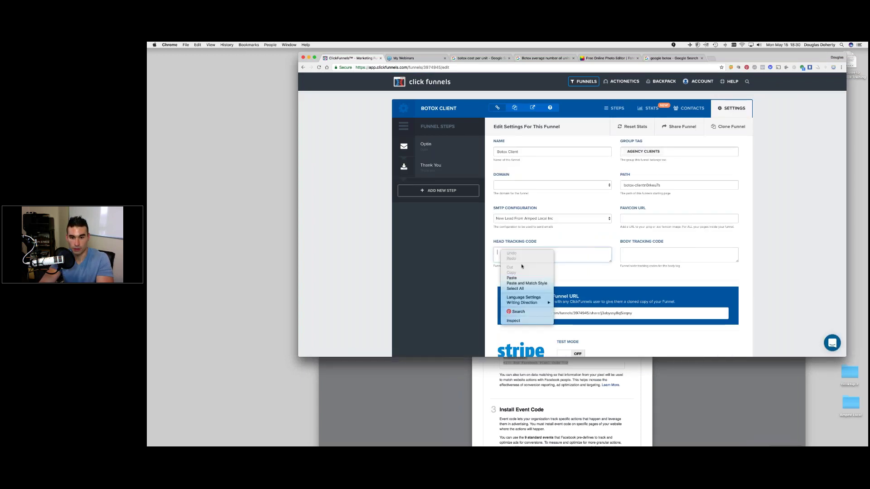
click(520, 279)
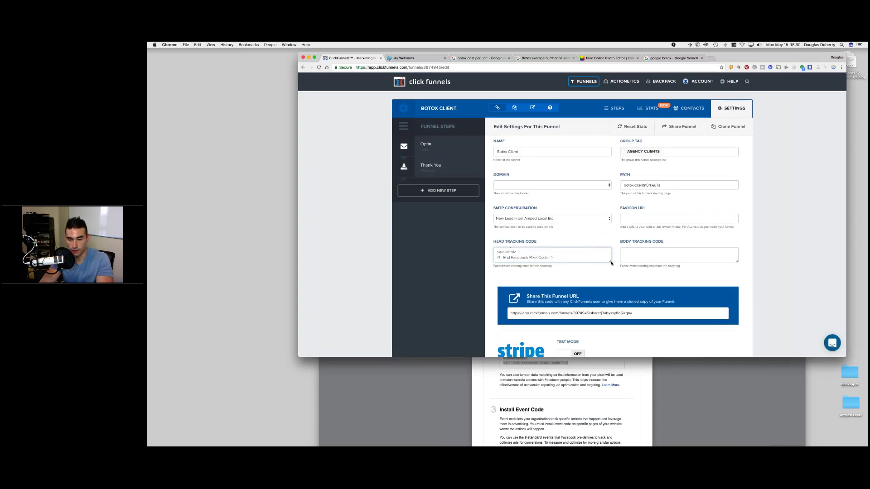
drag(612, 273, 619, 315)
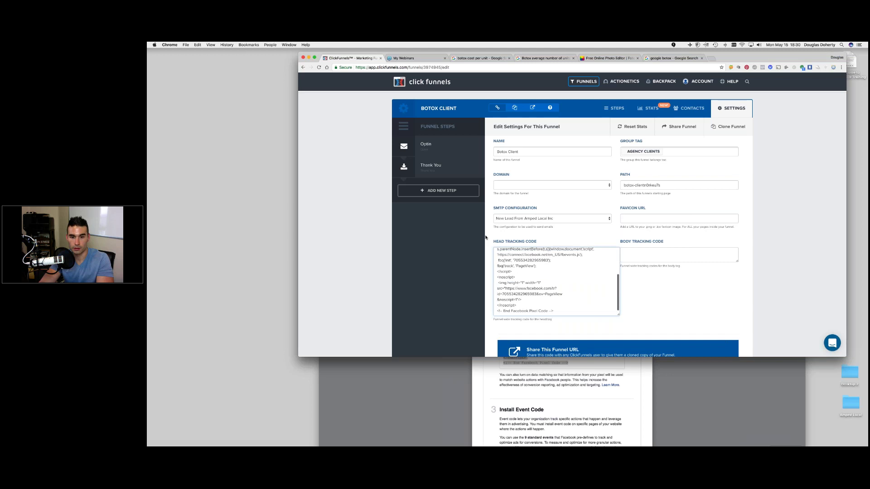
scroll(546, 284, up, 5)
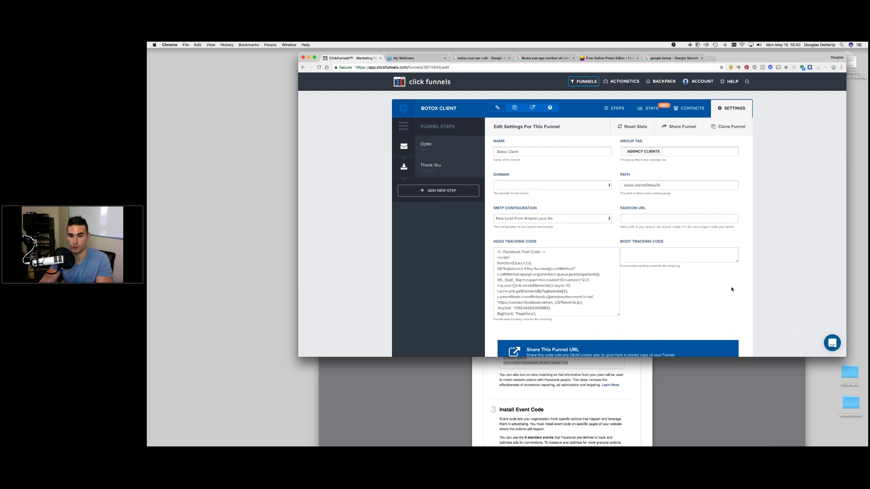
scroll(730, 288, down, 15)
click(697, 312)
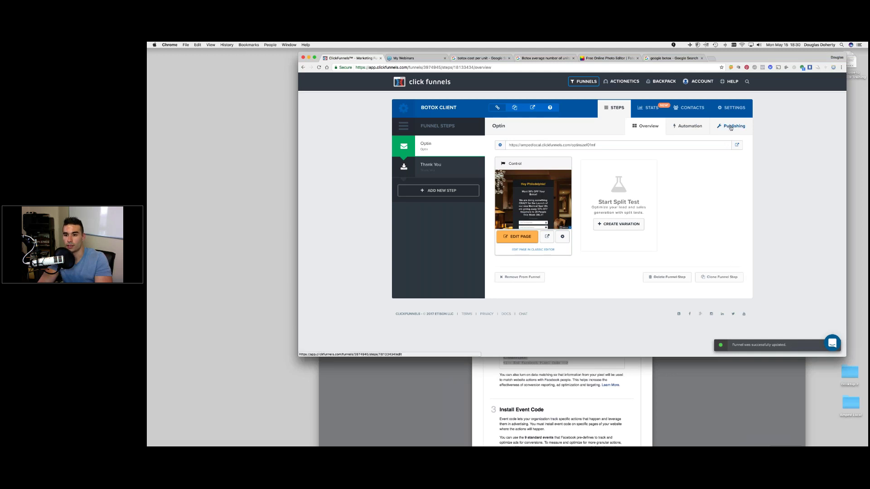
- Check the Optin step's publishing path 'optinszef01mf', leaving it unchanged
click(730, 127)
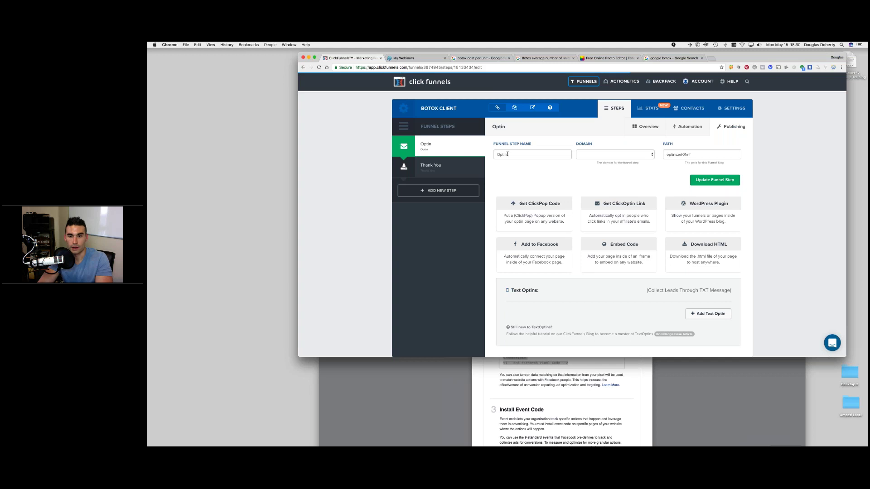
click(672, 154)
double_click(711, 156)
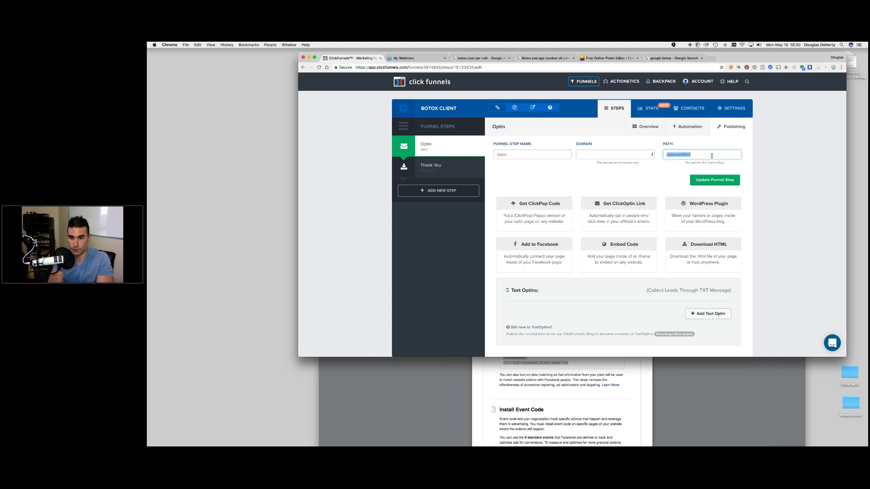
click(751, 171)
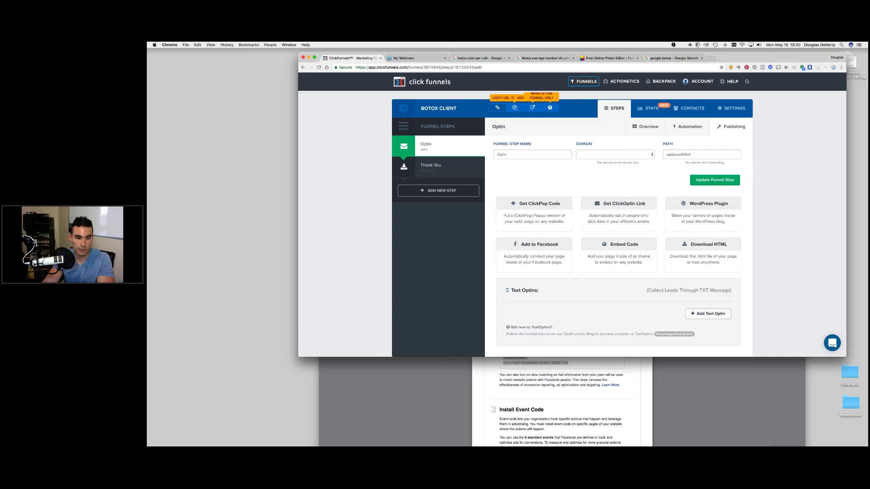
- Close the Ads Manager pixel code dialog and go back to the All Funnels list
click(451, 403)
drag(497, 167, 528, 128)
click(430, 181)
click(371, 149)
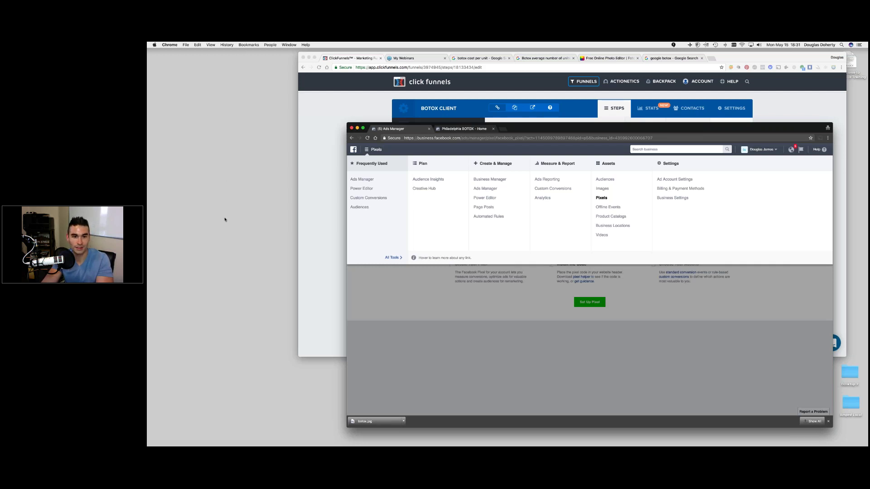
click(355, 154)
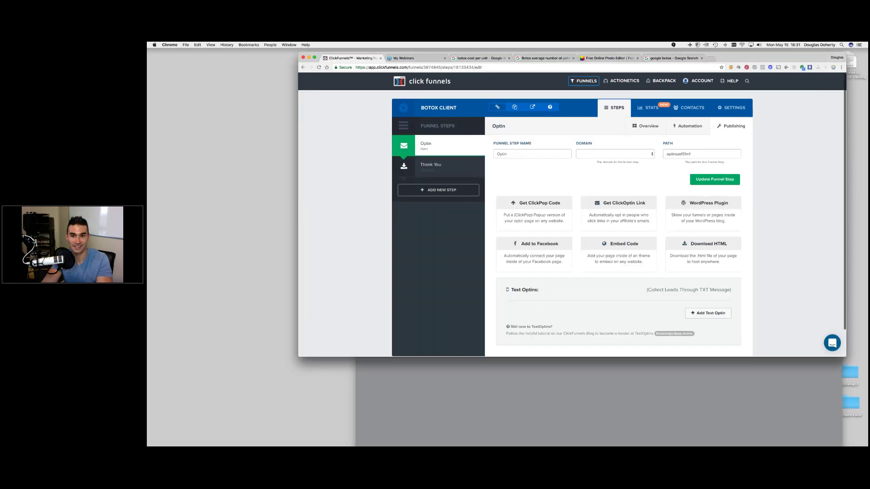
click(582, 90)
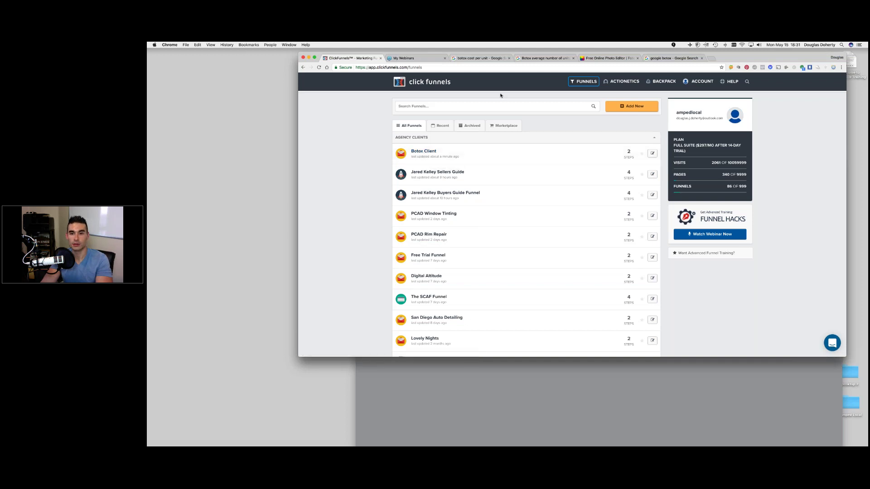
- Switch to the Facebook Ads Manager window and open Power Editor on the Campaigns tab
drag(500, 54, 483, 87)
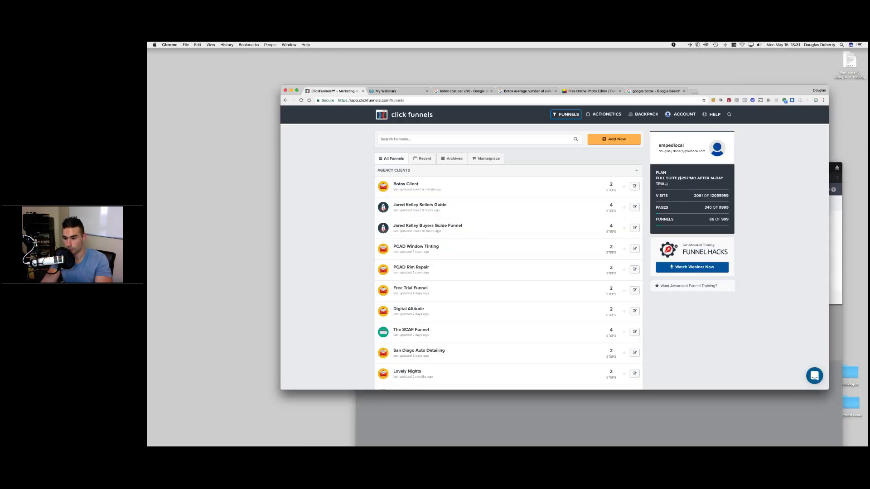
mouse_move(822, 440)
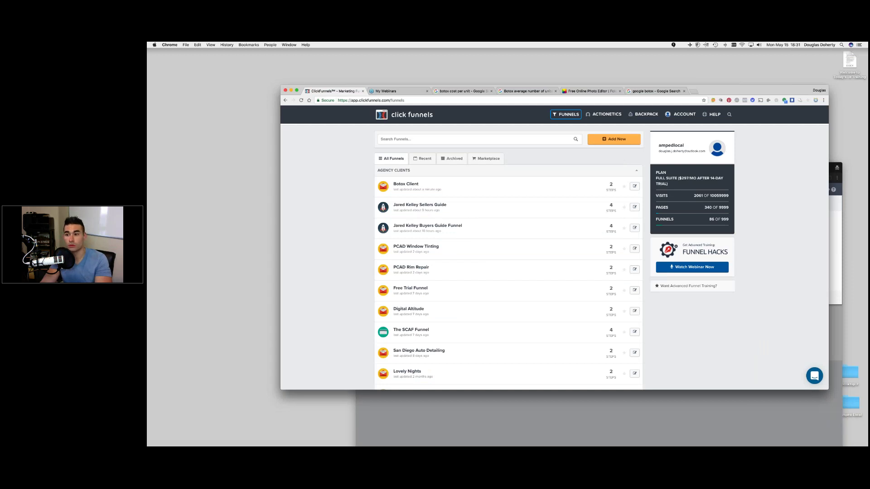
key(super+grave)
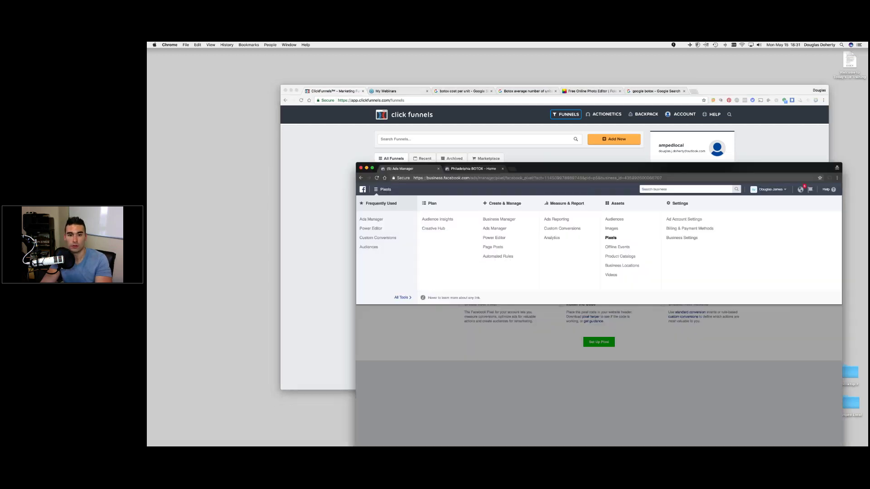
drag(679, 167, 654, 83)
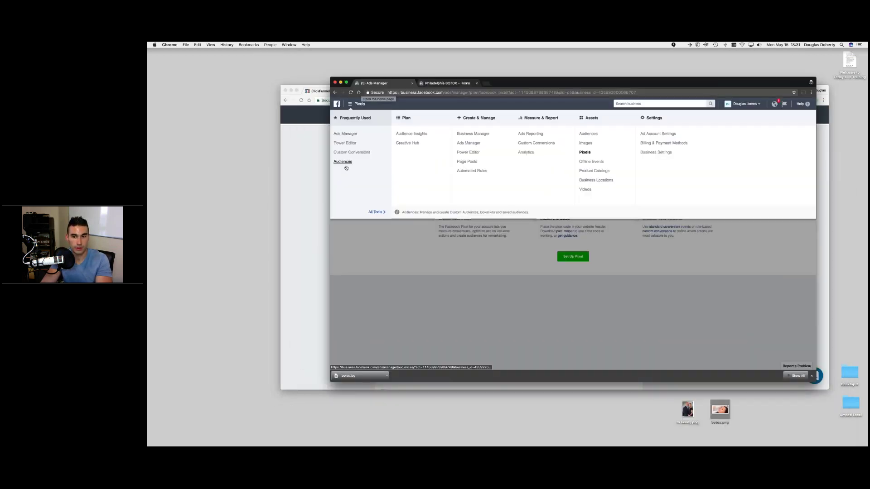
click(345, 143)
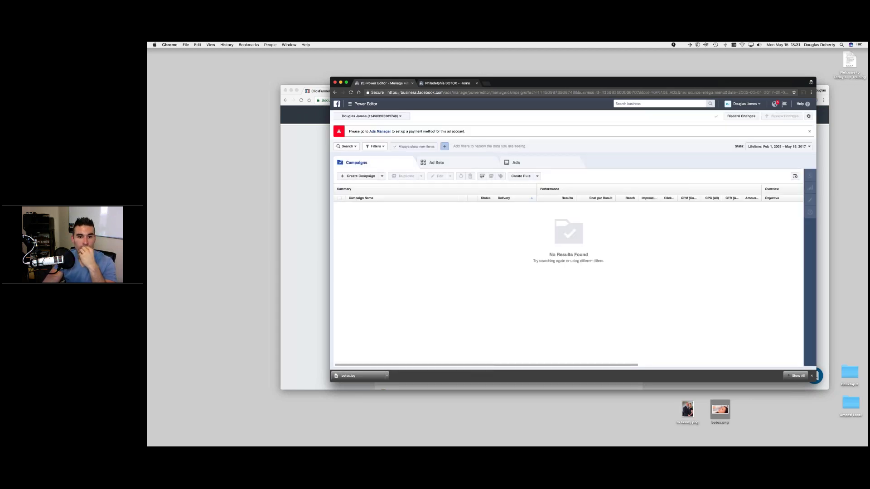
- Create a draft 'Botox Conversion Campaign' (Conversions) with ad set 'Botox Market' and ad '50% OFF!'
click(361, 175)
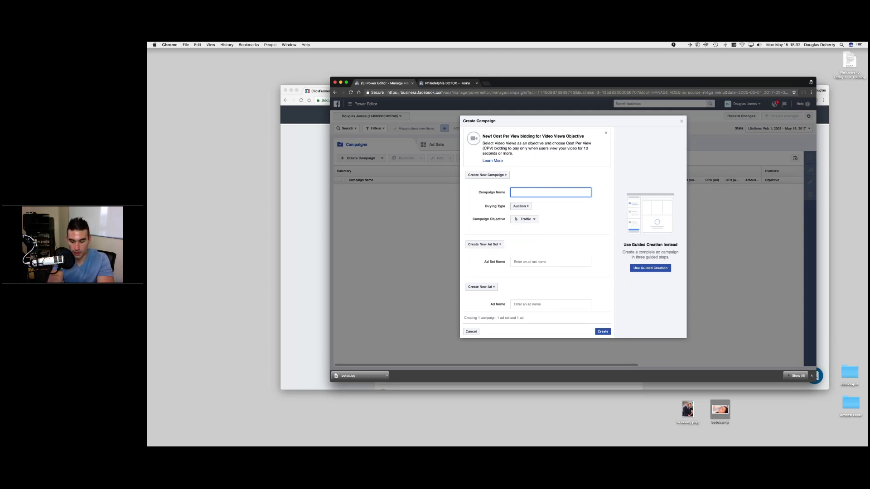
text(tox Convers)
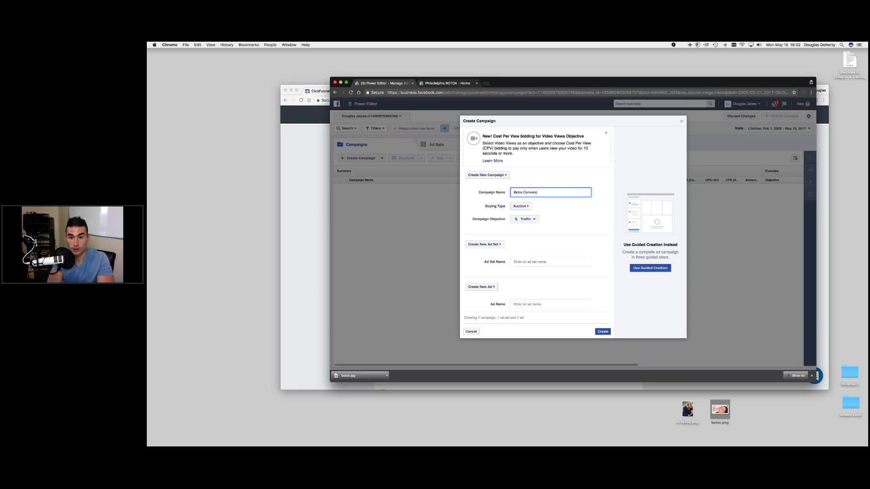
text(gn)
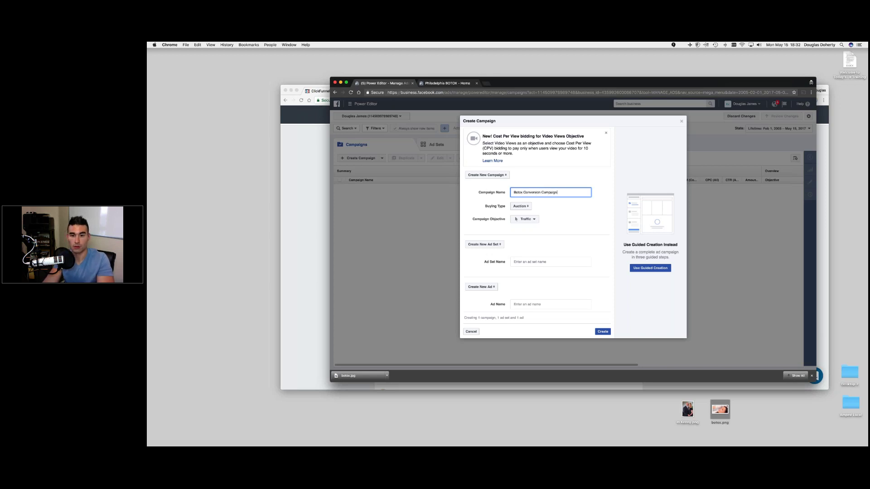
key(Tab)
key(Tab)
key(space)
key(Down)
key(Down)
key(Down)
key(Down)
key(Down)
key(Down)
key(Down)
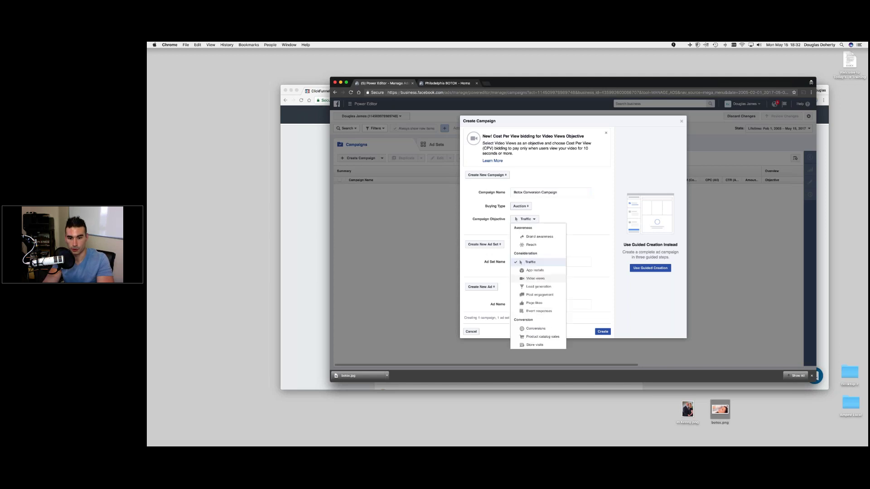
key(Return)
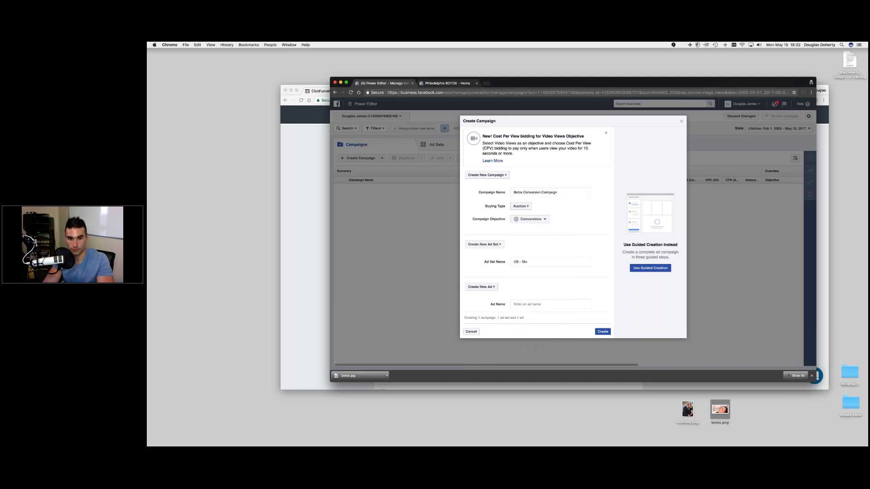
key(Tab)
key(Tab)
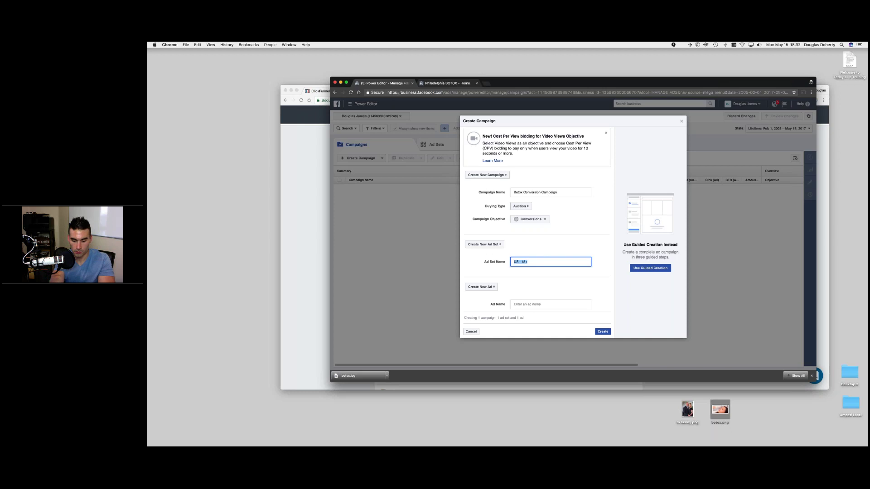
text(Botox Market)
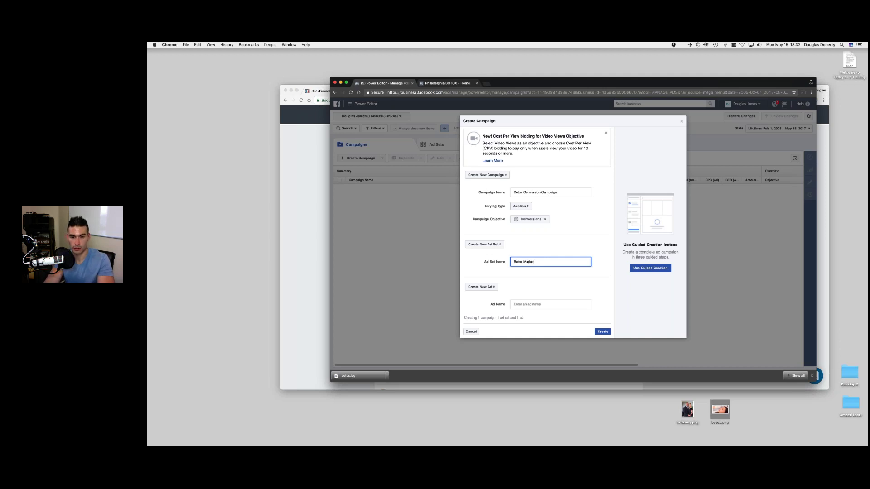
click(530, 304)
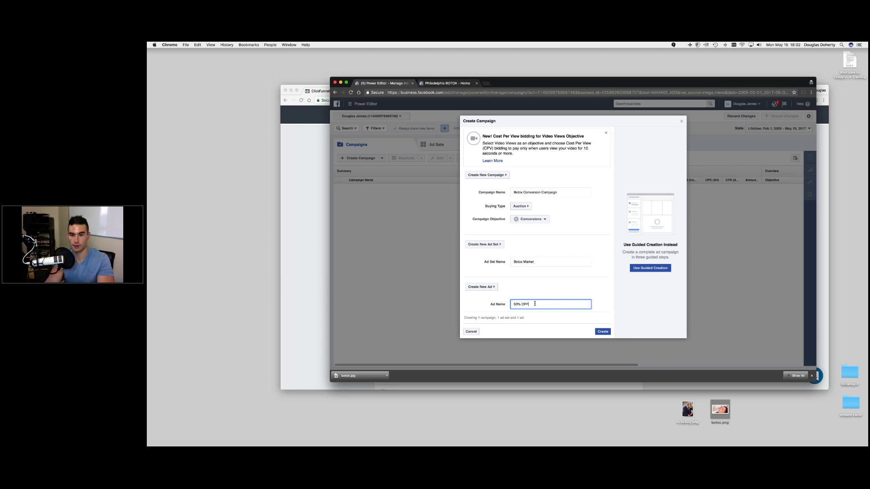
click(603, 332)
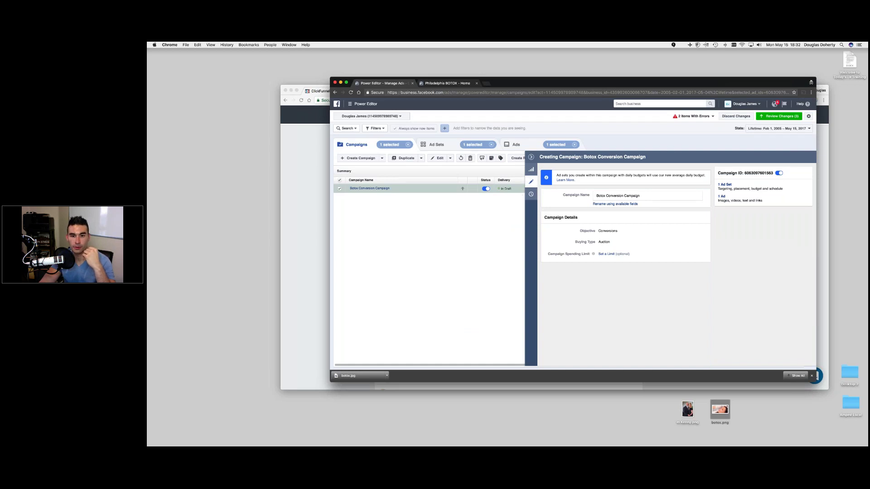
- Open the Botox Market ad set in the Ad Sets list to inspect it, then close the editor
click(531, 156)
click(369, 189)
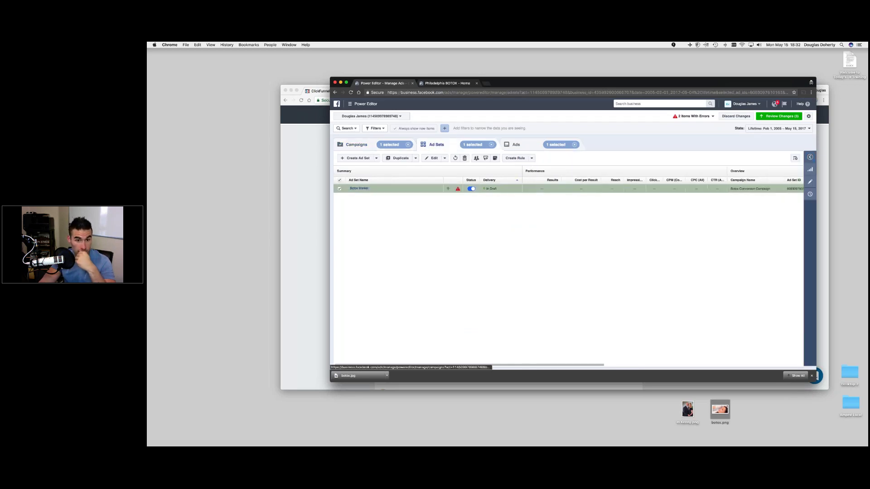
click(371, 190)
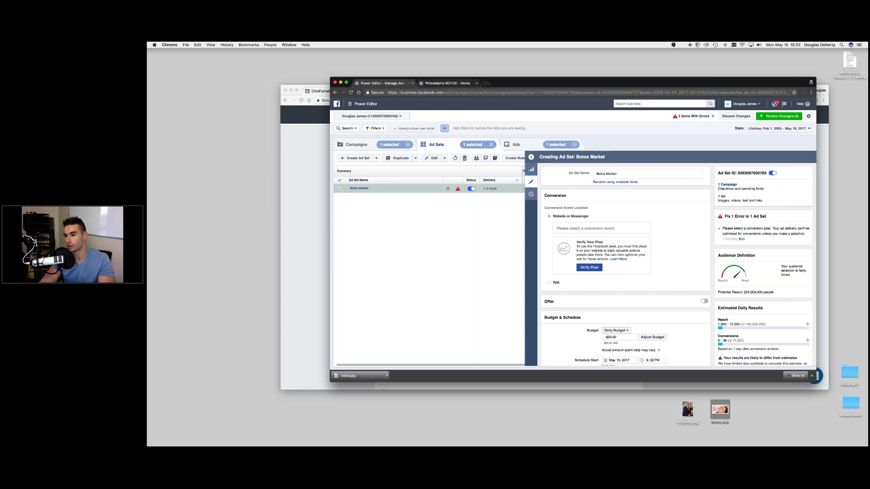
click(531, 157)
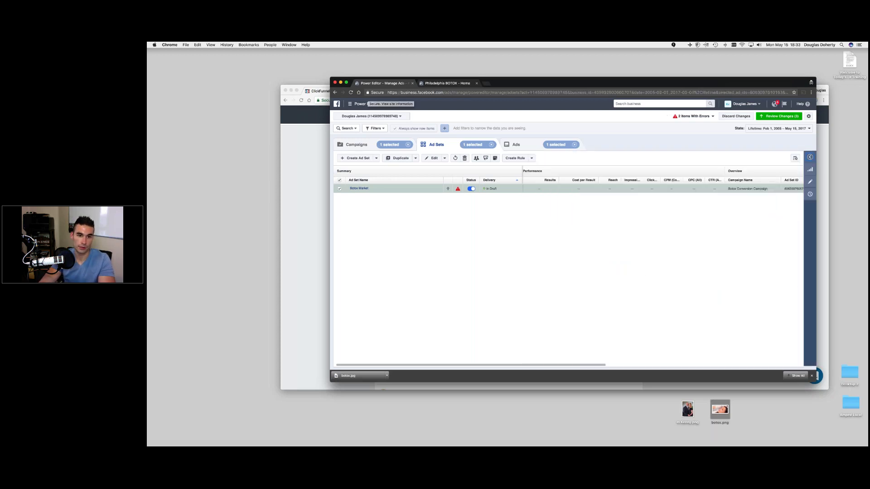
- Go to the Custom Conversions page, then bring ClickFunnels forward
click(354, 104)
click(351, 152)
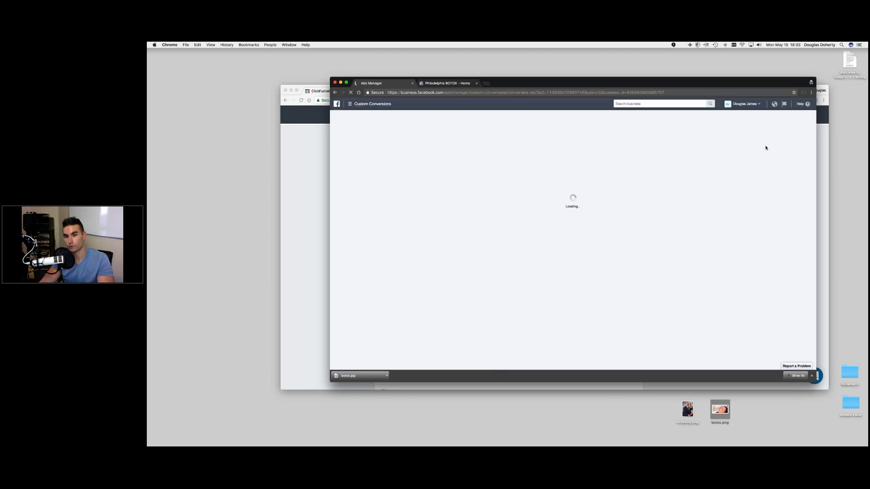
click(307, 141)
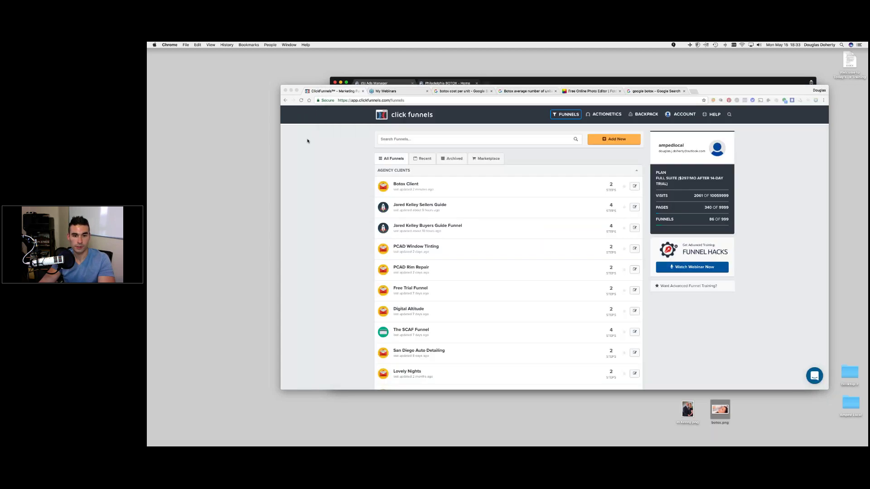
- Copy the Botox Client Thank You step's page URL and bring Facebook's Custom Conversions page back
click(407, 185)
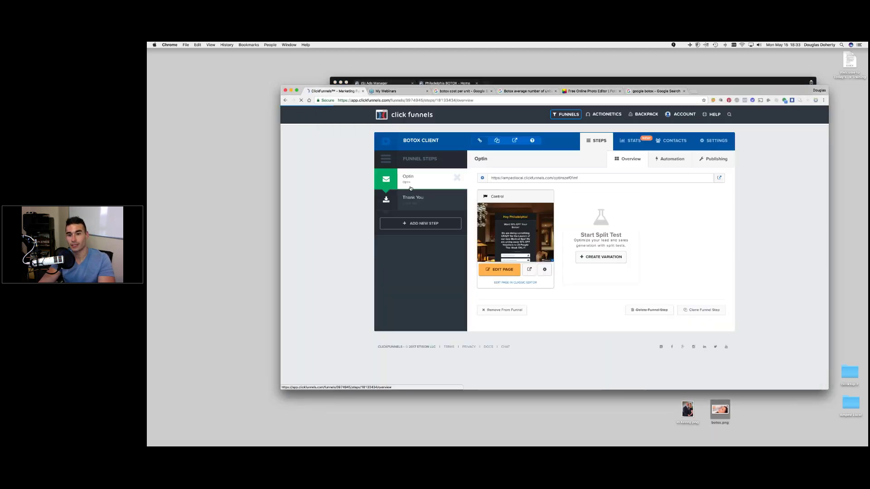
click(414, 200)
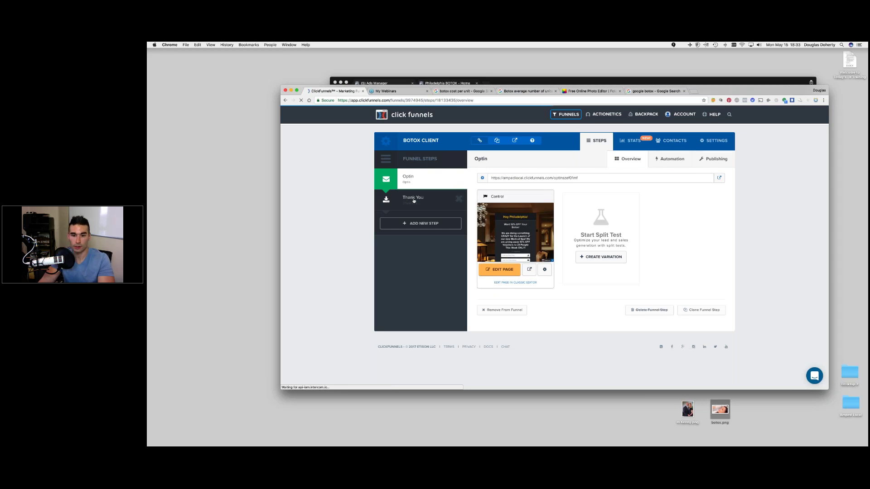
drag(590, 180, 491, 178)
right_click(501, 175)
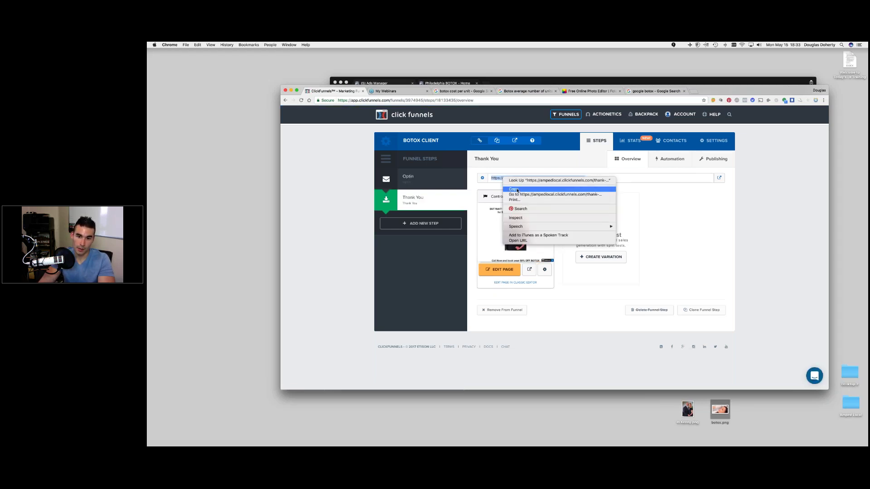
click(520, 188)
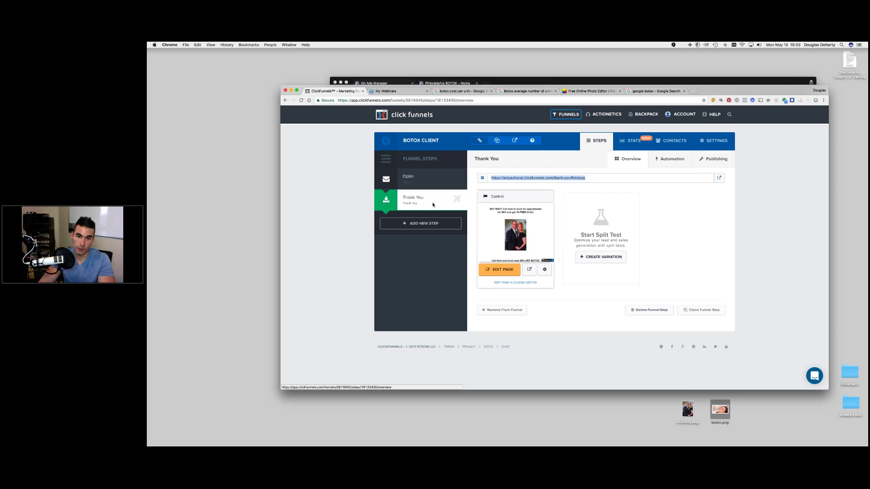
click(386, 83)
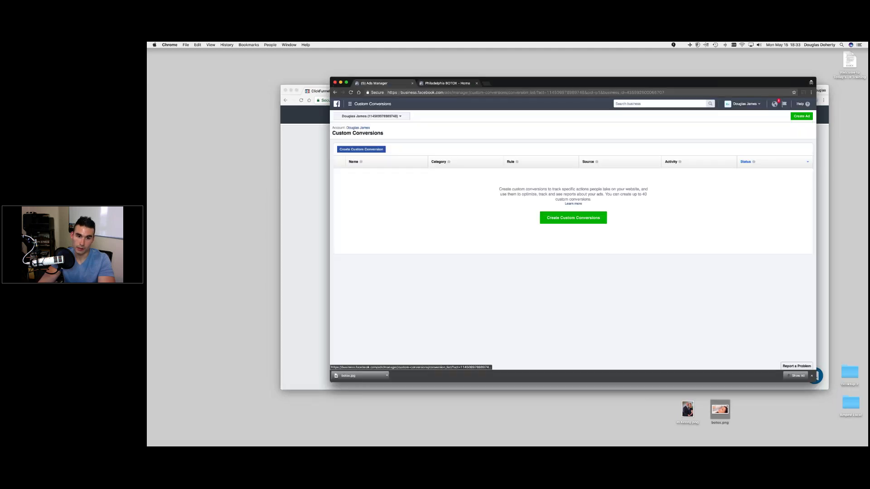
- Start a custom conversion with a URL-contains rule using the pasted thank-you URL, category Lead
click(361, 149)
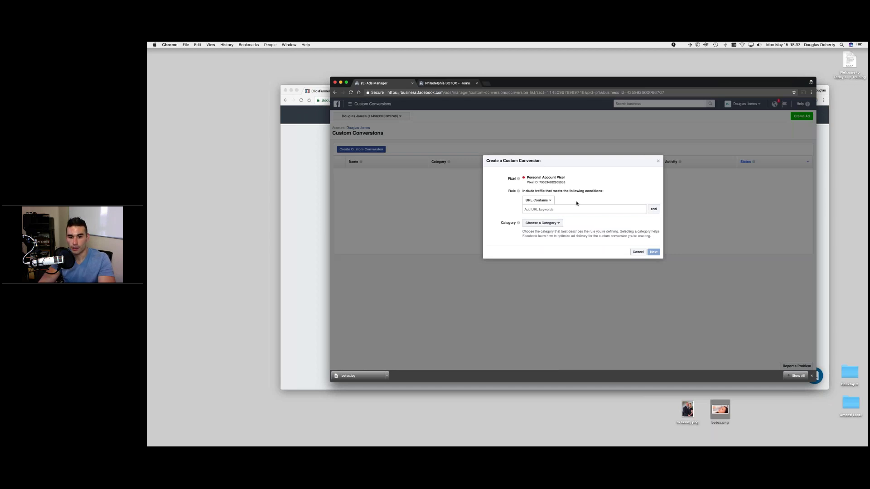
right_click(538, 209)
click(562, 238)
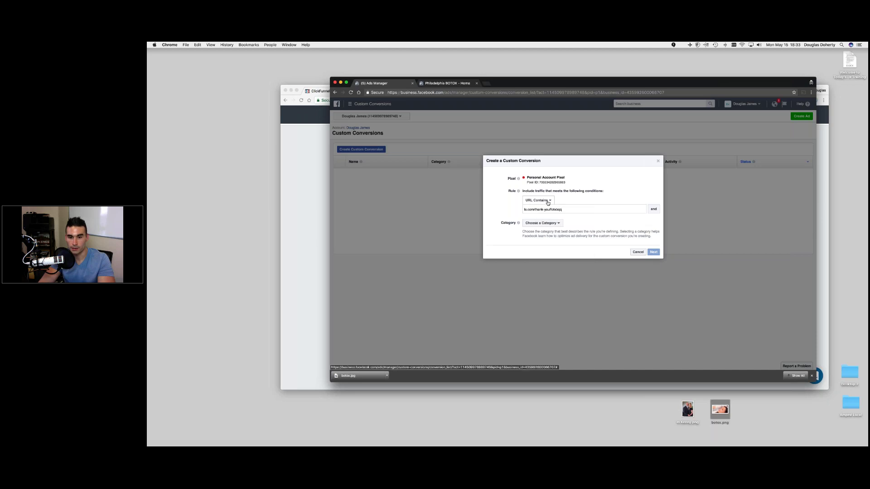
key(Return)
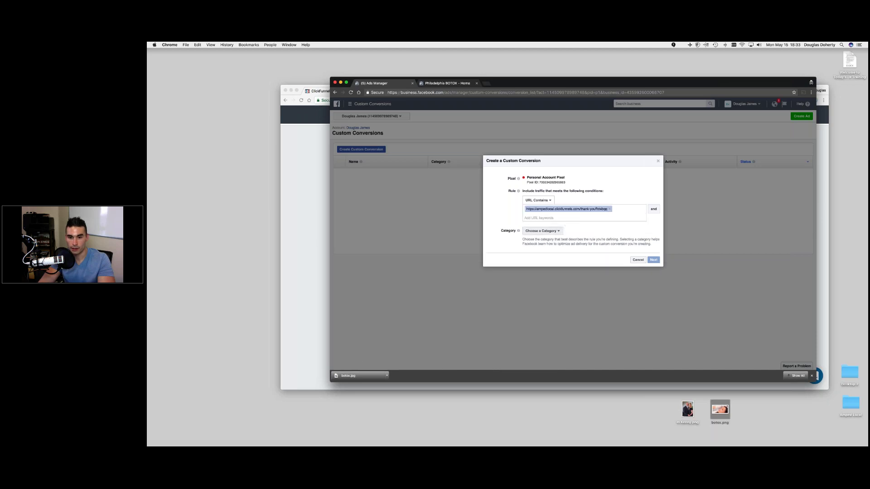
click(542, 231)
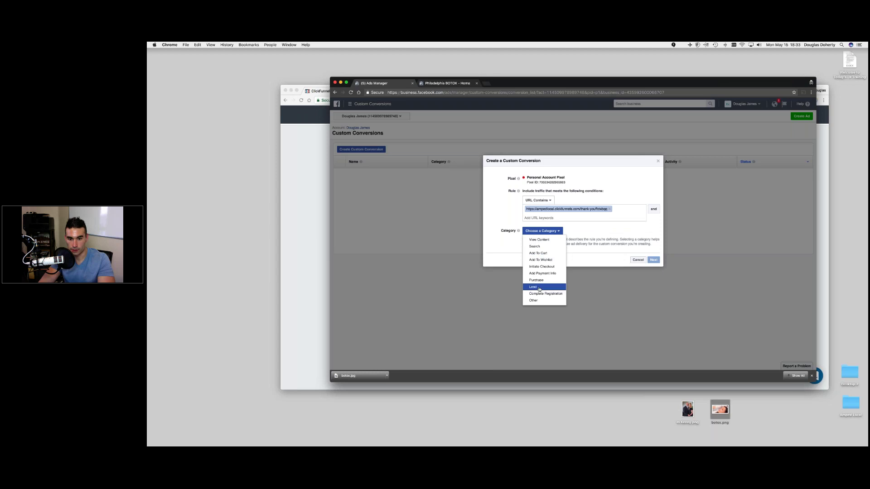
click(539, 287)
click(654, 260)
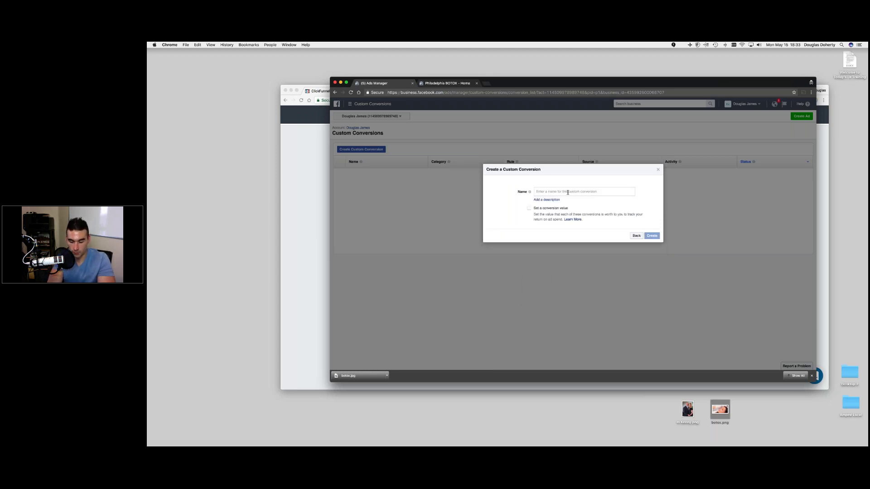
- Name the conversion 'Botox Lead' without a conversion value, create it, and return to ClickFunnels
click(567, 192)
text(Botox Lead)
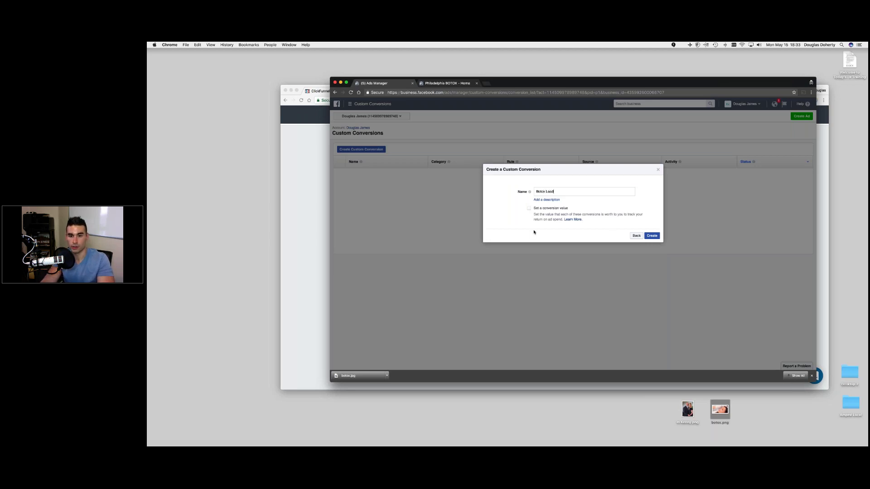
click(528, 209)
click(529, 209)
click(652, 236)
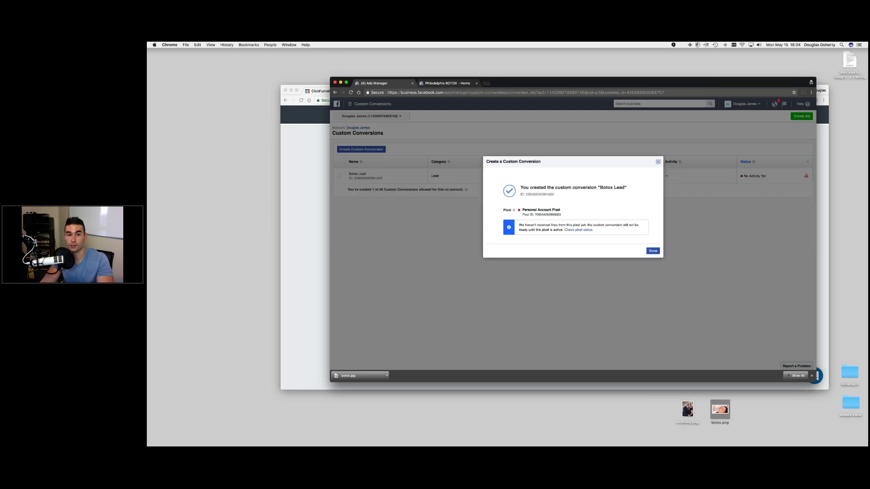
click(658, 161)
click(303, 153)
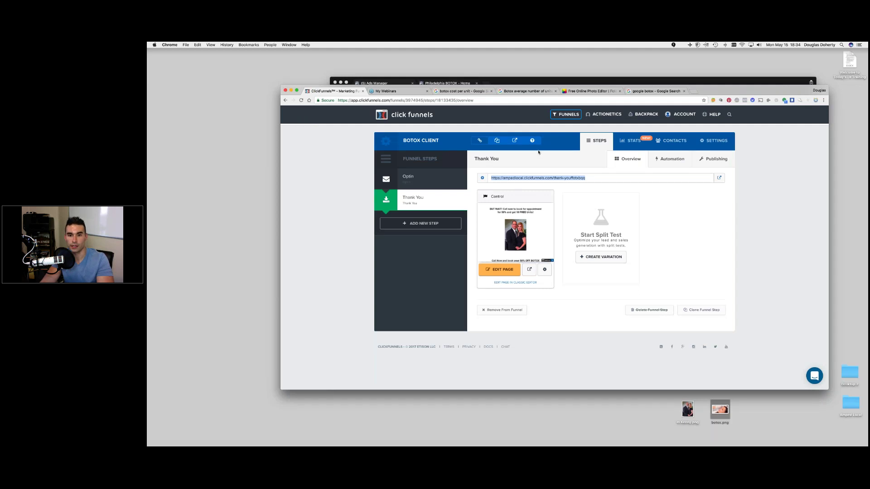
- Submit the live voucher form with an autofilled name and e-mail plus a test phone number
click(514, 141)
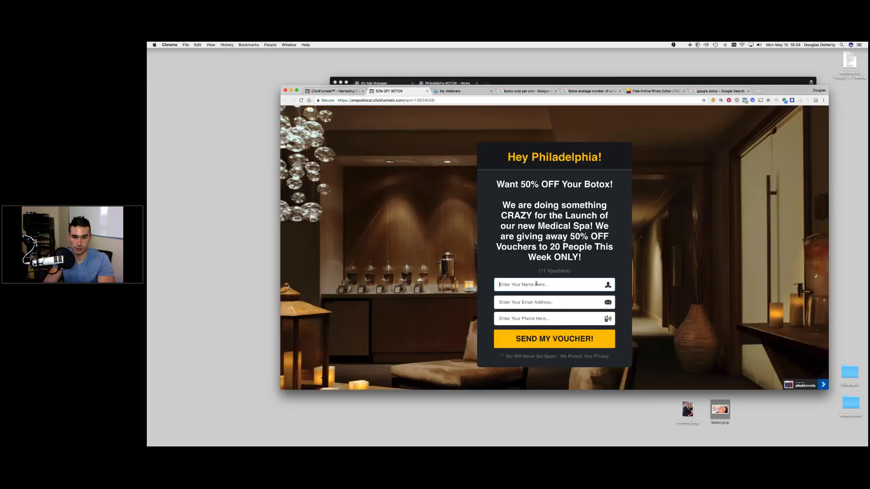
click(537, 284)
text(Doug)
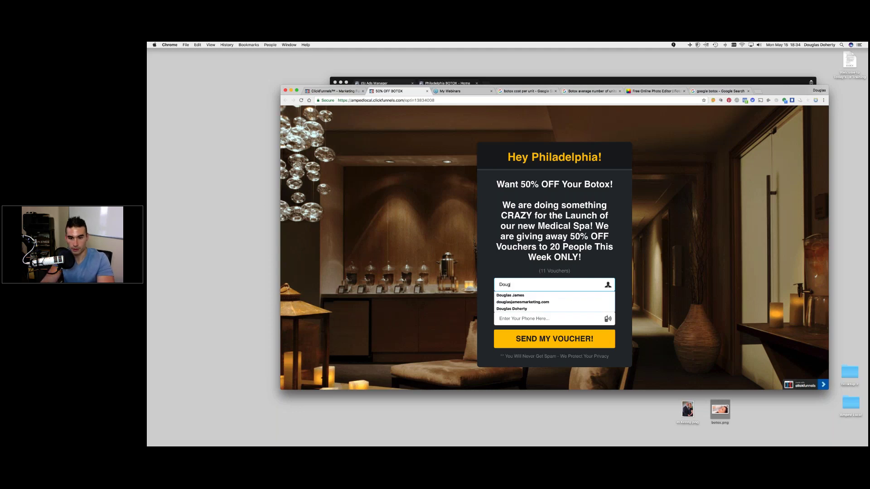
click(529, 295)
click(580, 307)
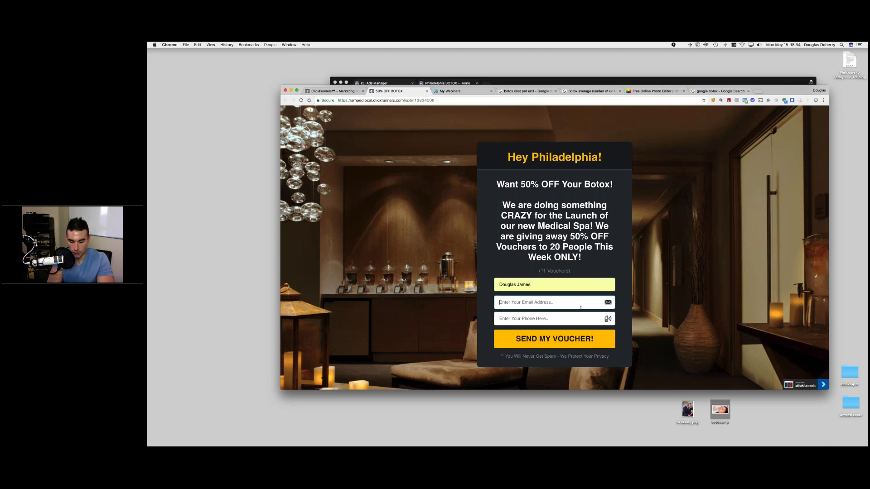
click(541, 318)
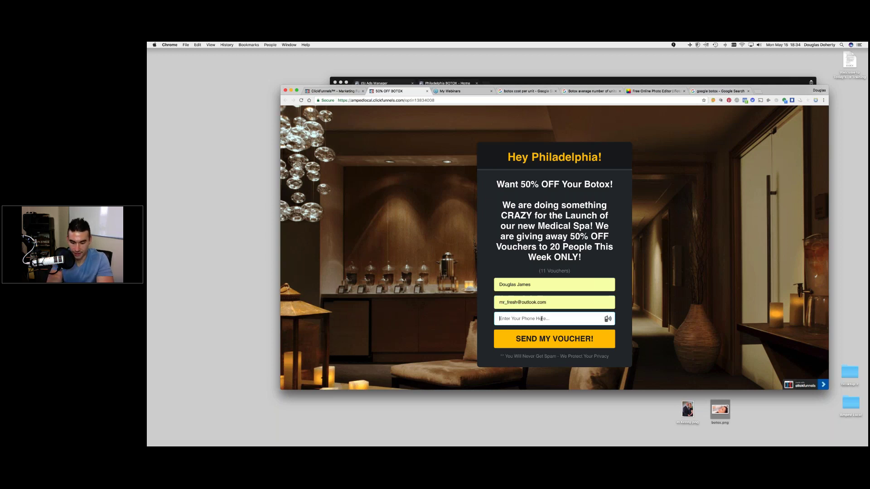
click(542, 319)
text(5555555555)
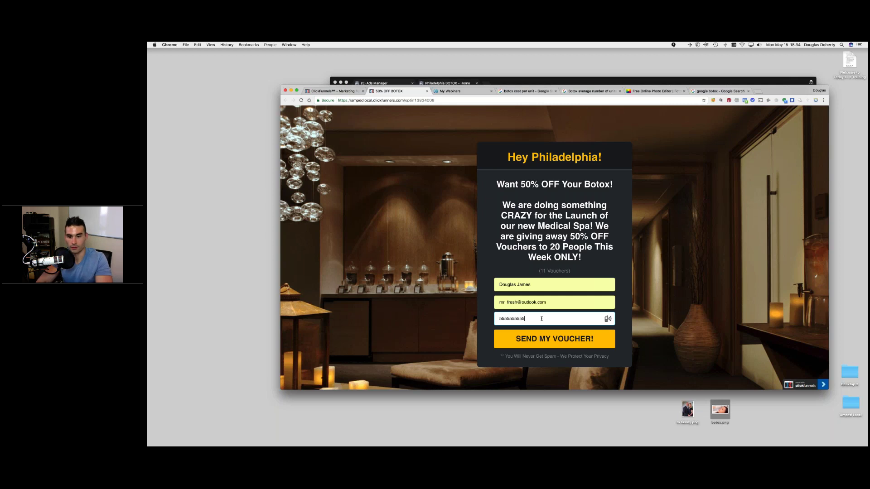
key(Return)
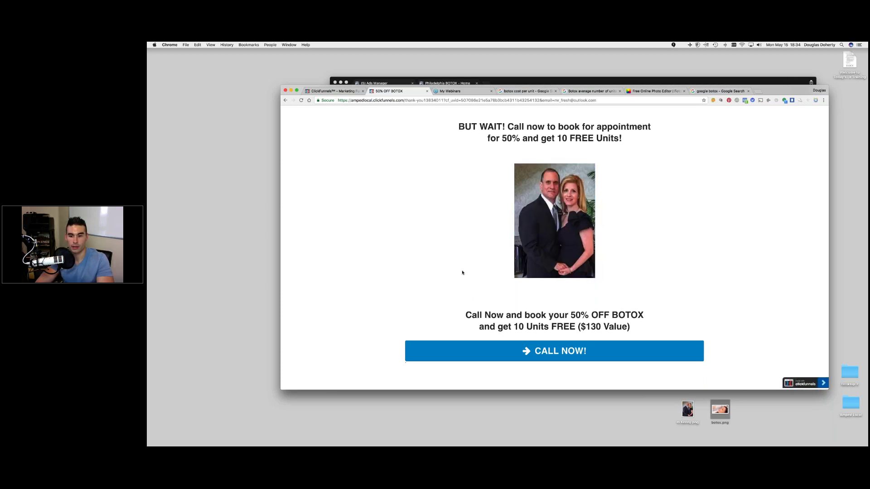
- Try the CALL NOW link, dismiss the FaceTime prompt, and reload Facebook's Custom Conversions list
click(549, 353)
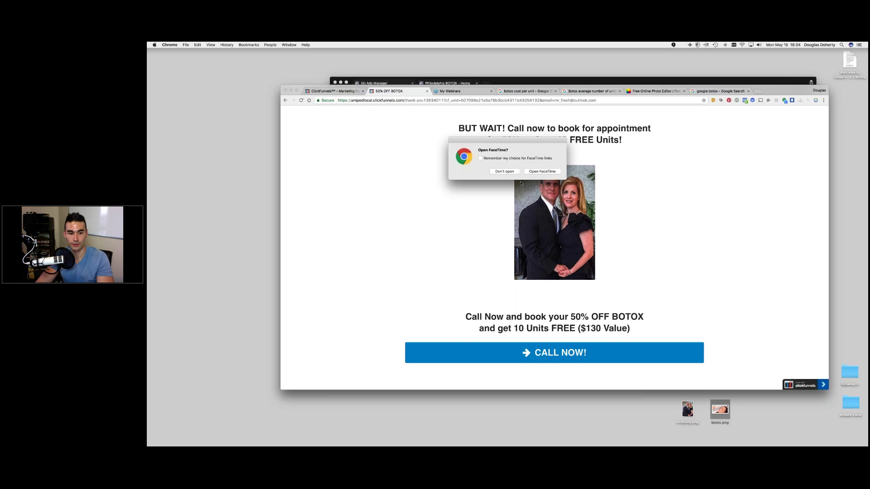
click(505, 171)
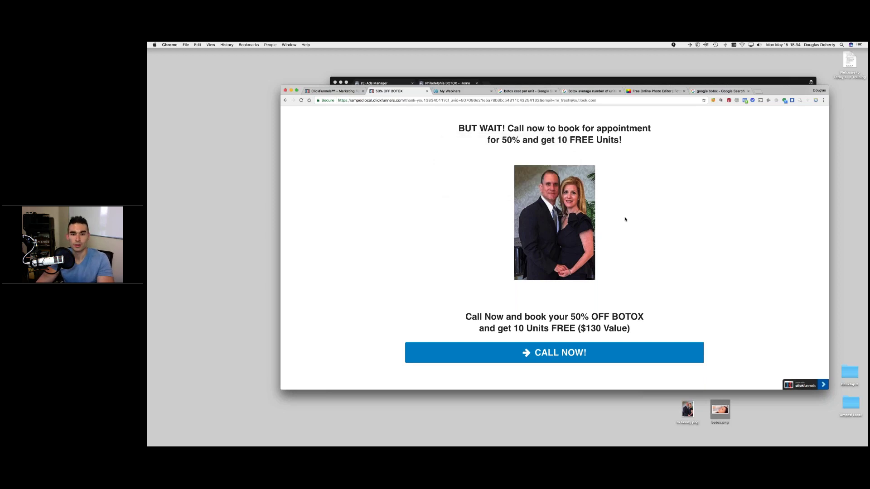
click(504, 81)
key(super+r)
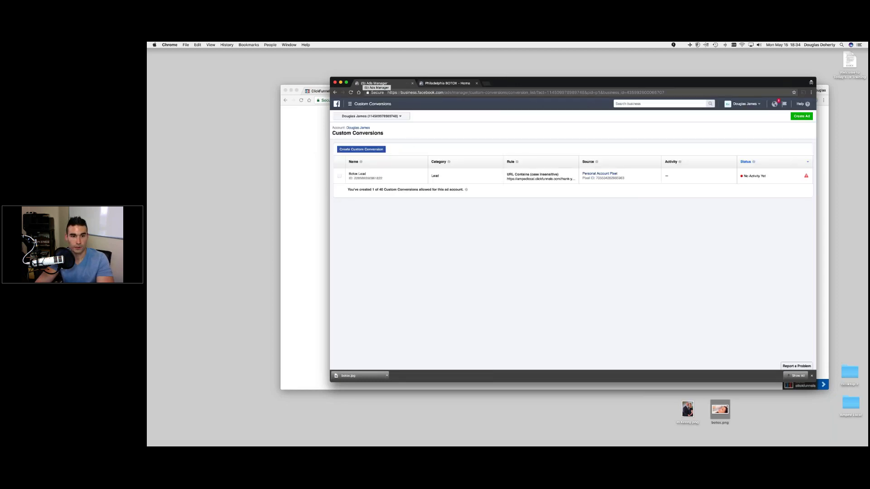
click(350, 93)
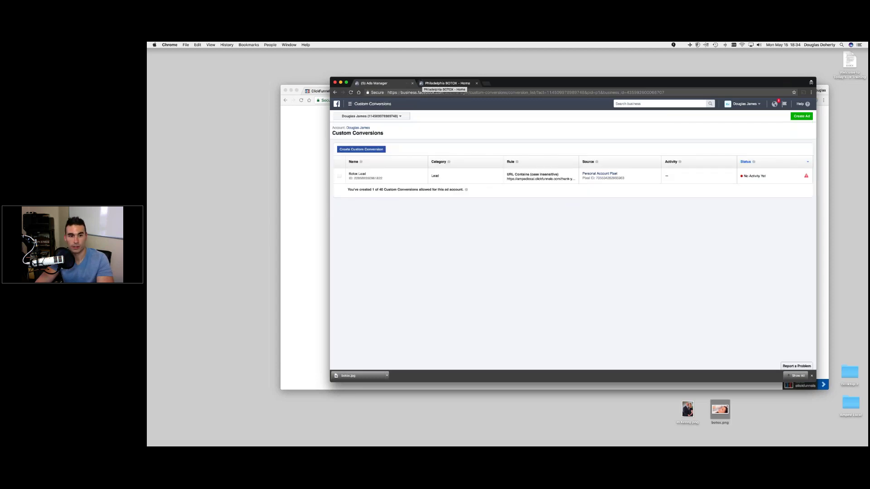
click(351, 103)
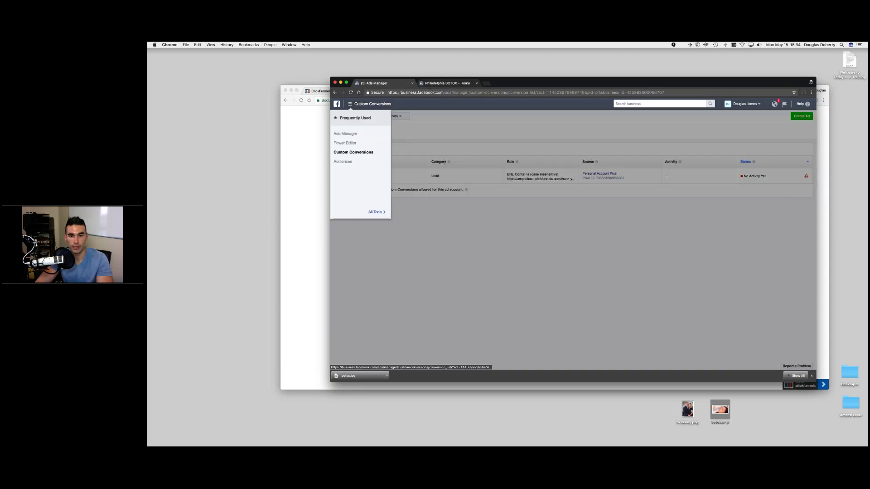
click(584, 152)
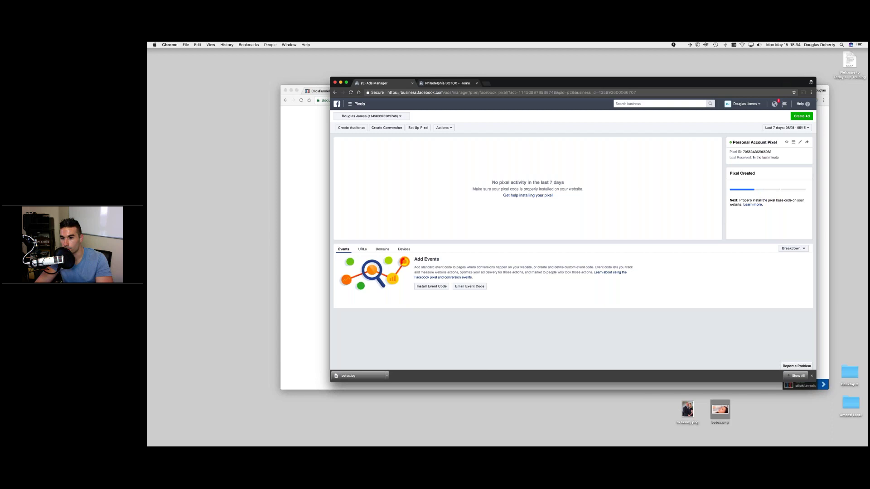
click(382, 249)
click(362, 249)
click(344, 249)
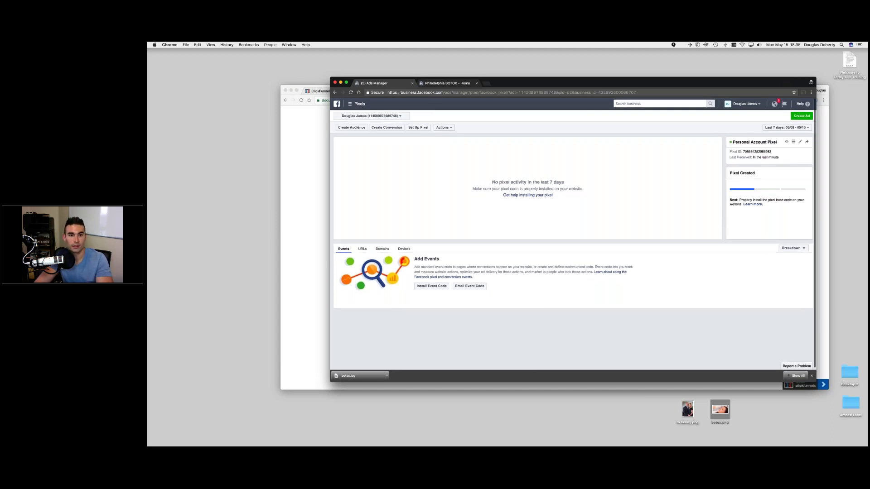
key(super+grave)
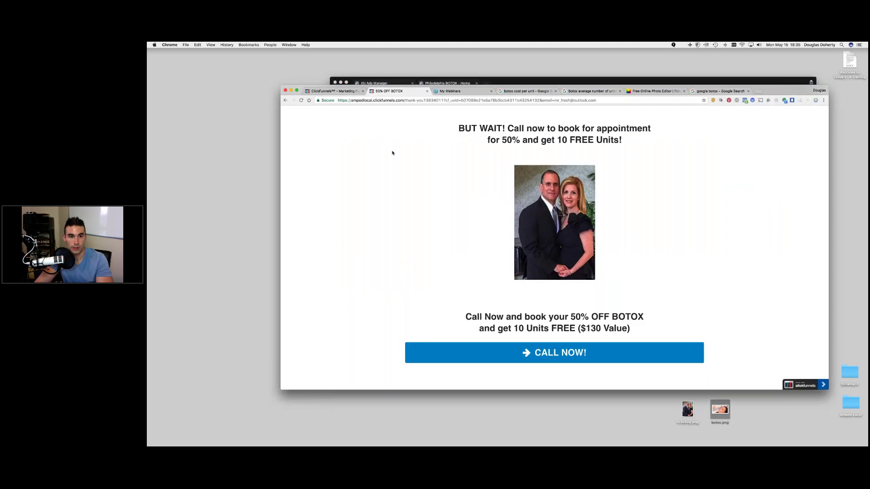
click(301, 101)
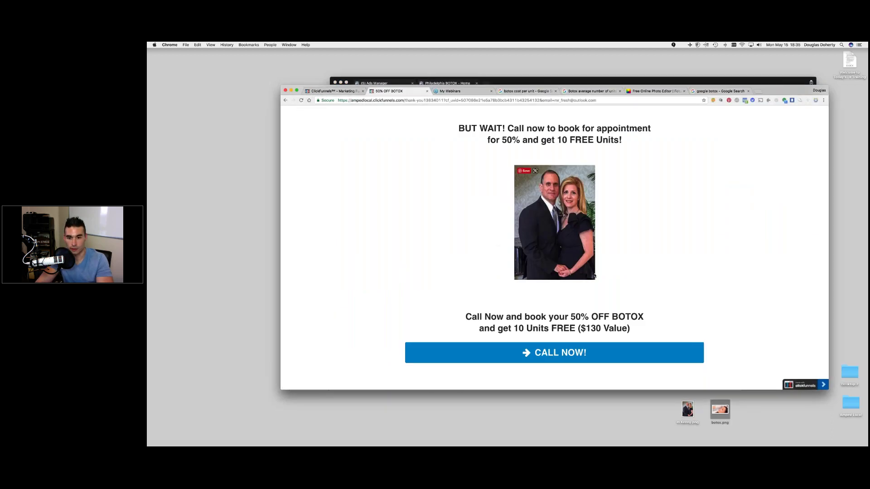
click(585, 353)
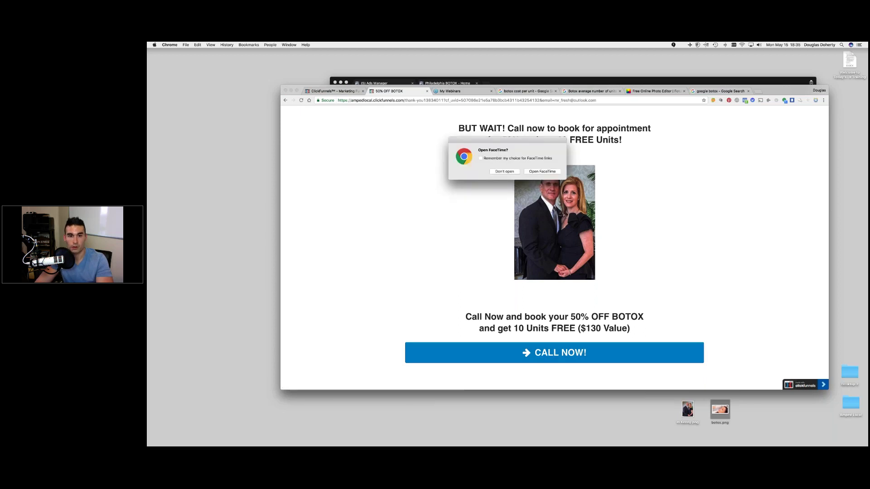
key(Escape)
click(513, 82)
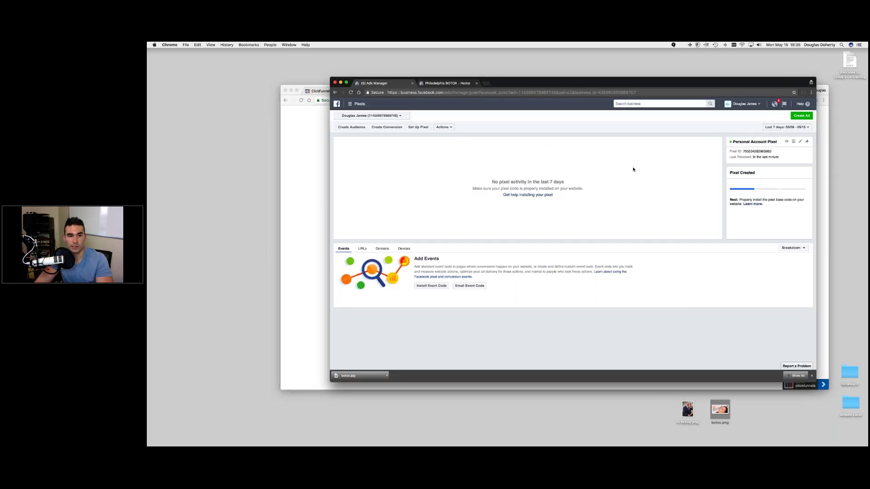
click(350, 103)
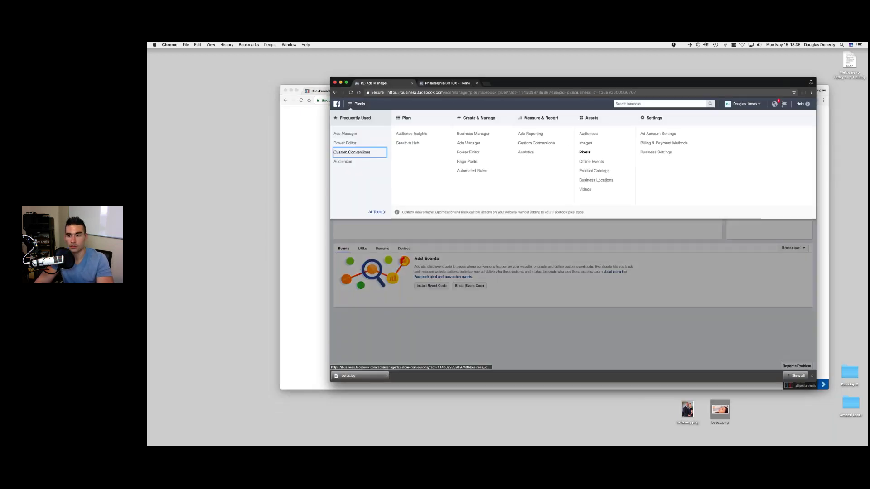
click(358, 151)
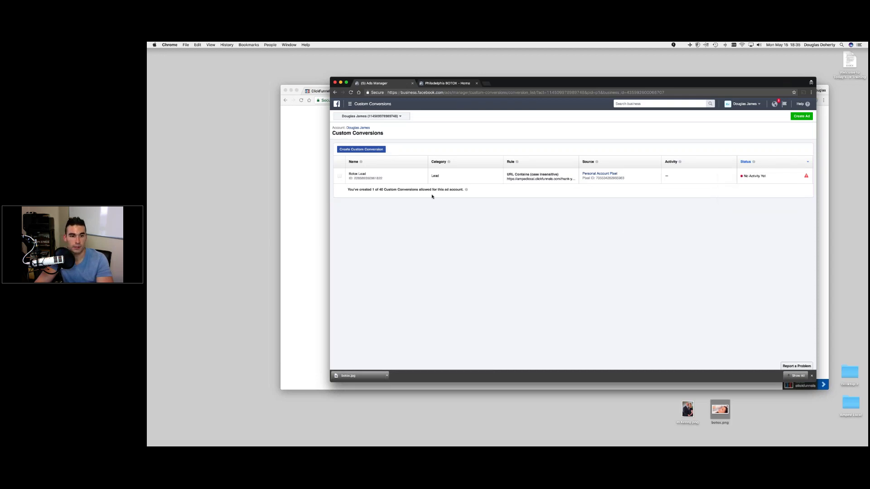
click(350, 104)
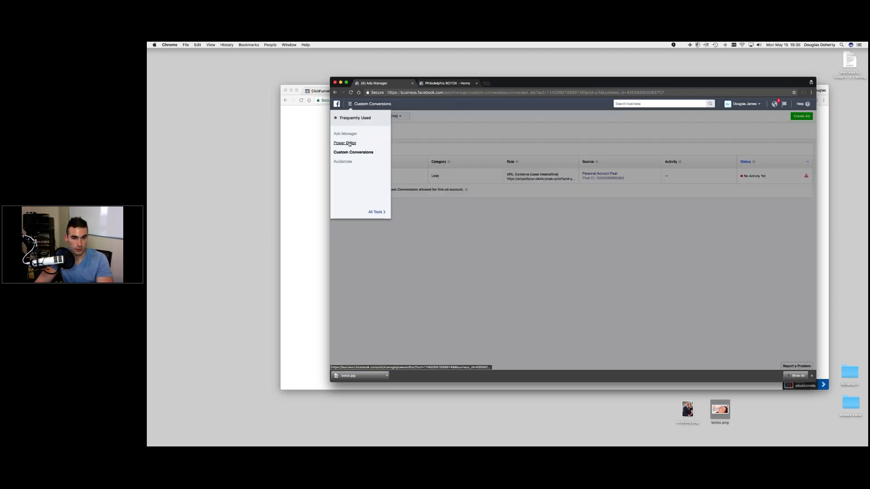
- Open the Botox Conversion Campaign's Botox Market ad set in Power Editor, dismissing the payment banner
click(345, 144)
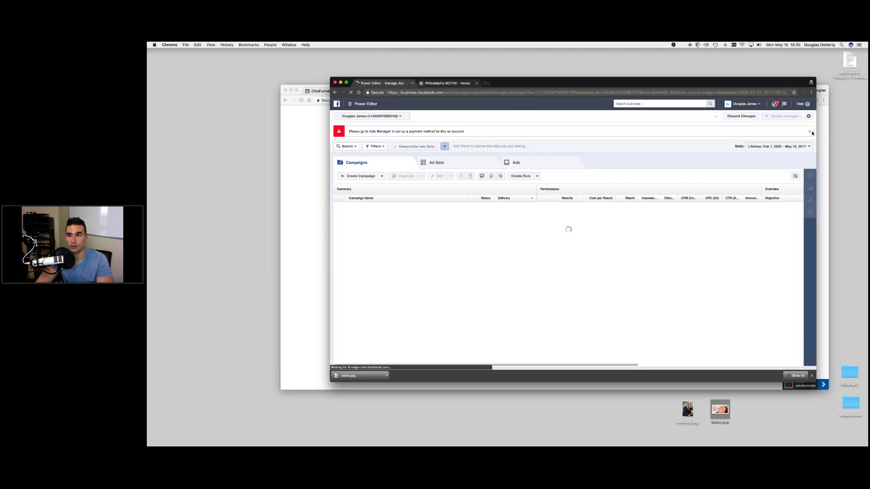
click(810, 132)
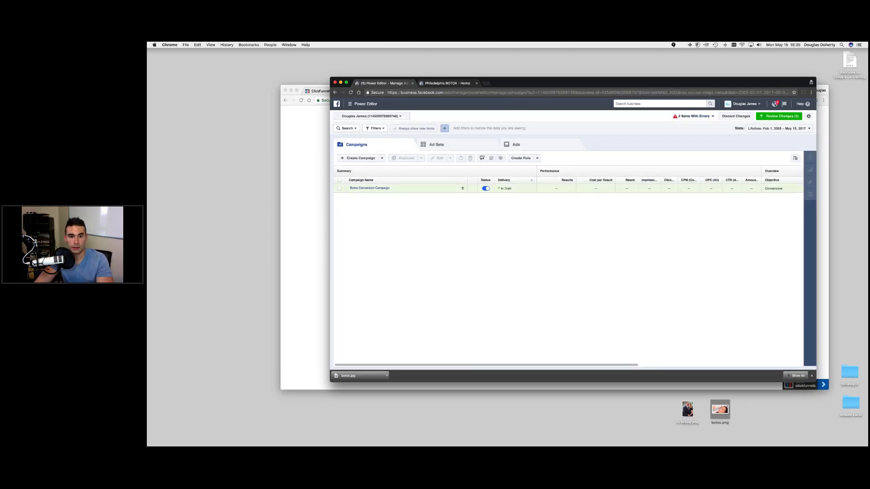
click(350, 92)
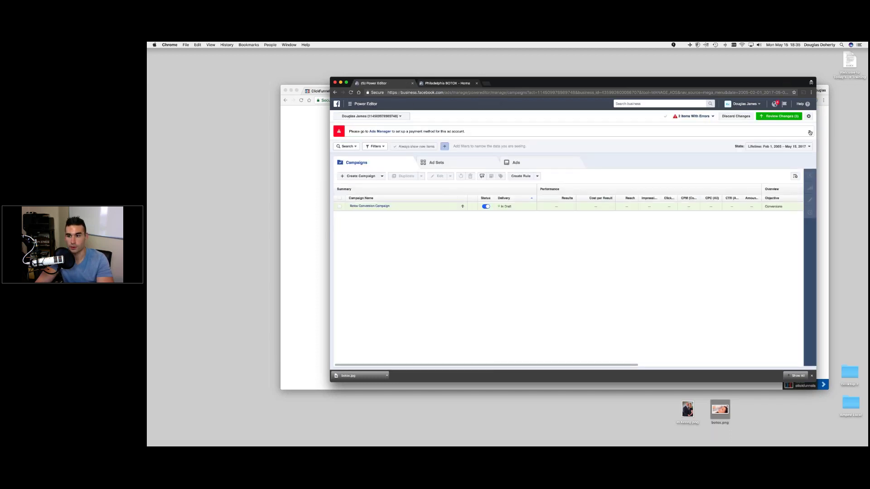
click(809, 132)
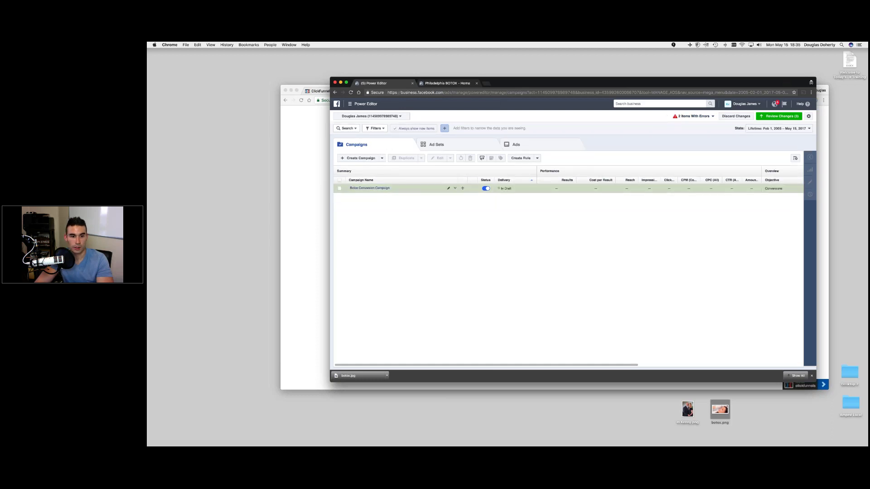
click(443, 145)
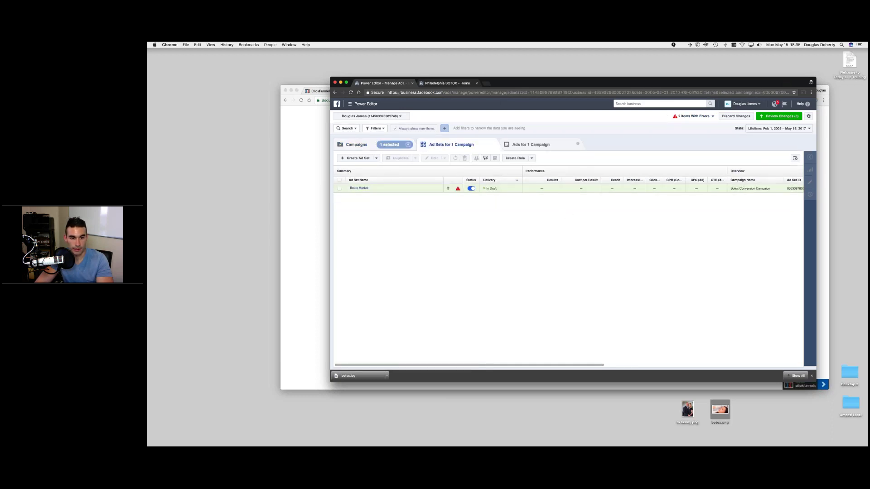
click(339, 190)
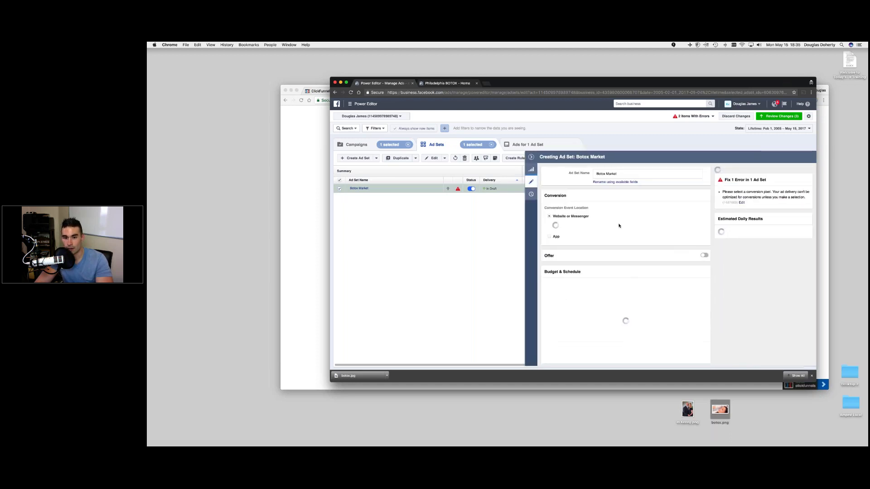
- List the ad set's conversion events, then return to ClickFunnels' Thank You step overview
click(583, 230)
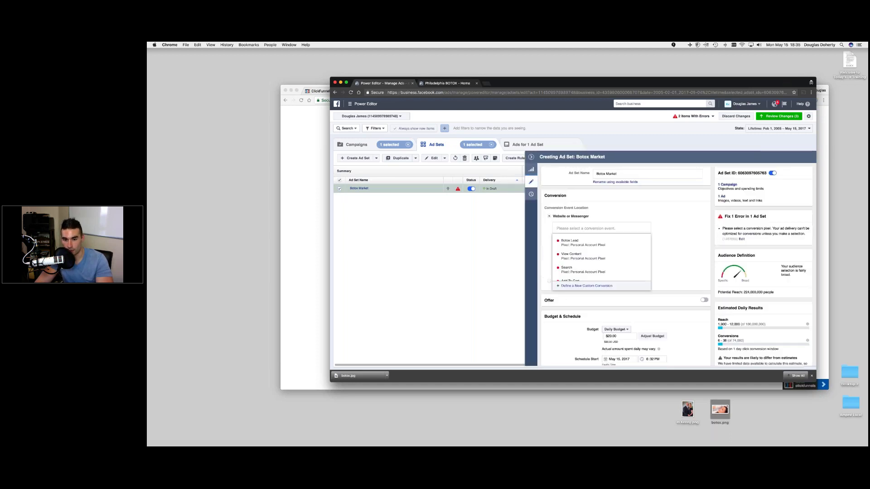
mouse_move(565, 244)
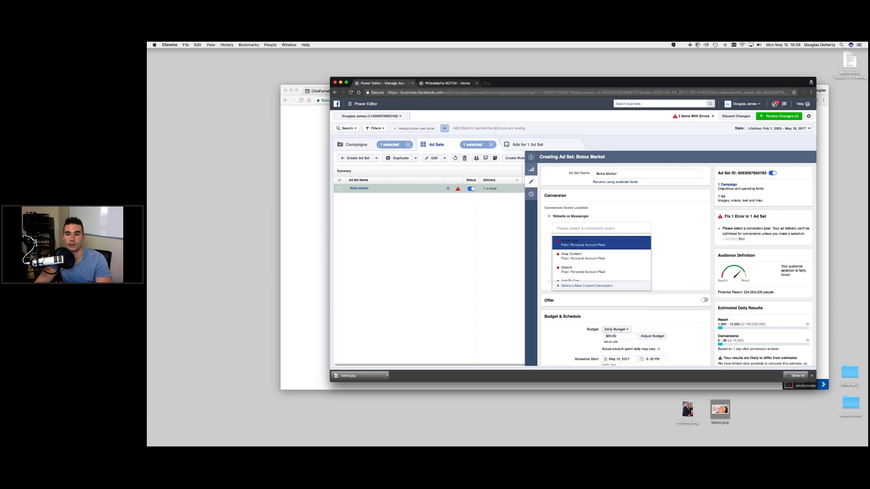
click(301, 136)
click(344, 92)
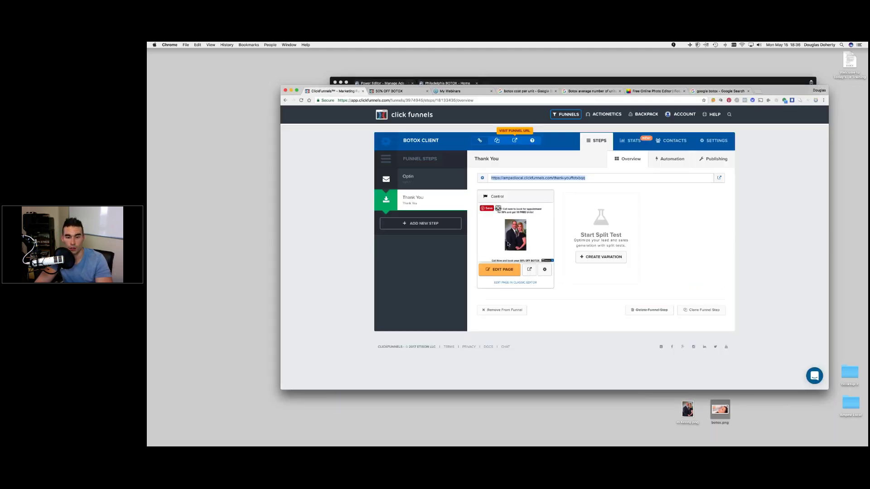
- Open the live Thank You page in a new tab and copy its full web address
click(693, 227)
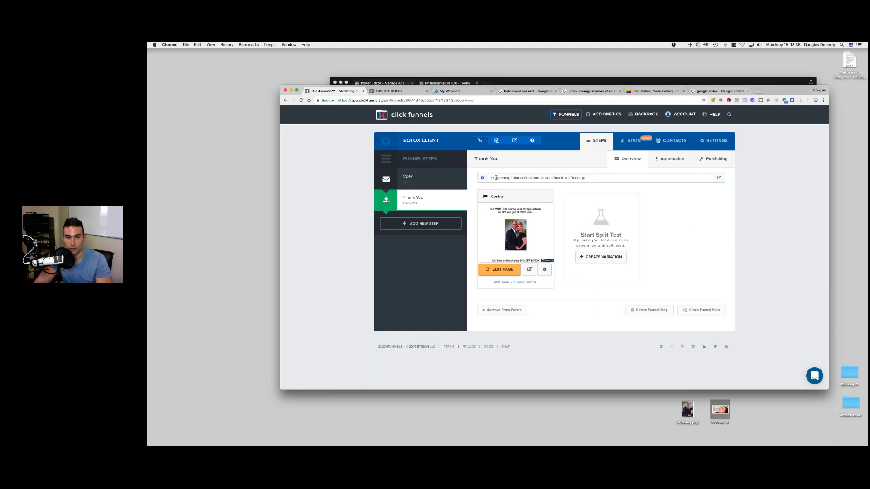
click(572, 178)
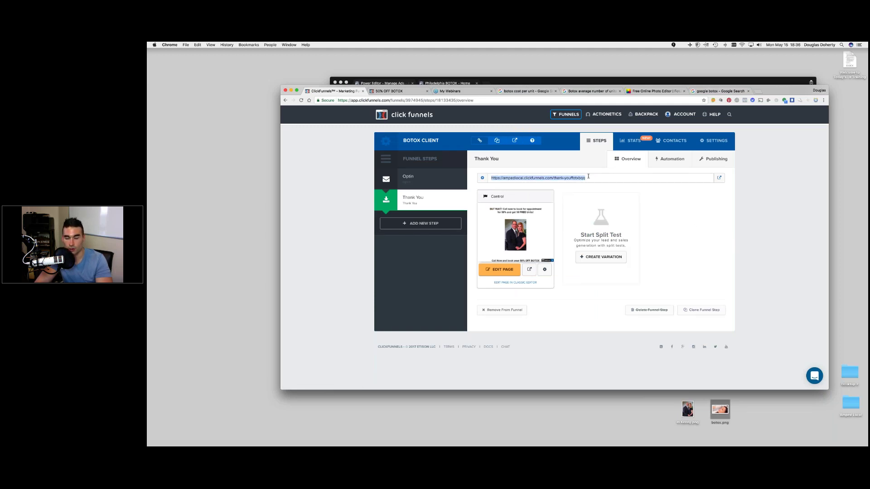
click(719, 179)
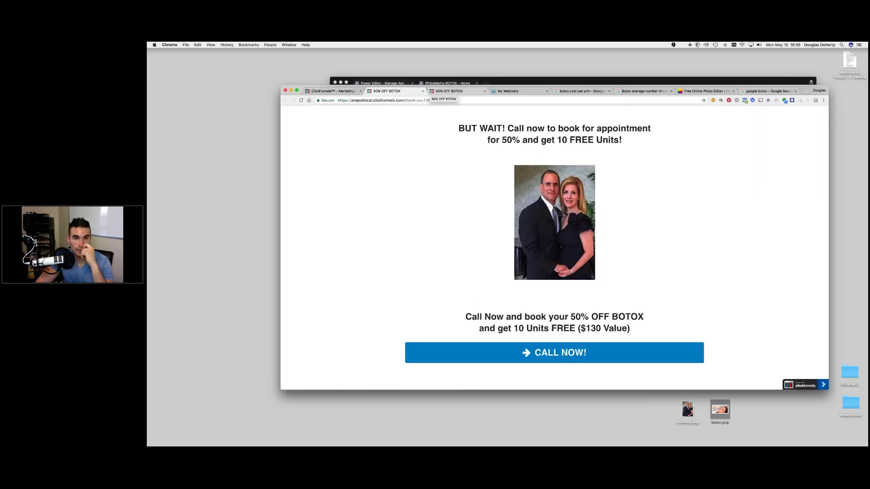
click(386, 101)
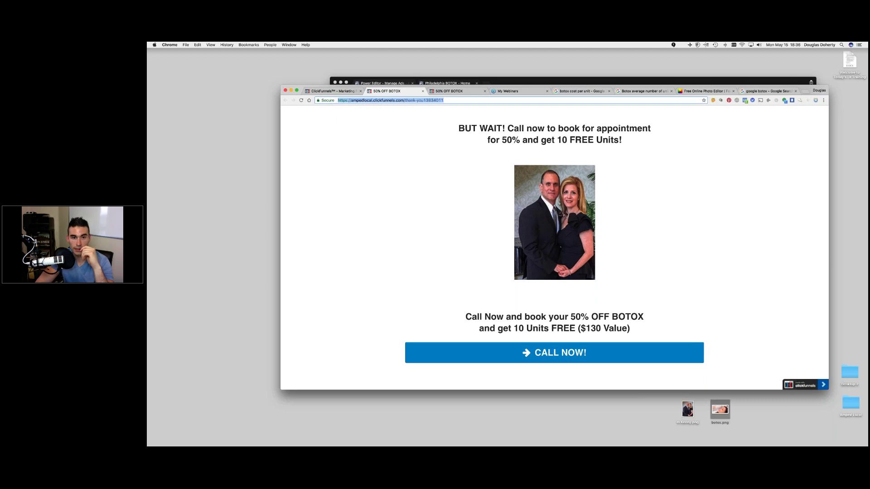
right_click(397, 100)
click(427, 110)
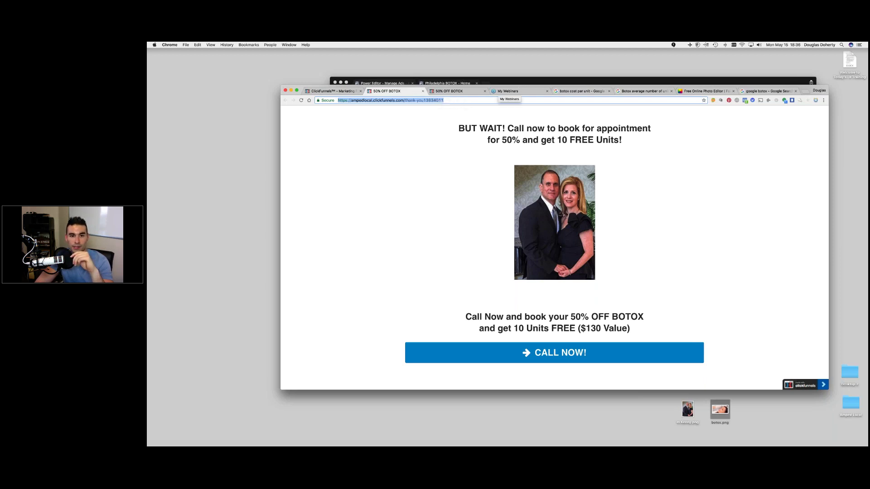
right_click(423, 99)
click(434, 108)
click(507, 80)
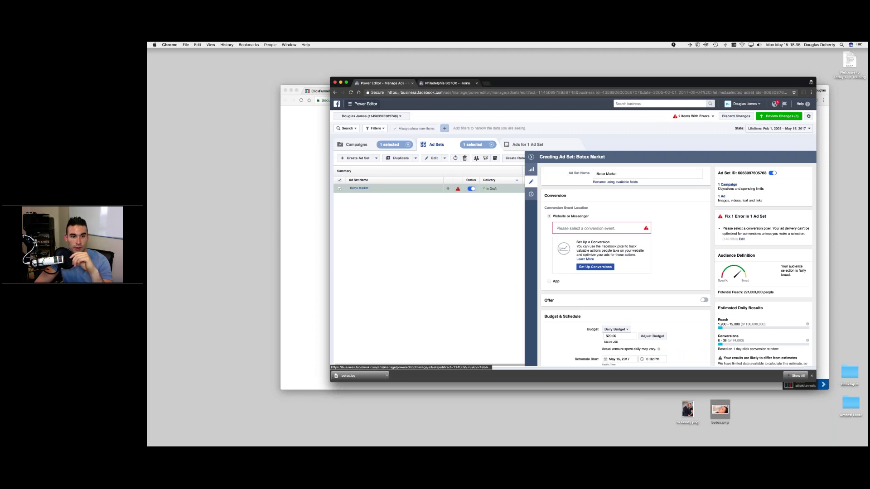
- Delete the existing Botox Lead custom conversion from the Custom Conversions page
click(362, 104)
click(354, 151)
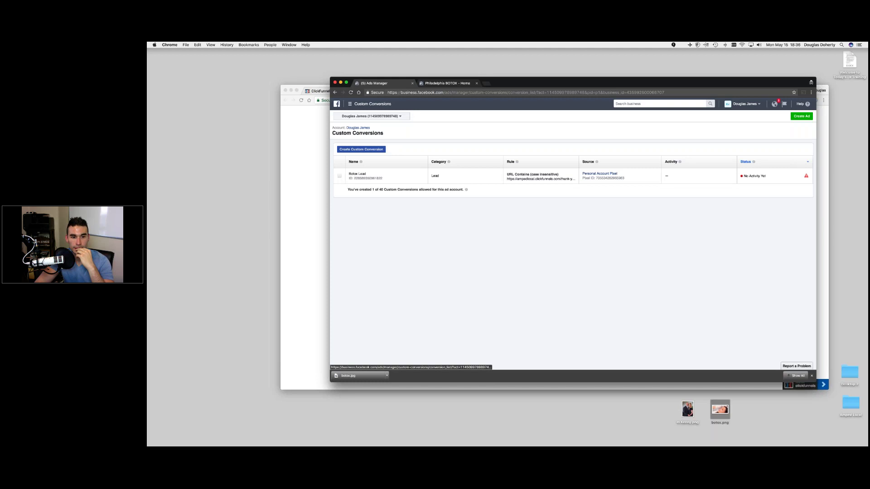
click(339, 176)
click(445, 149)
click(652, 216)
- Start a new custom conversion using the pasted thank-you URL as its rule, category Lead
click(361, 149)
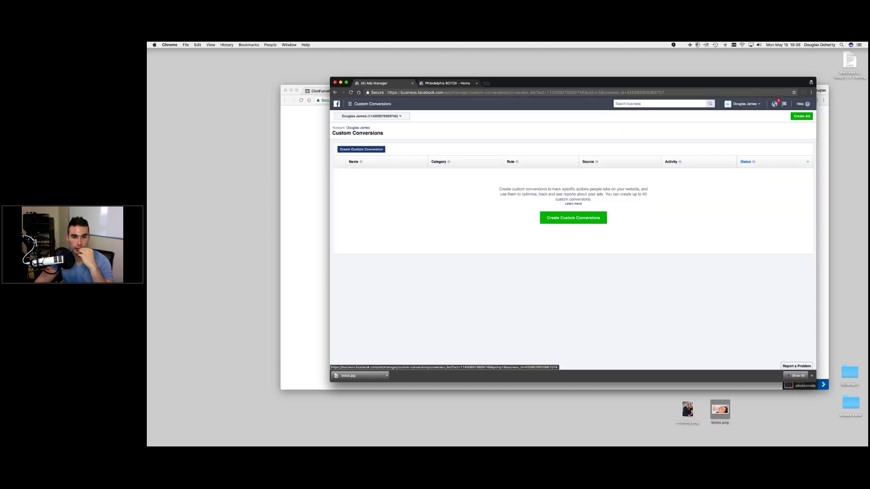
click(540, 209)
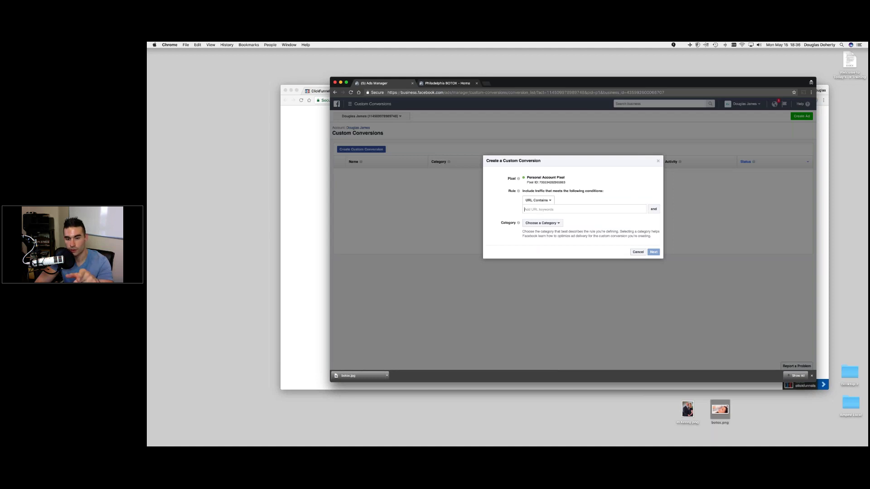
right_click(543, 209)
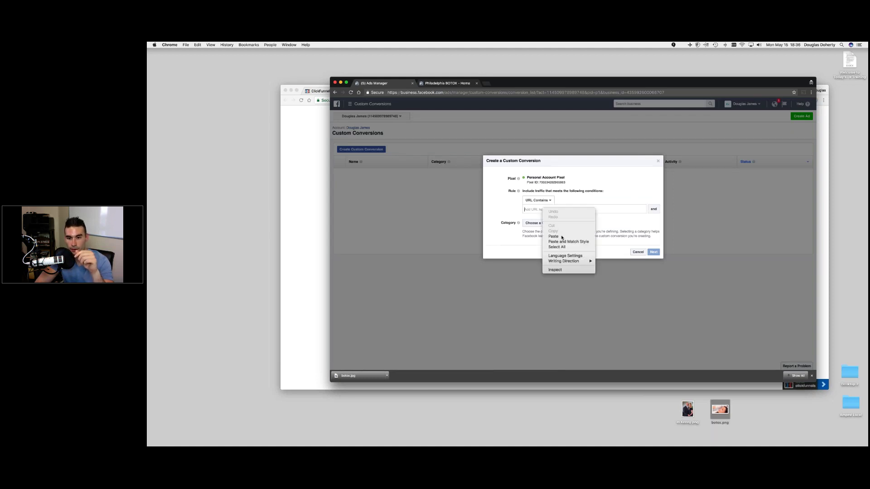
click(553, 236)
click(541, 231)
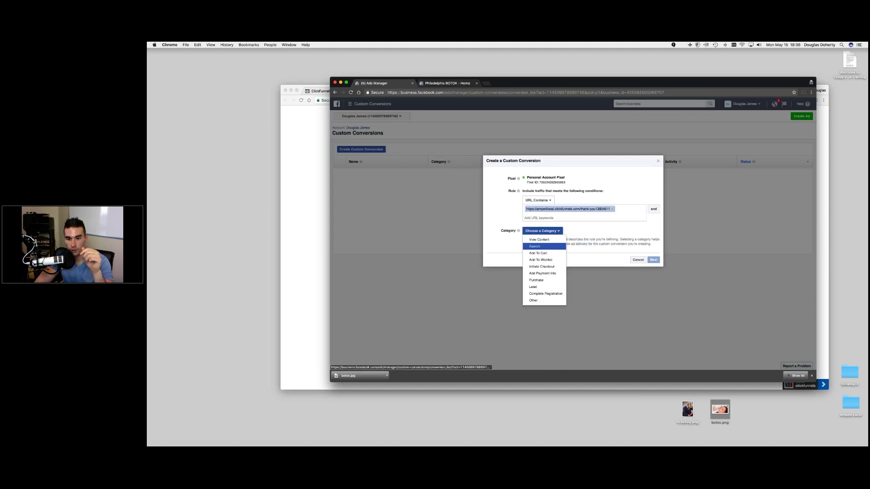
click(533, 287)
- Name the conversion 'Botox Lead', create it, and return to ClickFunnels' Thank You step
click(653, 260)
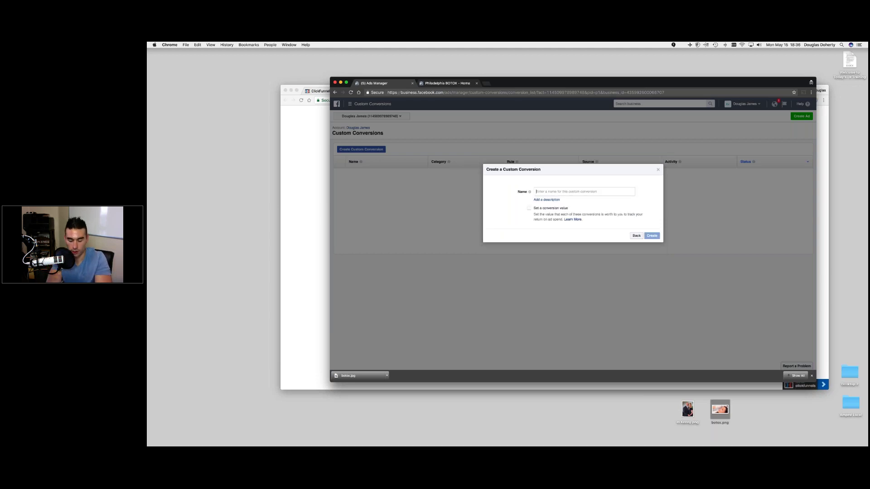
text(Botox Lead)
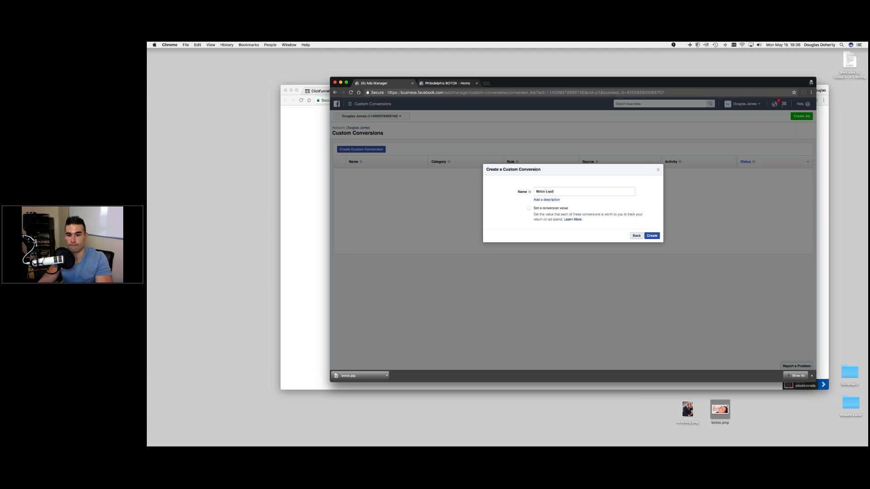
click(651, 236)
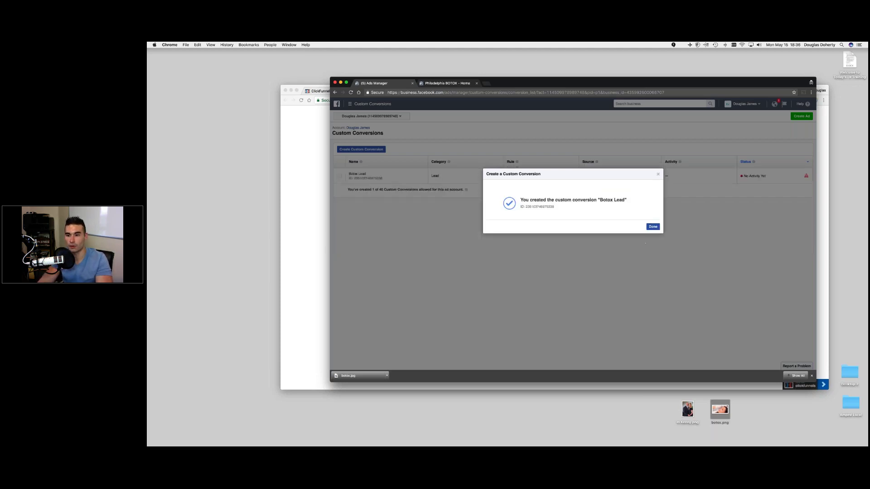
click(652, 225)
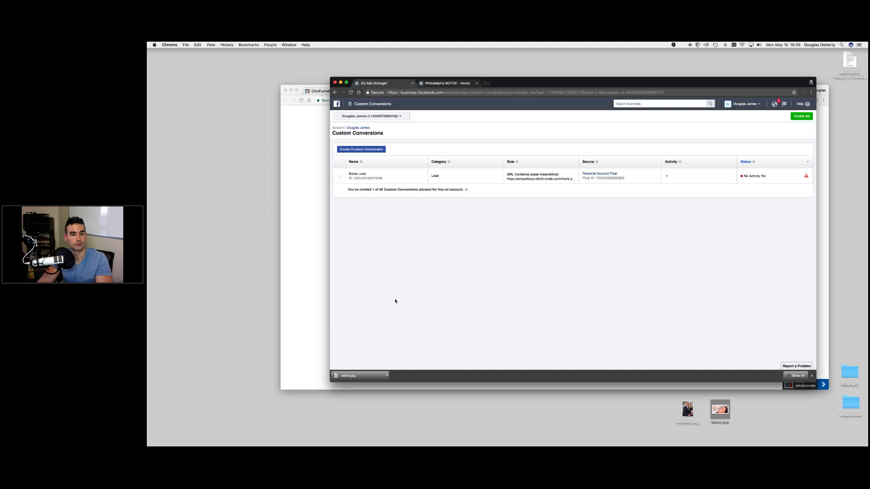
click(321, 296)
click(333, 91)
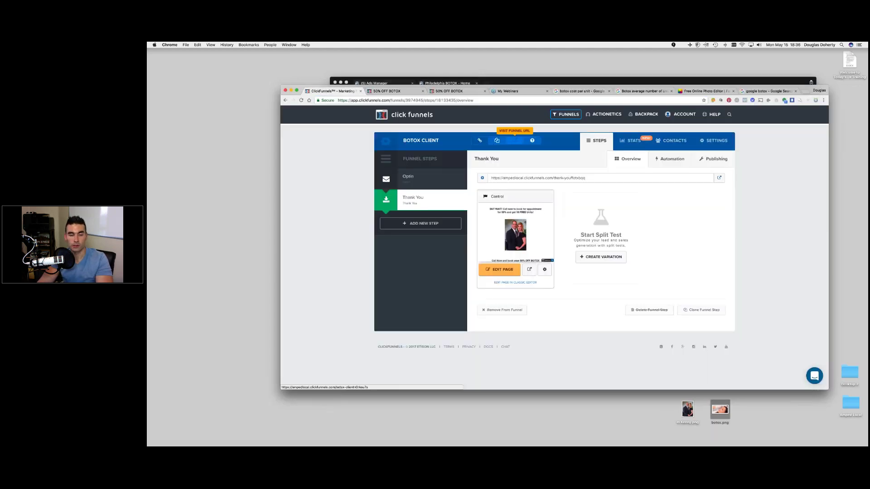
- Submit a test voucher request on the live opt-in page and reach the thank-you page
click(514, 140)
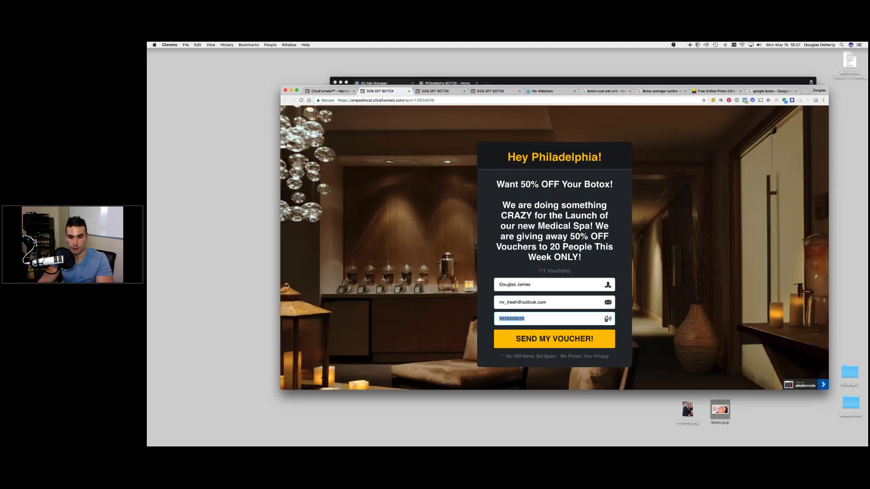
click(554, 339)
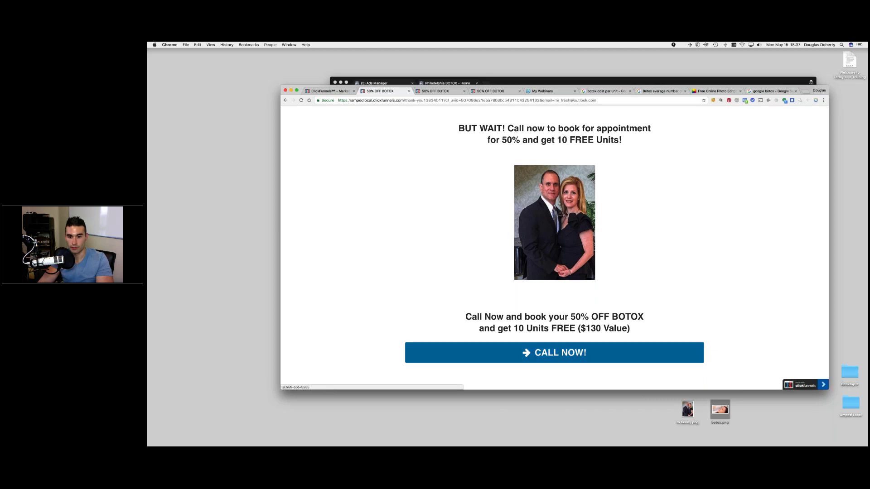
click(612, 353)
click(504, 172)
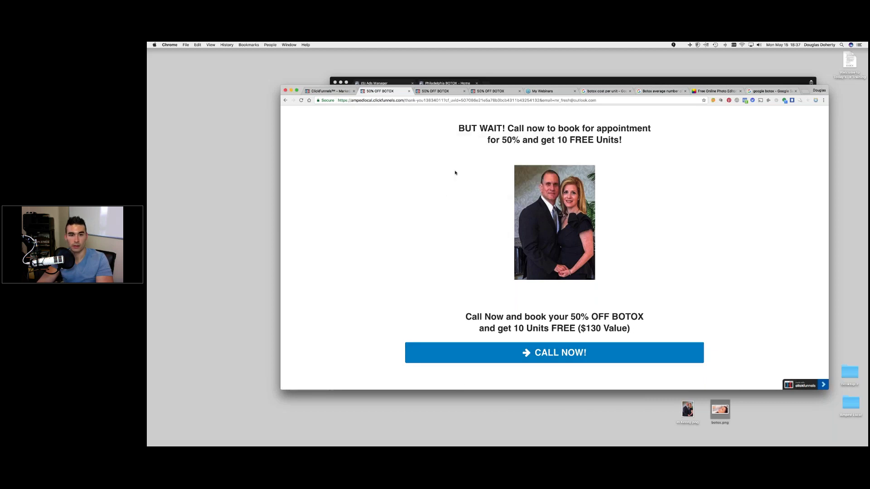
click(506, 81)
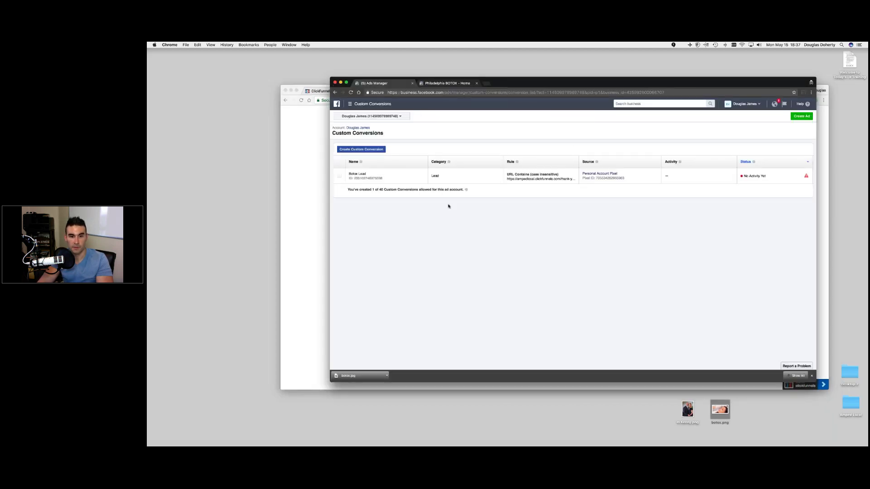
- Reload Custom Conversions and confirm the Botox Lead status now reads Active
click(350, 93)
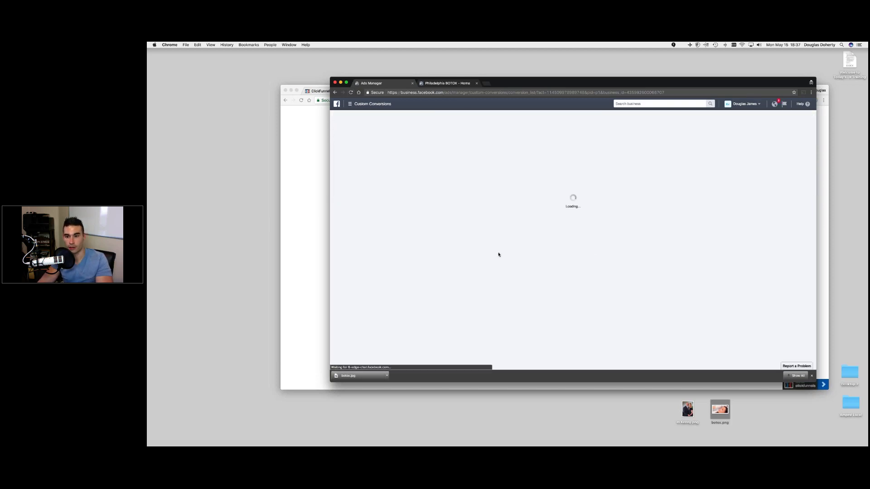
mouse_move(743, 173)
mouse_down()
mouse_move(787, 179)
mouse_move(741, 172)
mouse_up()
click(788, 179)
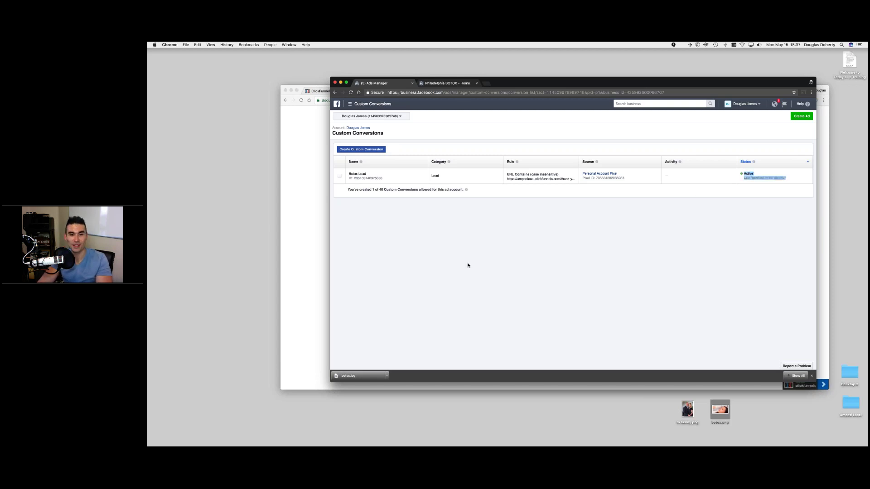
click(351, 105)
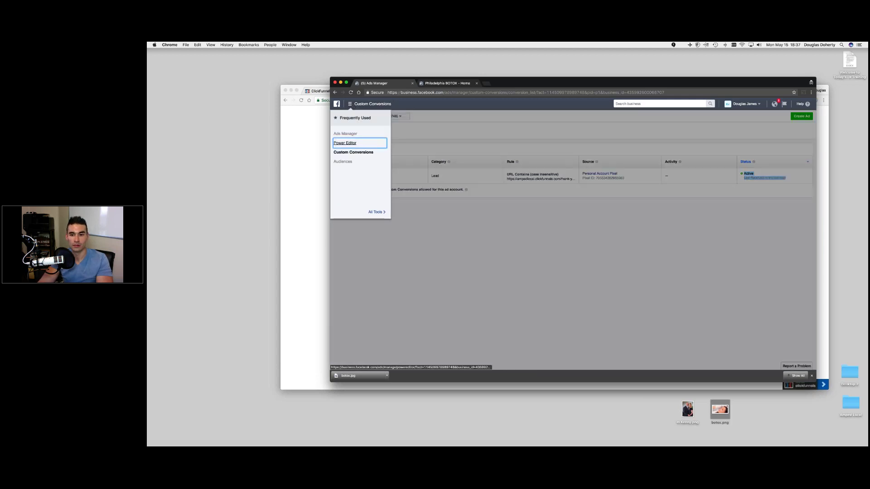
- Set the Botox Market ad set's conversion event to Botox Lead
click(348, 143)
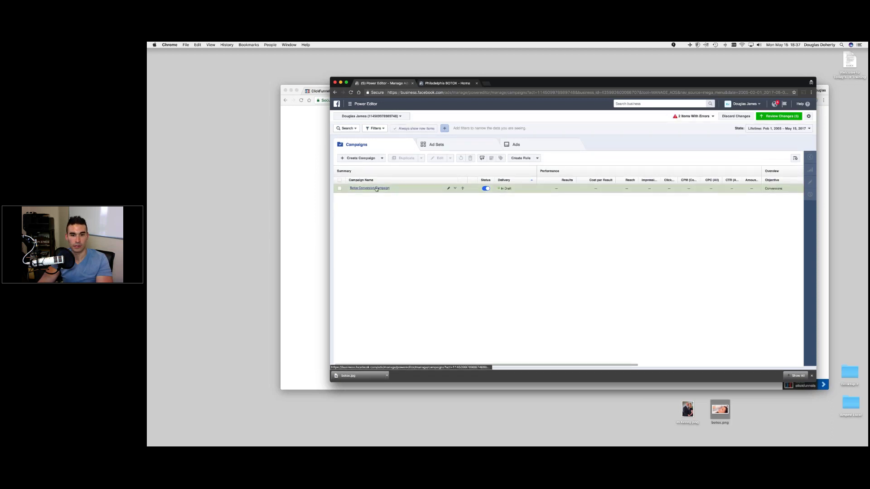
click(369, 188)
click(339, 188)
click(810, 182)
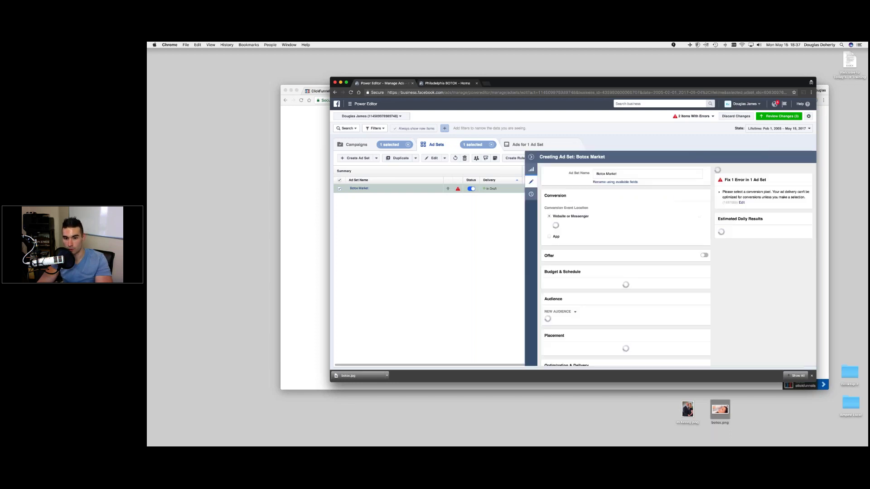
click(575, 229)
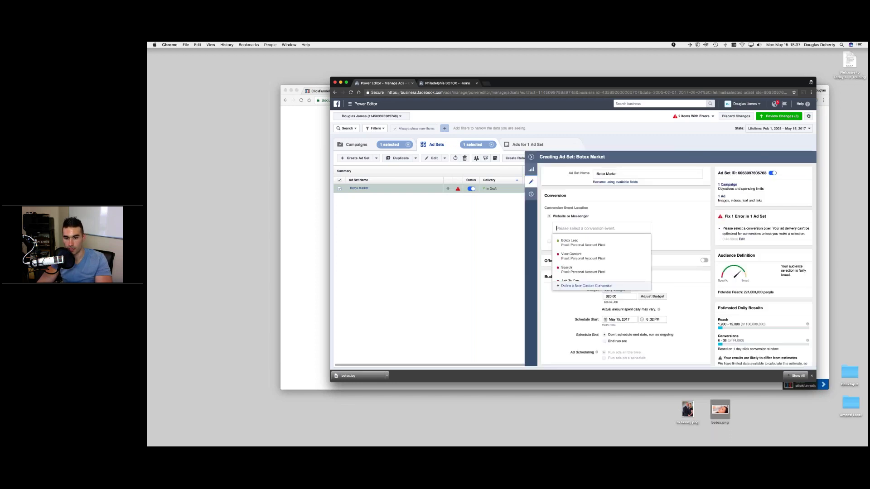
click(566, 243)
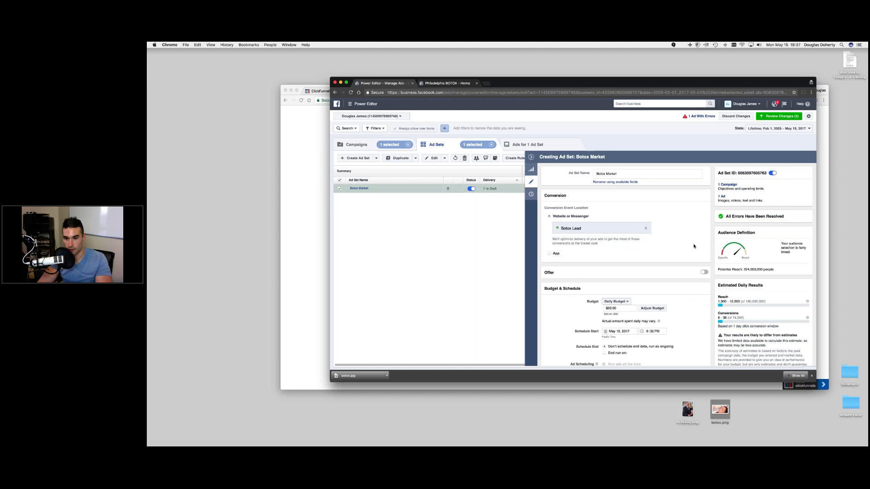
- Review the $20.00 daily budget and remove United States from the target locations
scroll(683, 221, down, 3)
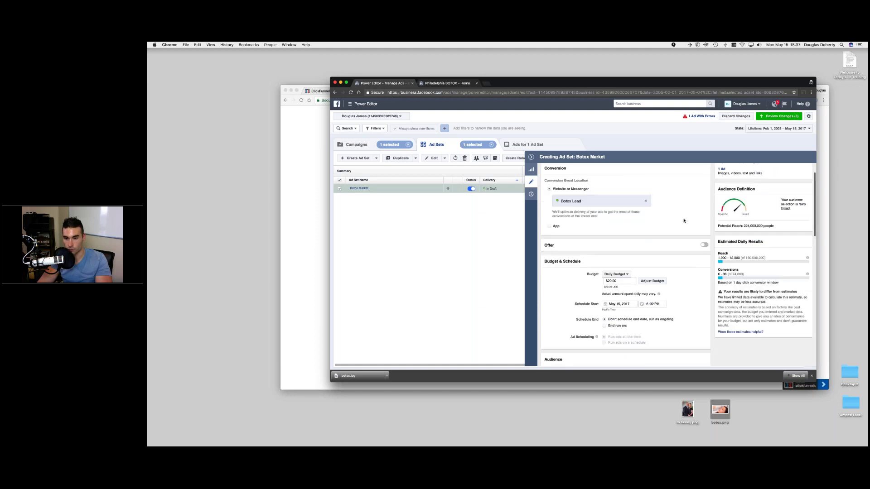
click(617, 252)
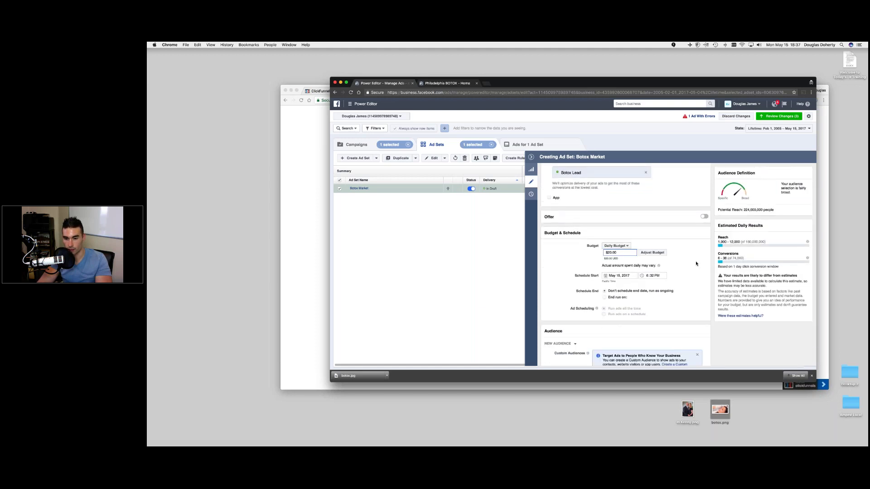
scroll(683, 275, down, 2)
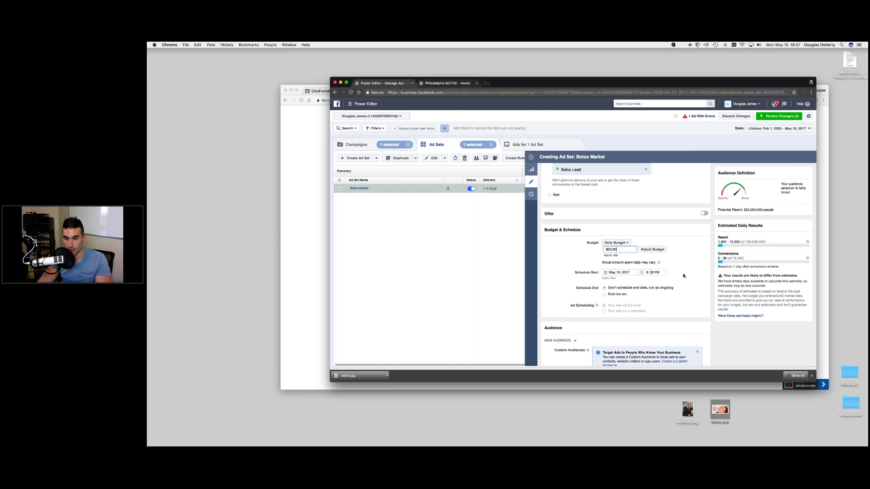
scroll(683, 275, down, 2)
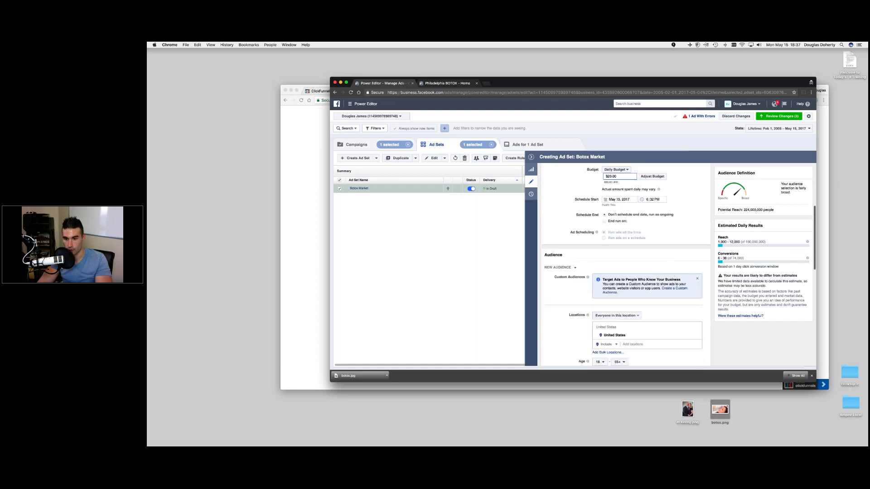
click(697, 279)
scroll(697, 279, down, 3)
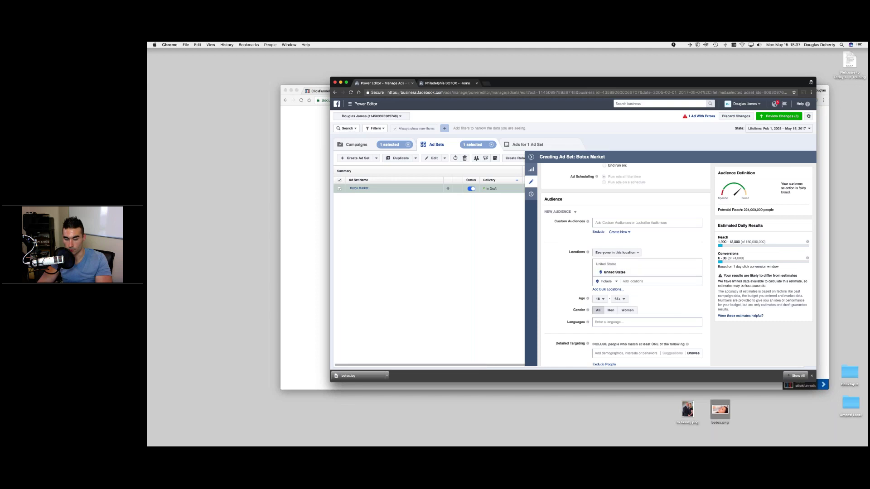
click(698, 273)
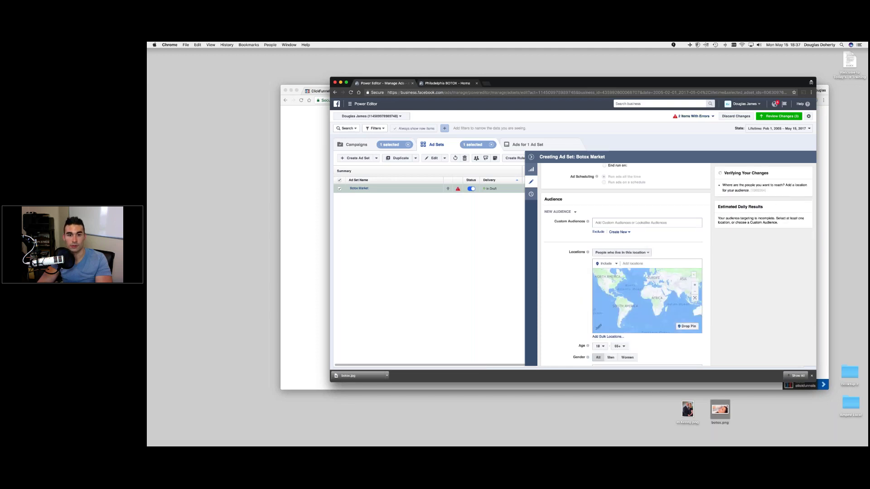
- Copy the clinic's street address from the Philadelphia BOTOX Facebook page's About section
click(435, 85)
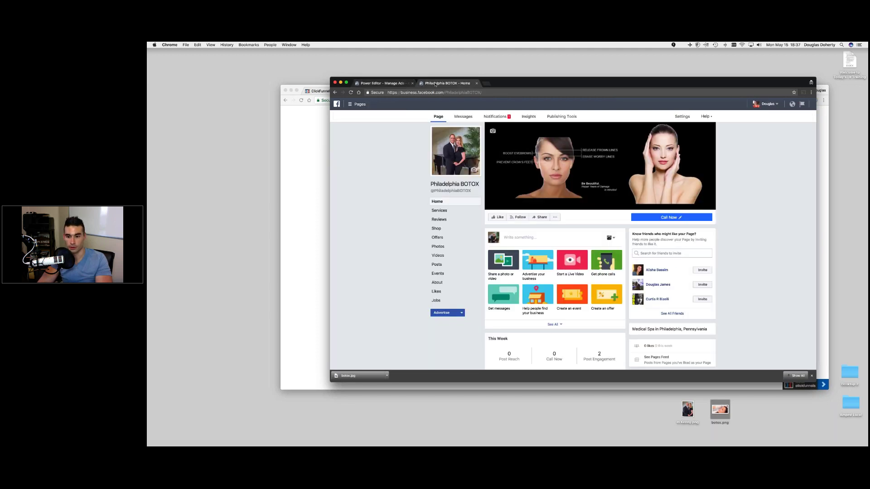
scroll(554, 245, down, 3)
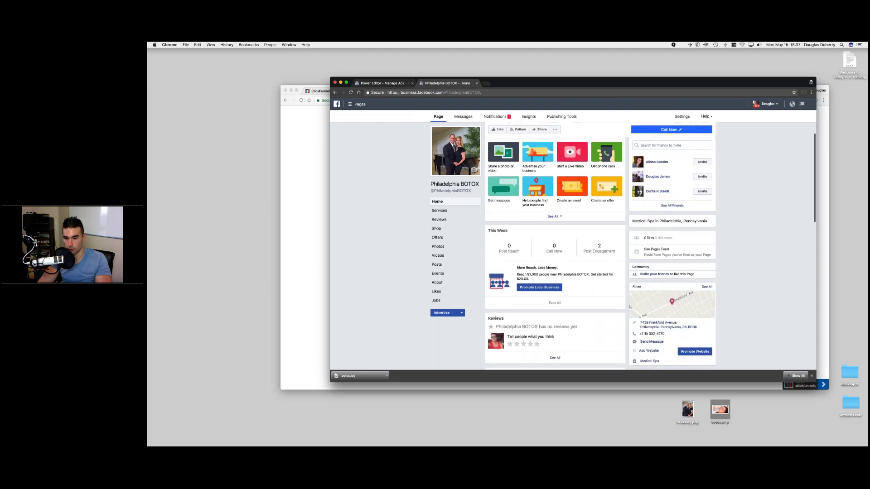
scroll(670, 272, down, 1)
drag(639, 282, 697, 289)
right_click(644, 282)
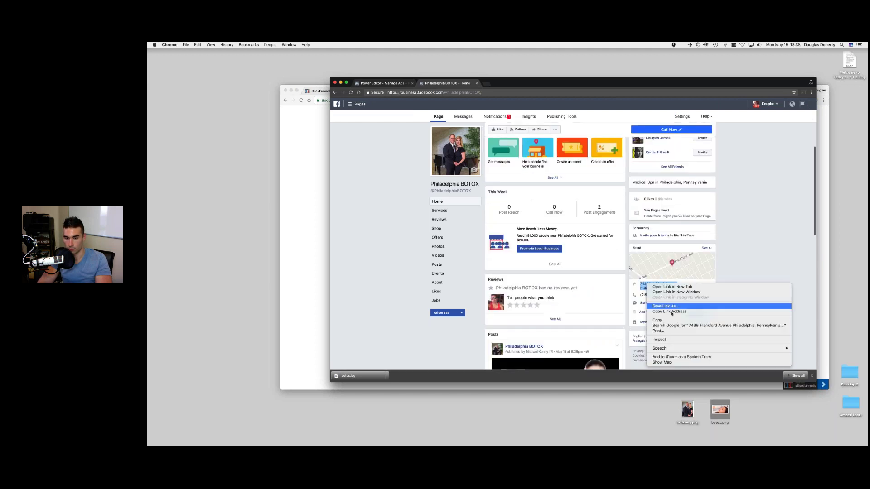
click(666, 320)
key(ctrl+shift+Tab)
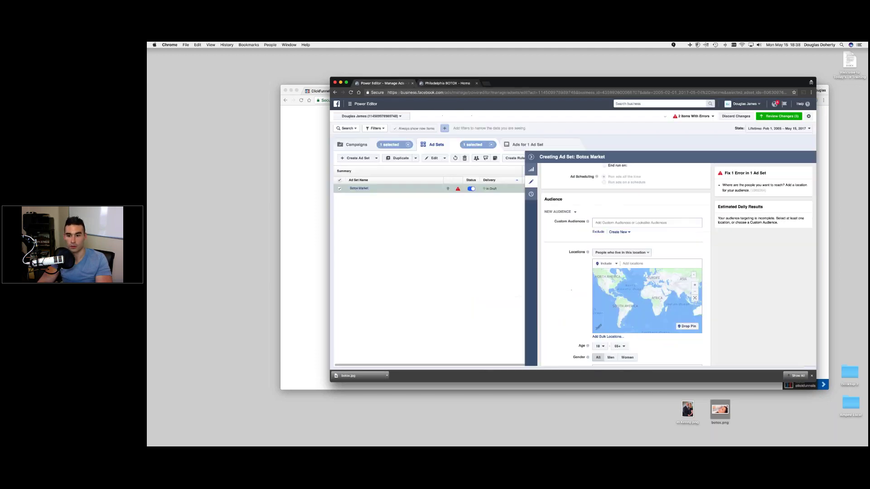
- Try pasting the clinic's address into the ad set's locations field
key(super+v)
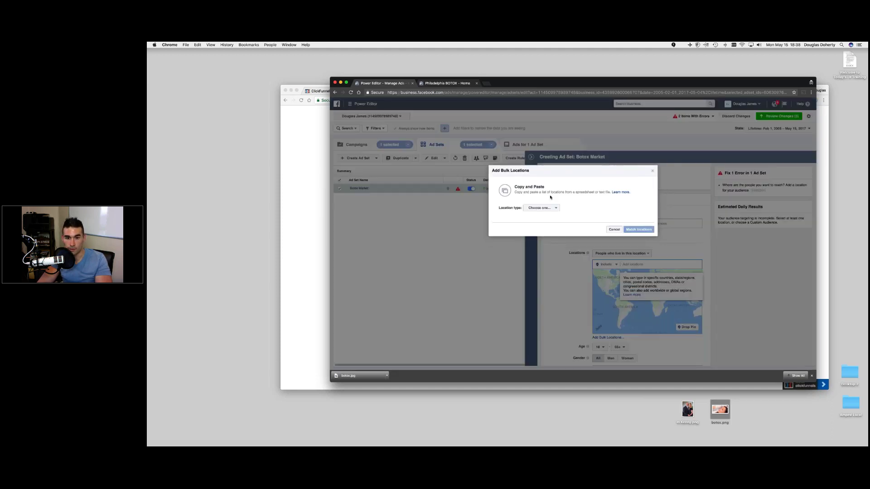
click(653, 171)
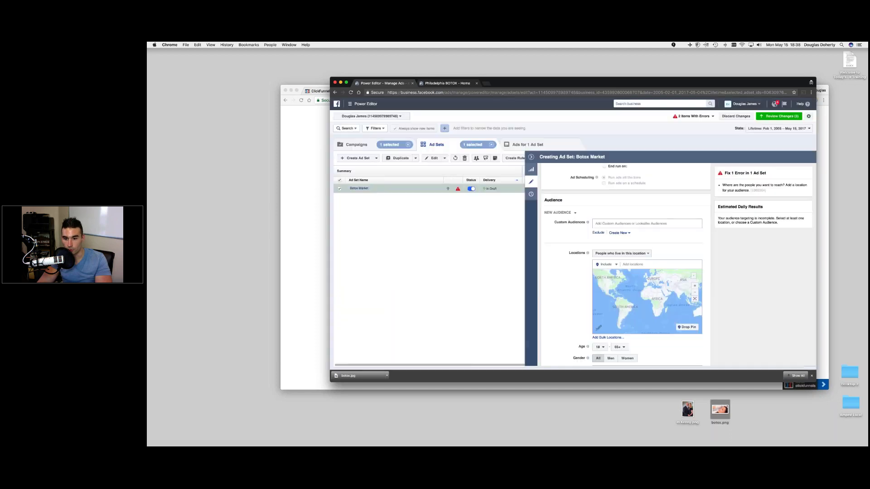
click(632, 264)
right_click(631, 264)
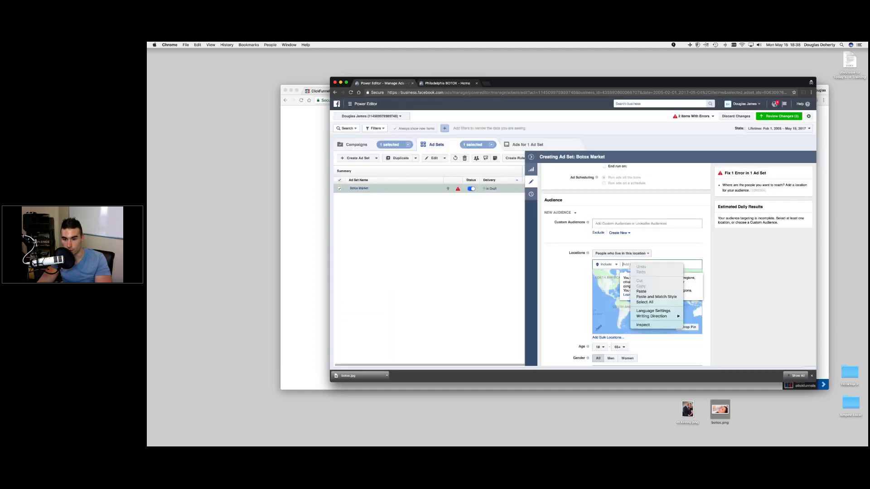
click(643, 291)
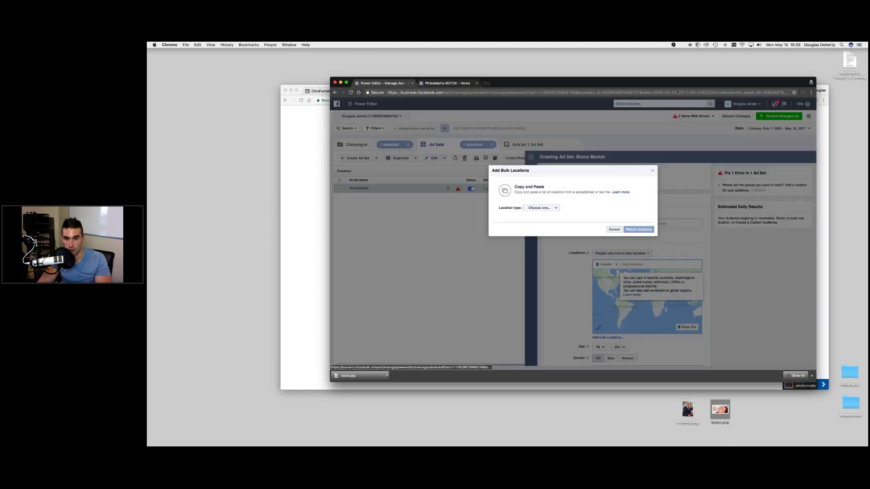
click(614, 230)
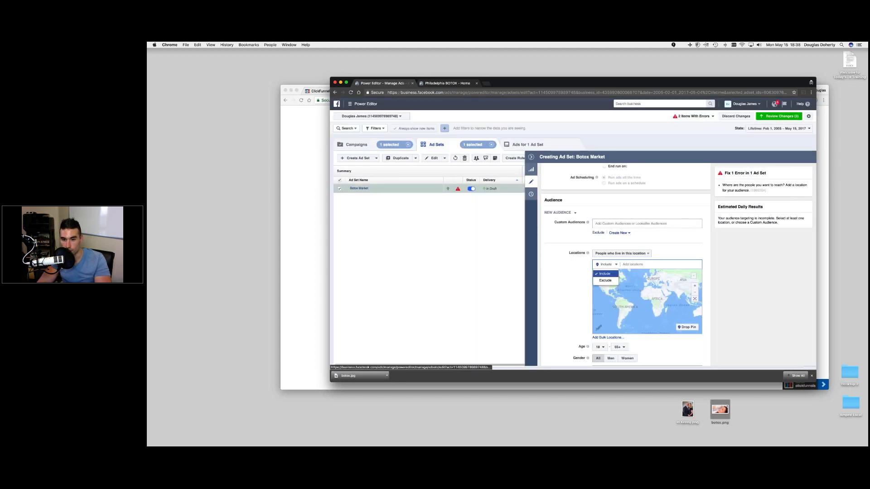
click(632, 265)
right_click(632, 265)
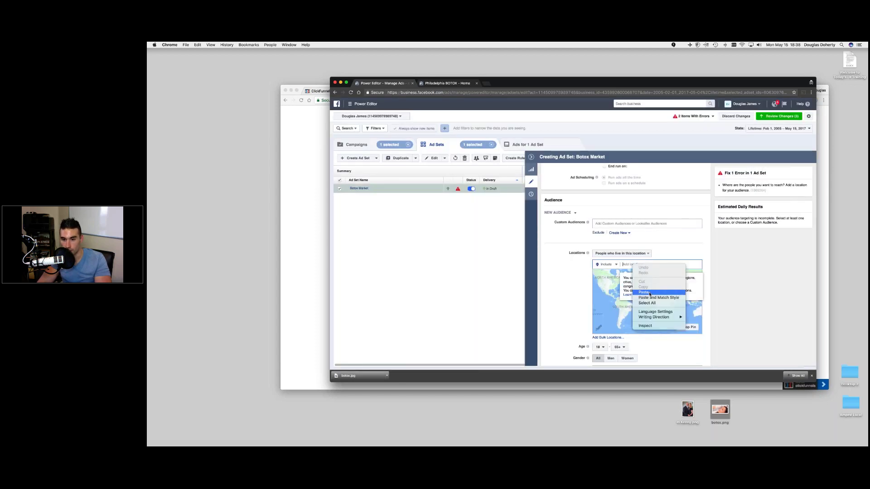
click(639, 301)
- Add the address as a bulk Address location, matching one Philadelphia location at 10 mi radius
click(608, 337)
click(541, 208)
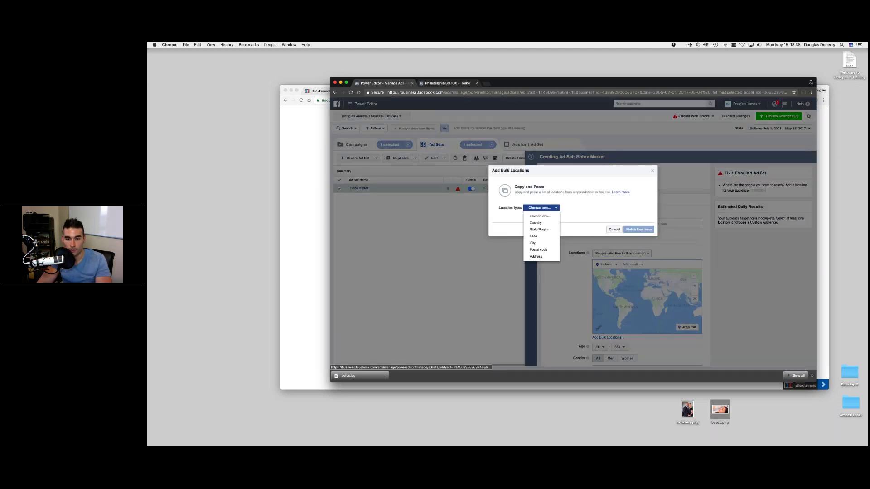
click(535, 256)
click(535, 215)
key(super+v)
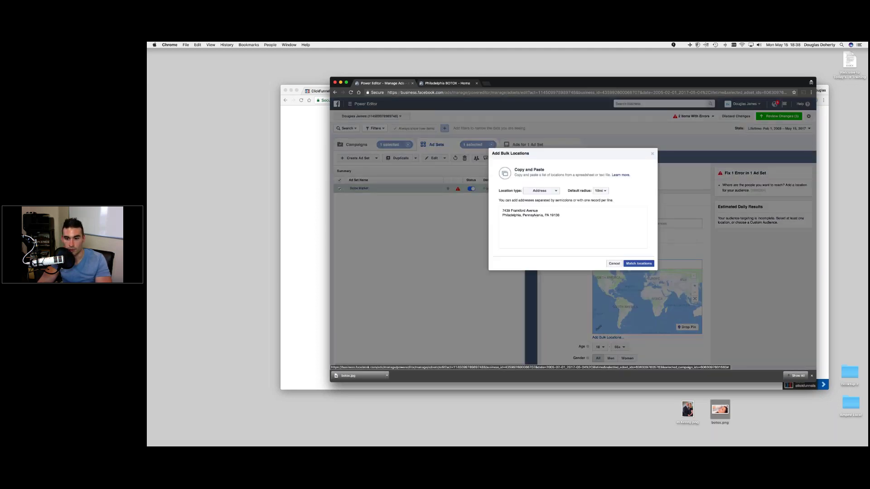
click(639, 264)
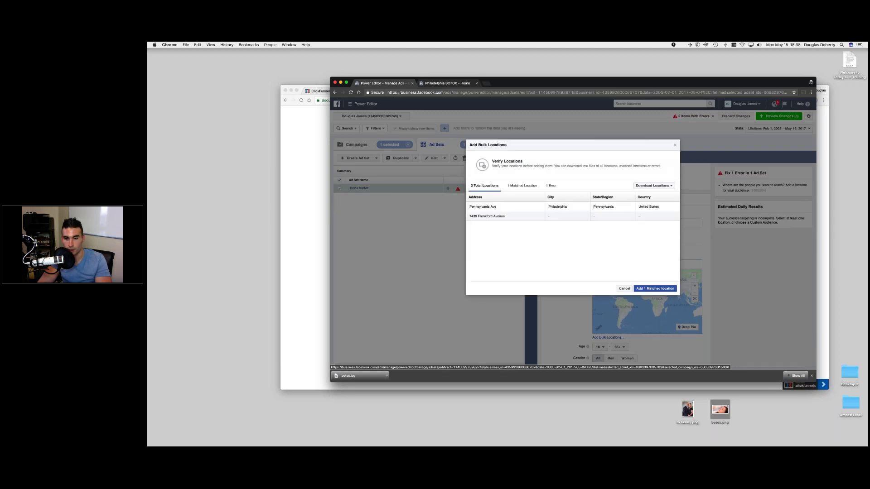
click(655, 288)
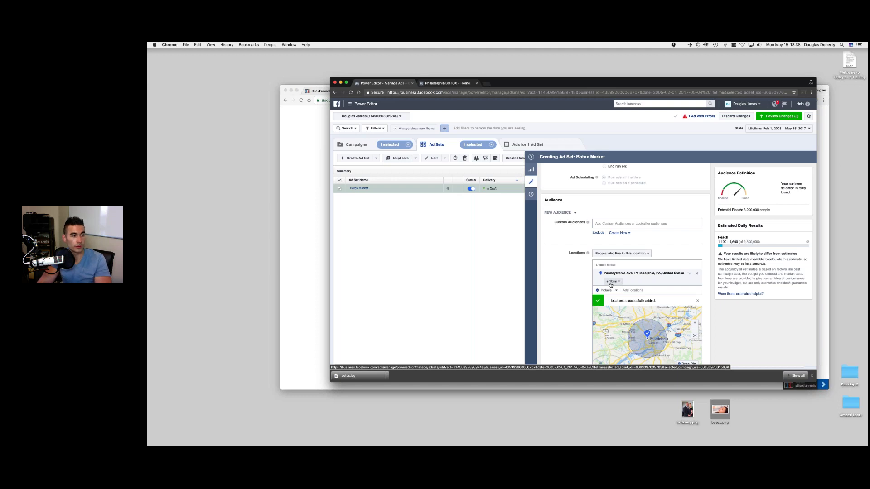
scroll(567, 263, down, 3)
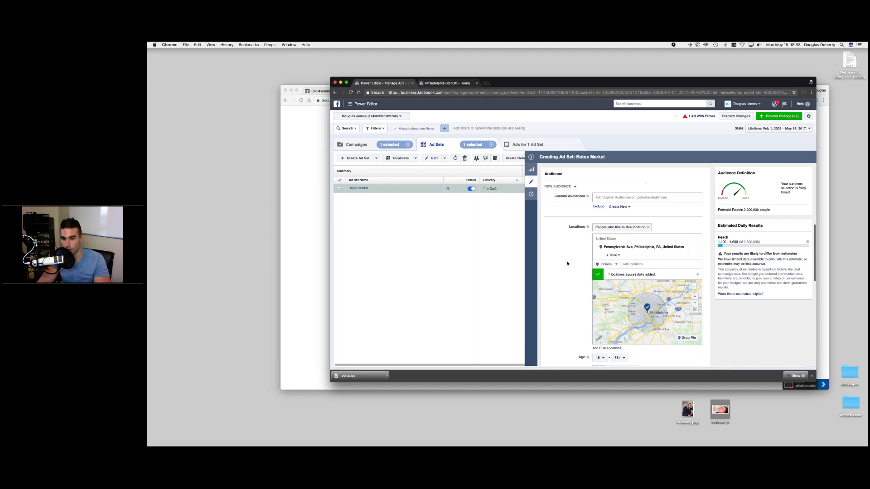
- Set the minimum age to 27 and gender to Women, checking the 1,200,000 potential reach
scroll(604, 268, down, 5)
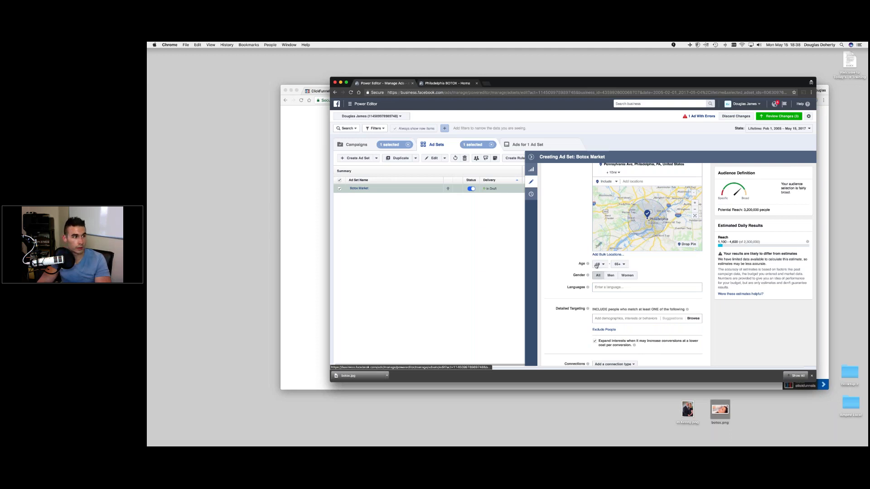
scroll(596, 265, up, 1)
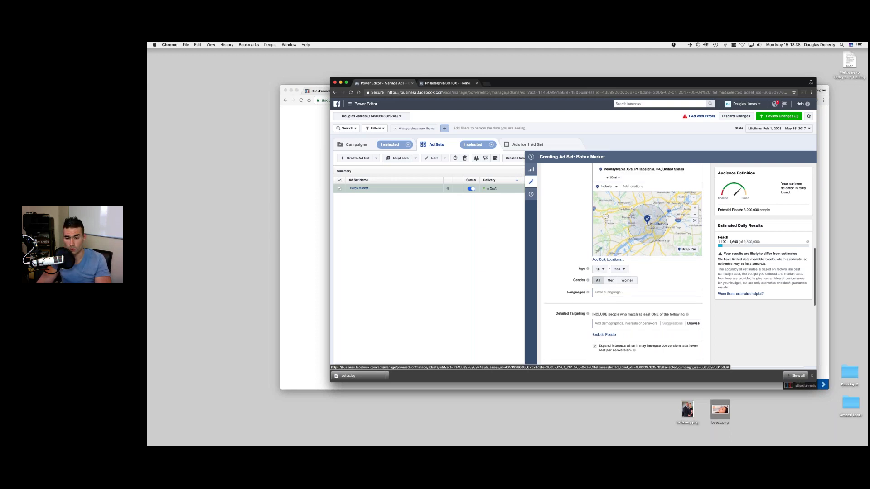
click(599, 269)
scroll(602, 313, down, 3)
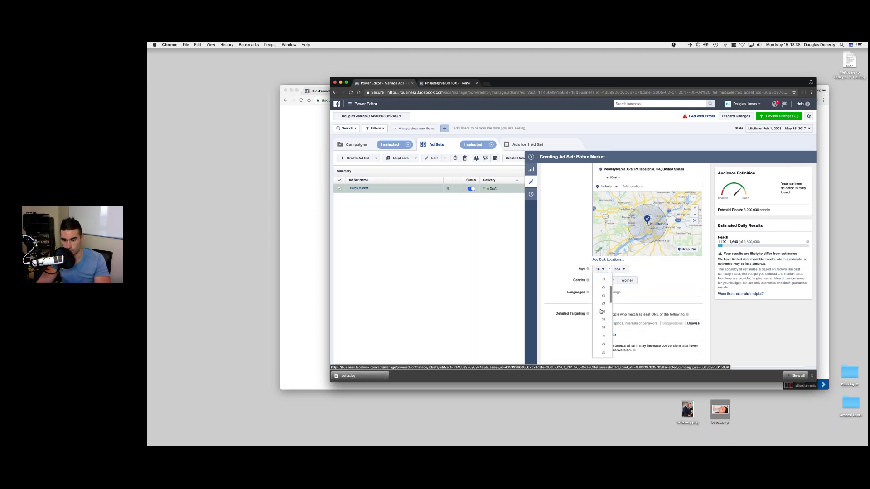
click(601, 329)
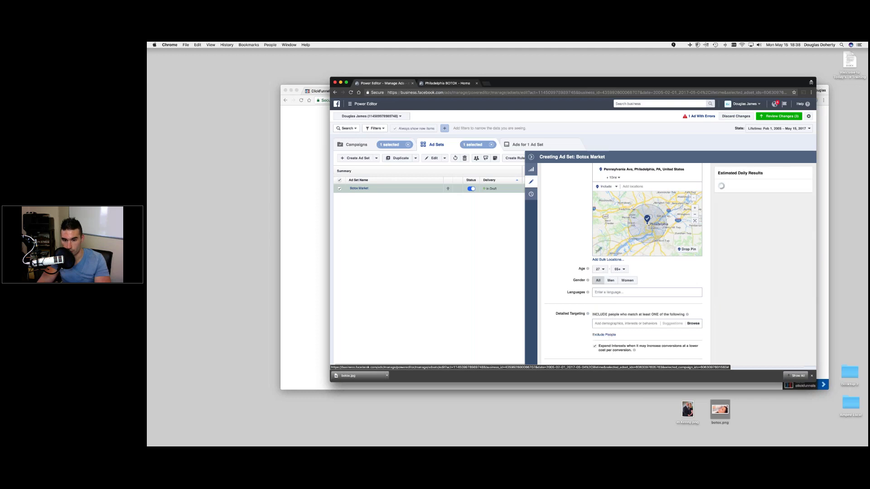
click(628, 281)
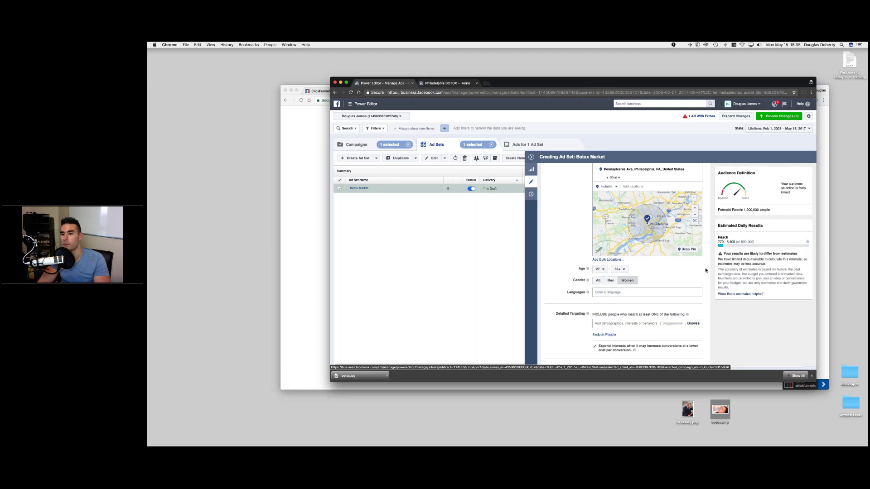
scroll(706, 270, up, 2)
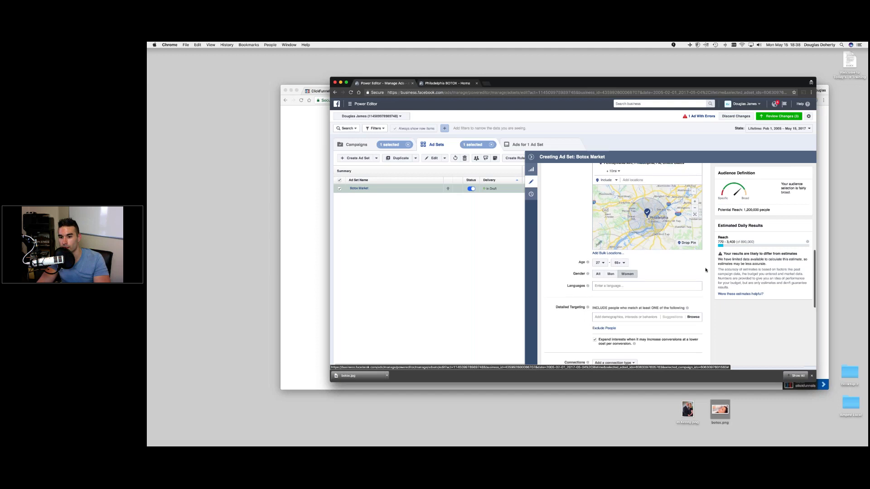
drag(744, 210, 770, 210)
click(765, 209)
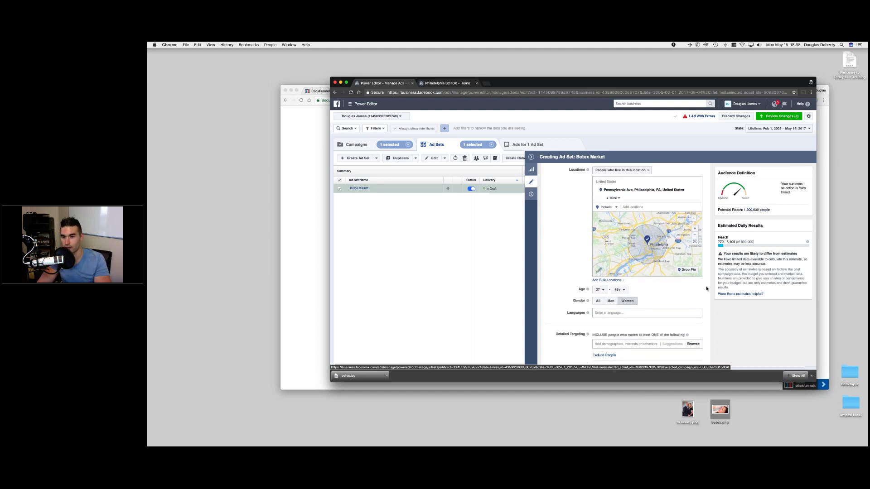
scroll(690, 290, down, 1)
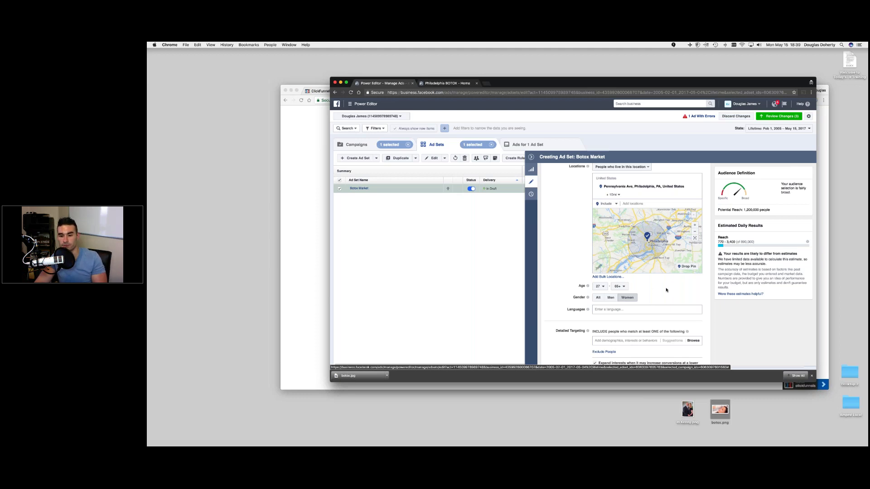
scroll(665, 290, down, 2)
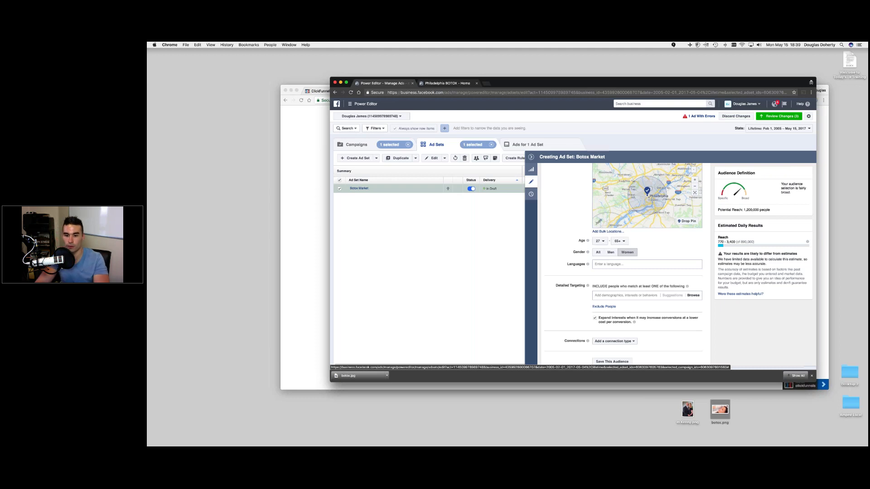
click(625, 296)
- Clear the 'botox' detailed targeting entry and uncheck 'Expand interests when it may increase conversions'
text(botox)
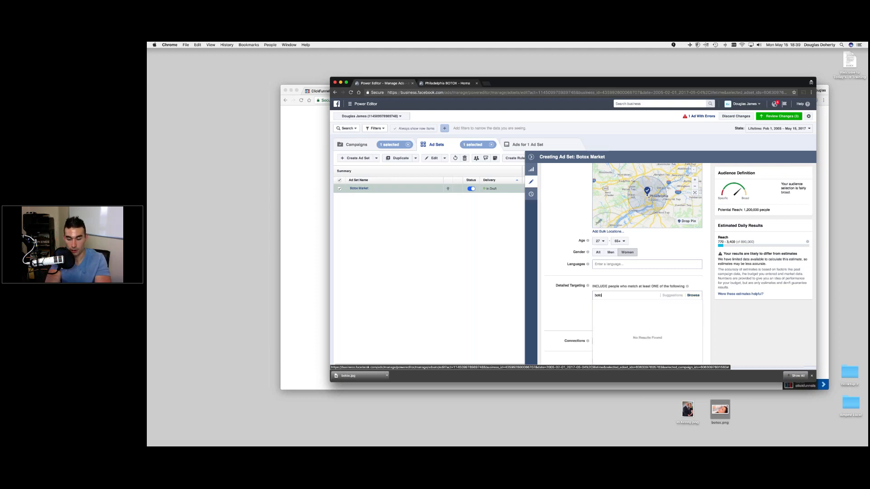
click(567, 298)
click(617, 295)
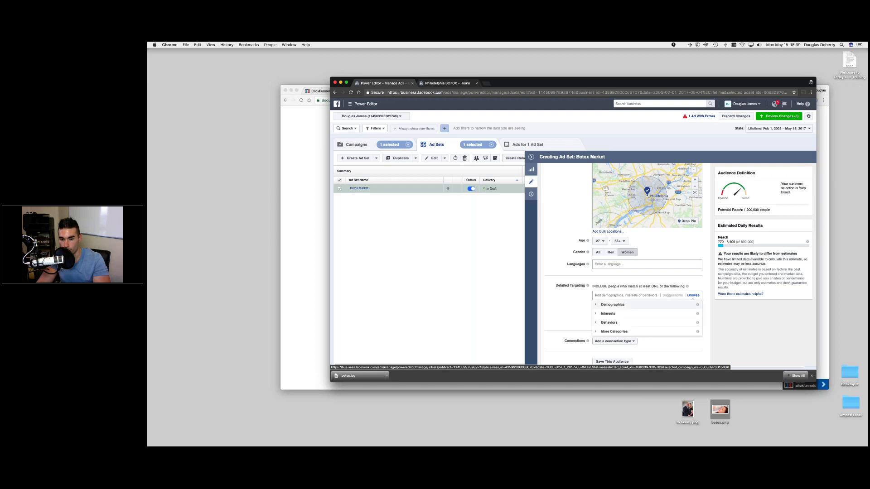
click(617, 299)
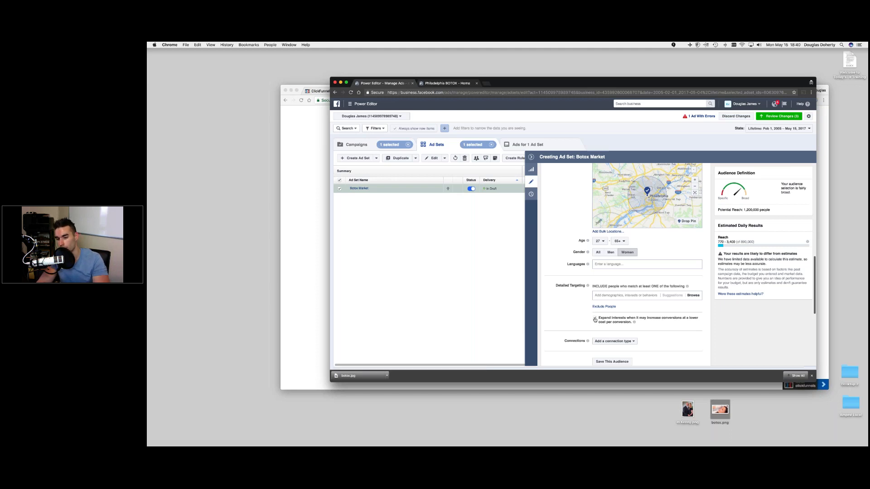
click(594, 320)
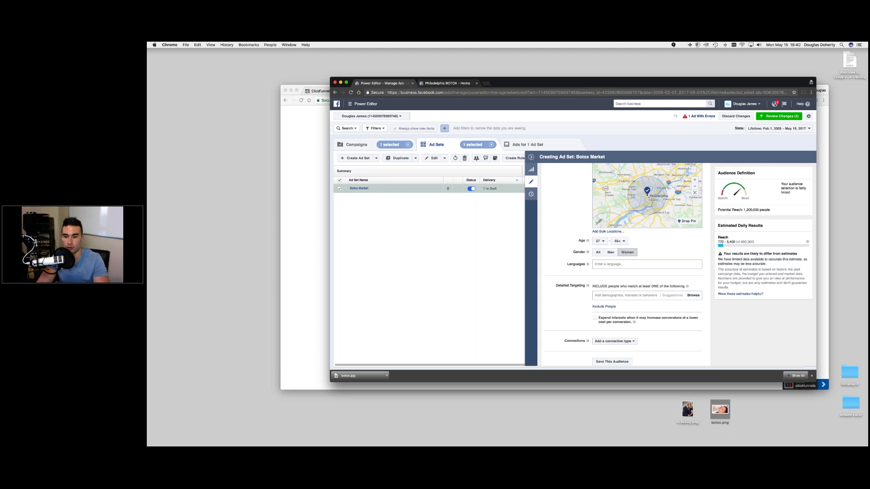
- Switch to Edit Placements and uncheck Audience Network, Instagram Feed, Right Column and Instant Articles
scroll(634, 268, down, 5)
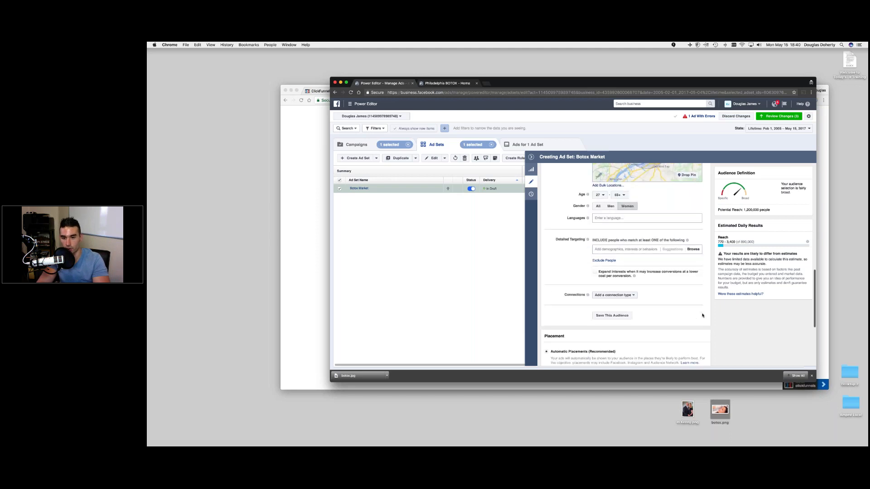
click(564, 336)
scroll(664, 324, down, 6)
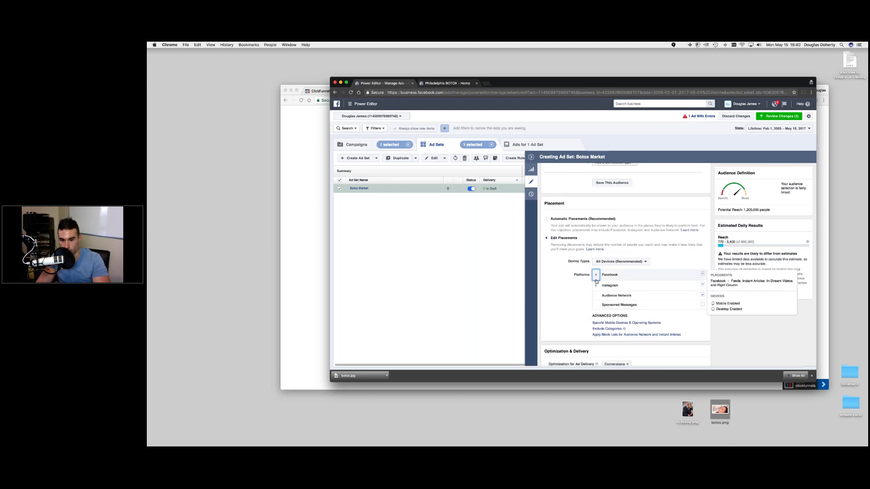
scroll(566, 302, down, 2)
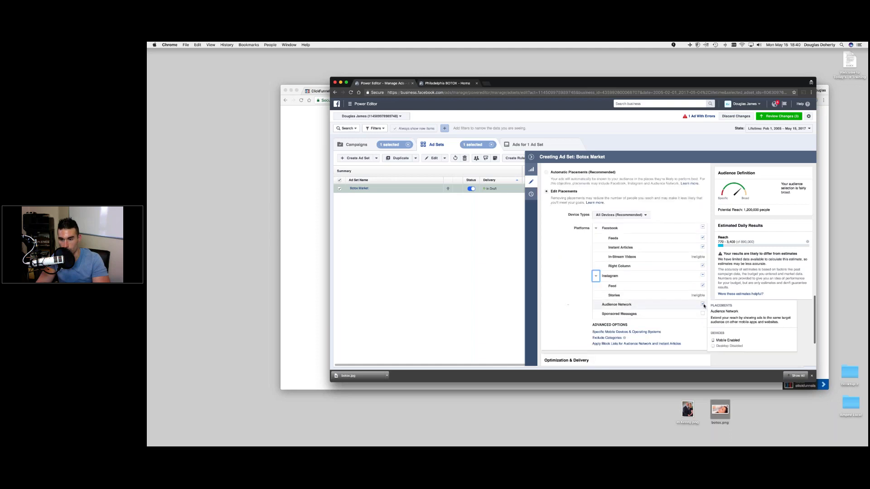
click(702, 304)
click(702, 286)
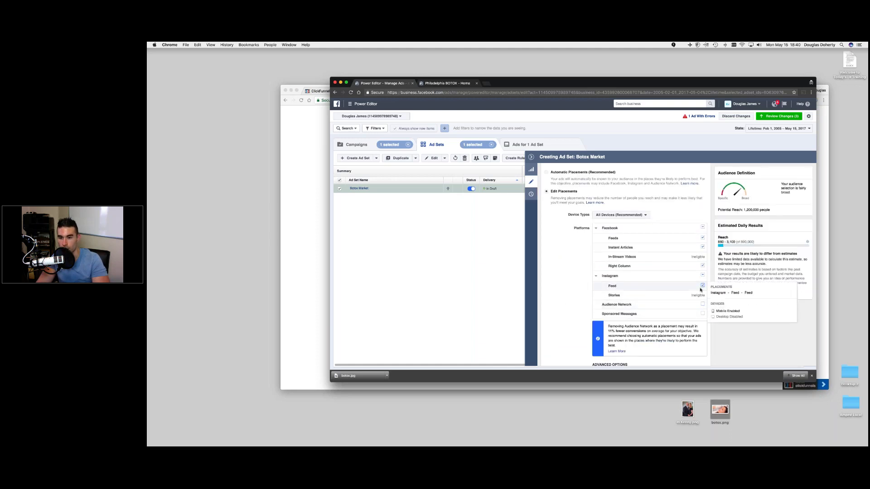
click(703, 267)
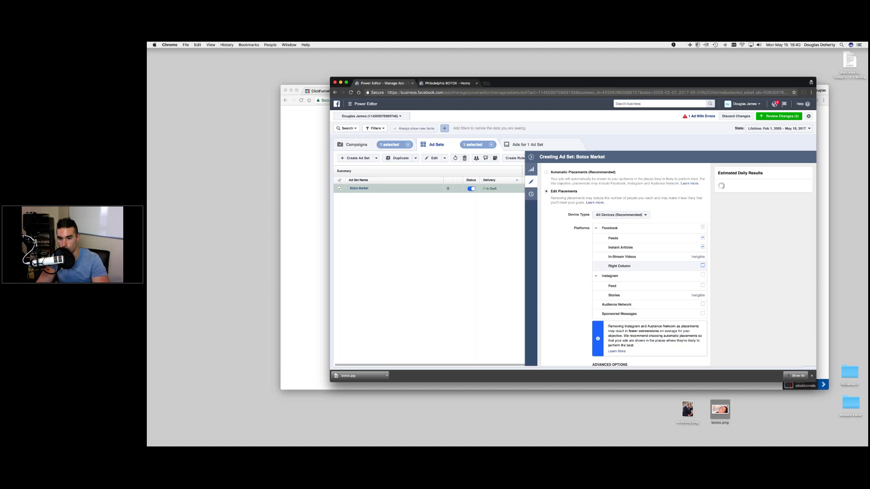
click(702, 247)
scroll(625, 265, up, 5)
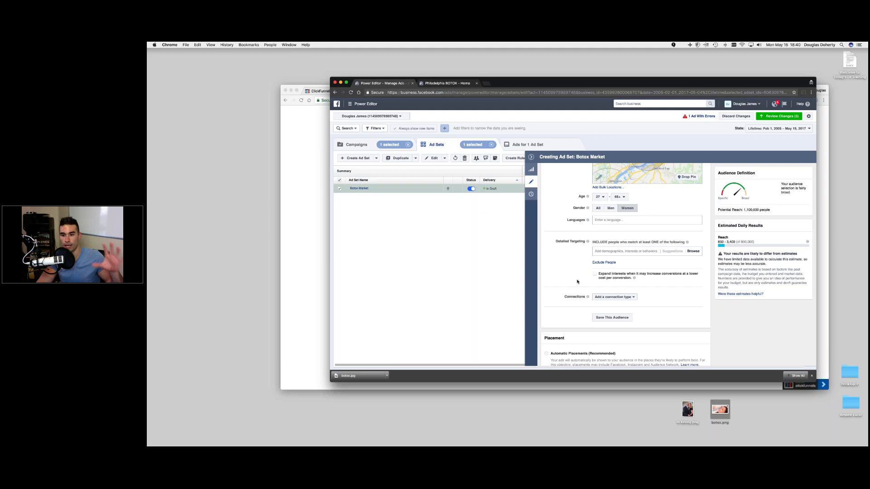
scroll(577, 282, up, 5)
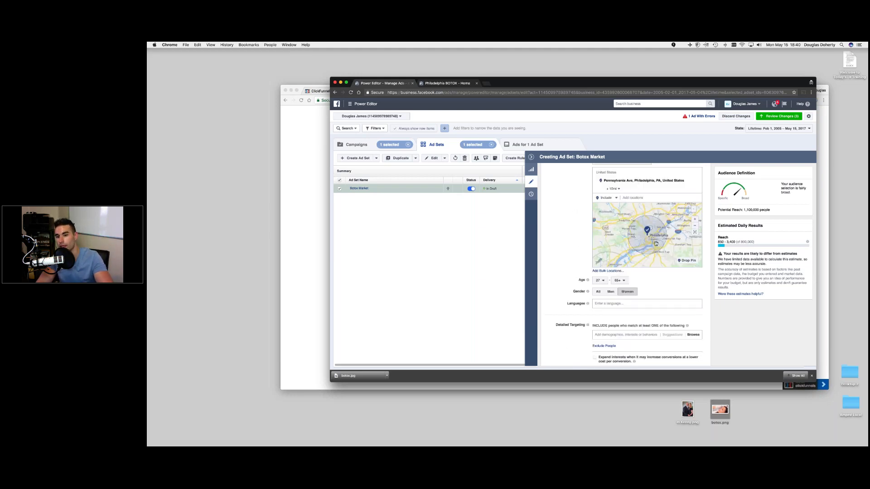
scroll(655, 243, down, 3)
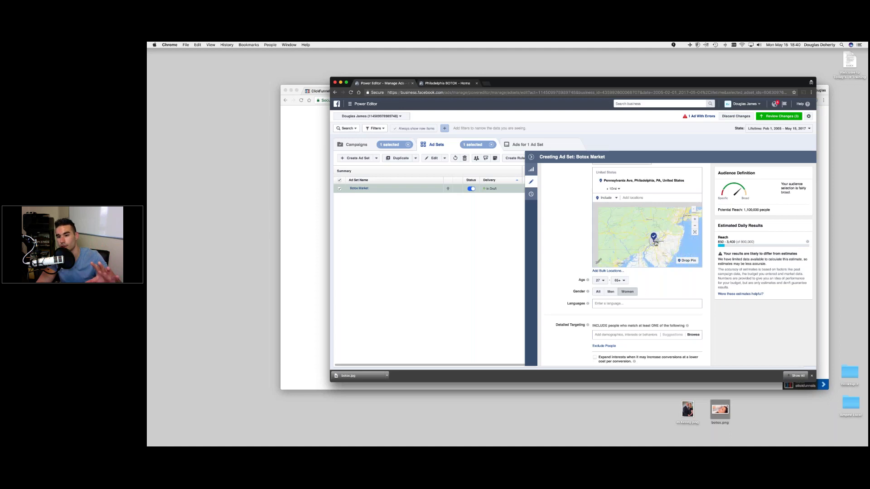
scroll(655, 243, up, 3)
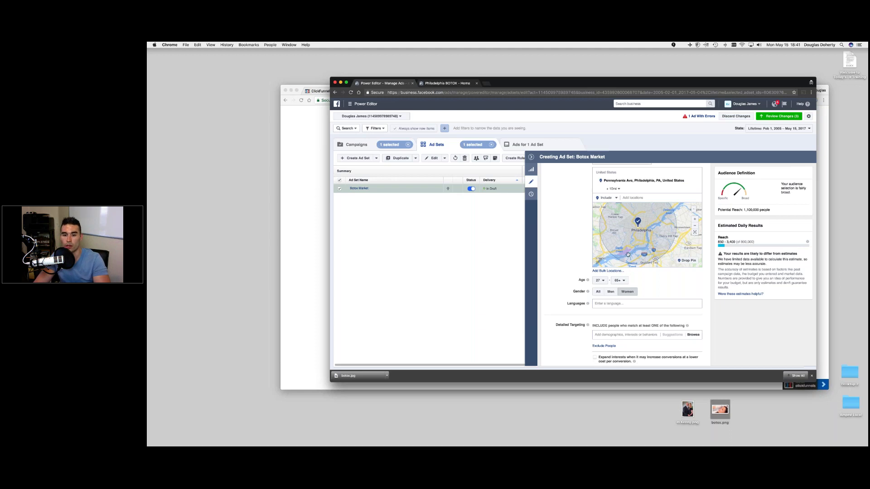
scroll(564, 272, down, 4)
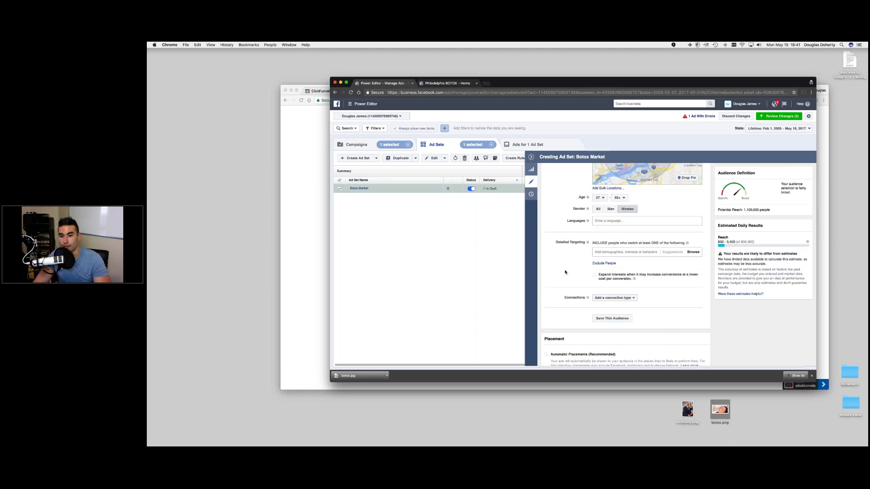
scroll(564, 271, up, 1)
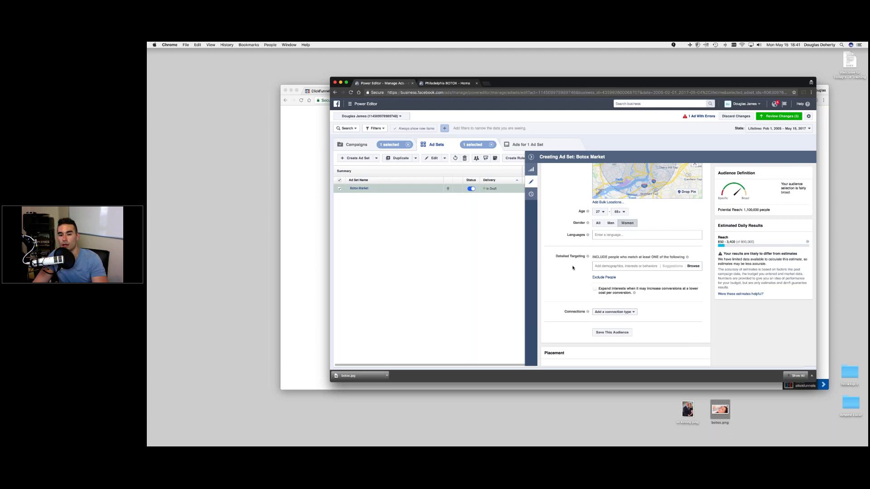
- Keep All Devices as the ad set's device type
scroll(573, 267, down, 3)
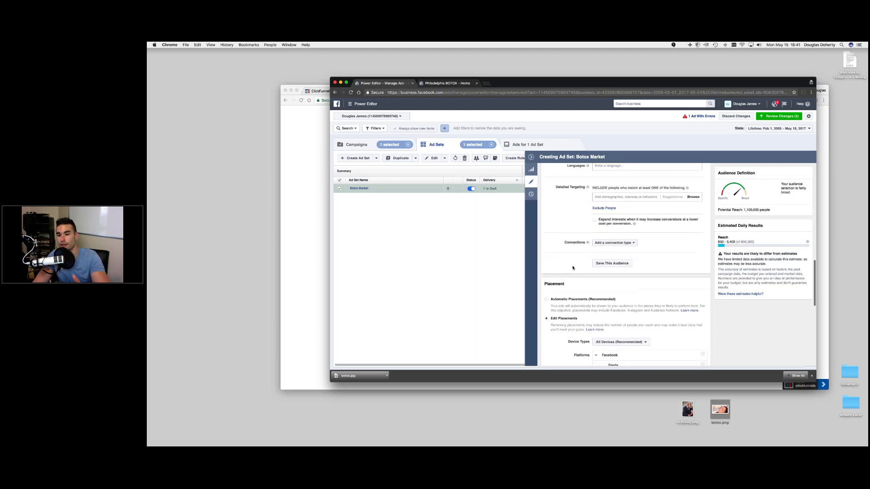
scroll(572, 268, down, 4)
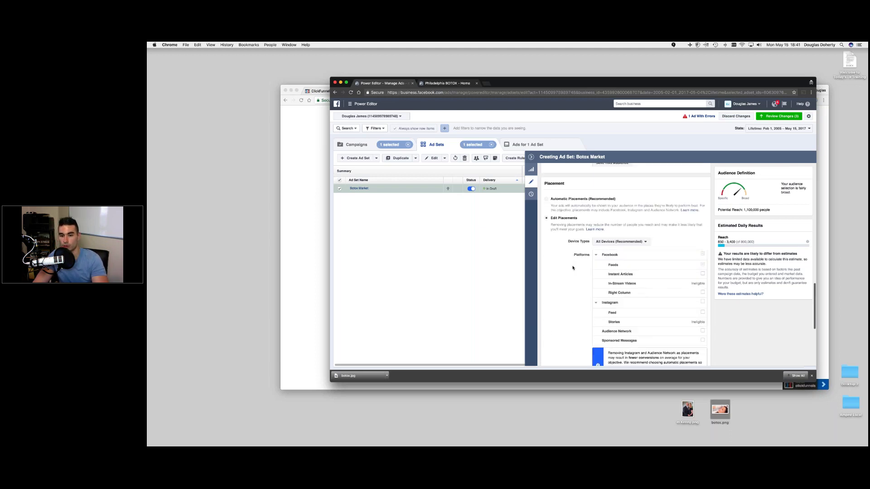
click(636, 241)
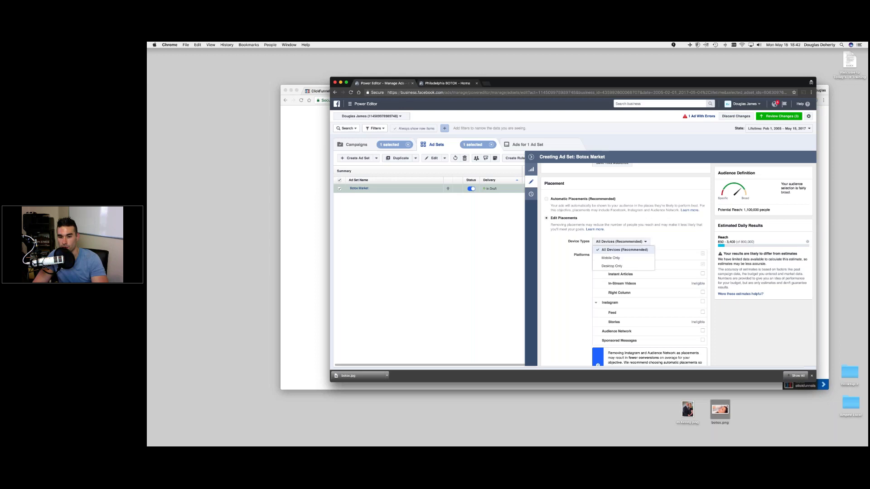
click(604, 252)
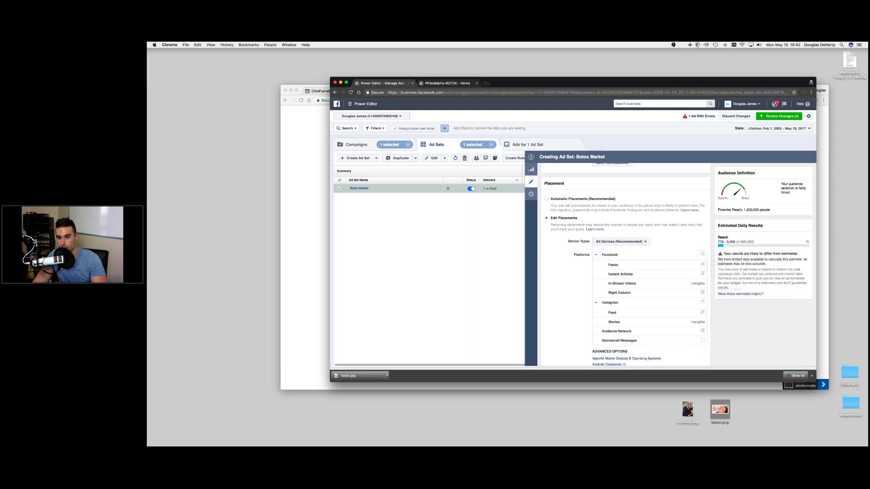
- Remove Audience Network, Instagram, Right Column and Instant Articles, leaving only Facebook Feeds
scroll(706, 227, down, 1)
click(702, 300)
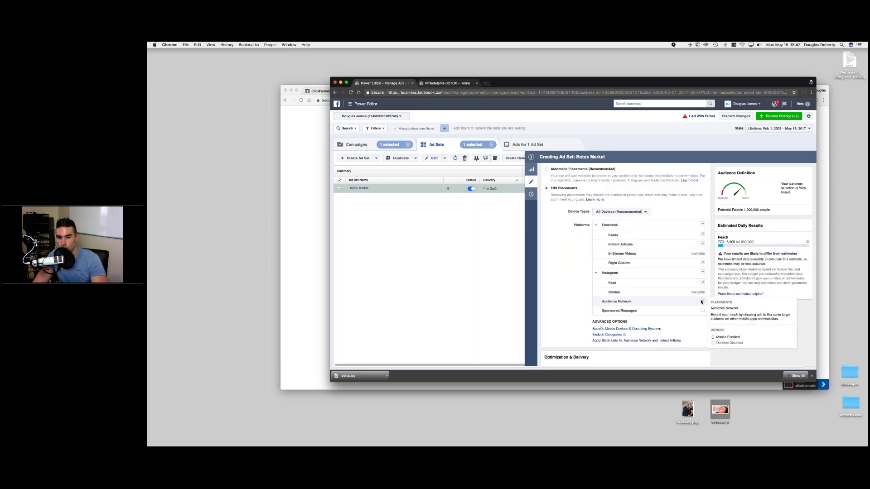
click(703, 272)
click(702, 262)
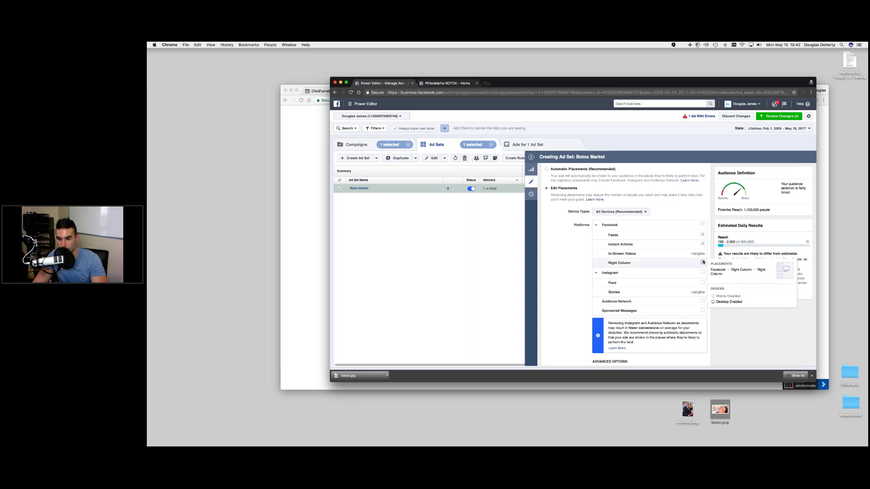
click(702, 244)
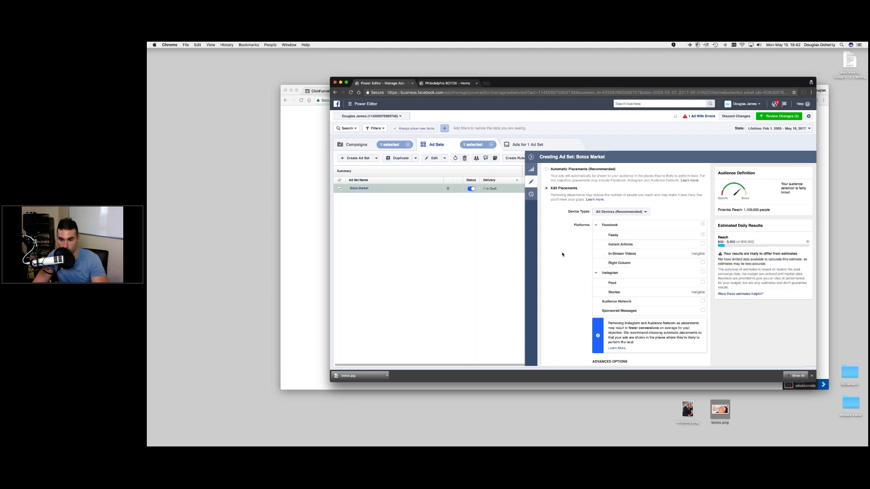
scroll(562, 254, down, 5)
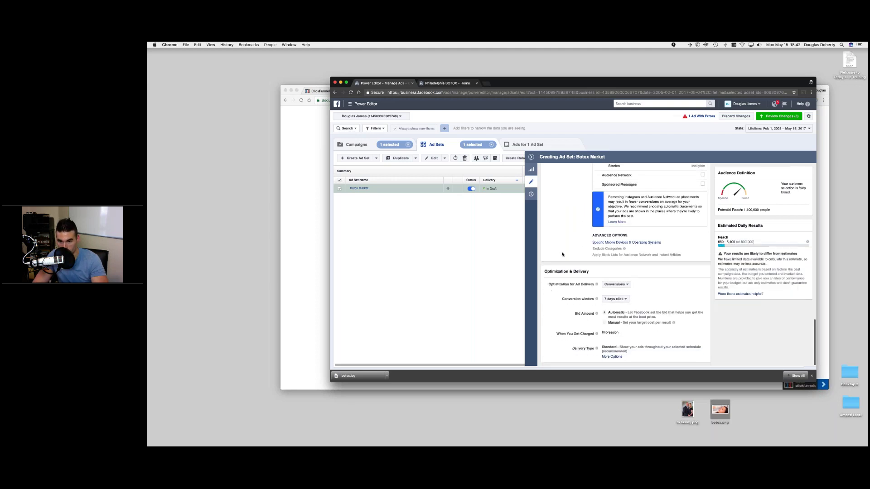
- Set the ad set's delivery optimization to Link Clicks
click(615, 285)
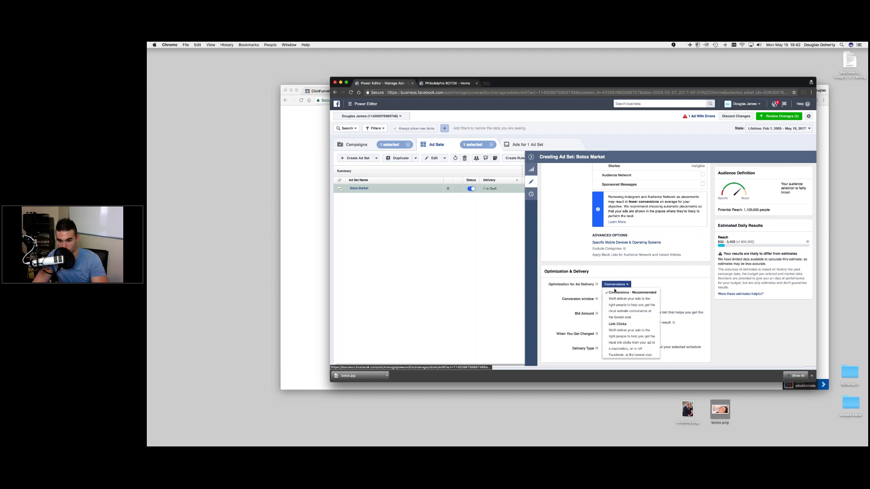
click(608, 334)
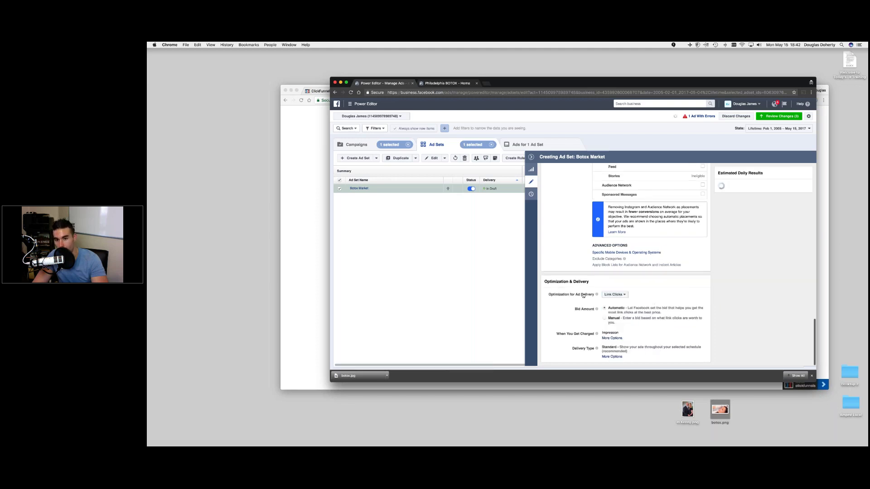
scroll(625, 271, up, 10)
scroll(625, 265, down, 10)
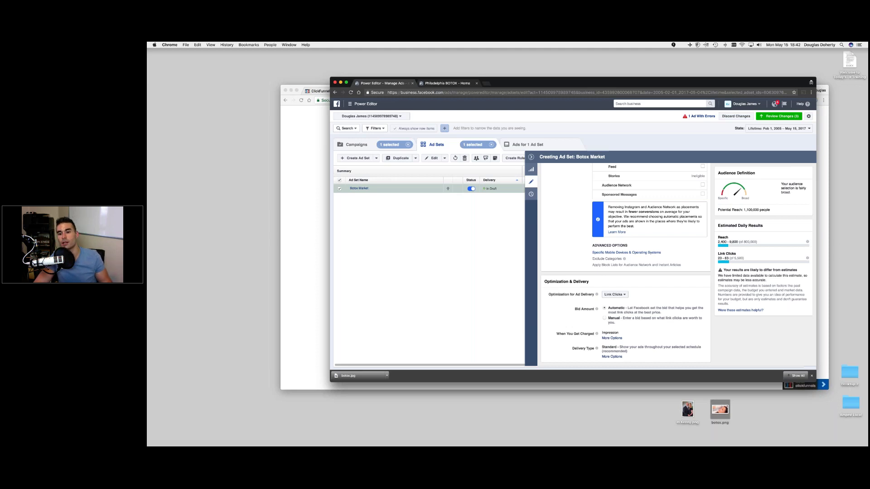
click(615, 294)
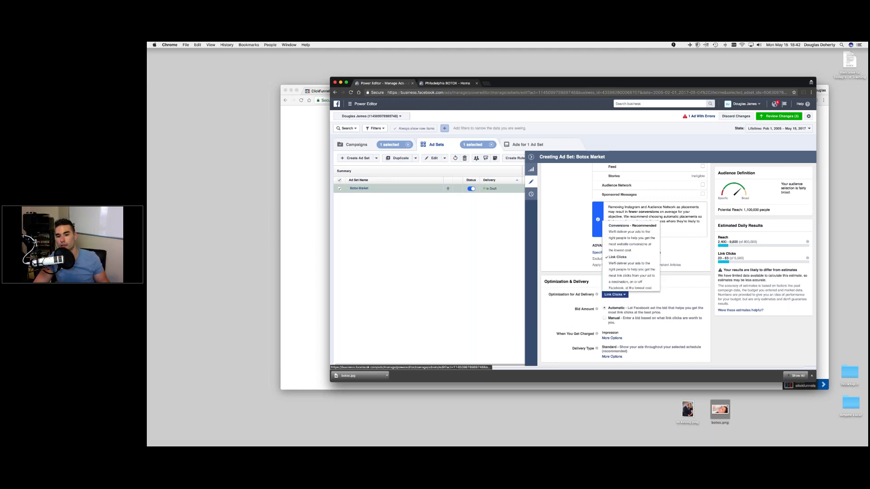
click(555, 313)
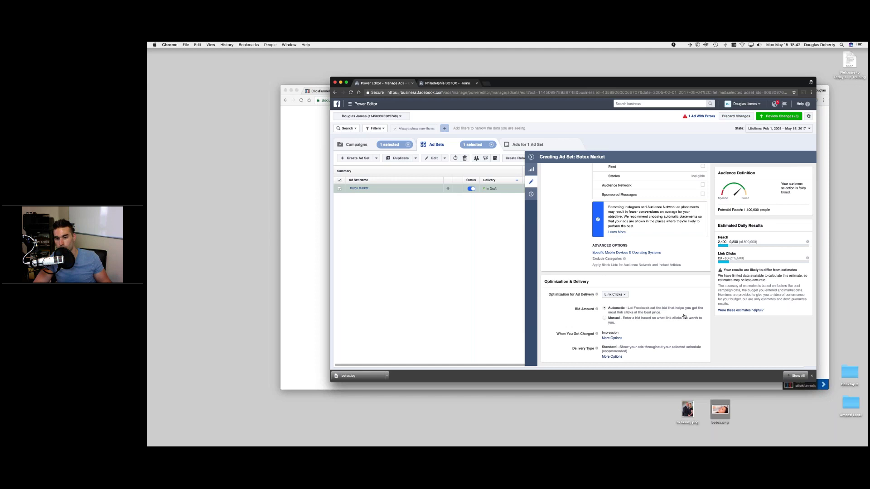
- Show the ads inside the Botox Market ad set and select the 50% OFF ad
scroll(711, 306, up, 2)
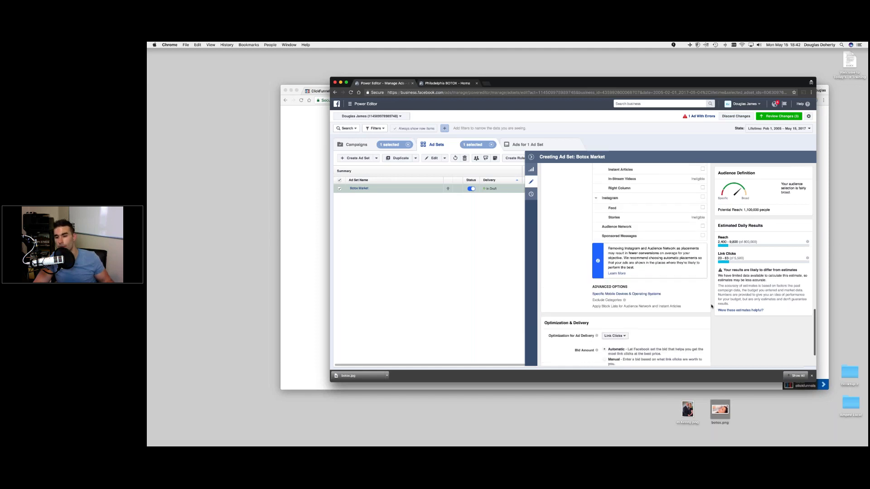
scroll(711, 307, up, 1)
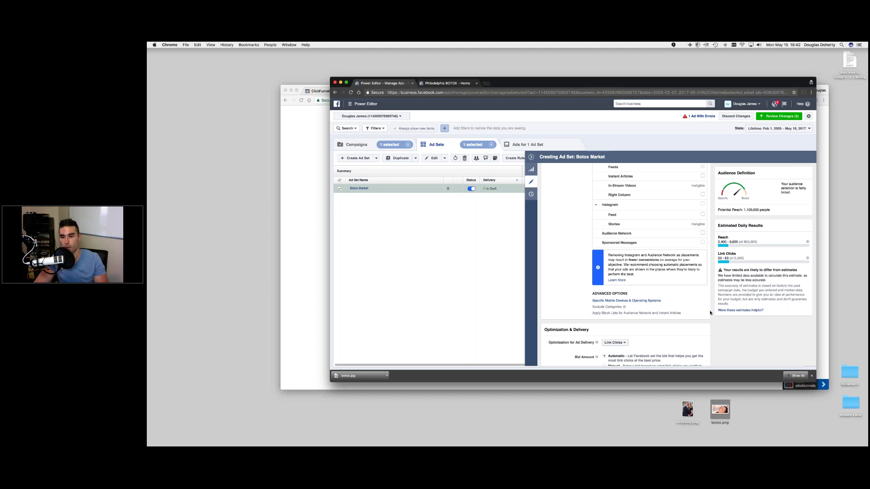
scroll(698, 303, up, 5)
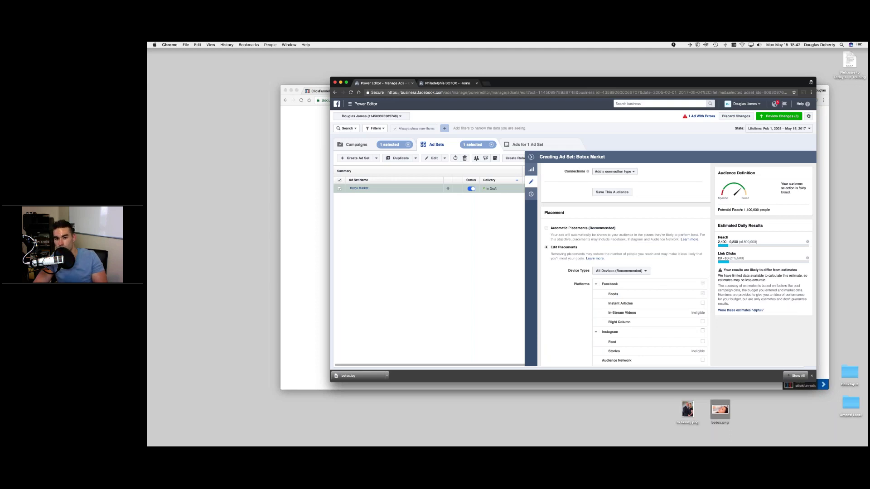
scroll(625, 263, up, 4)
scroll(625, 263, up, 8)
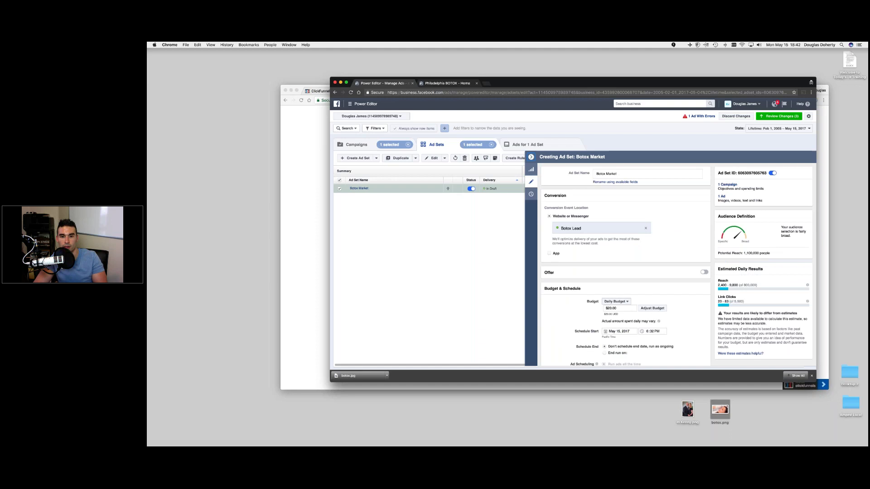
click(531, 157)
click(517, 145)
click(340, 189)
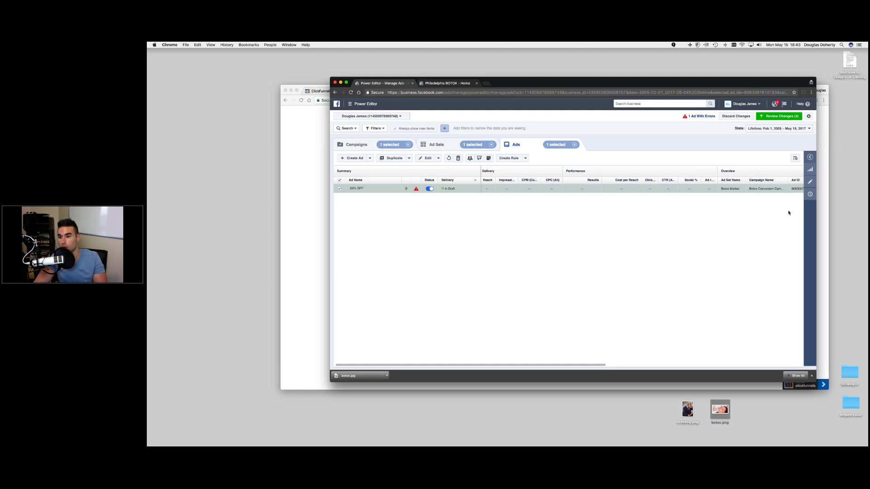
- Open the 50% OFF ad's editor and list the available Facebook Pages
click(810, 182)
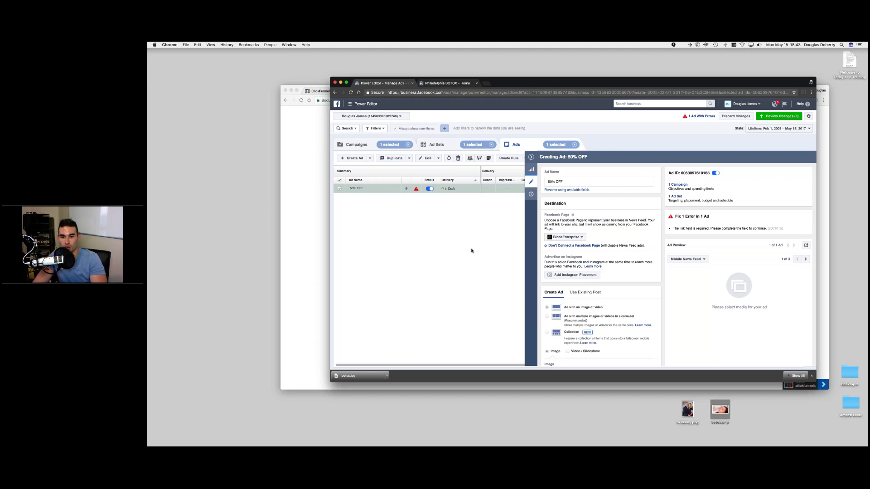
click(578, 240)
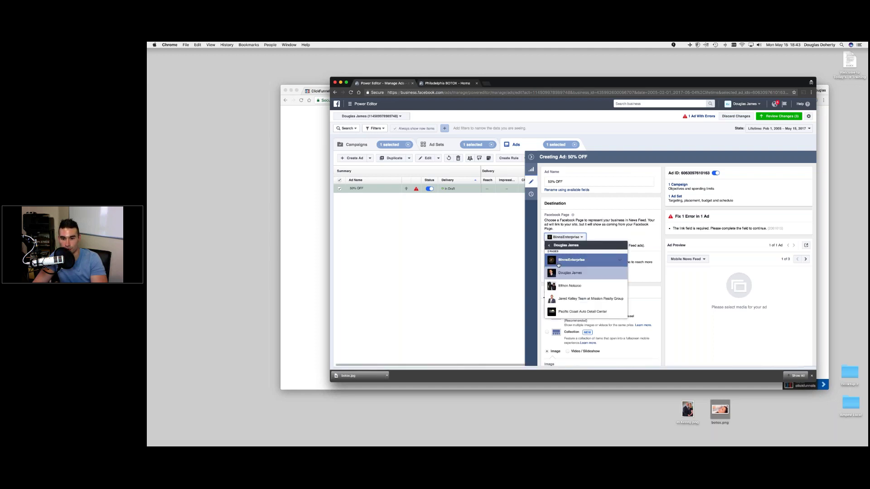
- Choose Philadelphia BOTOX from the Personal group as the ad's Facebook Page
click(558, 245)
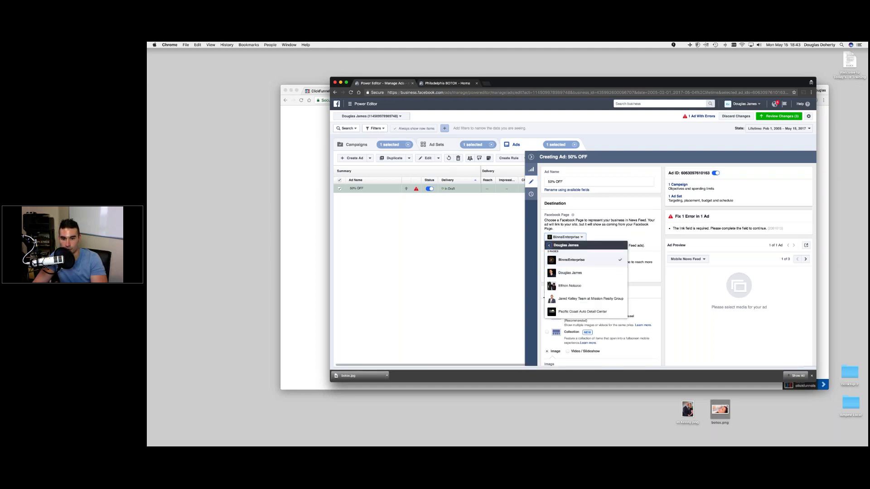
click(567, 259)
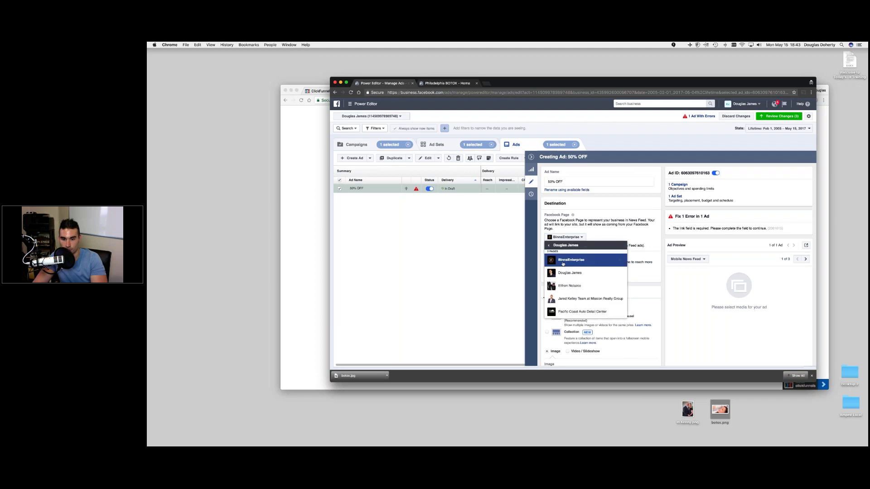
scroll(562, 264, down, 1)
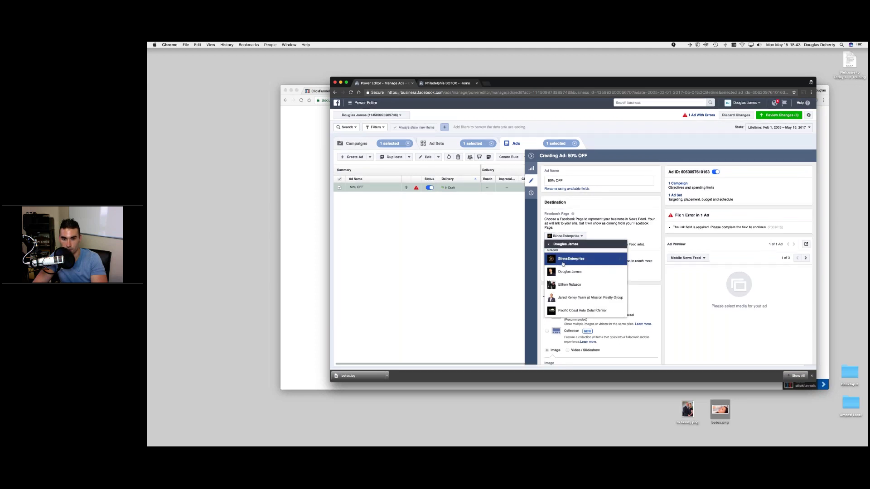
click(559, 245)
click(562, 258)
scroll(562, 258, up, 1)
click(549, 244)
click(561, 247)
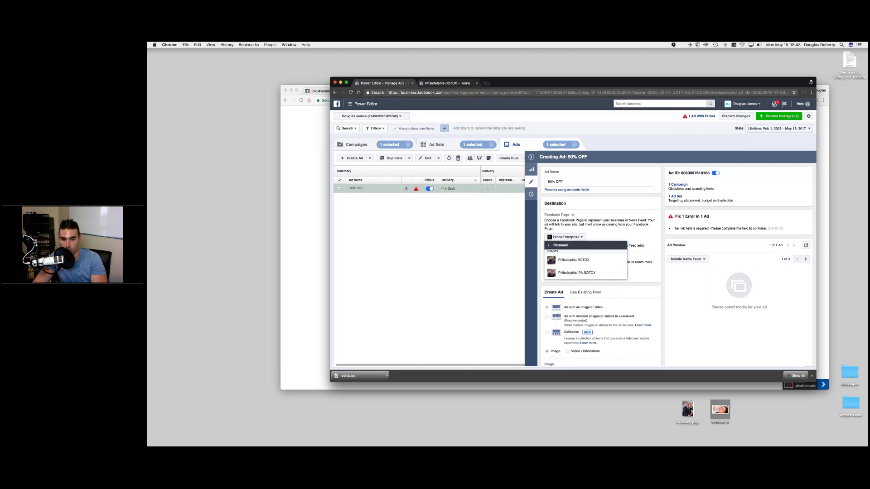
click(562, 262)
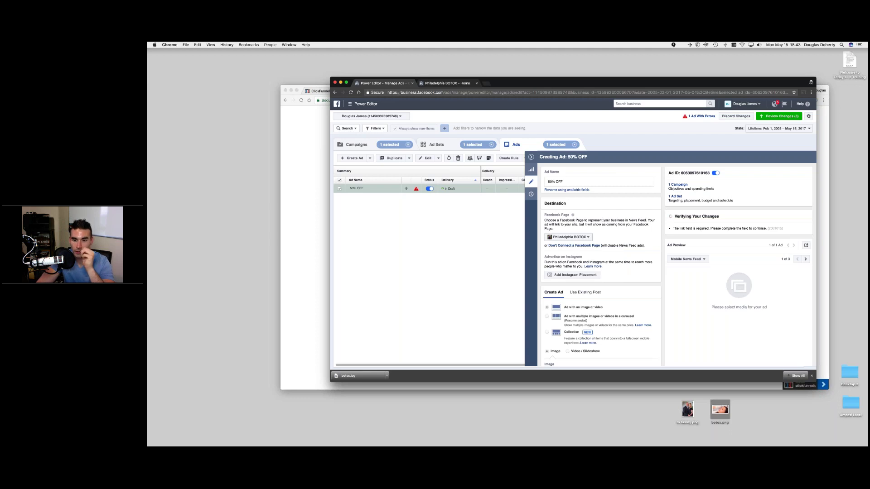
- Scroll down the ad editor, then bring the ClickFunnels browser window forward
scroll(608, 290, down, 2)
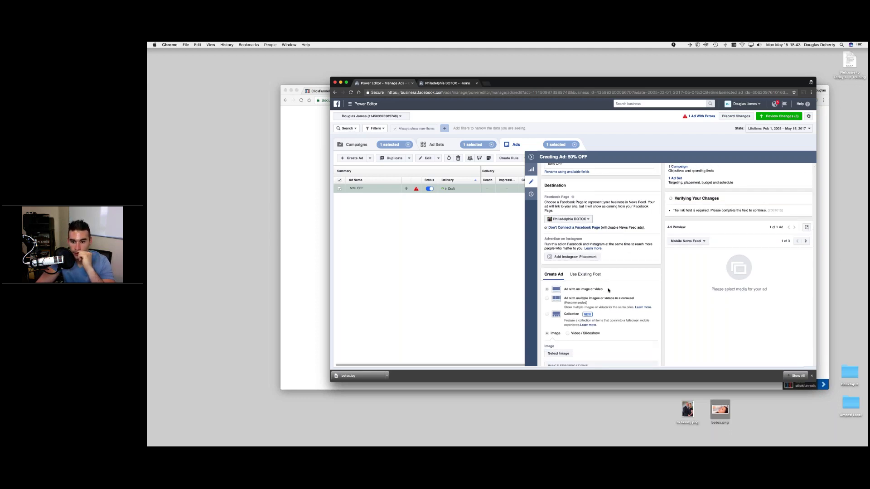
scroll(608, 290, down, 2)
scroll(608, 291, down, 4)
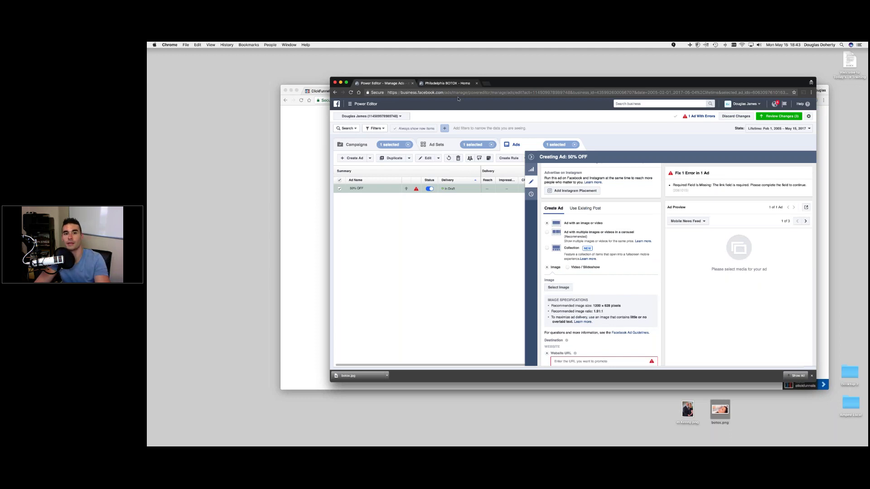
drag(542, 85, 529, 119)
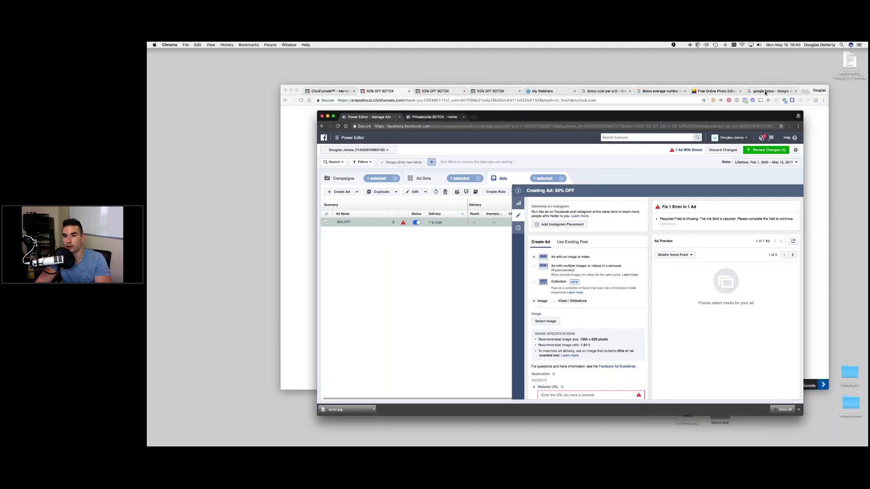
click(724, 91)
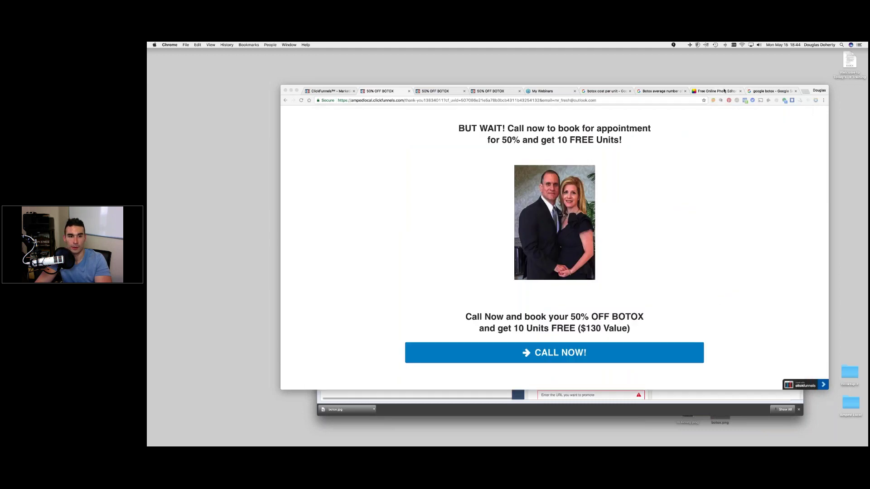
- Switch to the Fotor photo editor, open its Design section, and enlarge the browser window
click(724, 91)
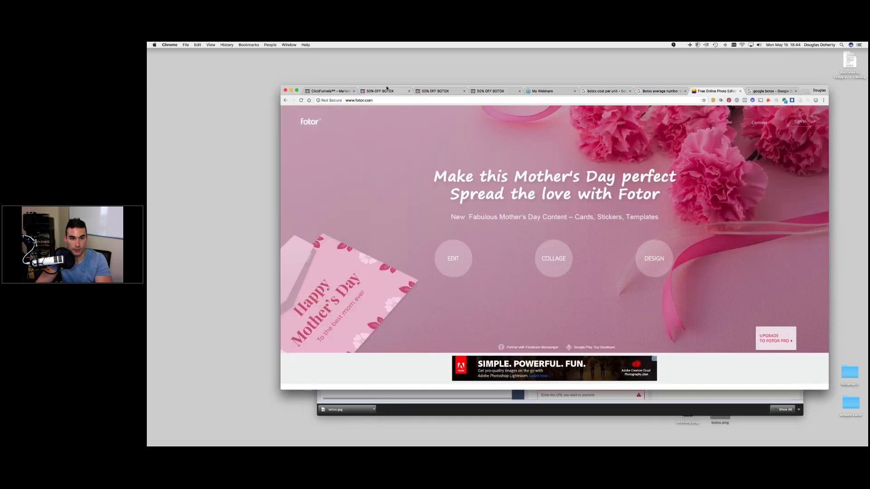
drag(386, 87, 380, 62)
click(654, 237)
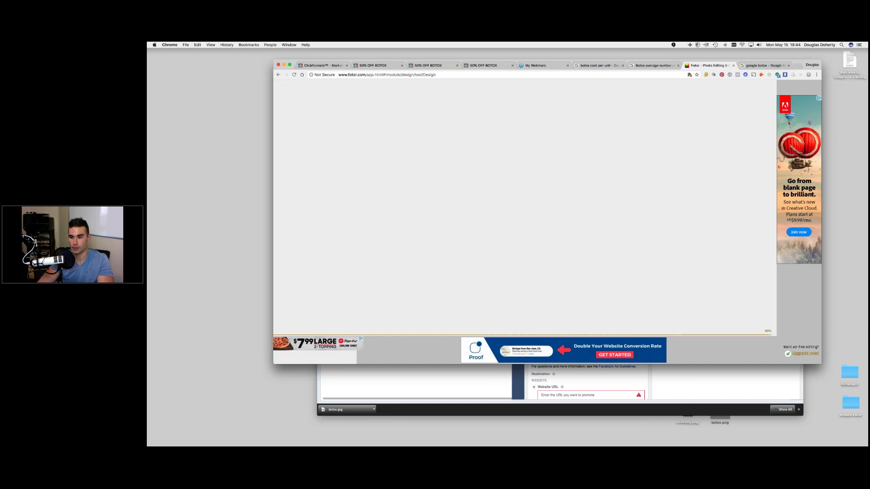
drag(821, 364, 842, 376)
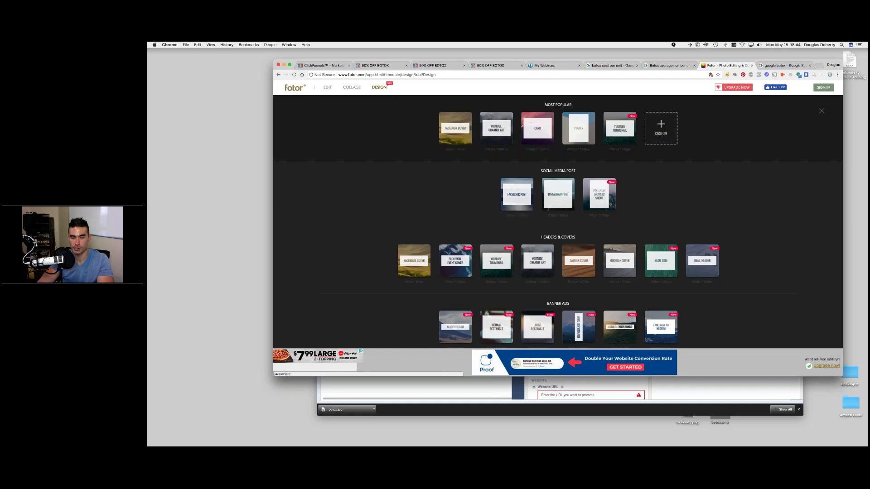
- Create a Custom Fotor design with a 1200 × 628 pixel canvas
click(661, 129)
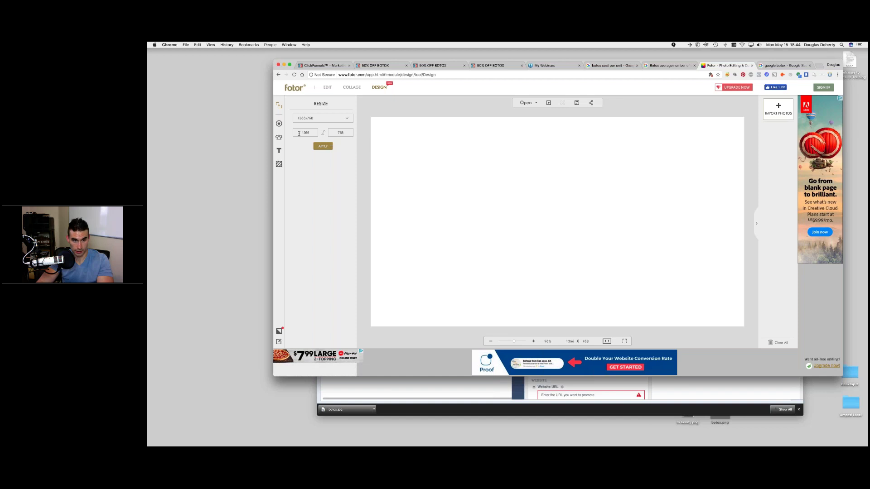
double_click(314, 133)
text(1200)
double_click(343, 133)
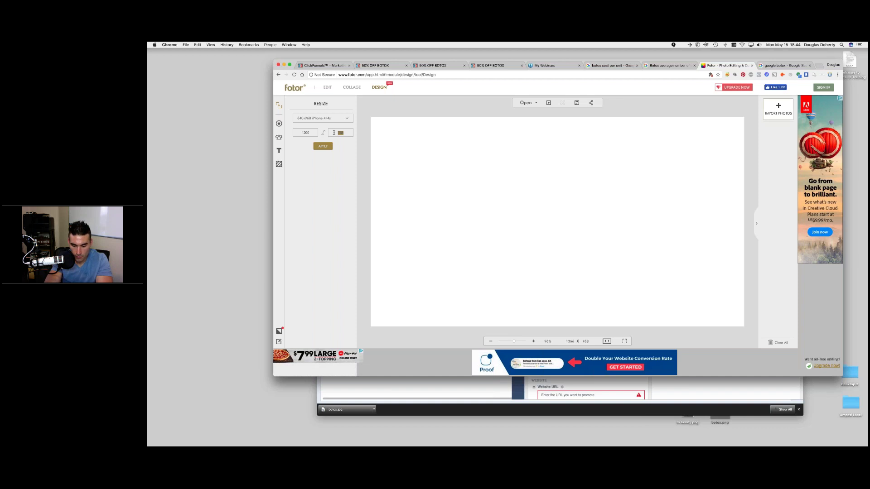
text(628)
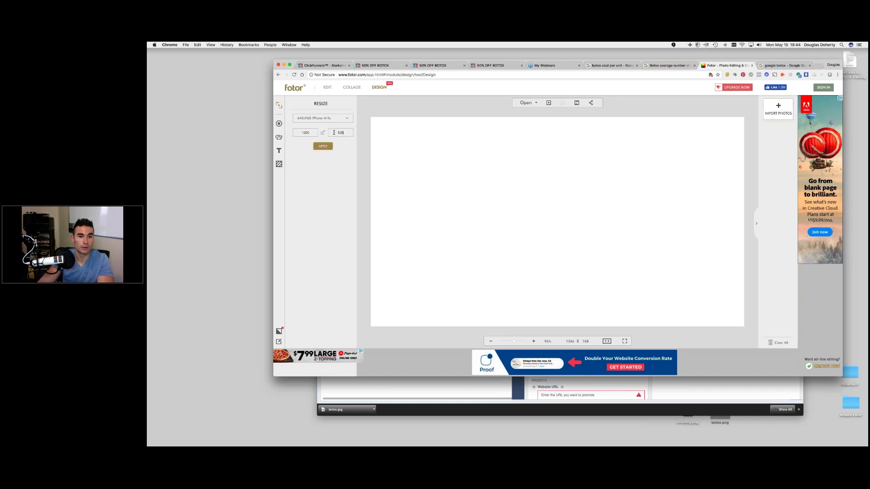
click(324, 146)
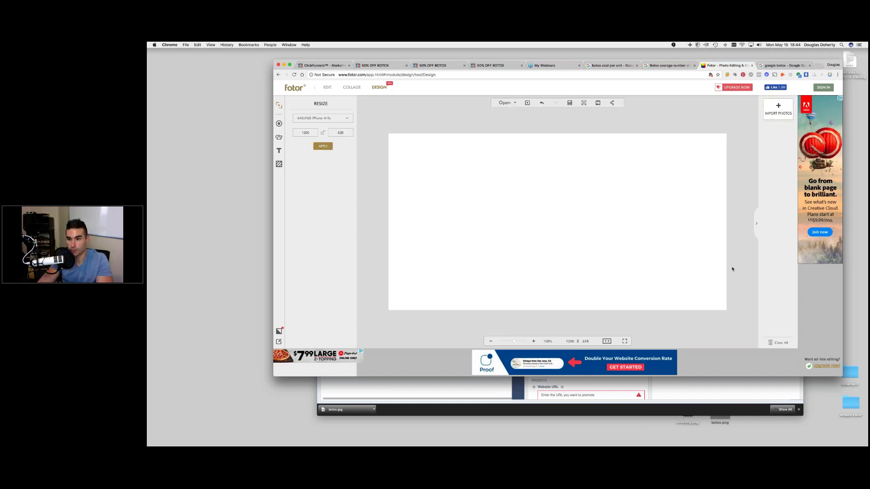
- Import the couple photo and the spa photo botox.png into Fotor
click(779, 111)
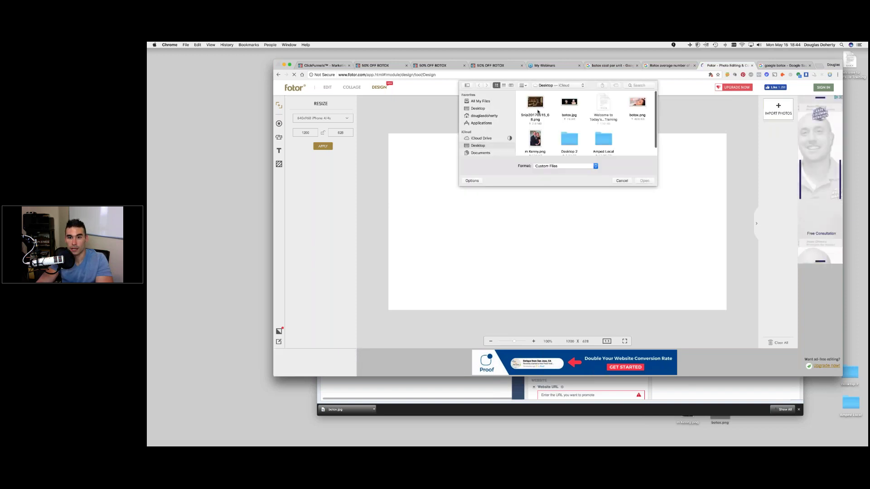
double_click(535, 138)
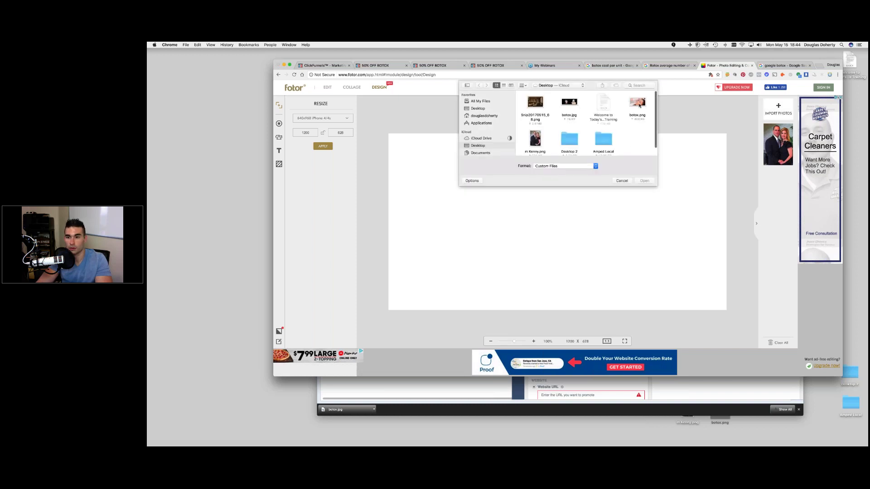
double_click(638, 103)
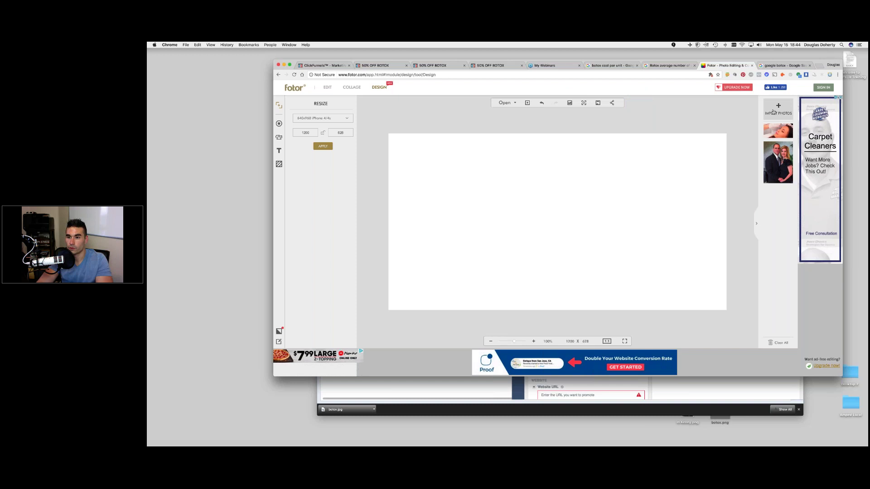
- Place the spa photo on the canvas and stretch it to fill the whole 1200 × 628 area
click(778, 131)
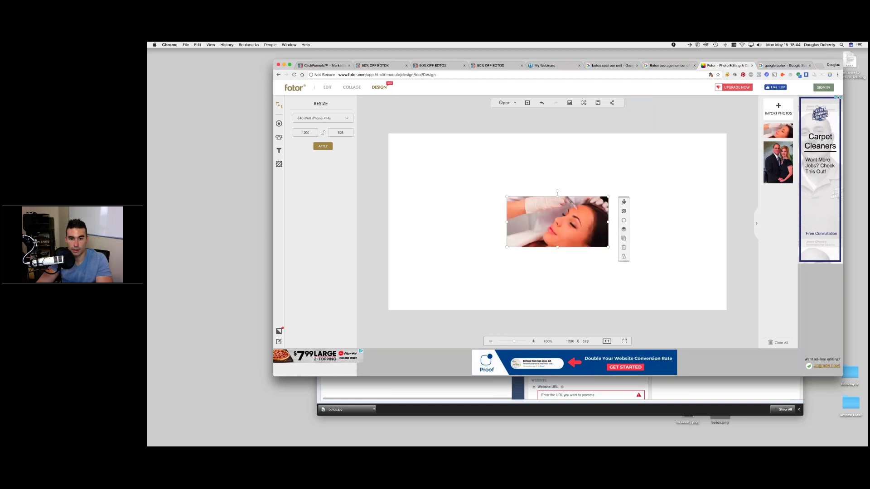
drag(447, 167, 388, 136)
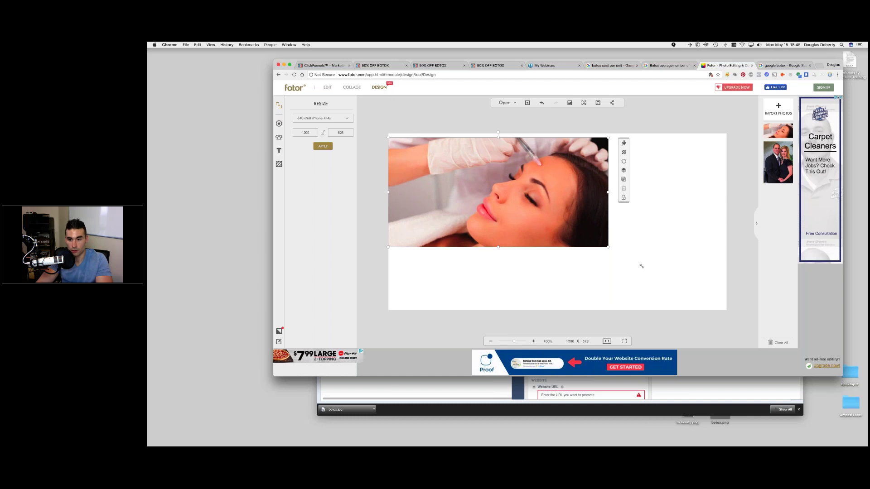
drag(641, 266, 726, 305)
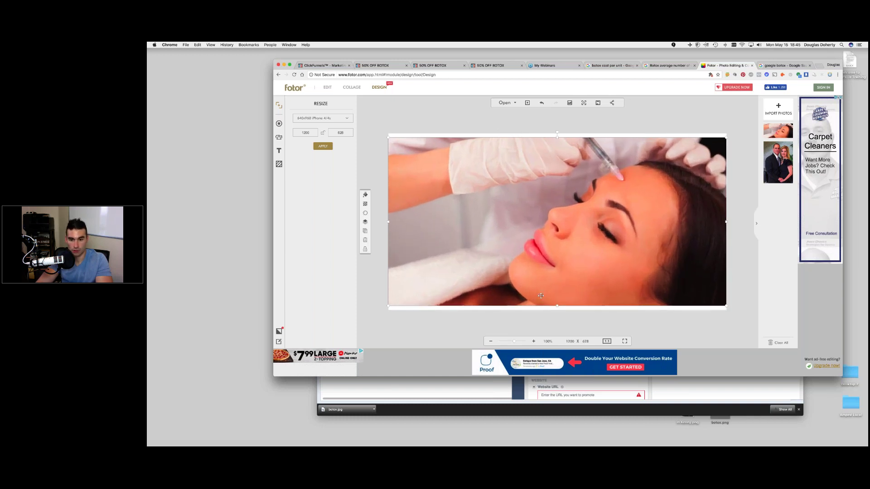
drag(558, 308, 558, 311)
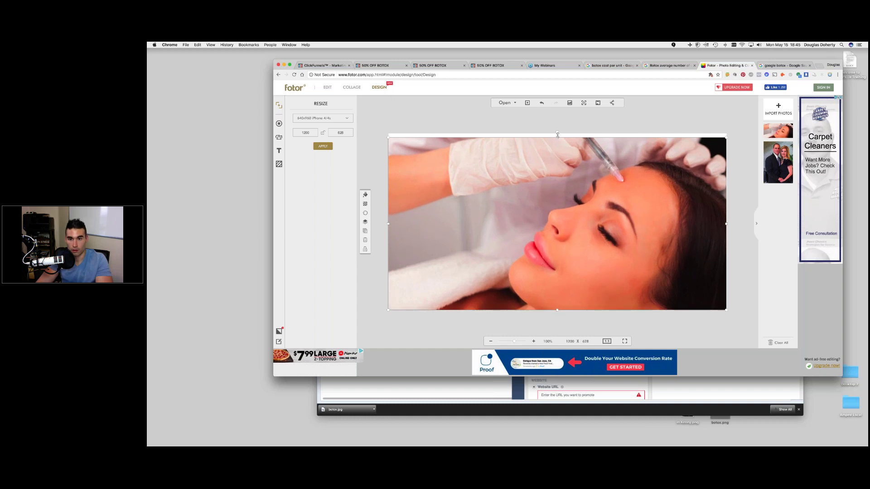
drag(557, 134, 557, 130)
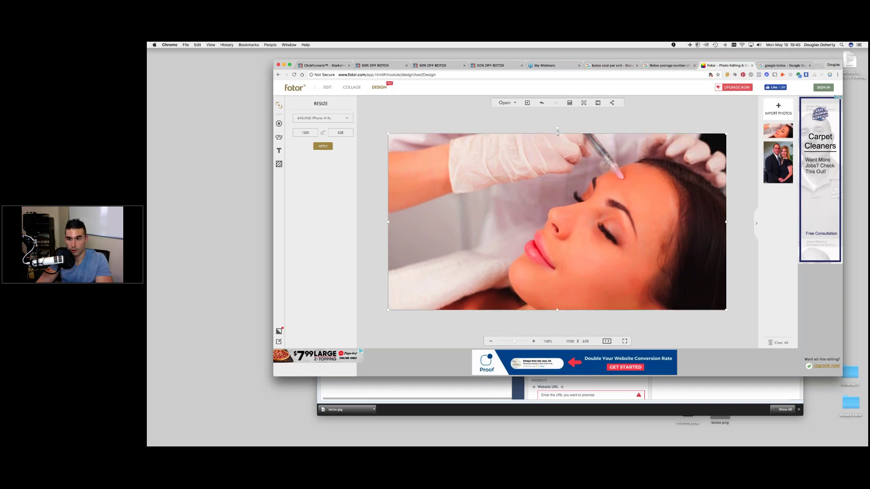
- Add the couple photo, move it to the top-left corner and enlarge it proportionally
click(777, 154)
drag(559, 217, 414, 153)
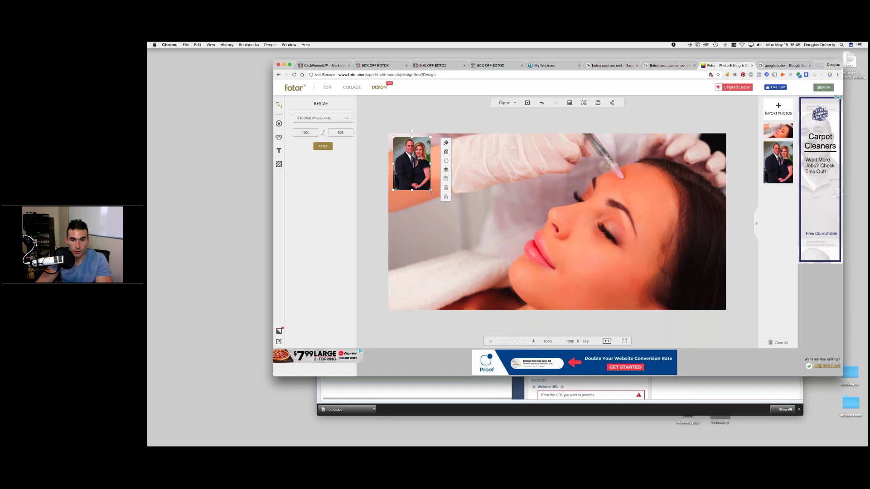
drag(431, 191, 460, 231)
drag(410, 170, 412, 172)
- Deselect the background photo and add a new text box to the canvas
click(441, 263)
key(Escape)
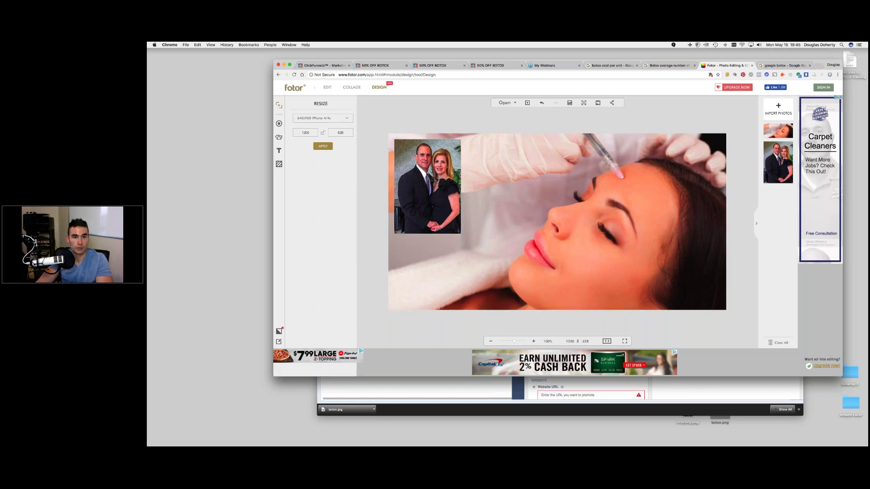
click(280, 151)
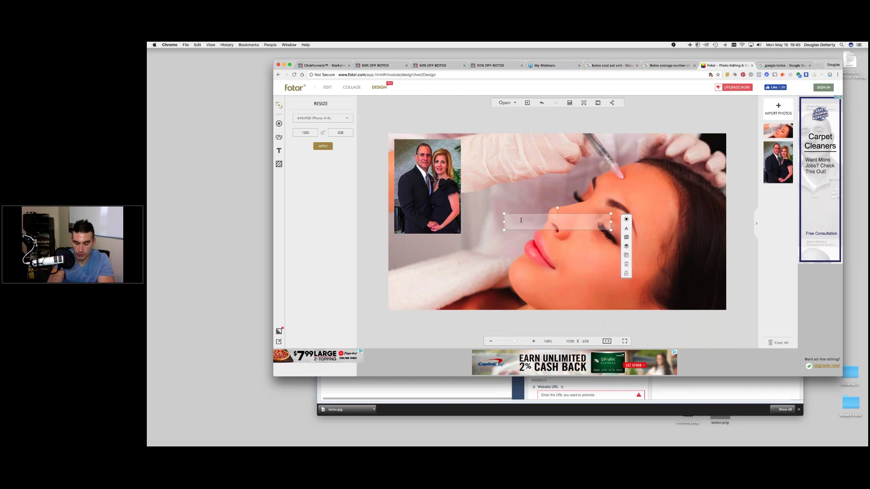
- Type the headline 'Philidelphia BOTOX' / 'Medical Spa Professional Services', widen the box, and select all text
text(Phil)
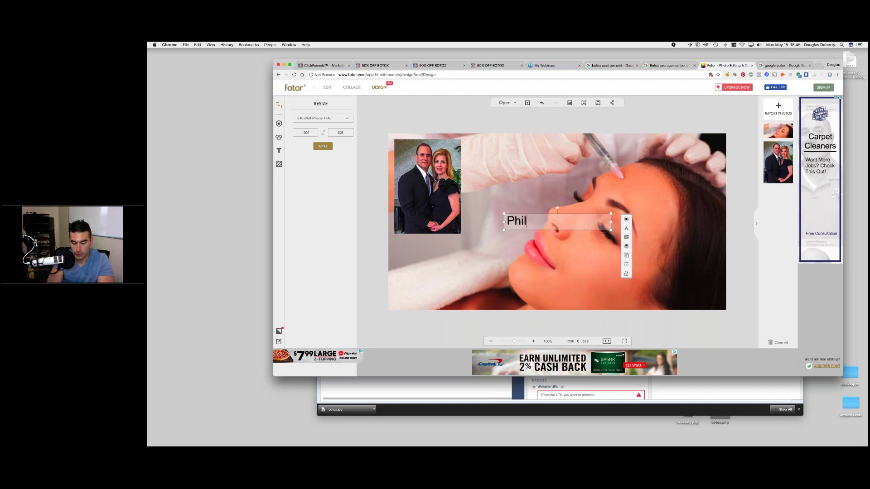
text(idelph)
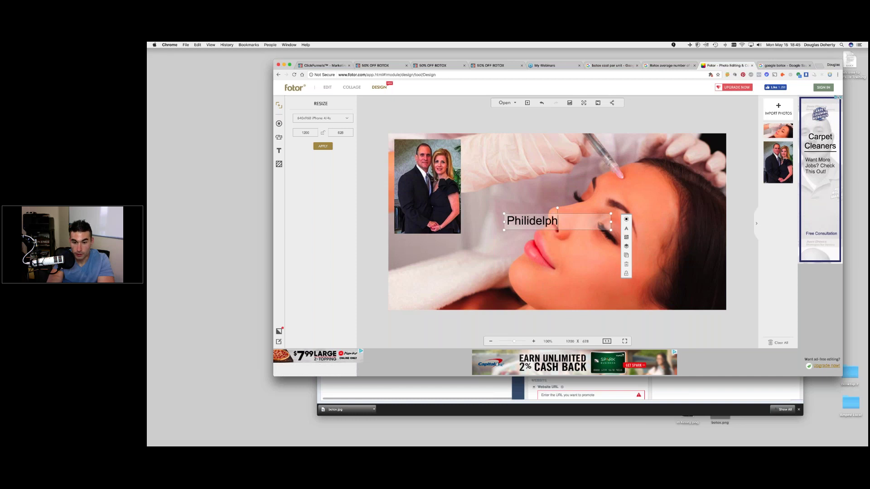
text(ia BOTX)
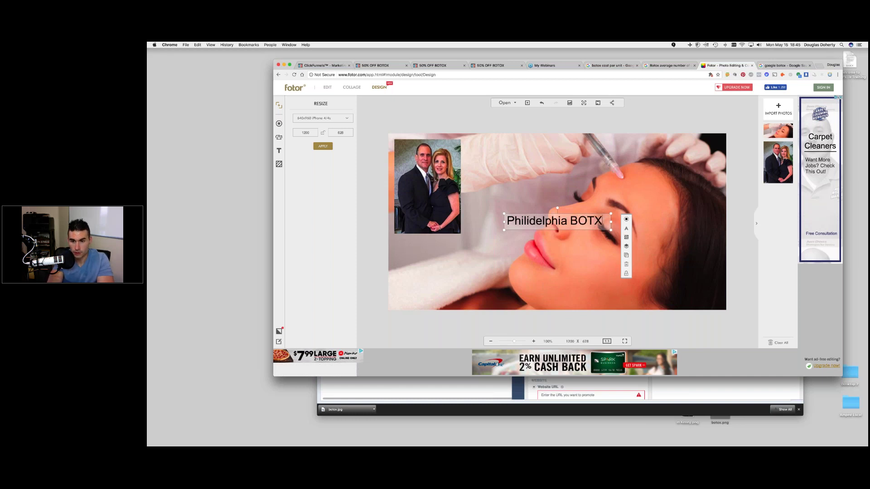
key(BackSpace)
text(OX)
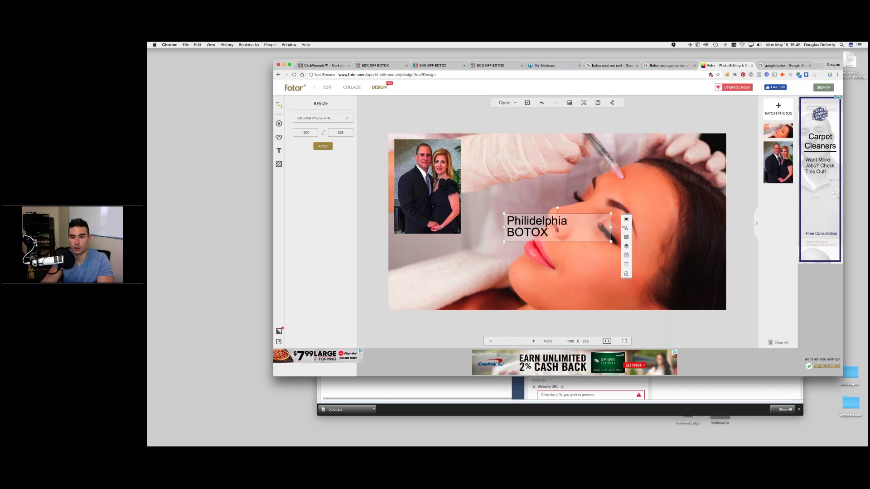
drag(623, 227, 629, 221)
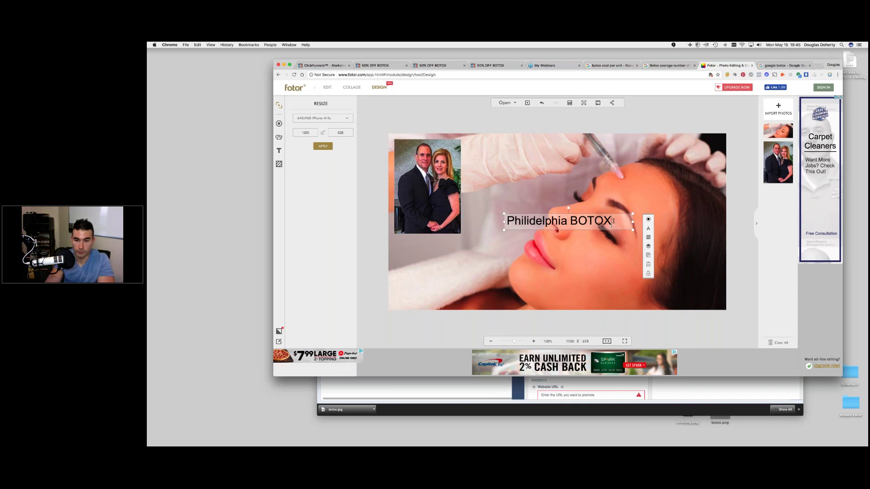
key(Return)
text(Medical)
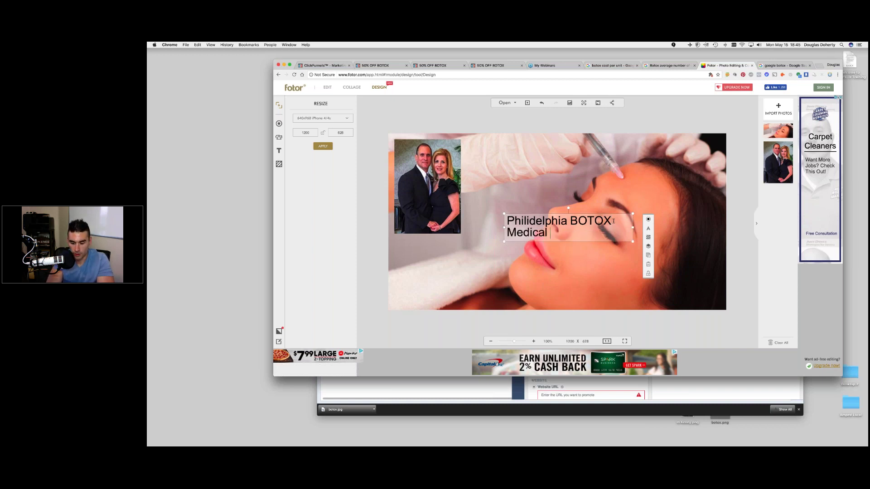
text( Spa Professional)
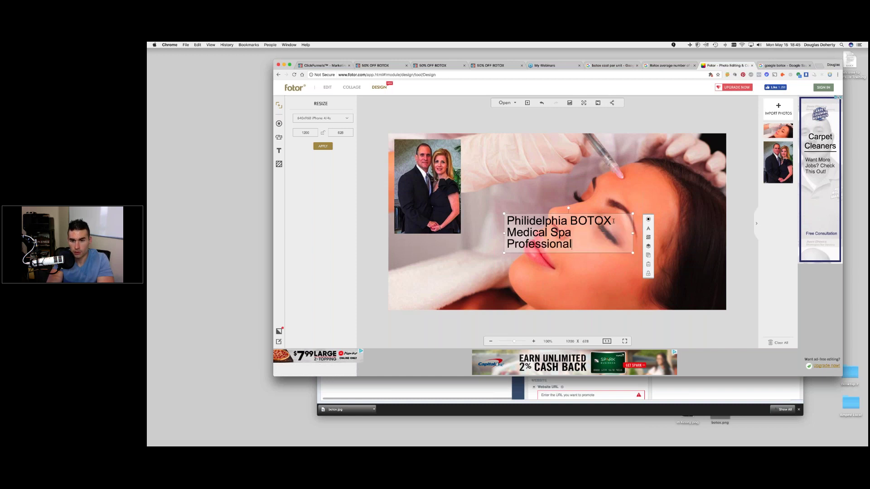
text(s)
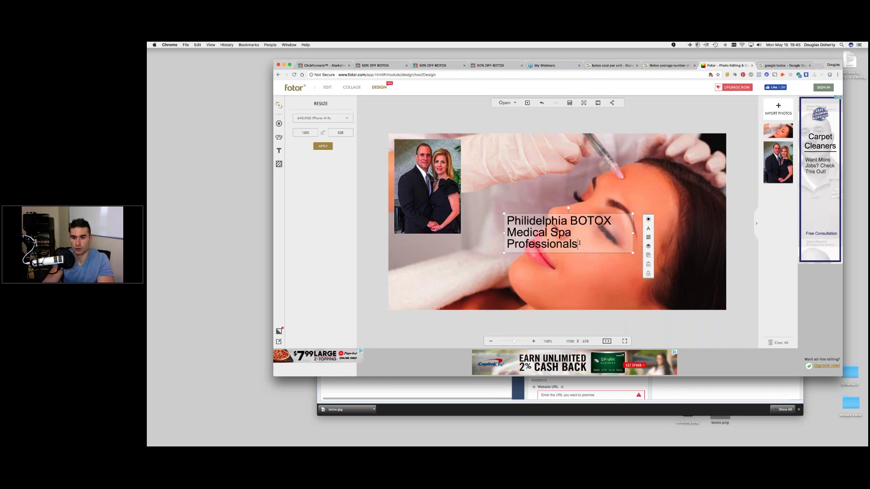
key(BackSpace)
text(Services)
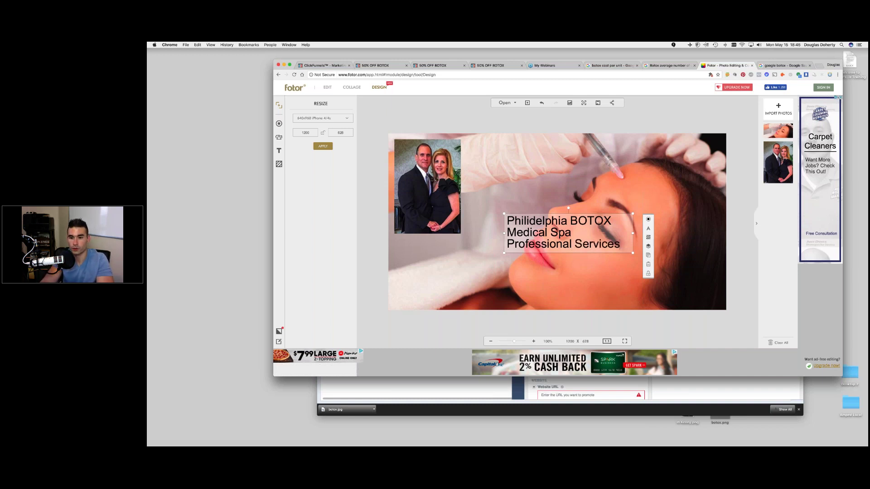
key(super+a)
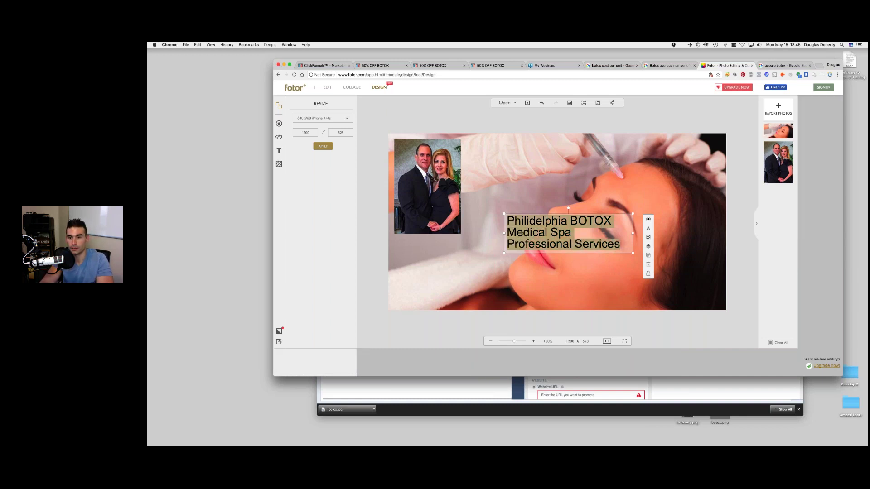
click(647, 228)
- Make the headline centre-aligned, bold and a smaller font size
click(675, 229)
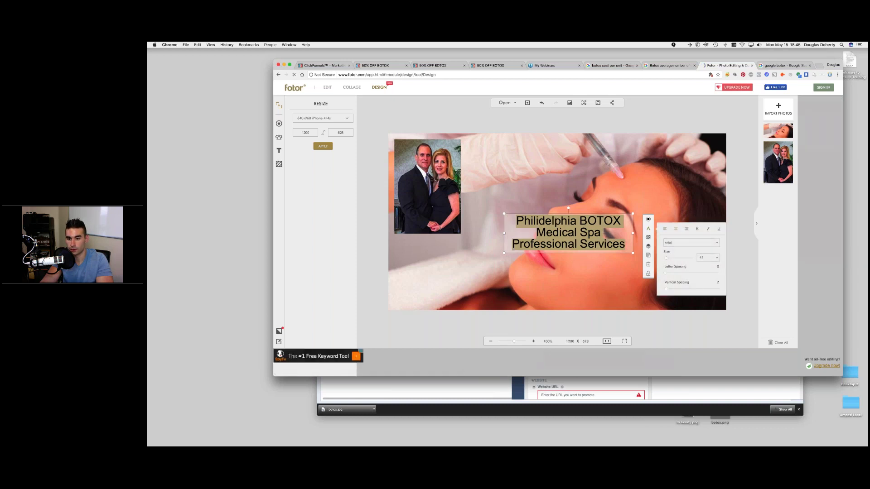
key(super+b)
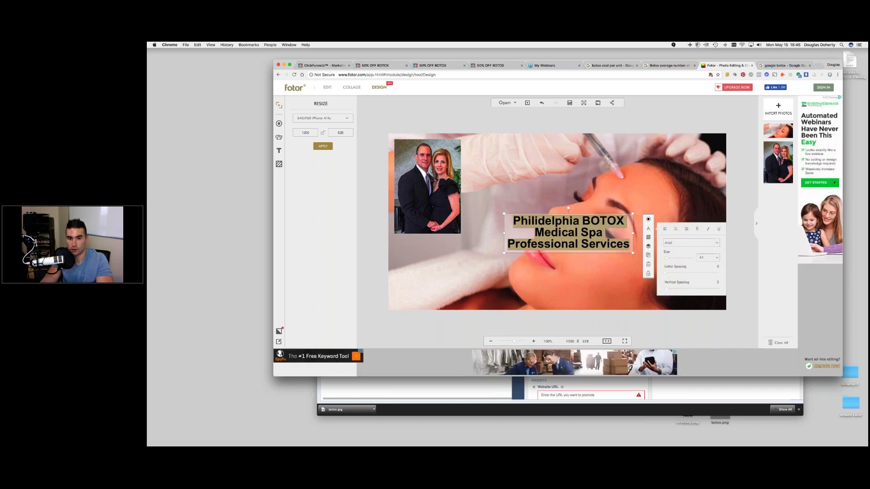
drag(578, 233, 550, 220)
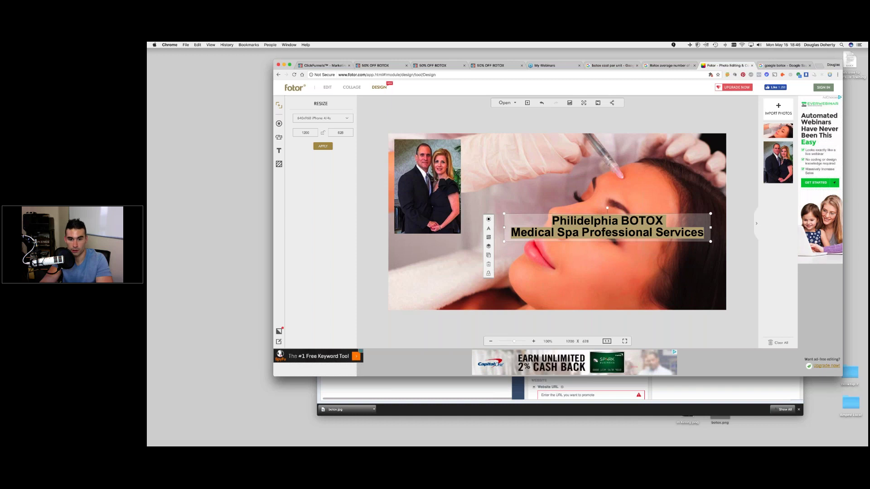
click(488, 229)
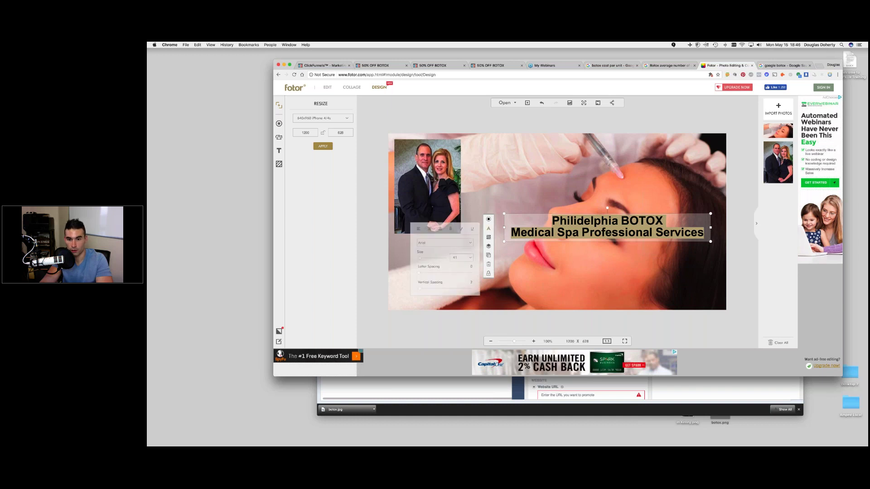
double_click(455, 257)
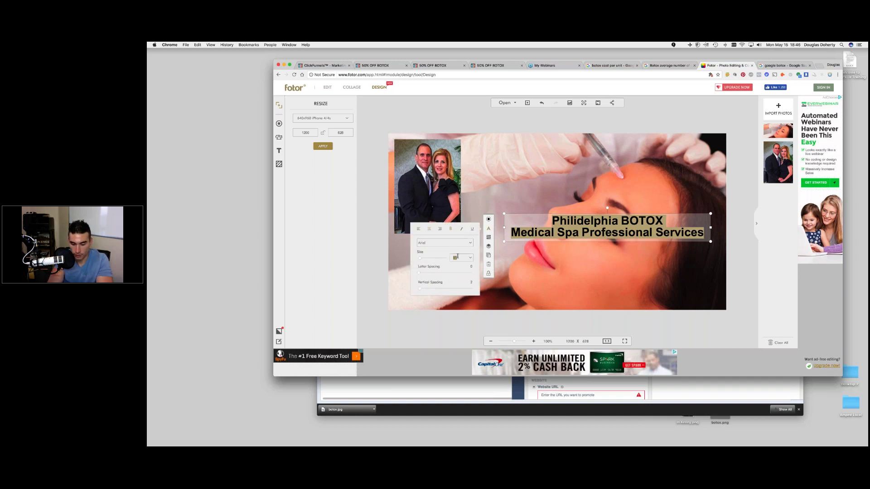
click(458, 257)
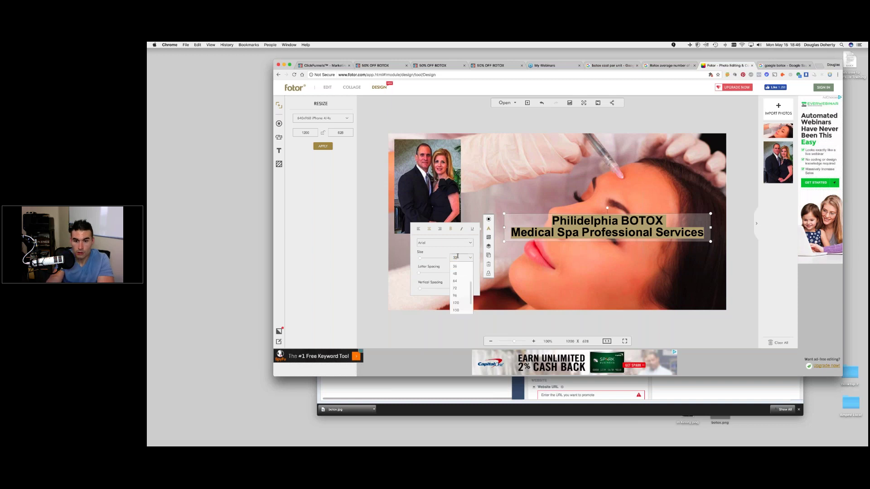
key(Return)
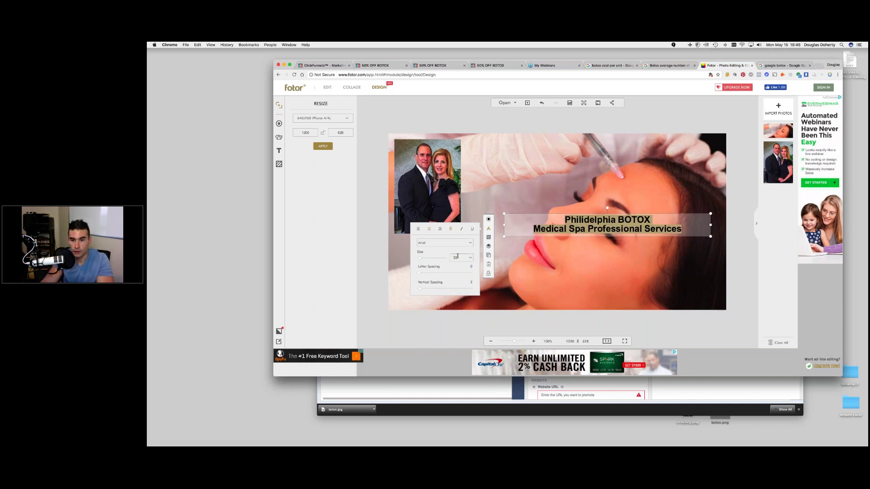
- Move the headline to the top of the photo, narrow its box, and add another text box mid-canvas
drag(601, 212, 560, 140)
click(593, 222)
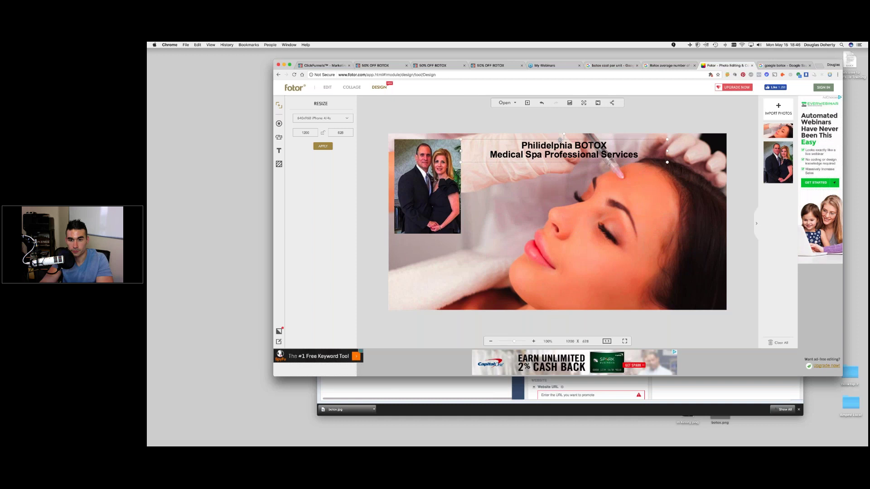
drag(664, 151, 579, 141)
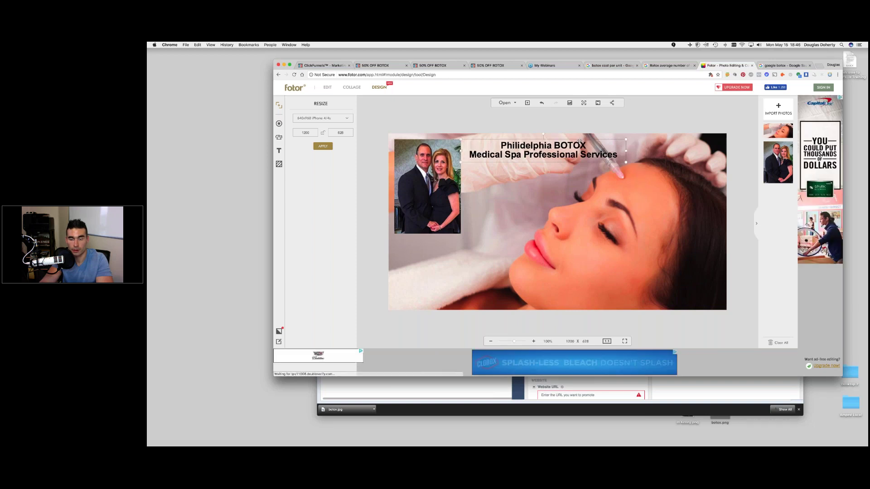
click(524, 166)
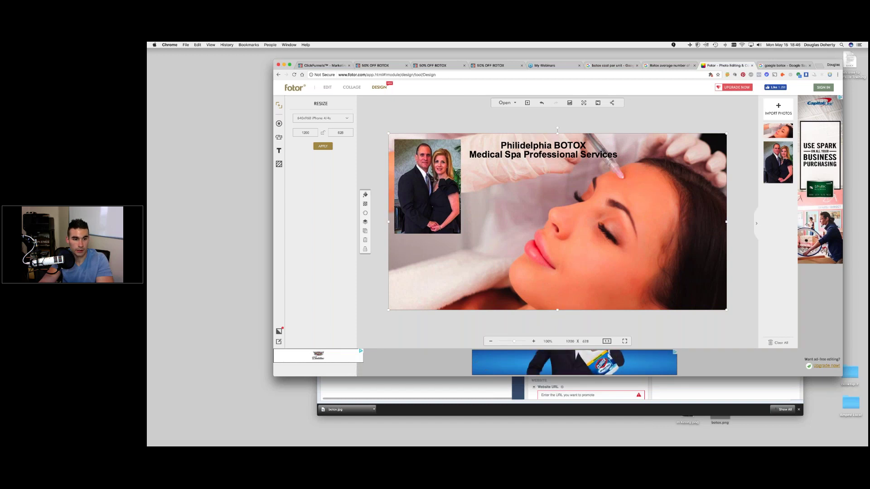
click(278, 151)
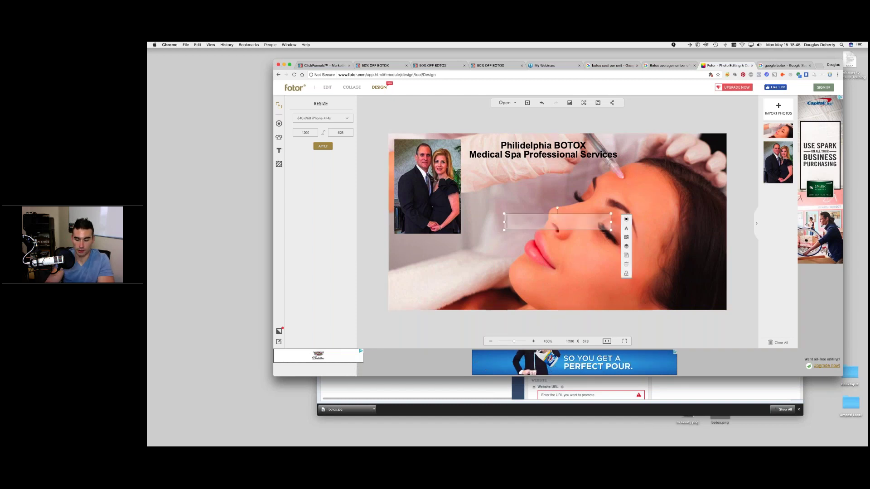
- Type the doctor's name followed by 'Botox Specialist' into the text box, fixing typos
key(BackSpace)
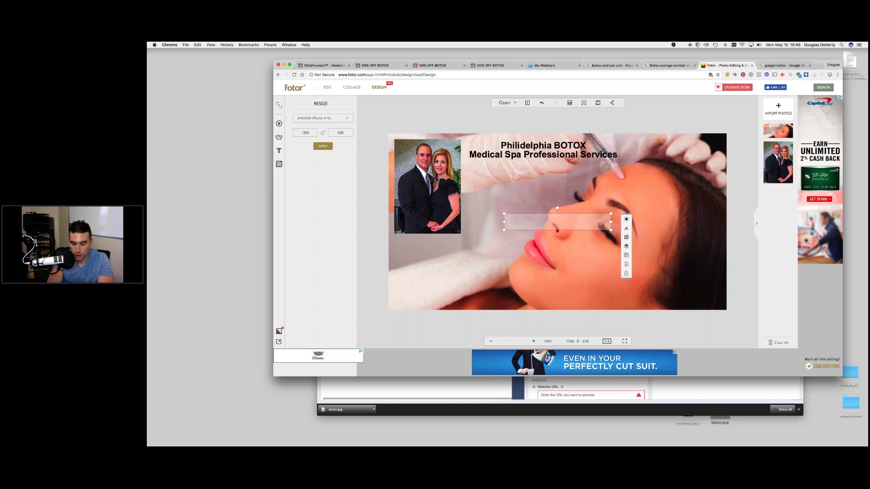
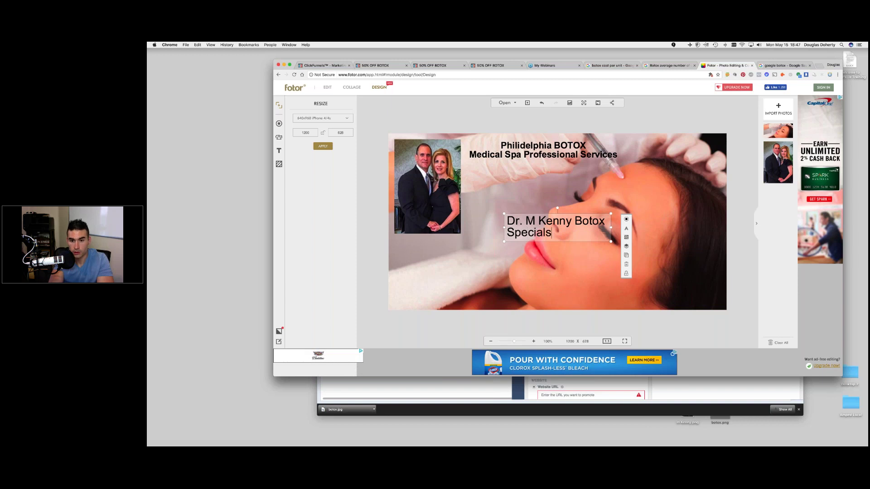
key(BackSpace)
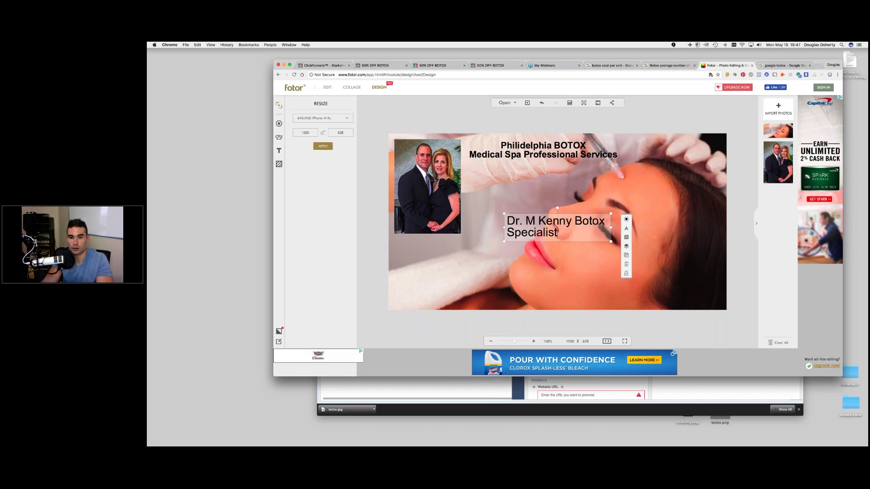
- Set the specialist text to size 28, widen it to one line, and place it under the headline
key(super+a)
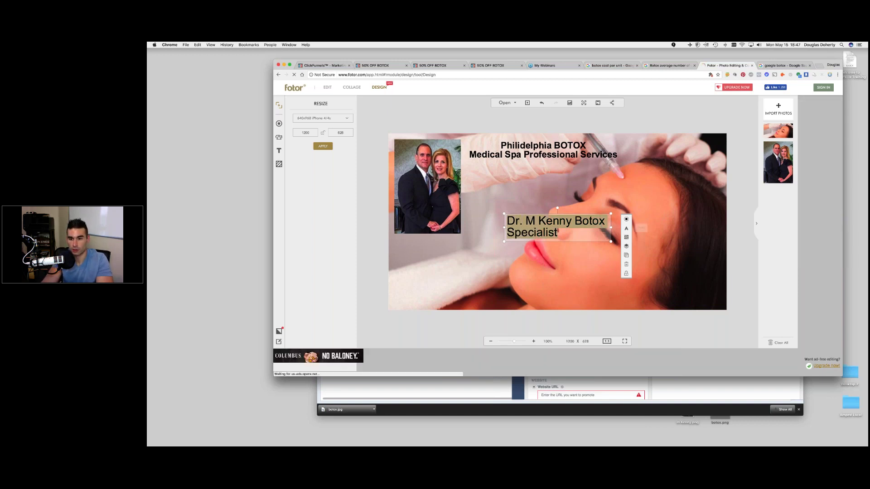
click(626, 228)
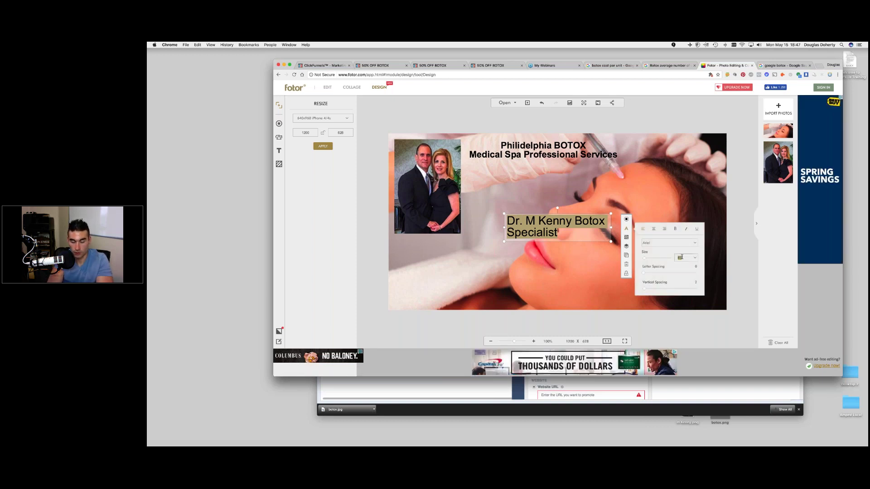
click(681, 257)
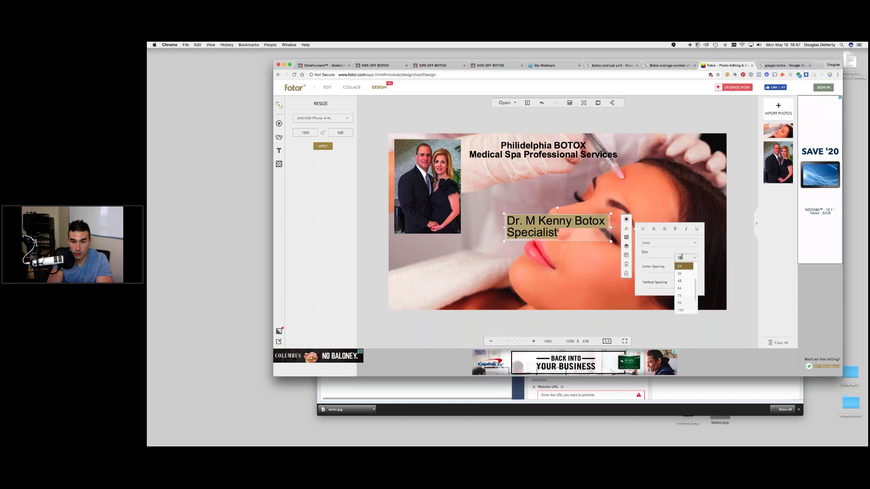
text(28)
key(Return)
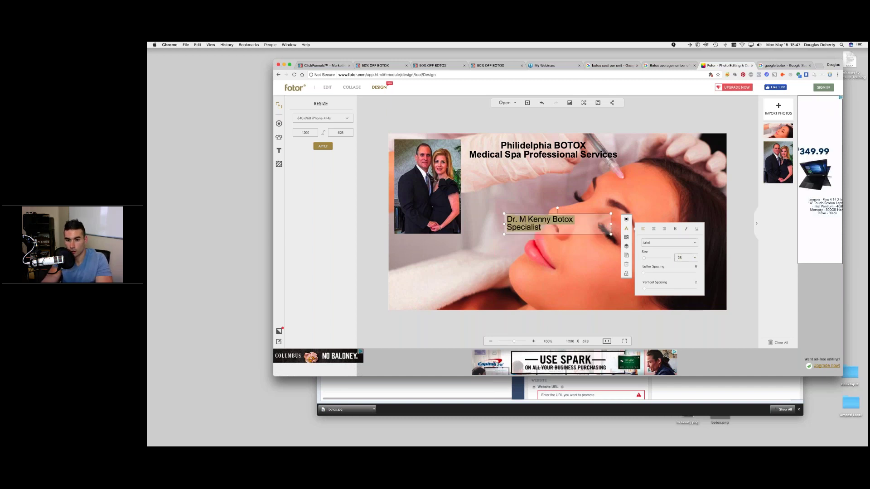
drag(611, 224, 612, 221)
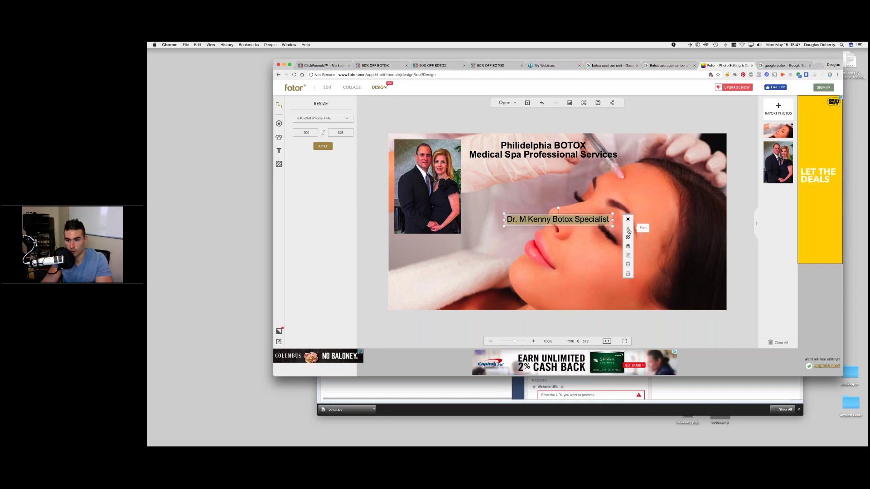
click(628, 230)
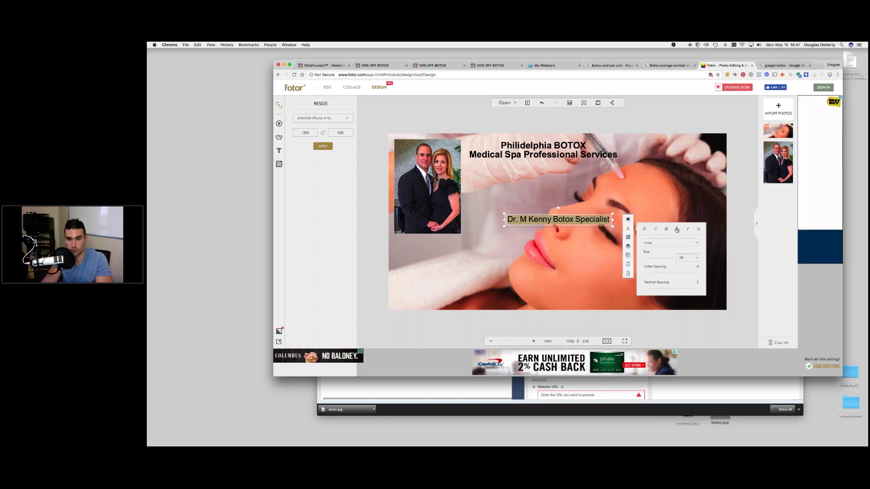
drag(584, 219, 571, 162)
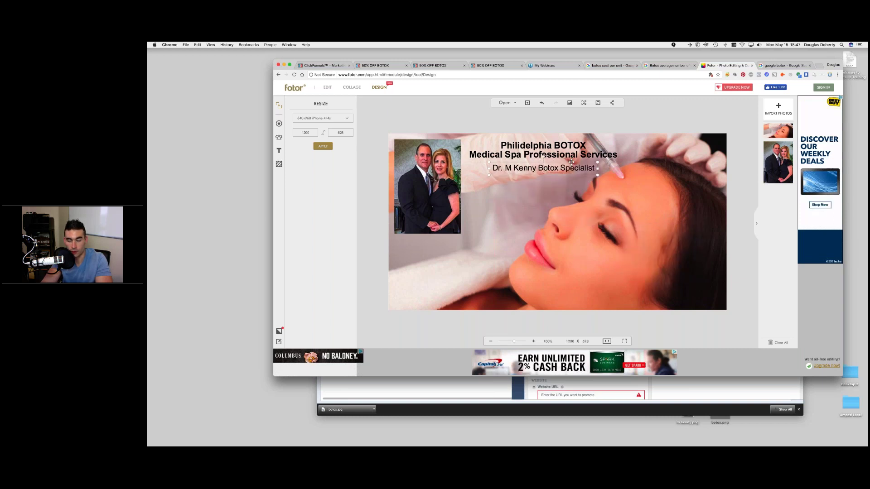
click(545, 175)
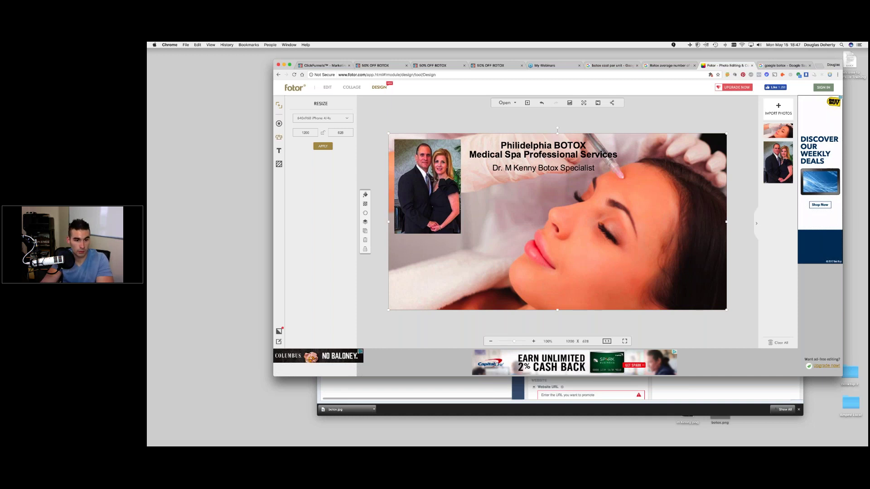
- Add a square, stretch it across the headline, and layer it behind the text but above the photo
click(278, 136)
click(314, 249)
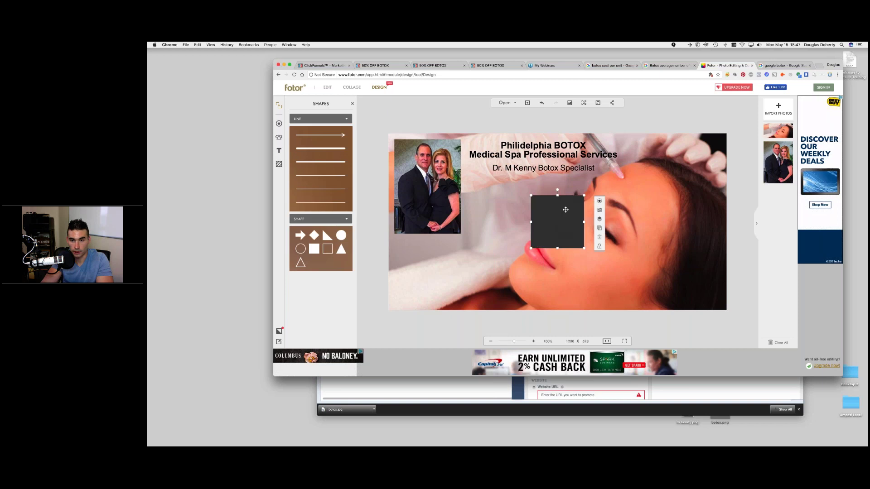
drag(565, 217, 459, 162)
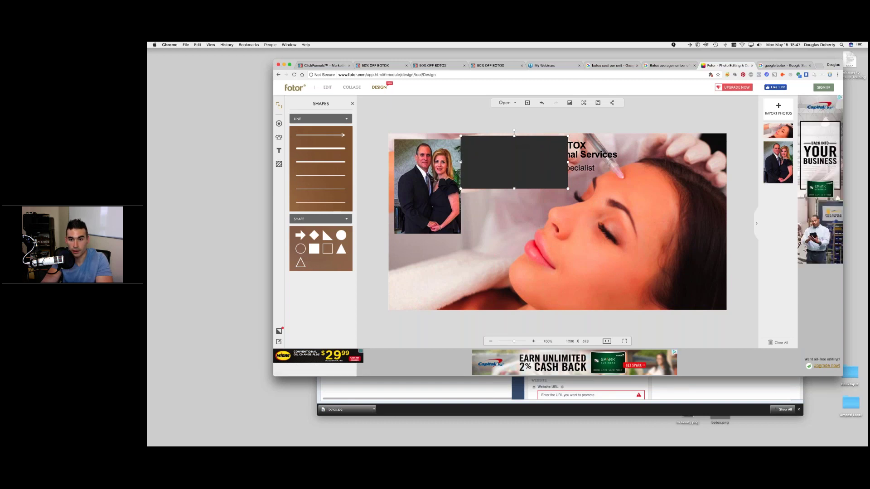
drag(567, 162, 627, 163)
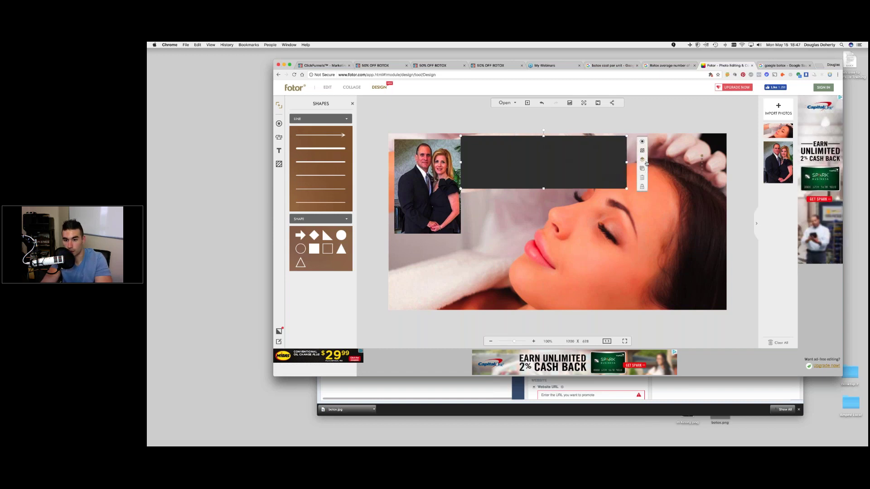
click(642, 159)
click(670, 171)
click(671, 170)
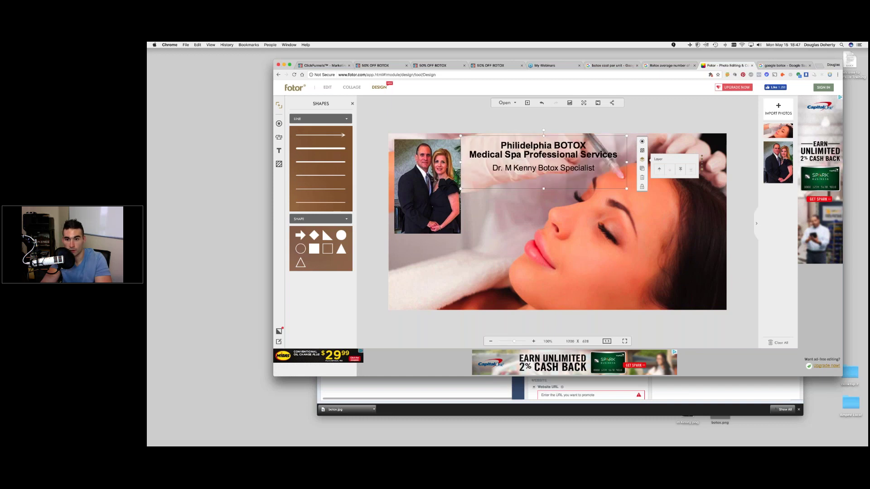
click(659, 170)
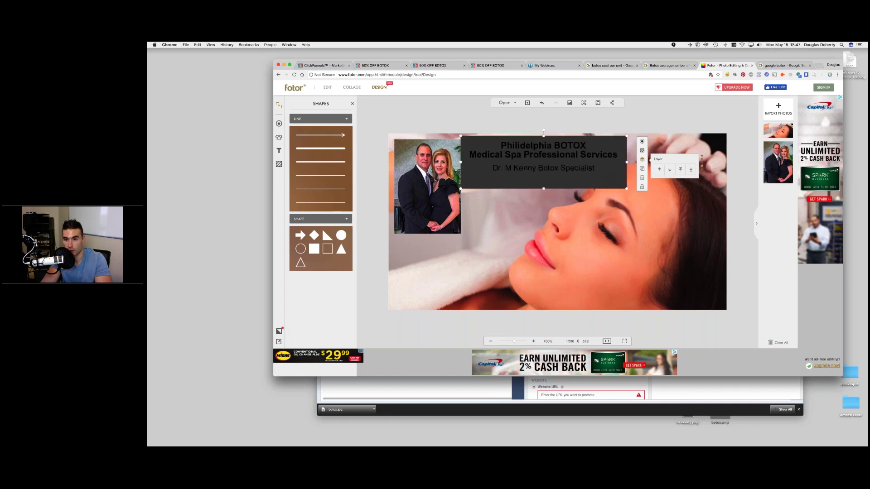
- Colour the rectangle mid-grey 878787 and trim its height to fit the text
click(641, 141)
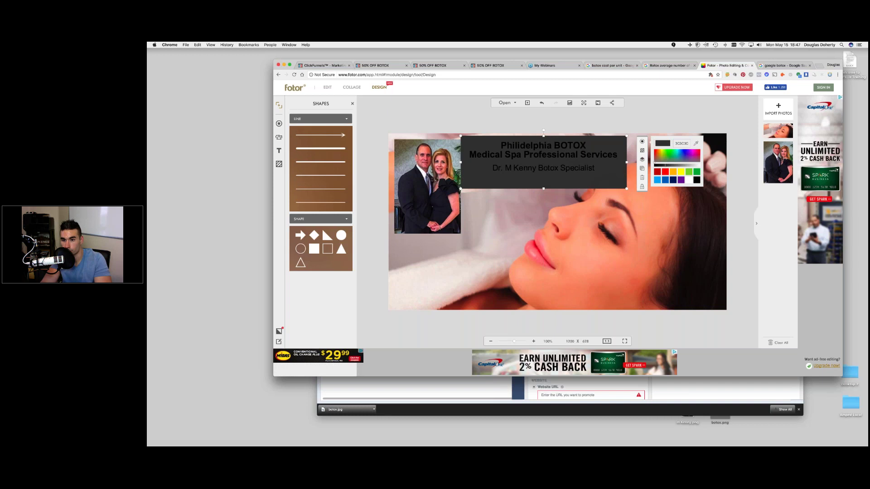
drag(664, 167, 685, 167)
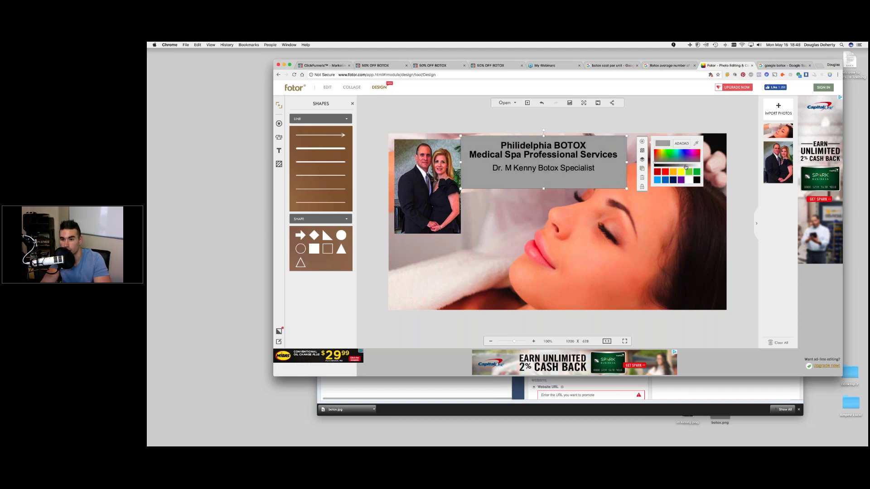
drag(544, 189, 543, 177)
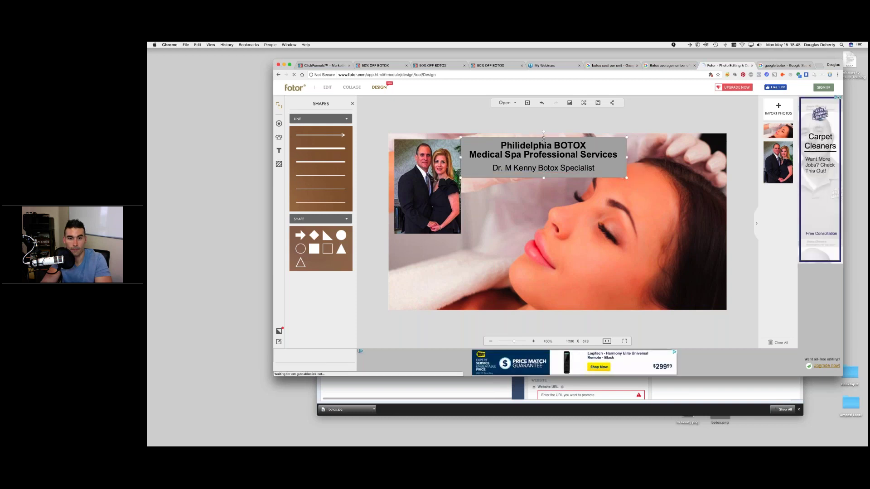
drag(544, 138, 543, 140)
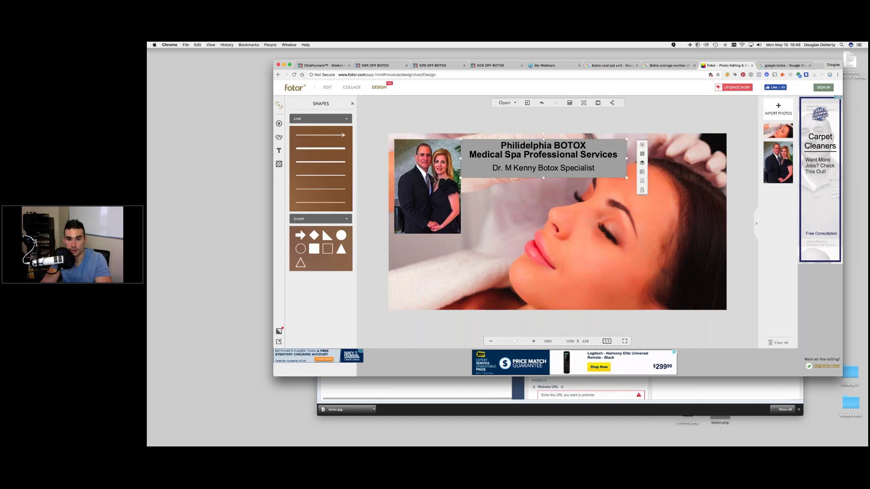
drag(544, 179, 544, 180)
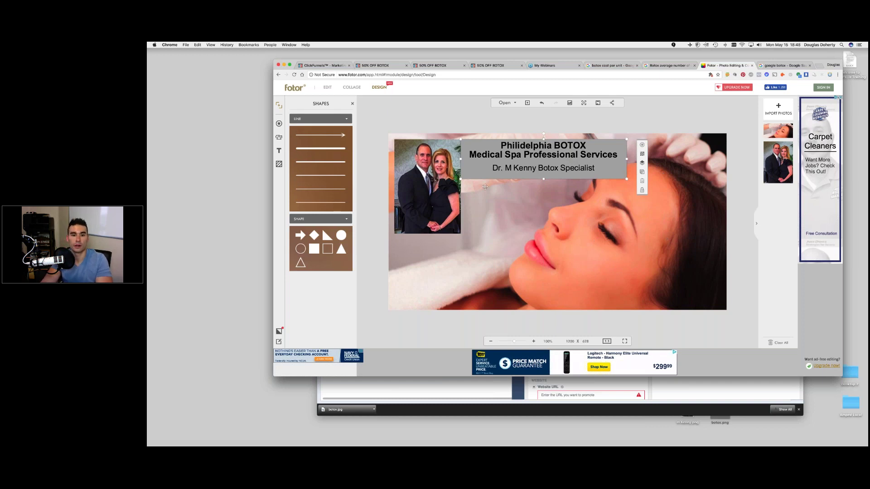
- Nudge the grey box's bottom edge slightly and check it frames the headline and specialist text
click(600, 249)
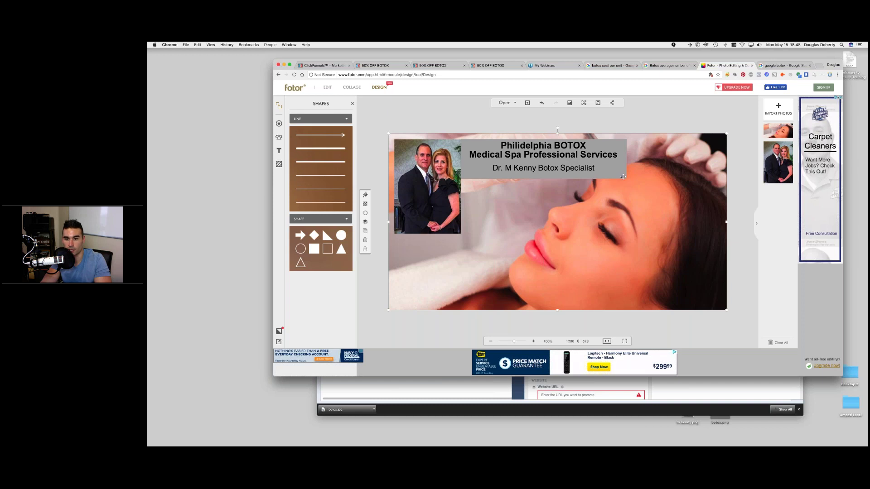
click(564, 176)
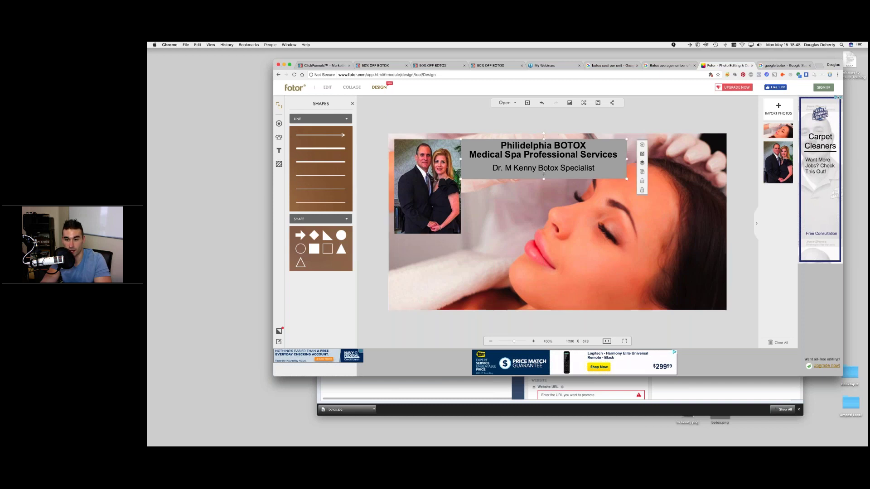
drag(544, 179, 544, 176)
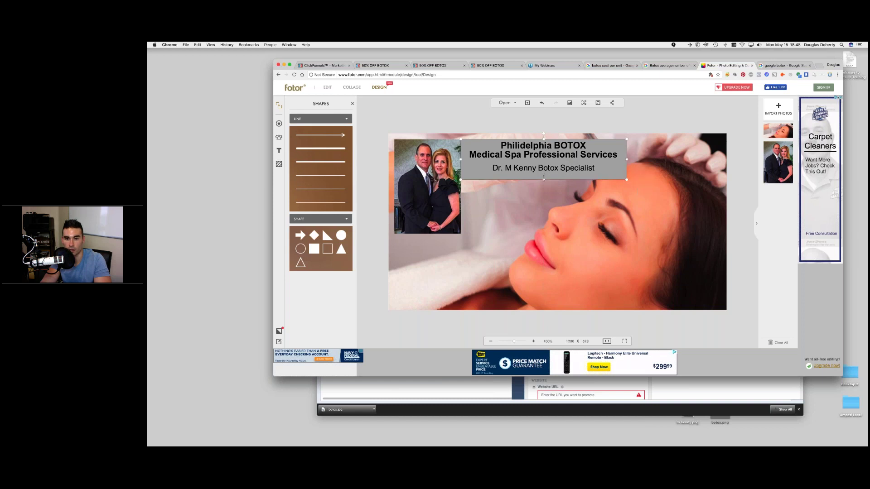
click(544, 190)
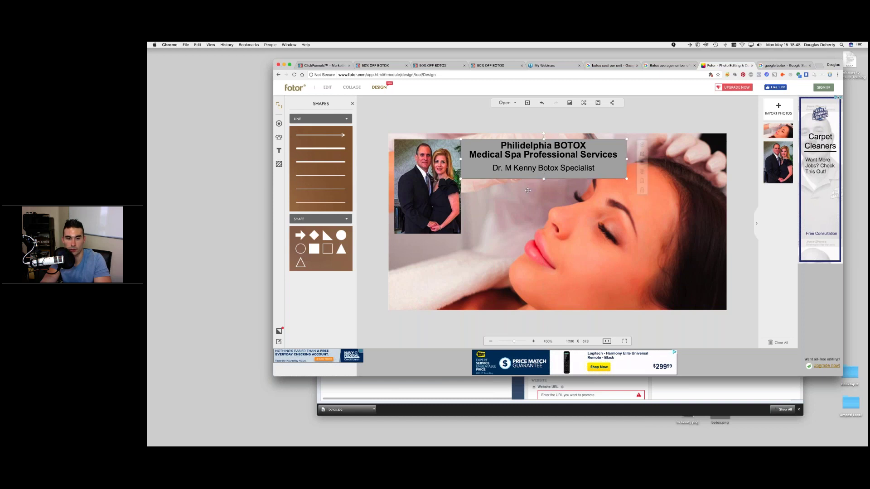
click(470, 143)
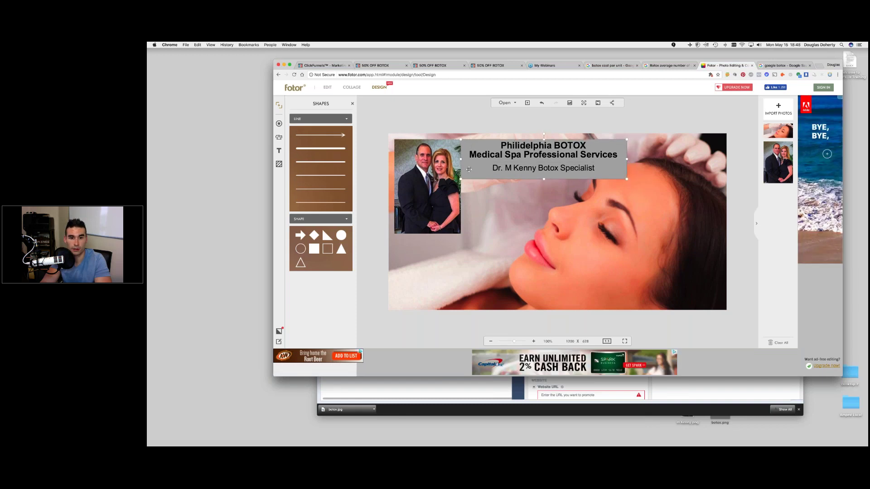
click(498, 190)
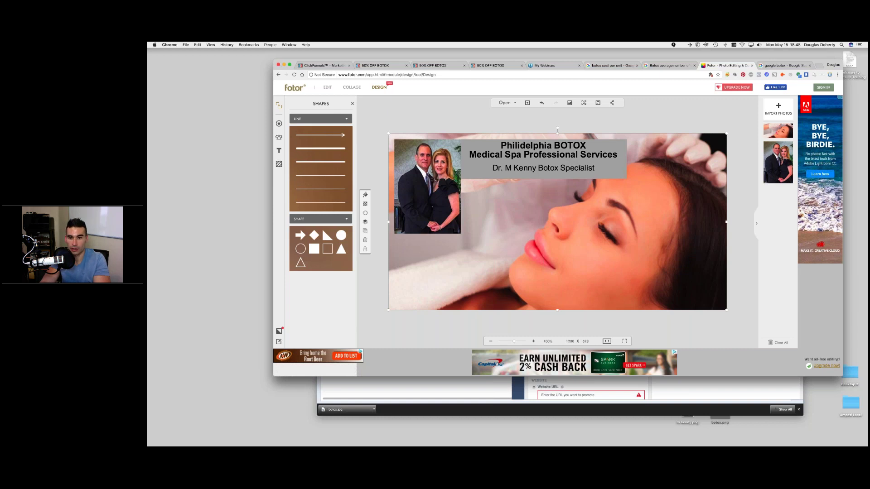
click(579, 167)
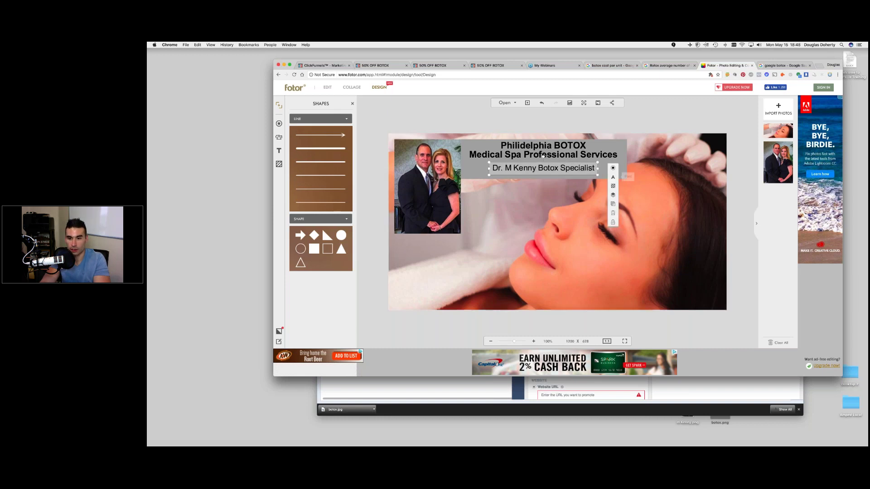
click(509, 231)
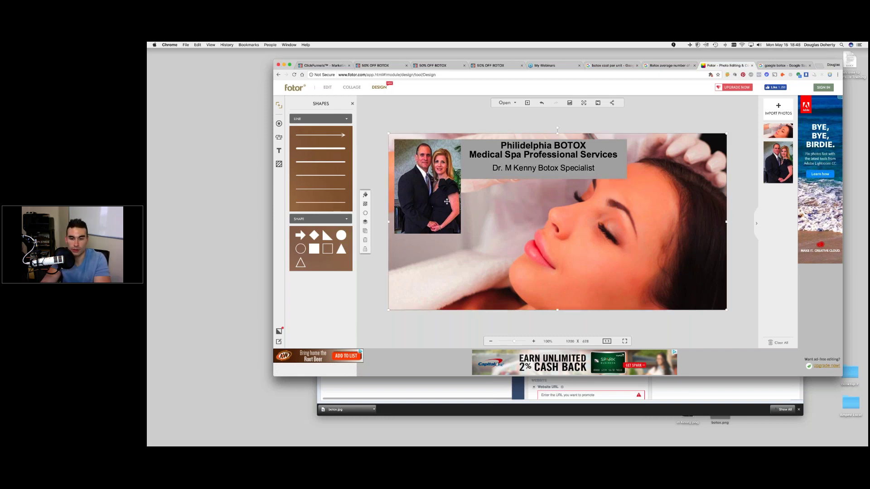
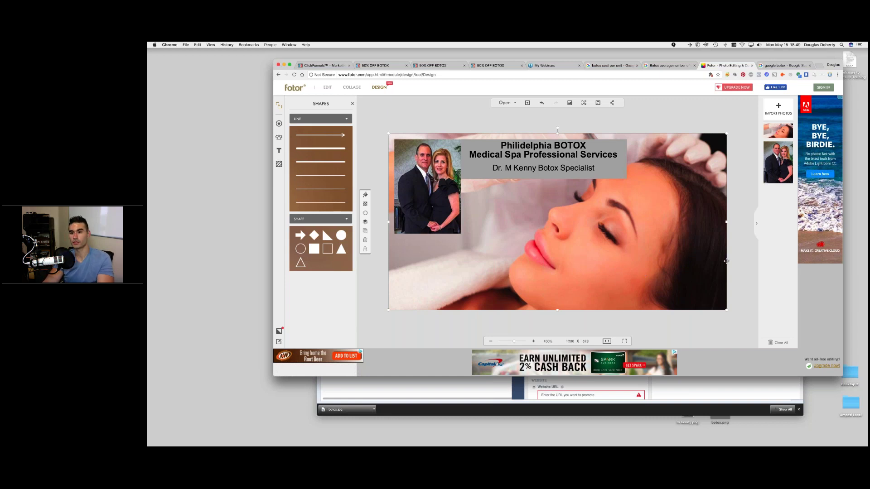
- Export the ad as a Highest-quality JPEG named 'Botox Pic' to the Desktop
click(645, 274)
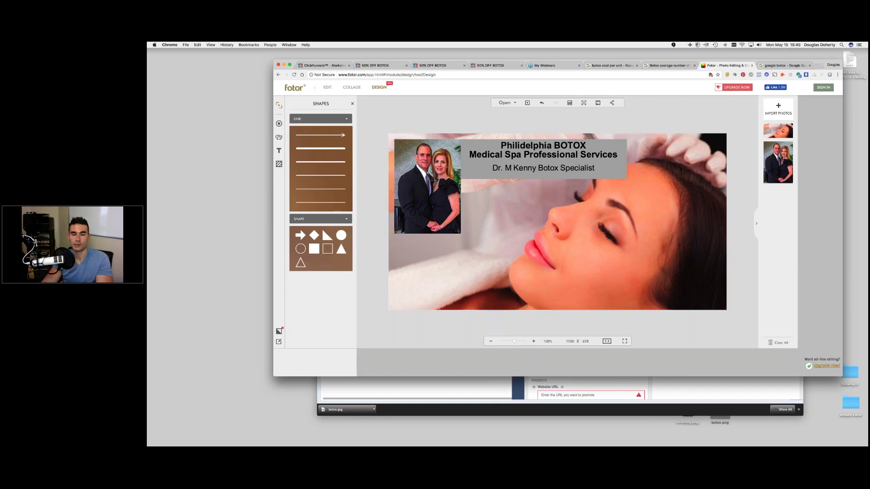
click(598, 104)
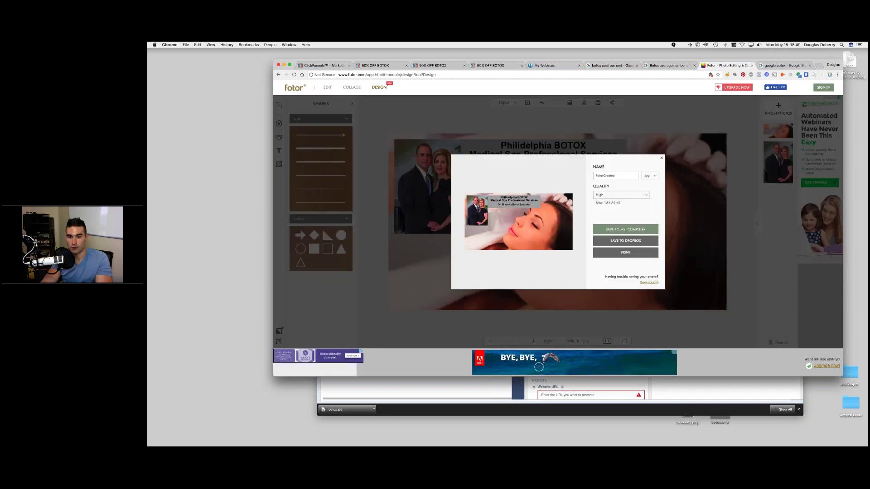
double_click(594, 175)
text(Botox)
key(BackSpace)
key(BackSpace)
key(BackSpace)
text(tox Pic)
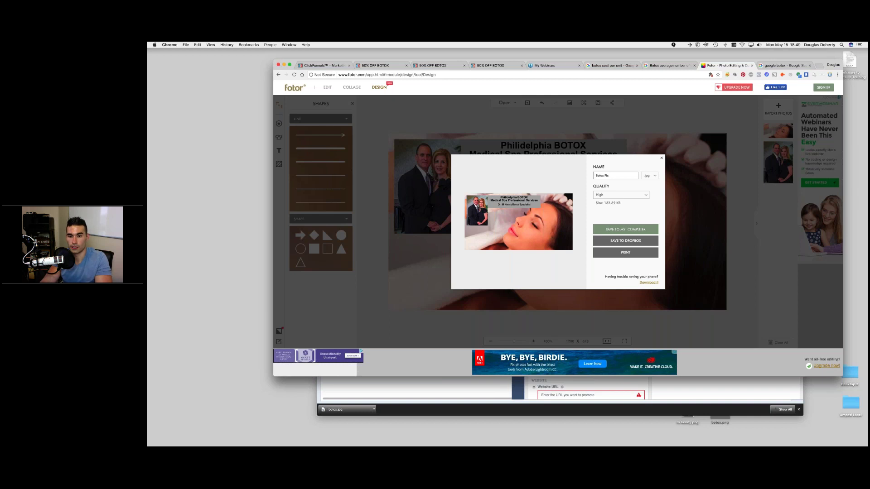
click(620, 194)
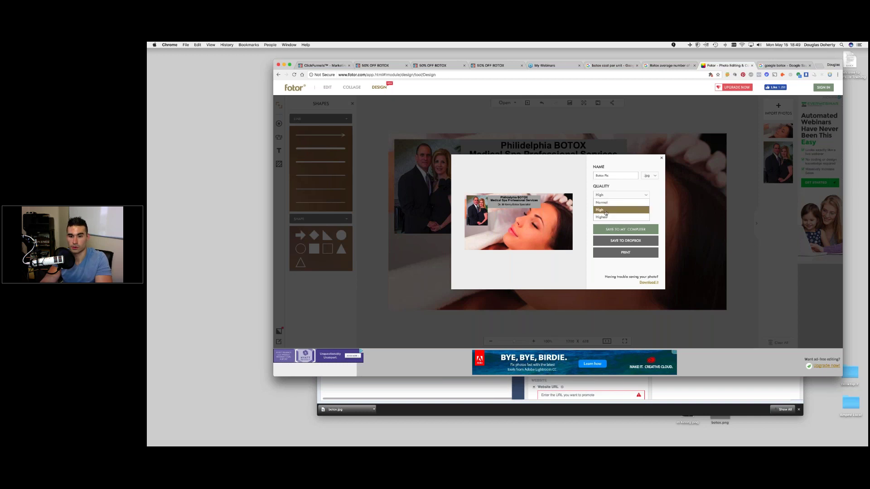
click(607, 217)
click(625, 230)
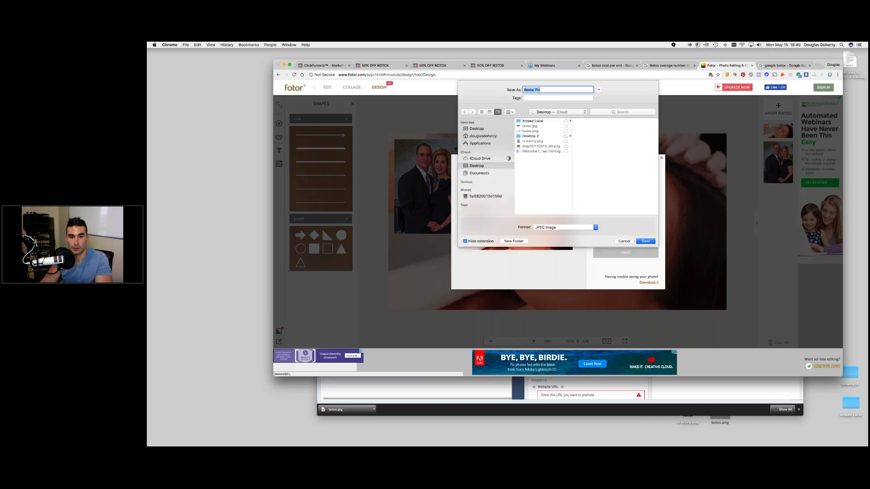
click(477, 128)
click(645, 241)
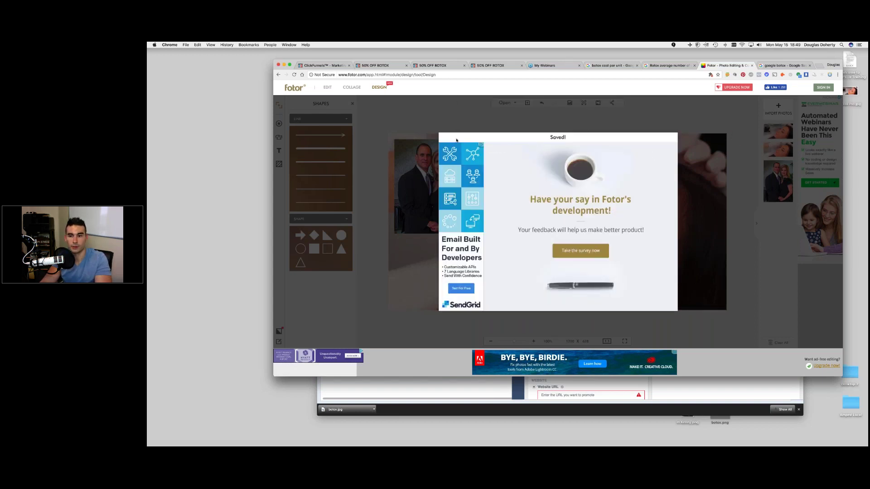
click(674, 136)
- Highlight the misspelled word 'Philidelphia' in the ad title
click(519, 146)
drag(500, 146, 552, 145)
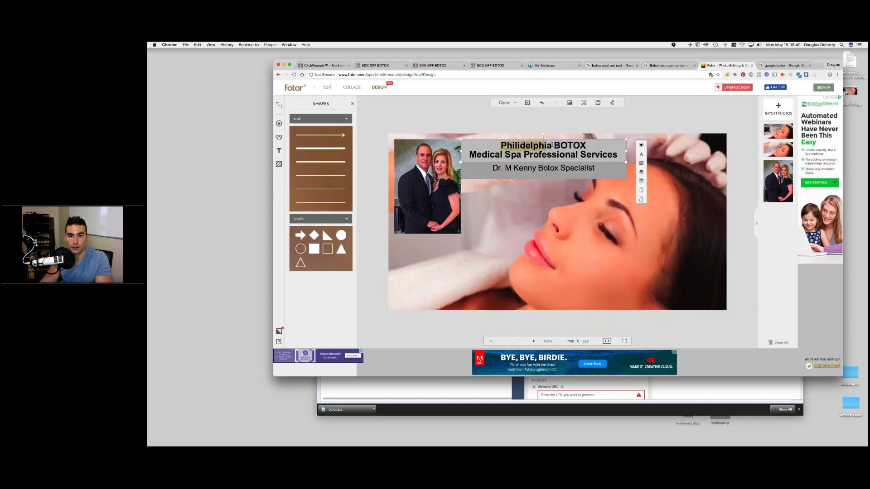
right_click(512, 148)
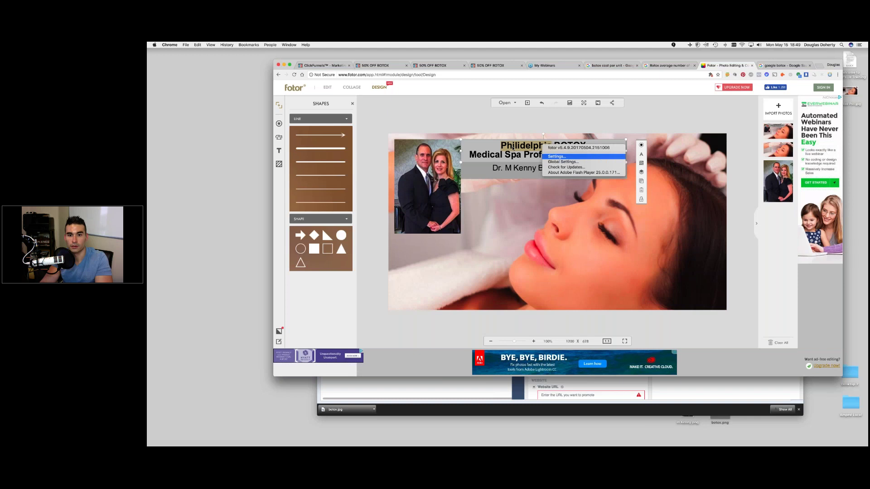
key(Escape)
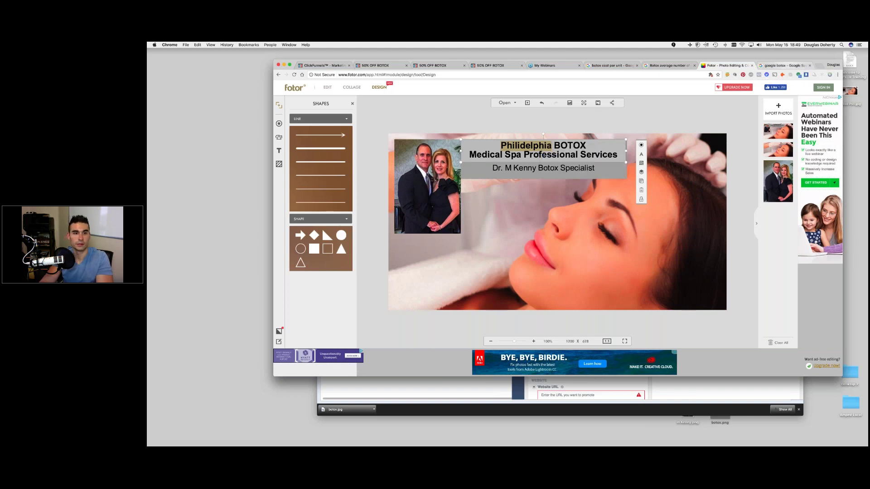
- Search Google for 'philidelphiaa' to check the city's spelling
key(ctrl+Tab)
key(super+l)
text(philidelphia)
text(a)
key(Return)
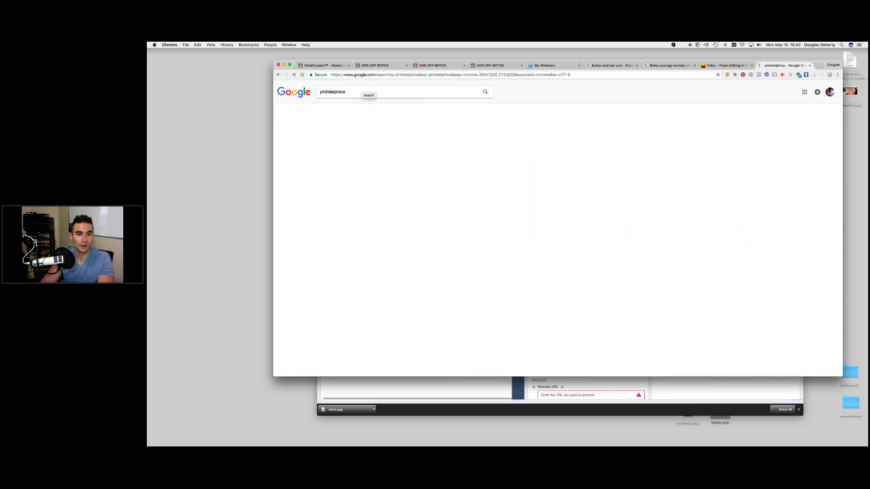
- Follow Google's 'philadelphia' correction, then go back to the title in Fotor
click(385, 136)
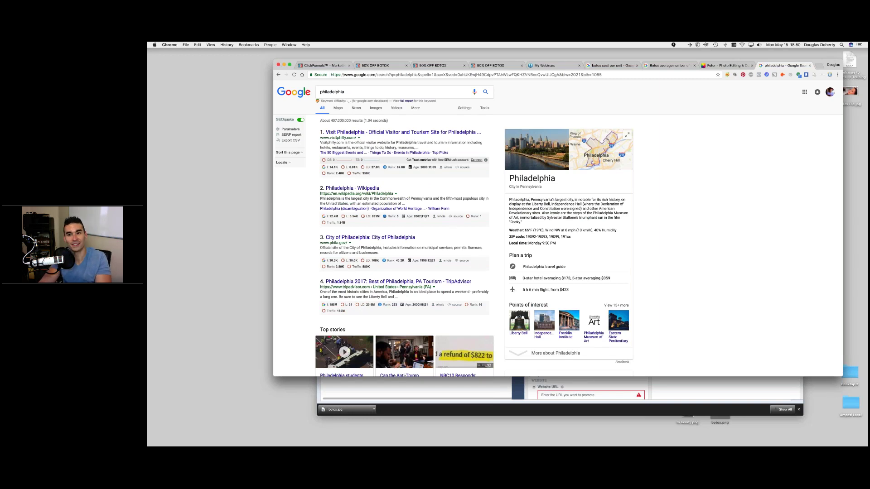
click(720, 67)
click(517, 146)
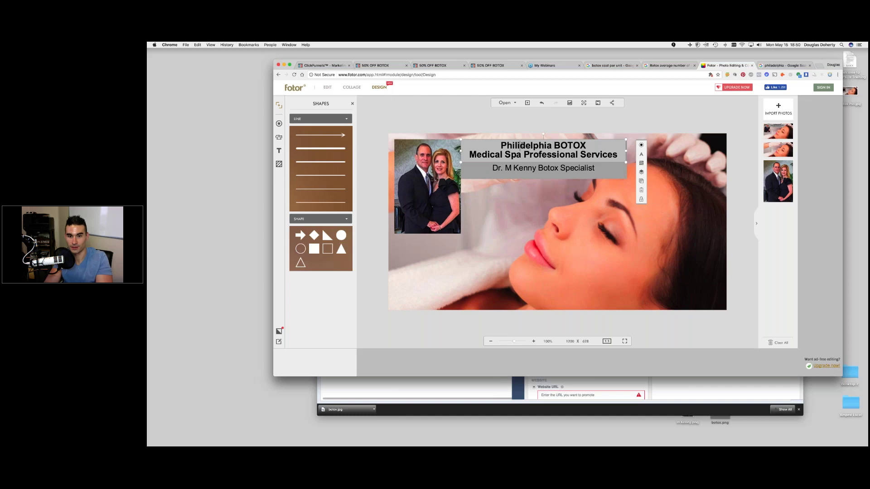
- Replace the extra 'i' with 'a' so the title reads 'Philadelphia BOTOX'
key(BackSpace)
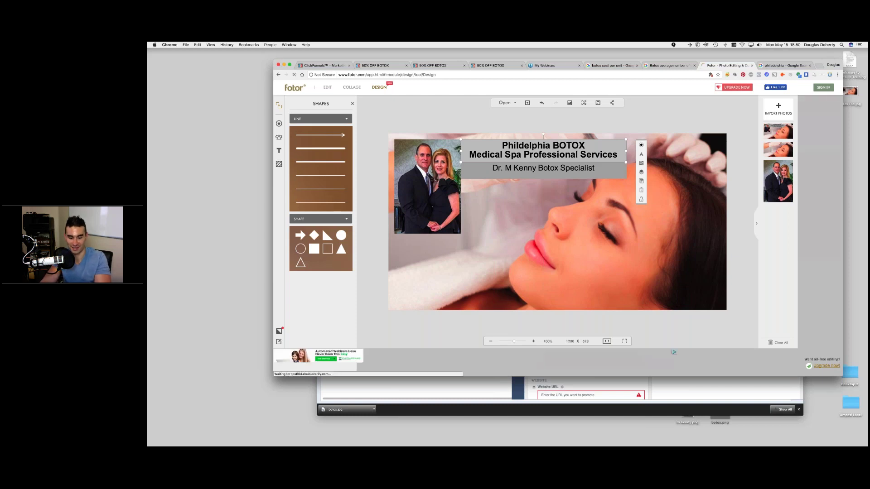
text(a)
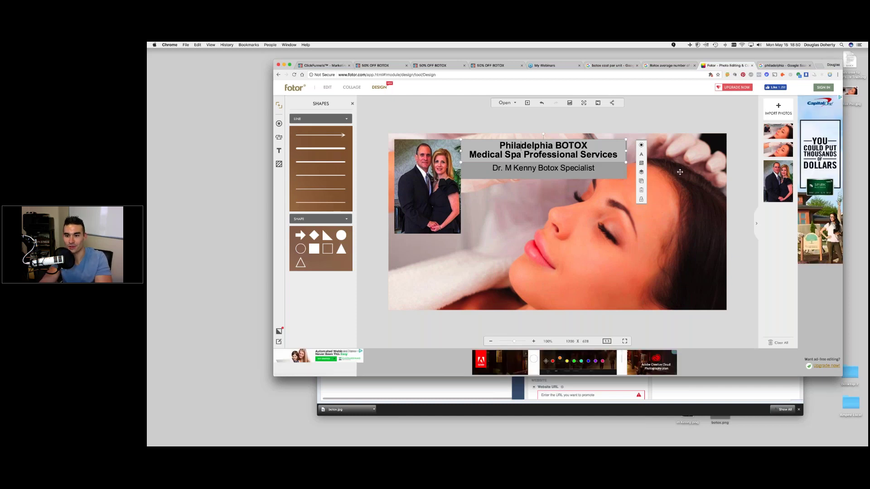
click(679, 172)
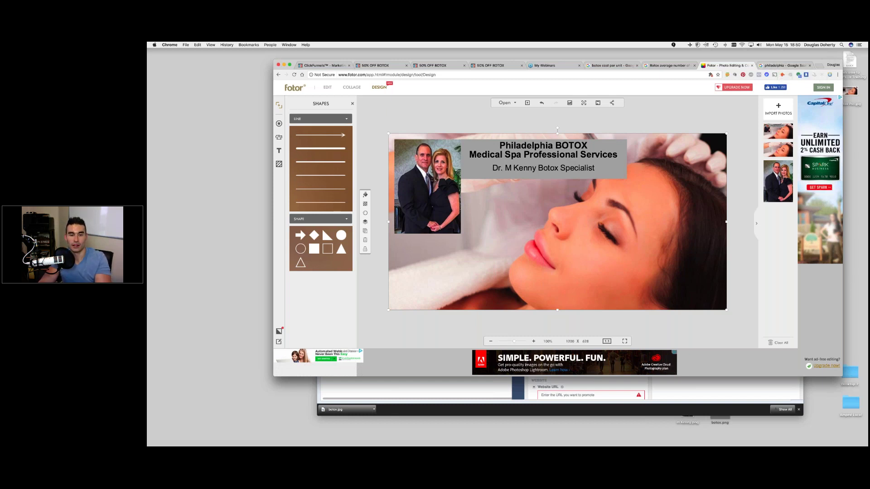
- Undo the accidental original-size canvas change to restore the full design
click(604, 121)
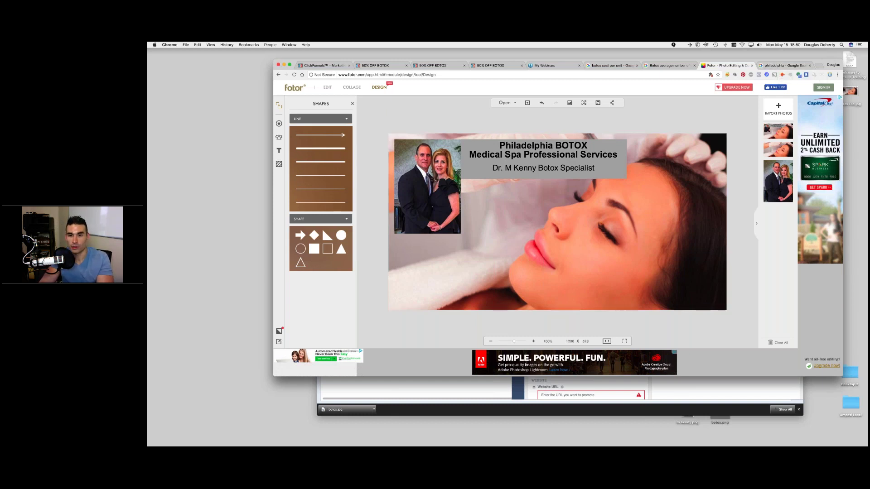
click(570, 103)
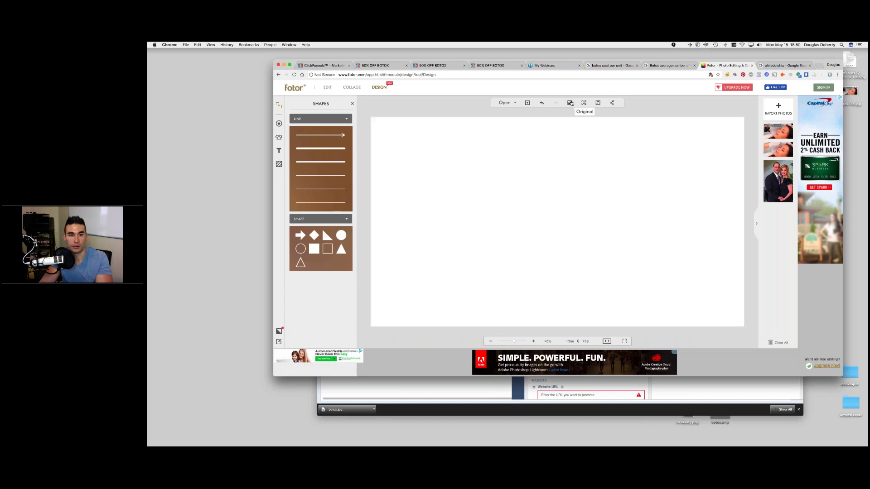
click(541, 103)
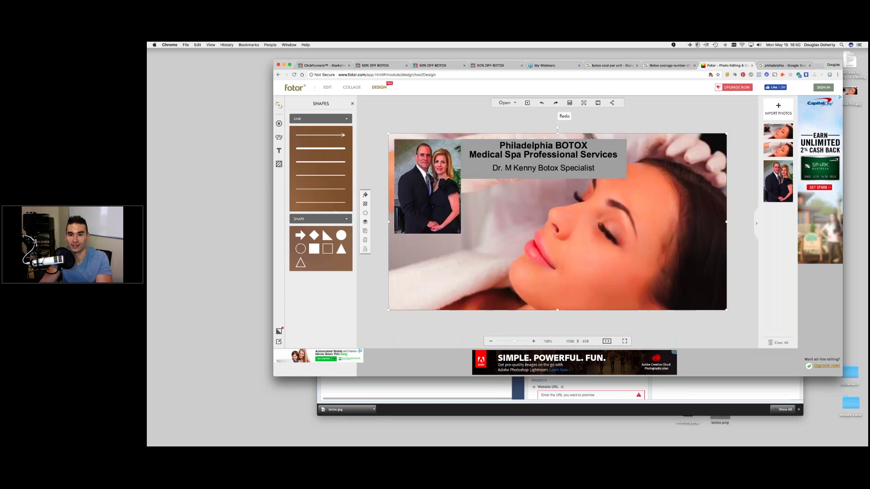
- Re-save the corrected banner as Botox Pic.jpg on the Desktop, replacing the old file
click(597, 103)
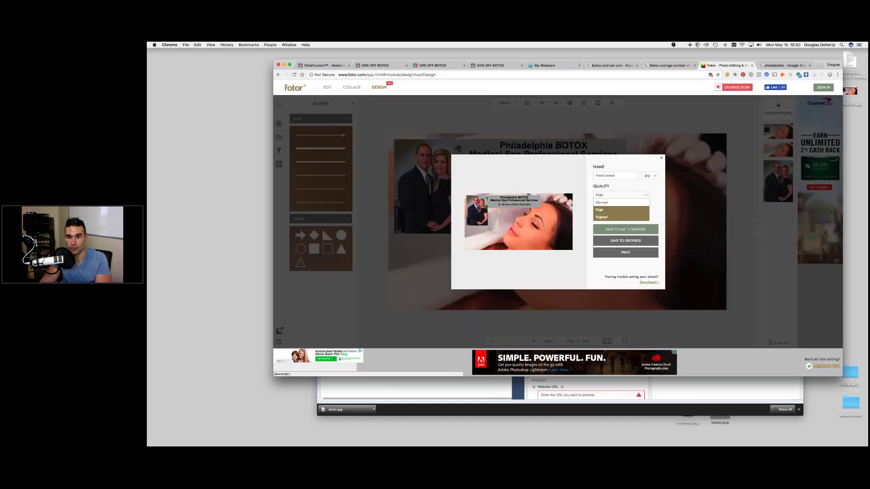
double_click(594, 176)
text(Botox Pic)
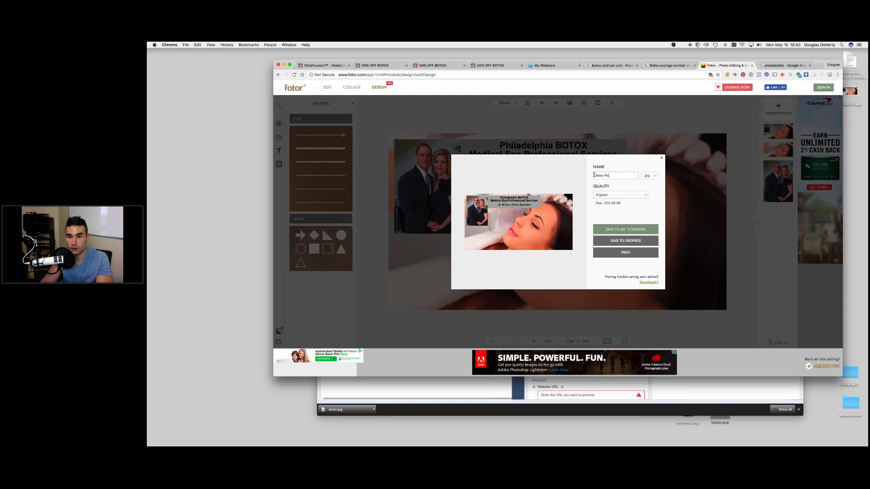
click(627, 230)
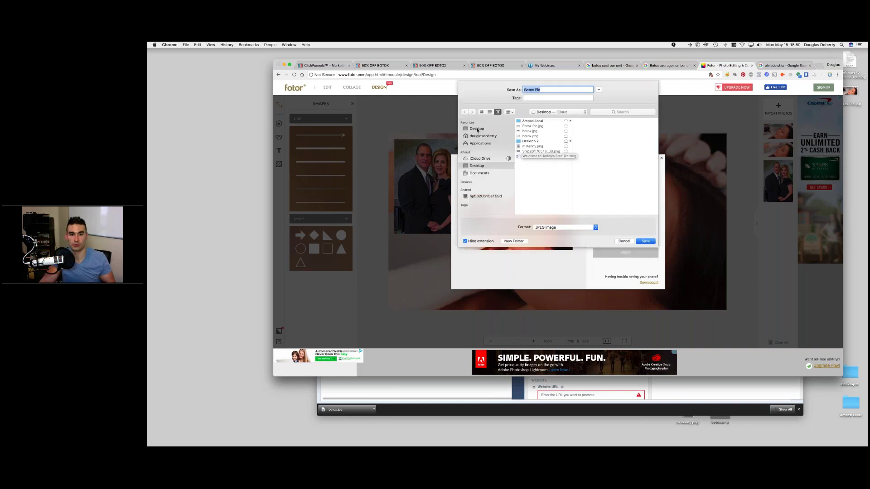
click(476, 129)
key(Return)
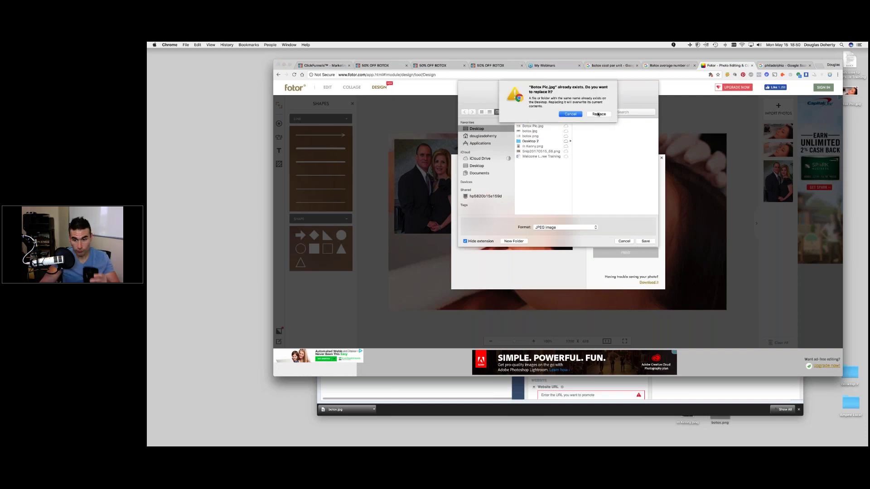
click(598, 114)
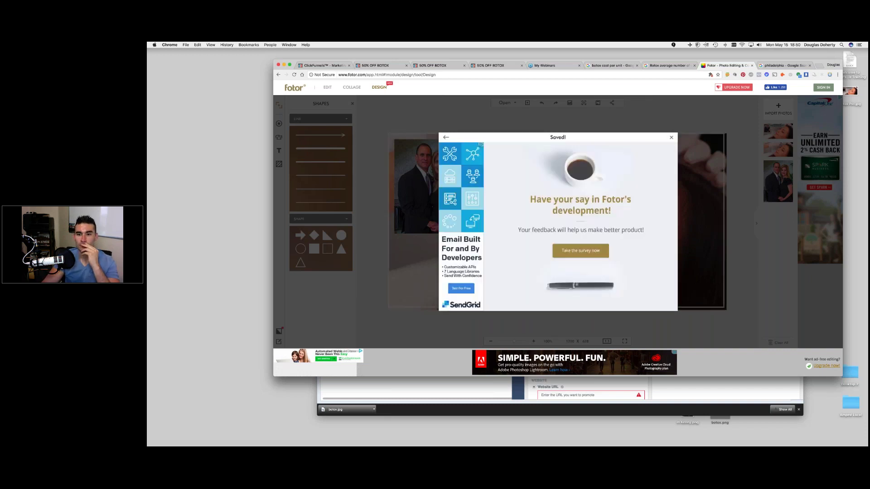
click(672, 137)
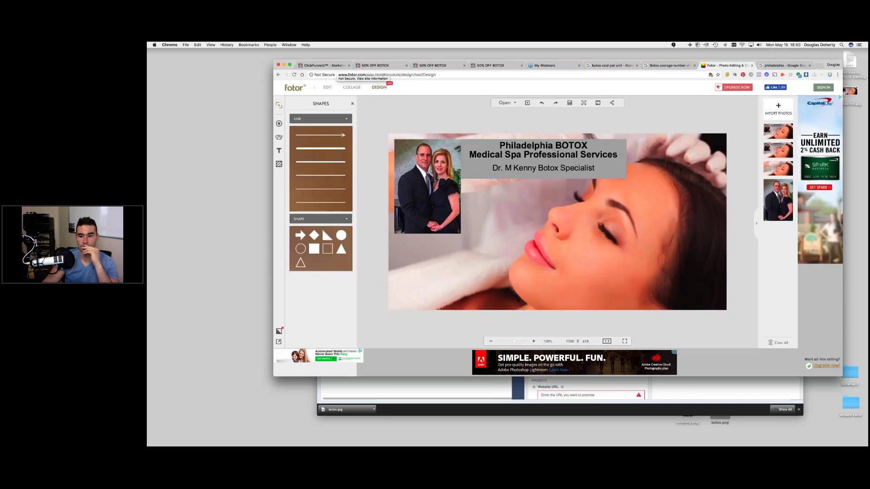
click(749, 394)
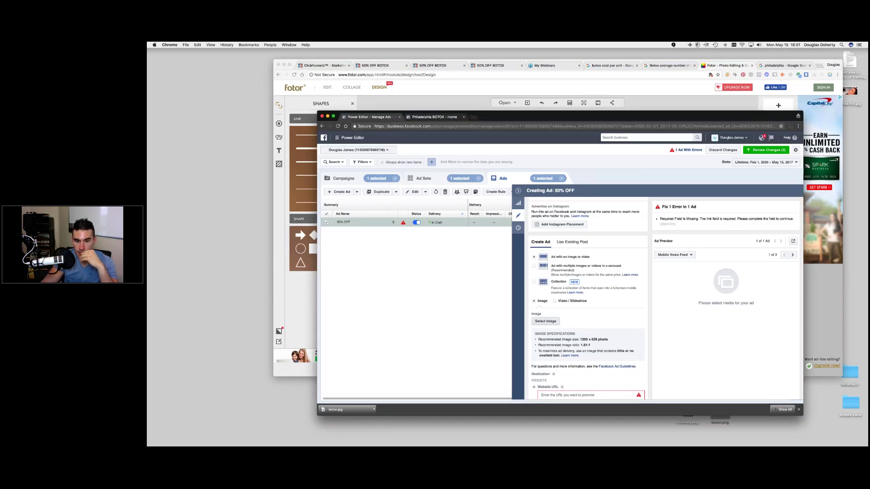
- Upload Botox Pic.jpg as the 50% OFF ad's 1200 x 628 image
click(545, 321)
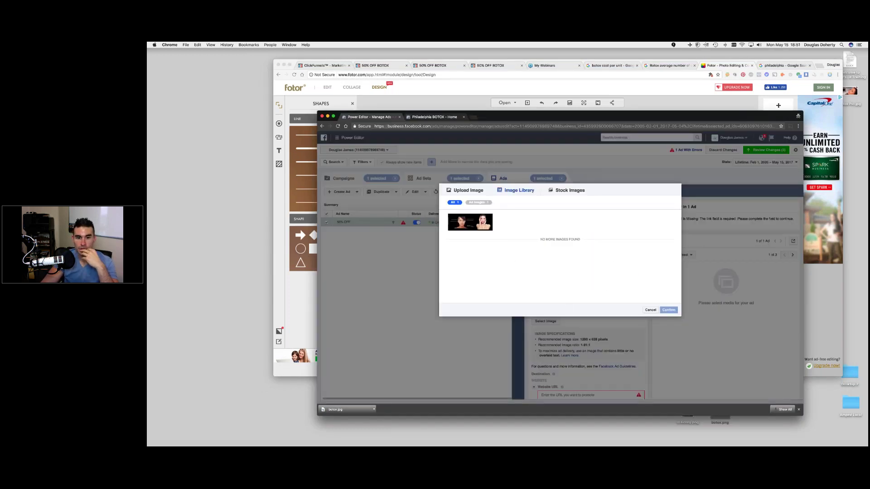
click(467, 190)
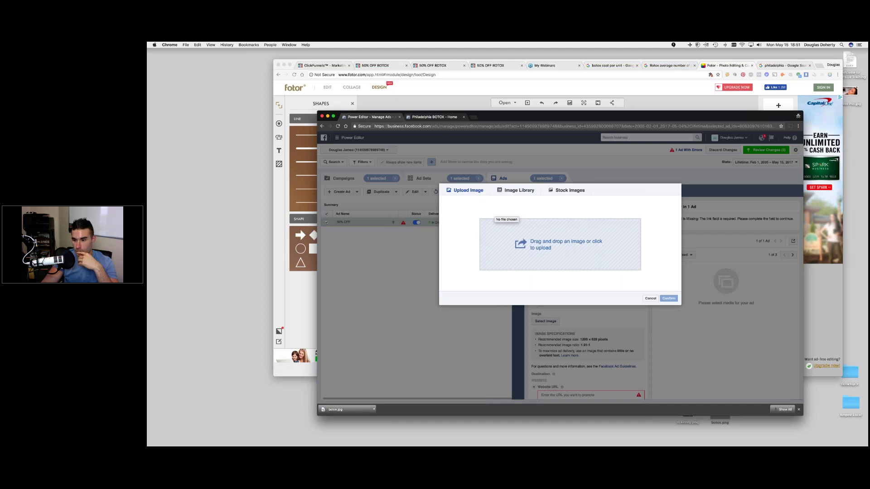
click(569, 254)
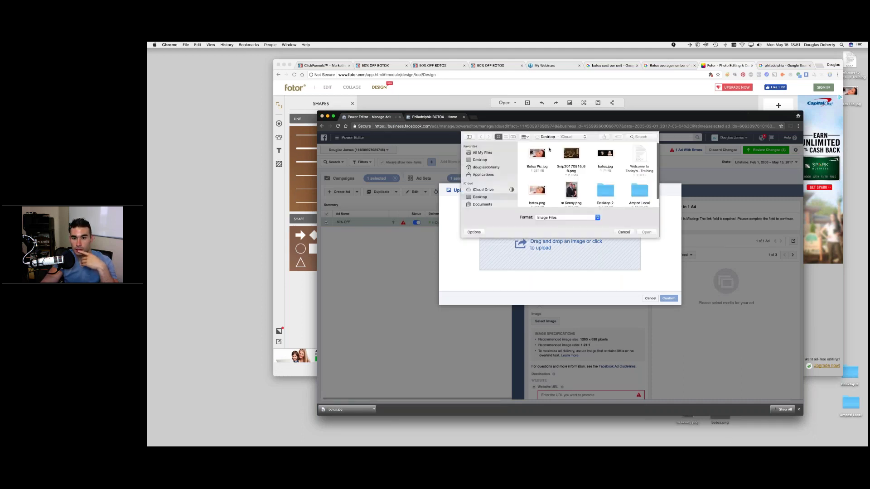
double_click(538, 154)
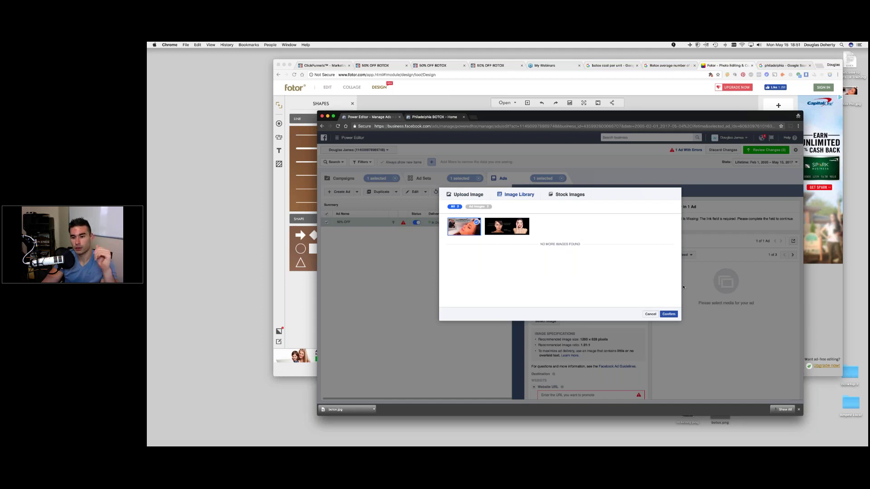
click(669, 315)
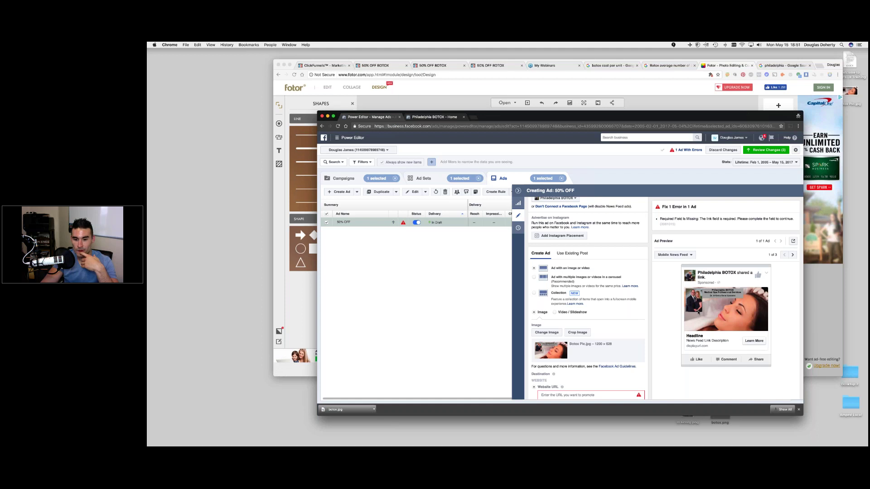
scroll(641, 313, down, 2)
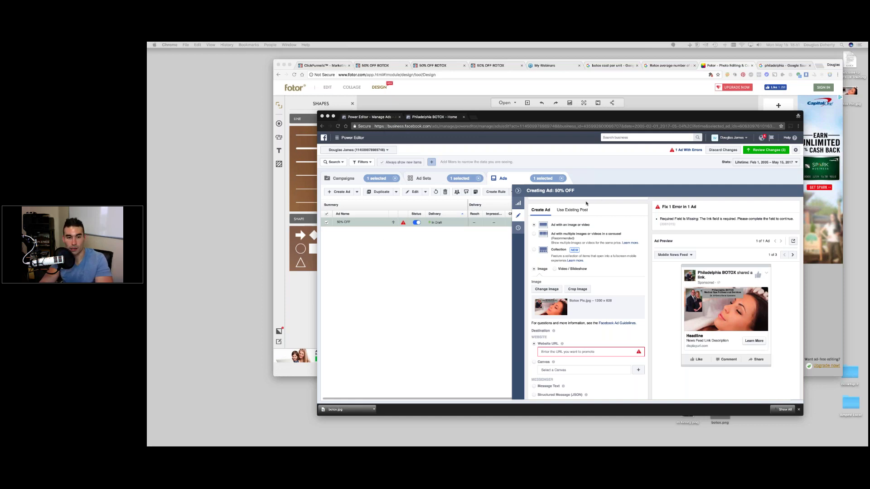
- Copy the page address of the Botox client's Optin step in ClickFunnels
click(329, 66)
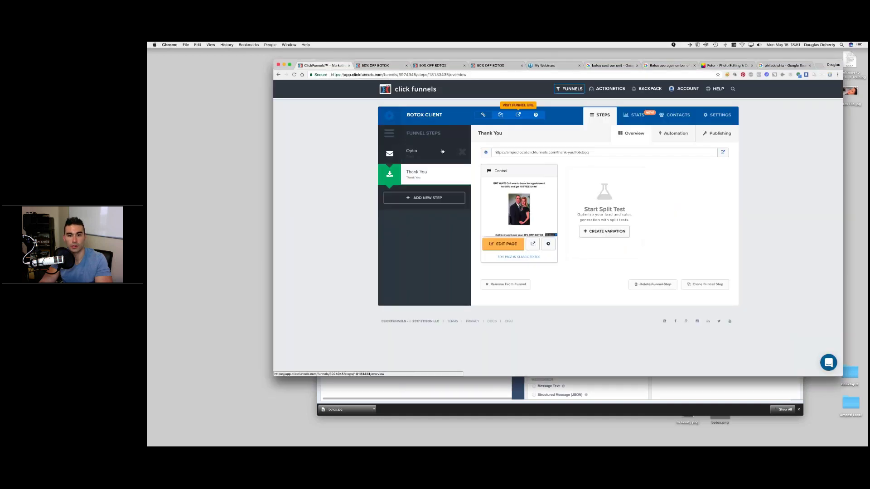
click(419, 154)
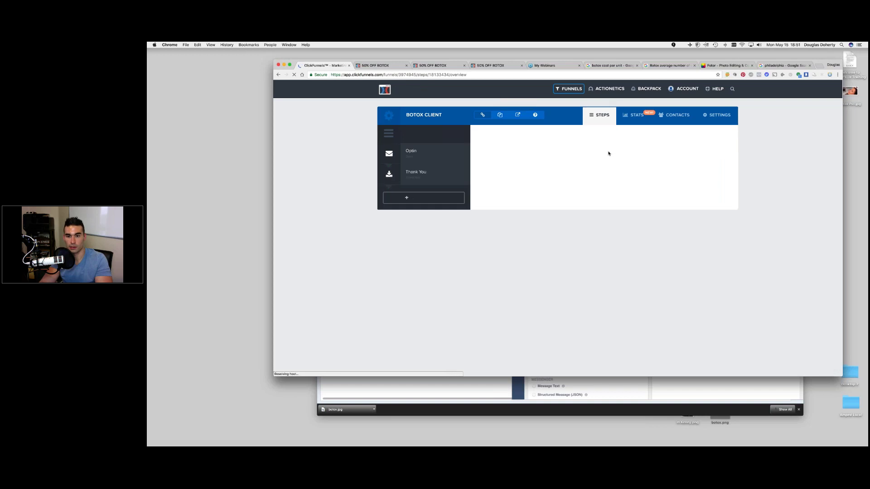
drag(581, 152, 491, 152)
right_click(500, 153)
click(516, 188)
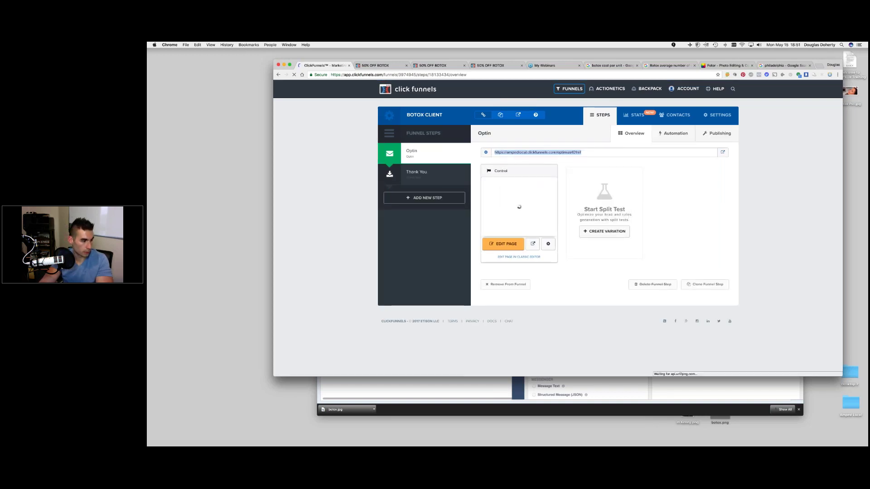
- Bring up the Bitly edit panel for the '50% OFF BOTOX' short link
key(super+Tab)
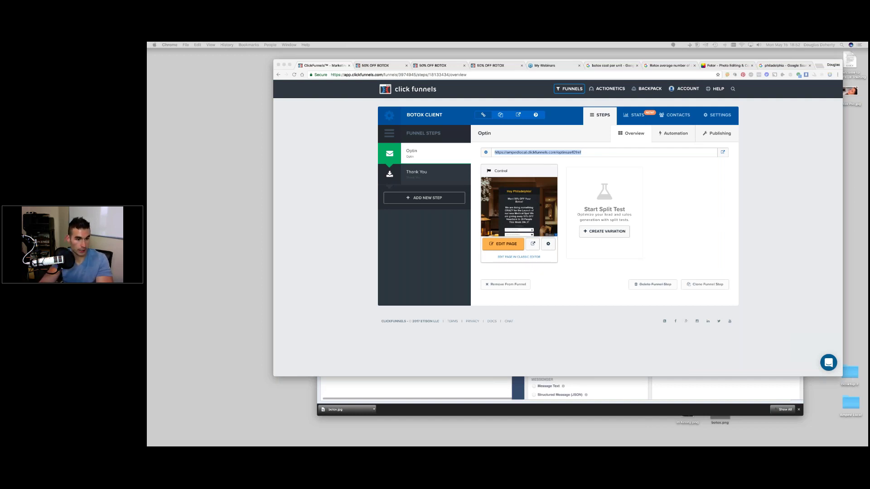
key(super+grave)
drag(224, 187, 227, 124)
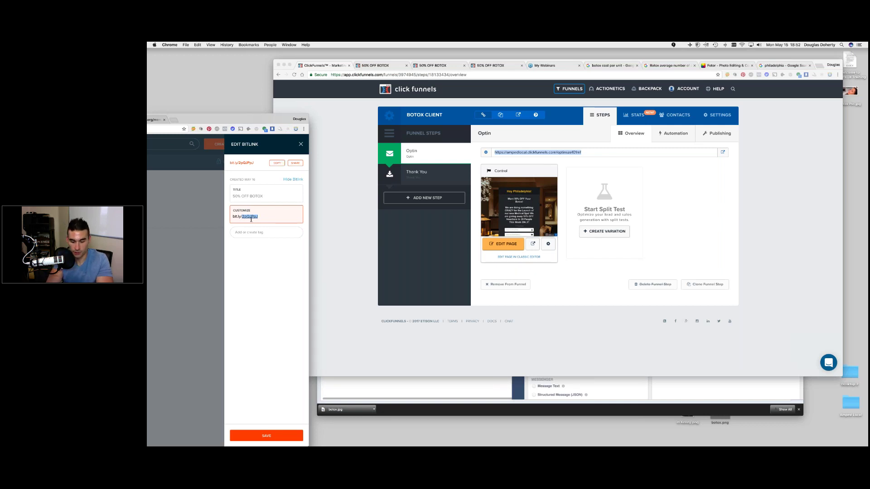
- Customize the Bitly short link to bit.ly/PhiladelphiaBotox and save it
text(Phil)
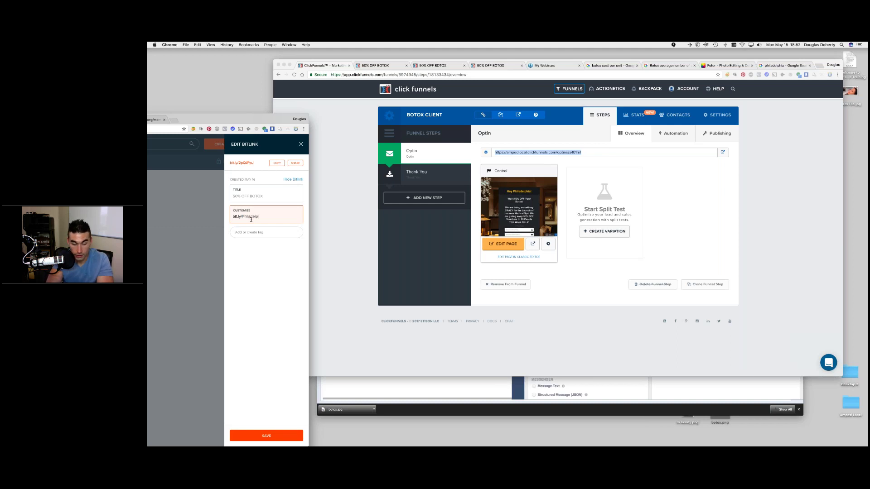
text(adelphiaBotox)
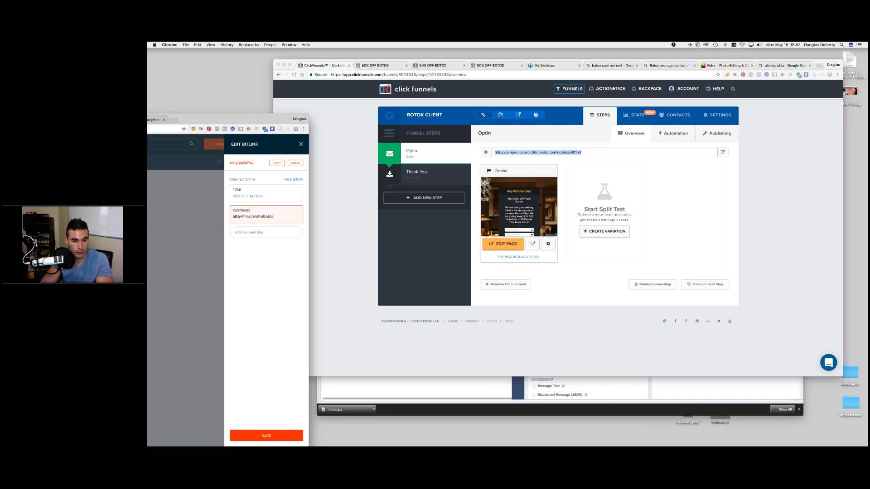
click(265, 435)
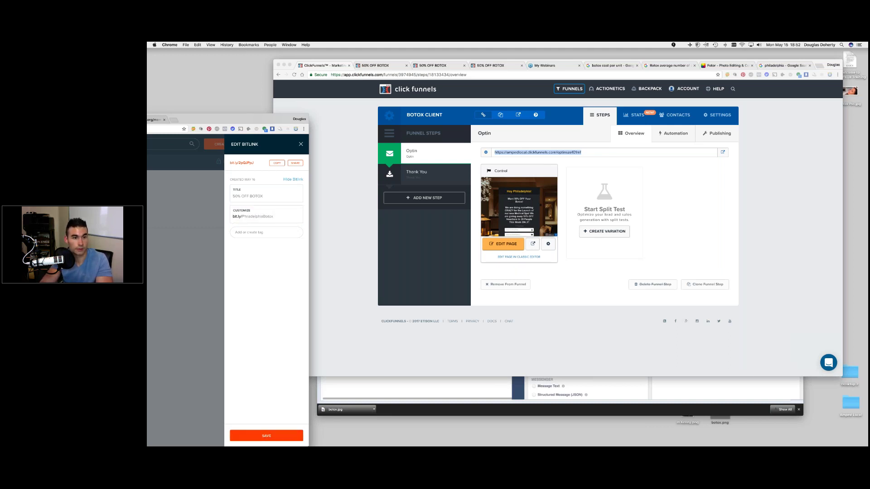
key(super+w)
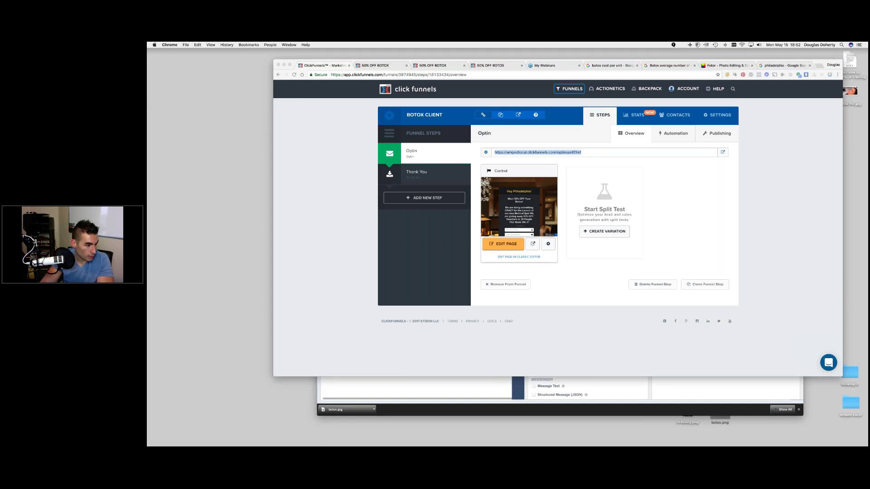
- Set the ad's Website URL to the PhiladelphiaBotox short link
click(680, 388)
click(549, 352)
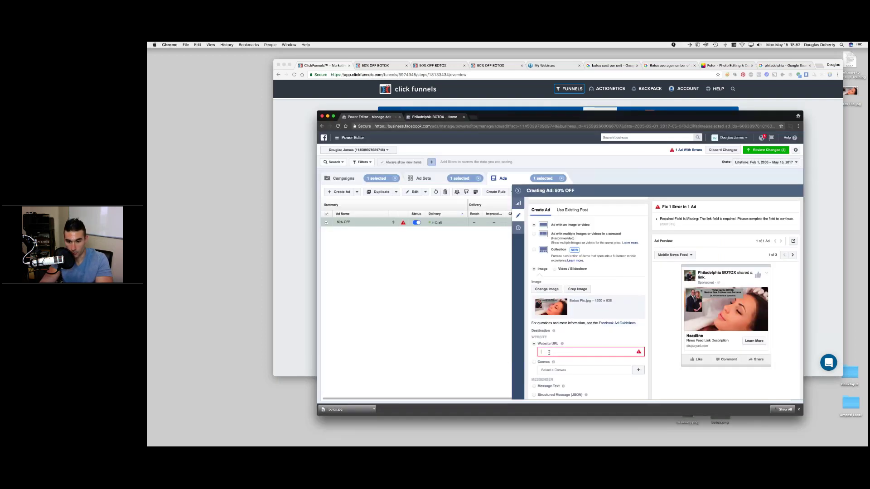
click(549, 353)
click(571, 380)
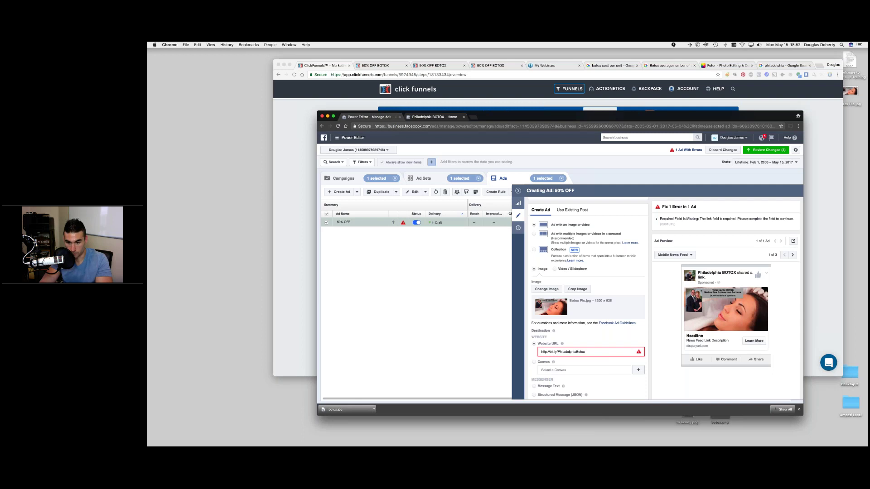
scroll(589, 299, down, 3)
scroll(544, 313, down, 2)
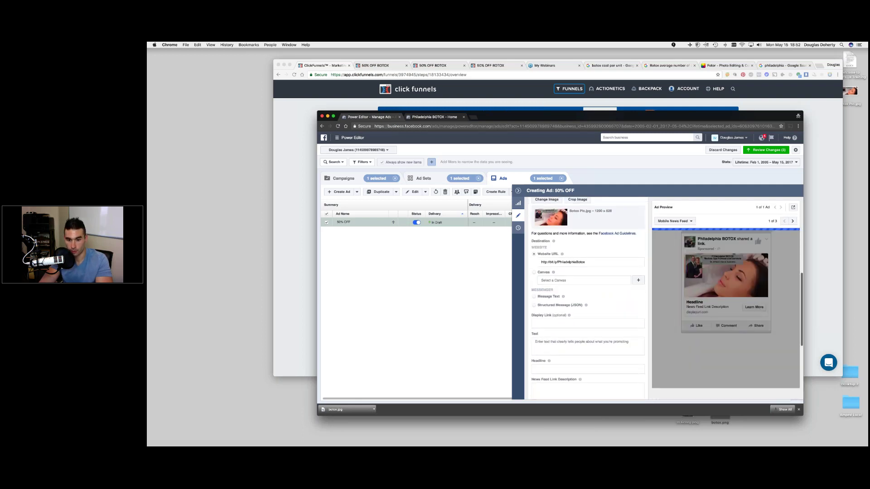
click(545, 312)
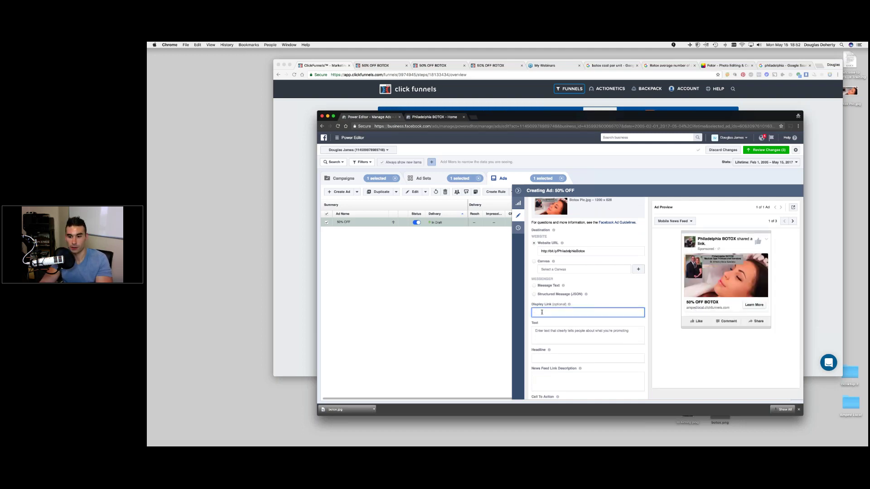
right_click(541, 312)
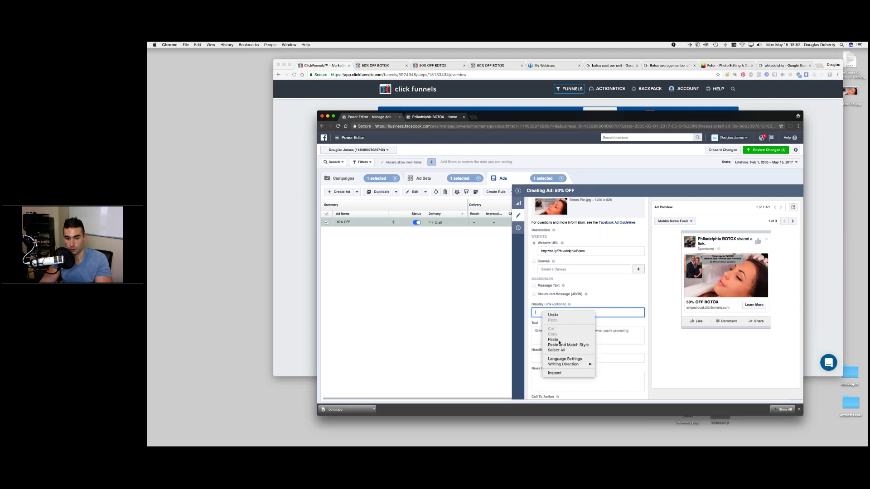
click(555, 340)
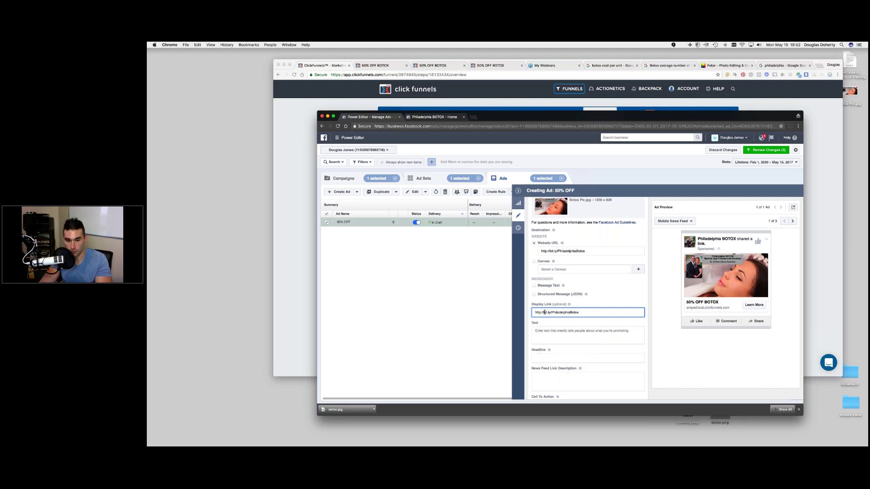
drag(544, 312, 535, 313)
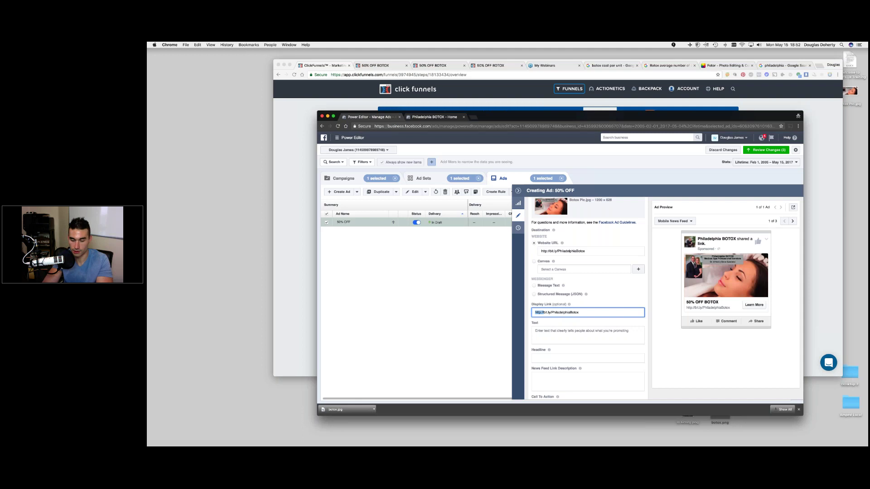
key(BackSpace)
click(645, 300)
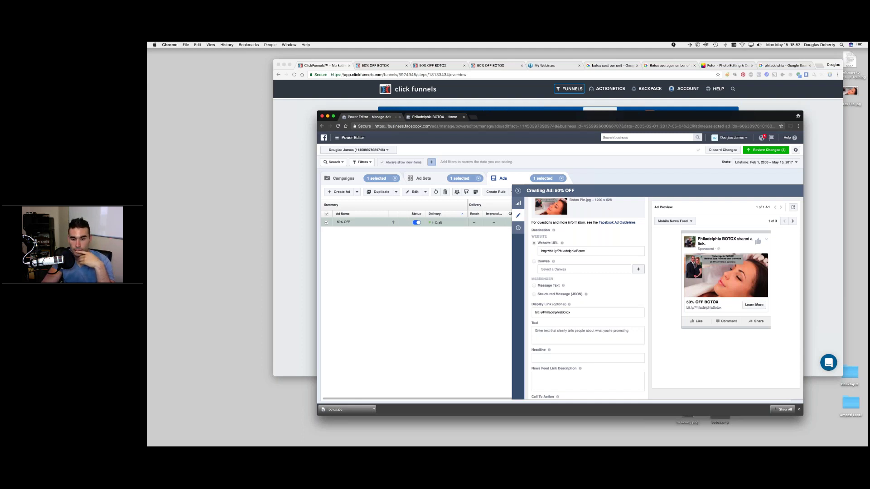
click(550, 333)
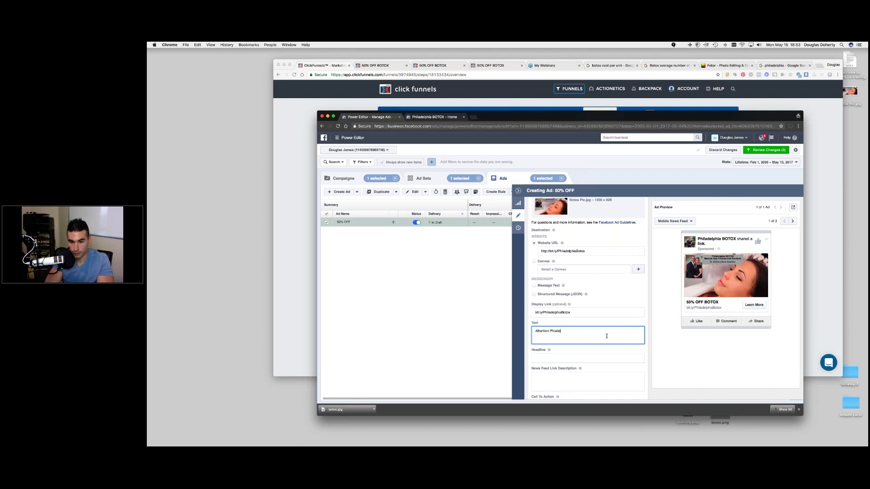
- Write ad text: Philadelphia Skin Center's 50% OFF Vouchers for the first 20 people
key(BackSpace)
key(BackSpace)
key(BackSpace)
key(BackSpace)
text(il)
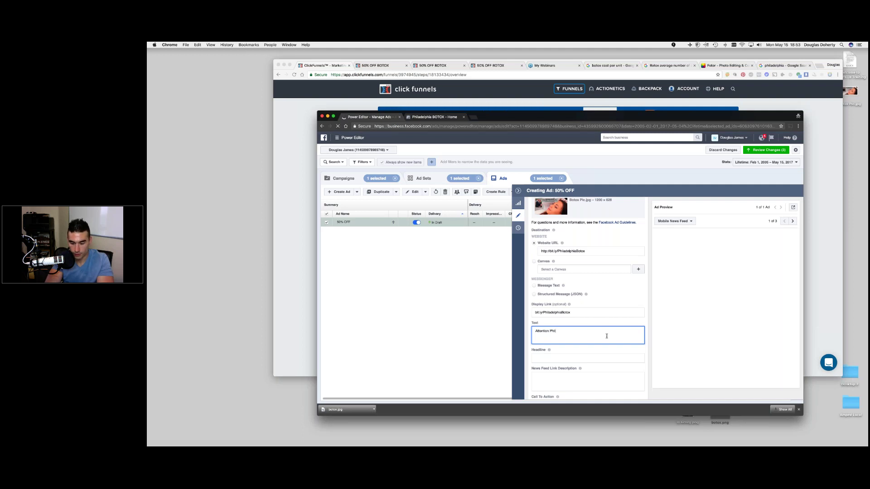
text(adelphia)
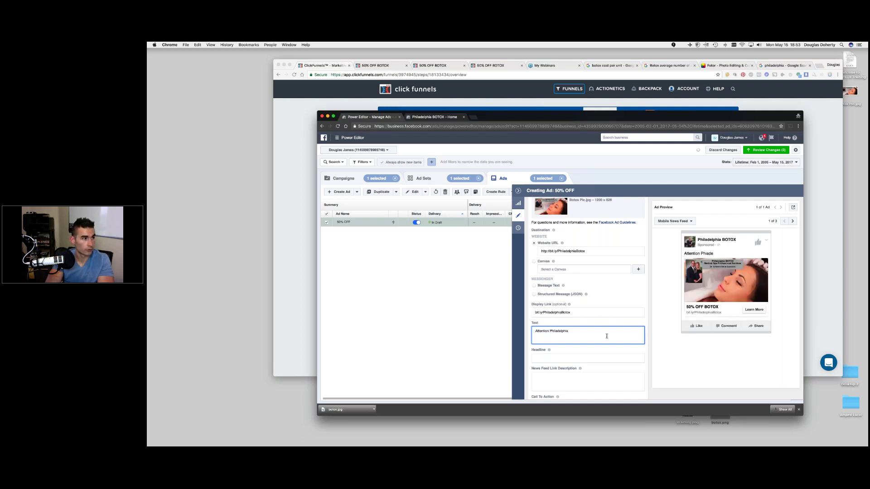
text(! The experts)
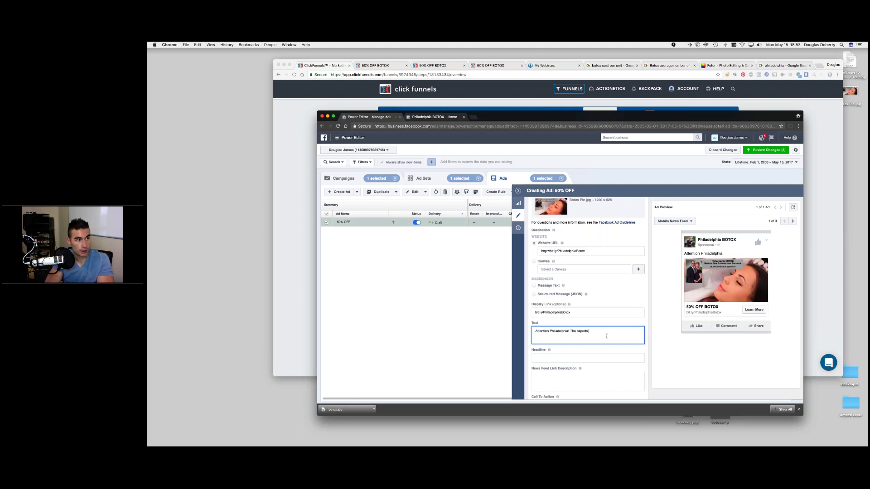
text( at the P)
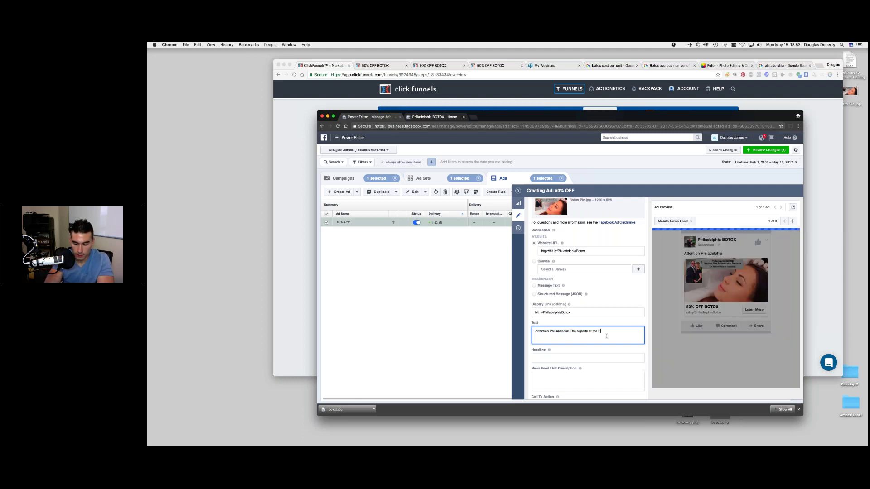
text(hiladelphia)
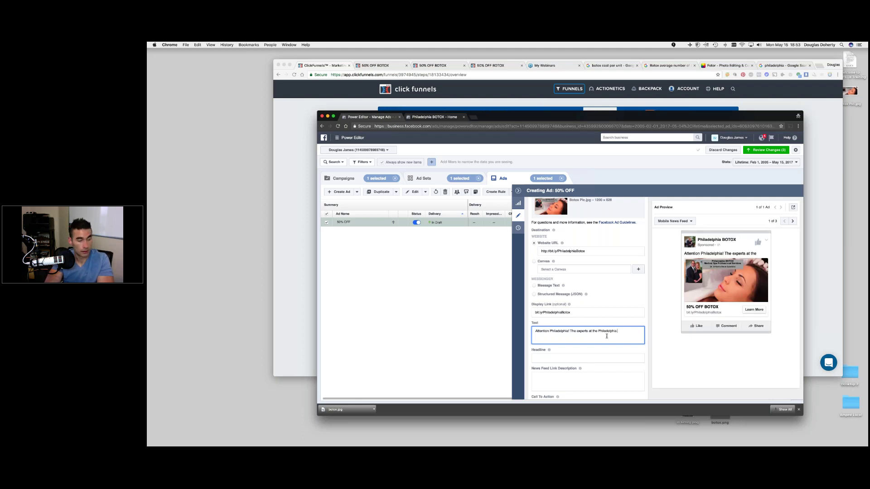
text( Skin)
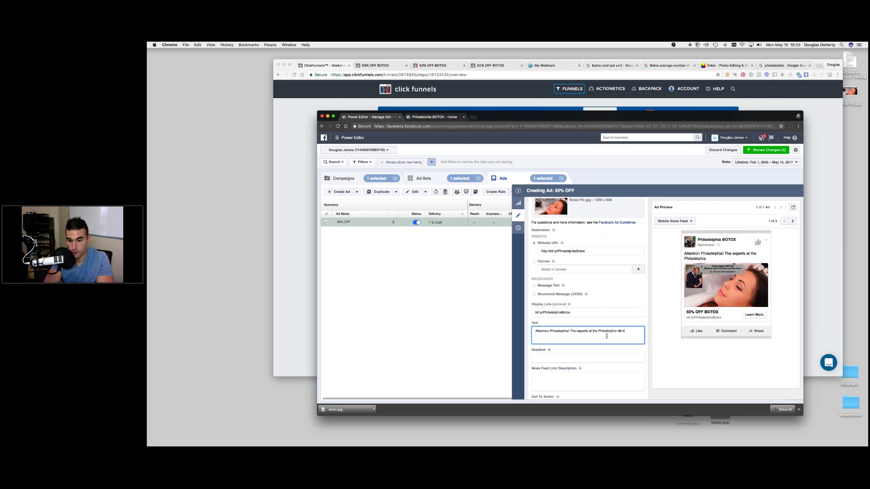
text( Center)
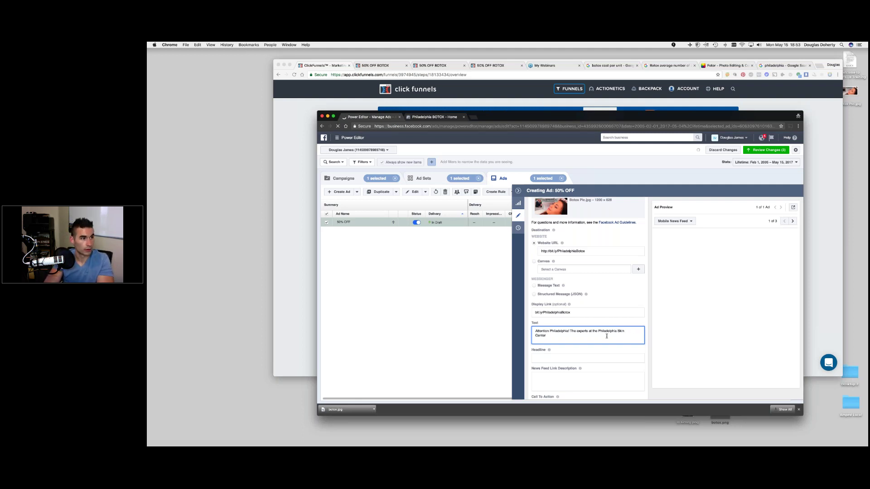
text(are giving)
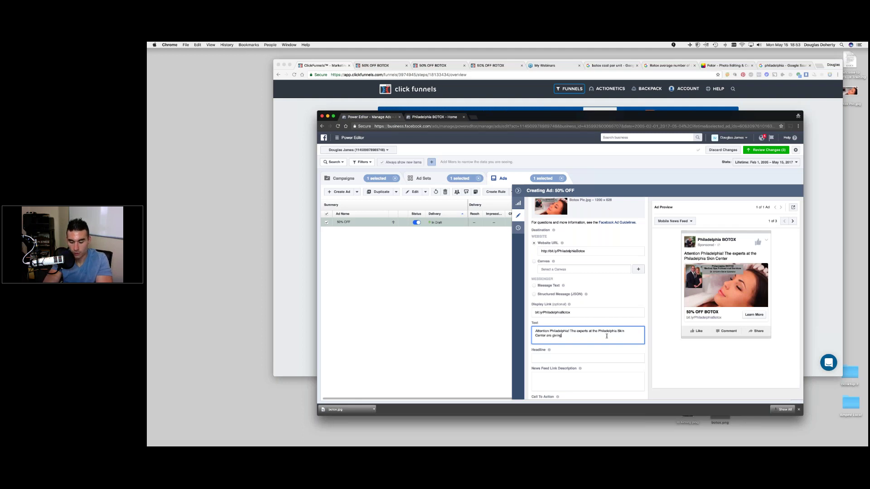
text( away 50%)
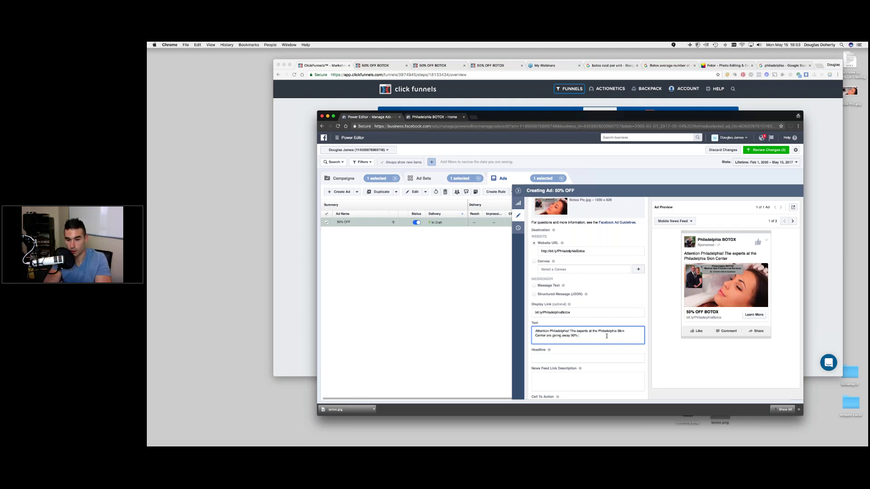
text( O)
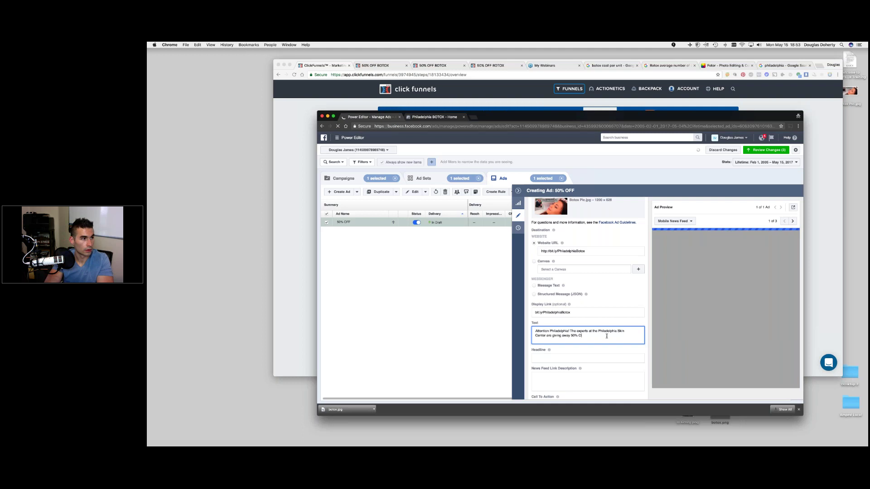
text(FF Vou)
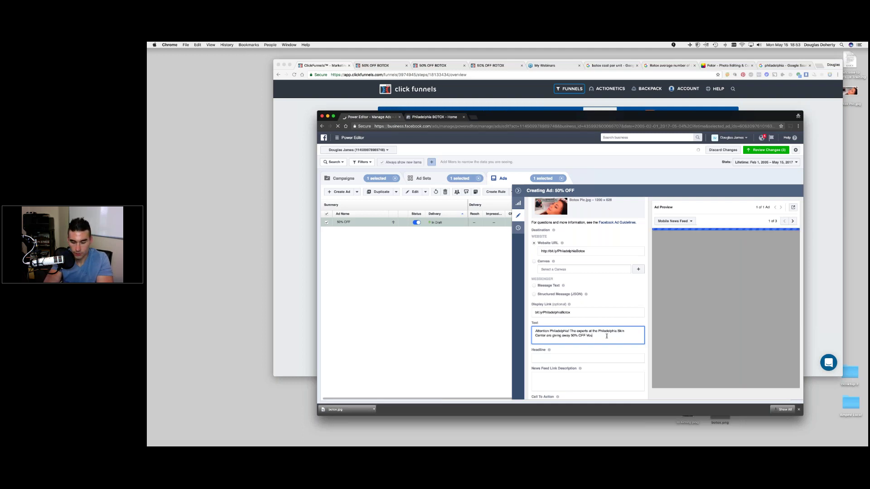
text(chers to)
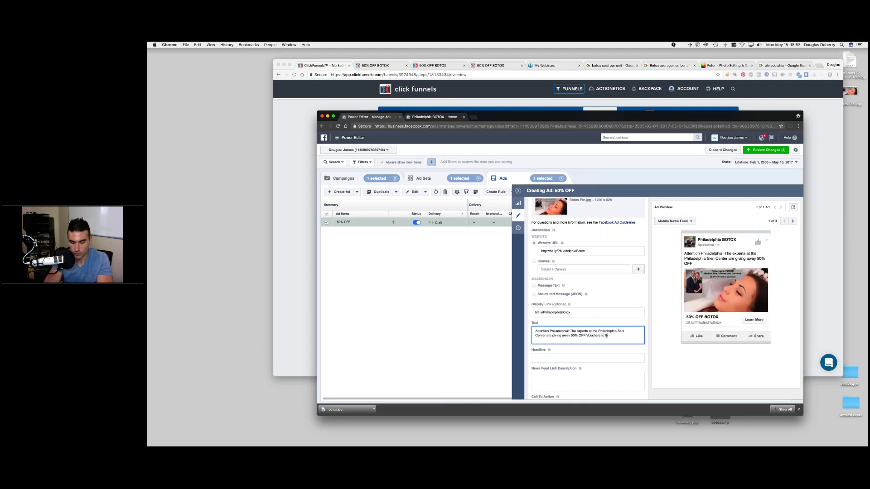
text( the first 20 people for their first Botox Session)
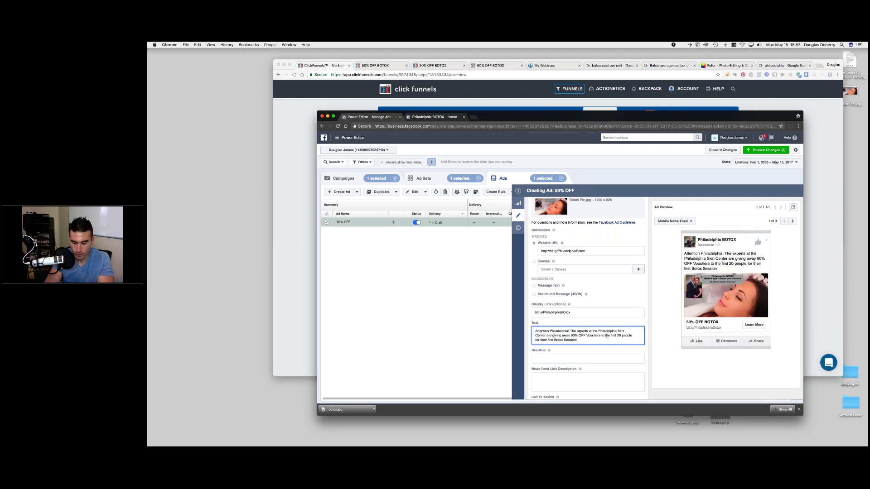
text(! C)
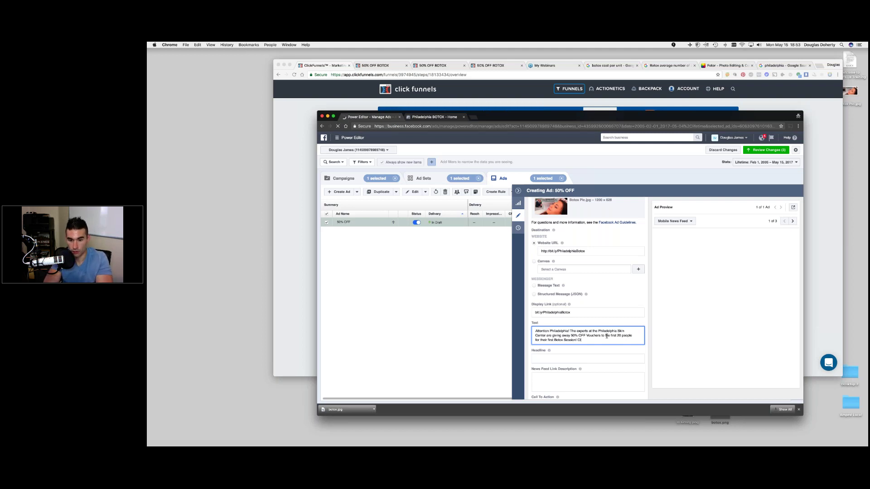
text(lick and down)
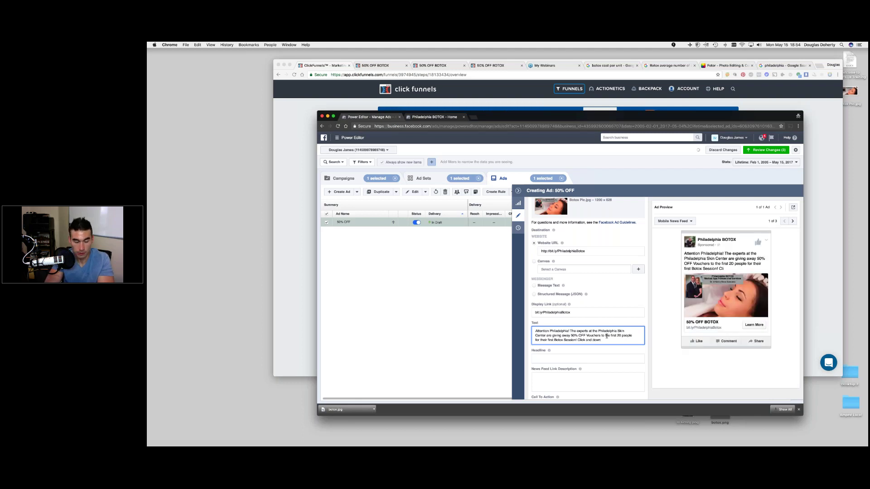
text(load your voucher)
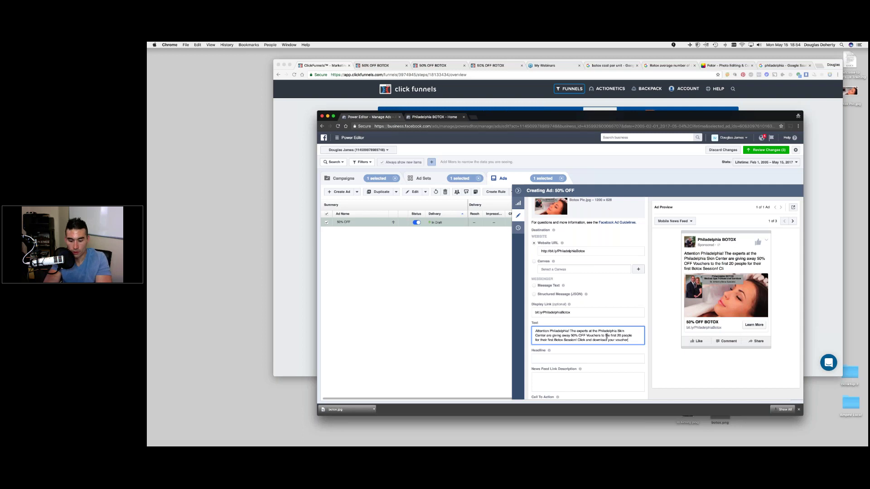
text( before it goes)
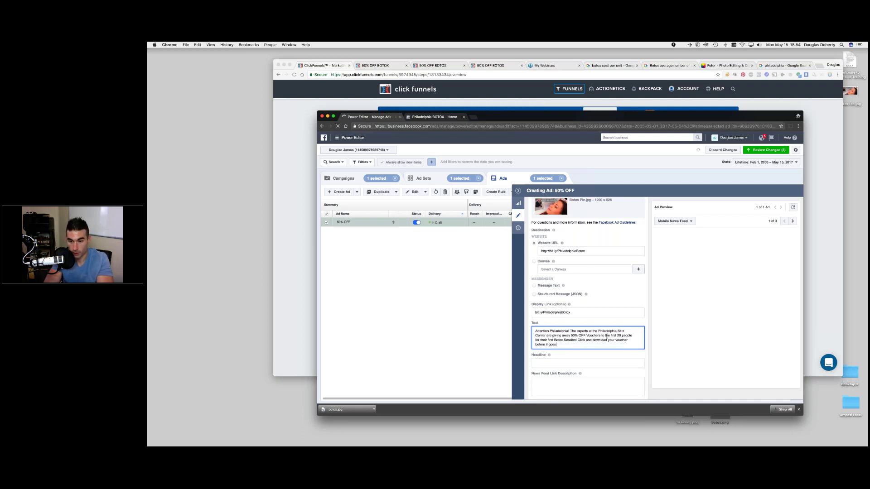
text( away:))
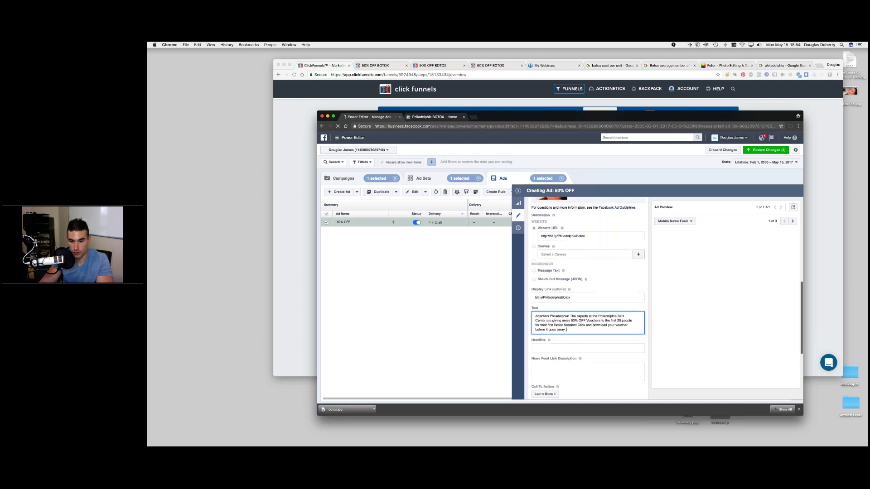
right_click(568, 329)
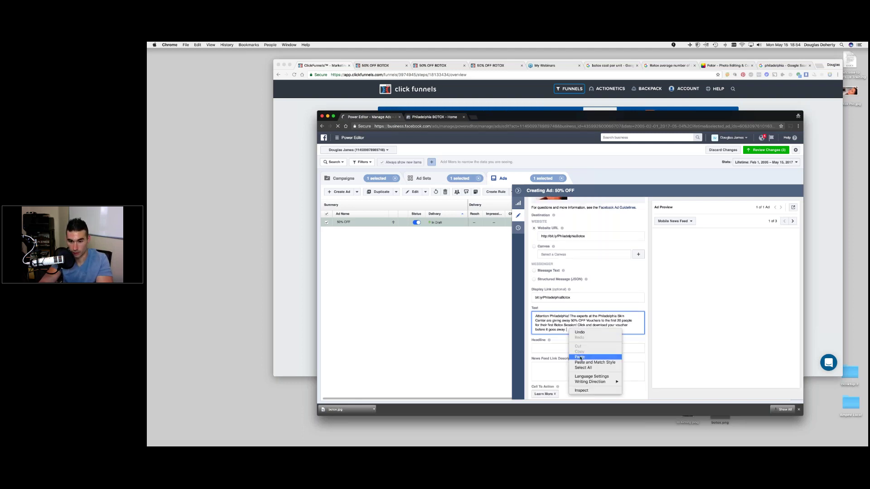
click(580, 357)
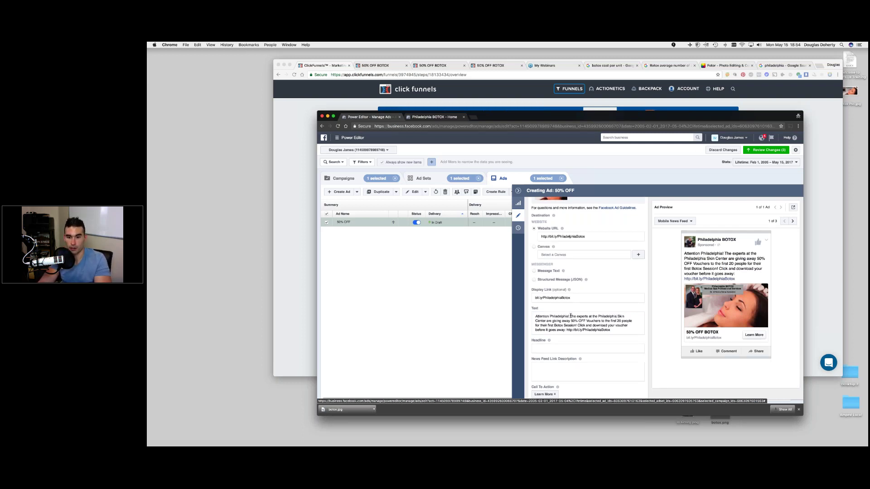
scroll(571, 316, down, 1)
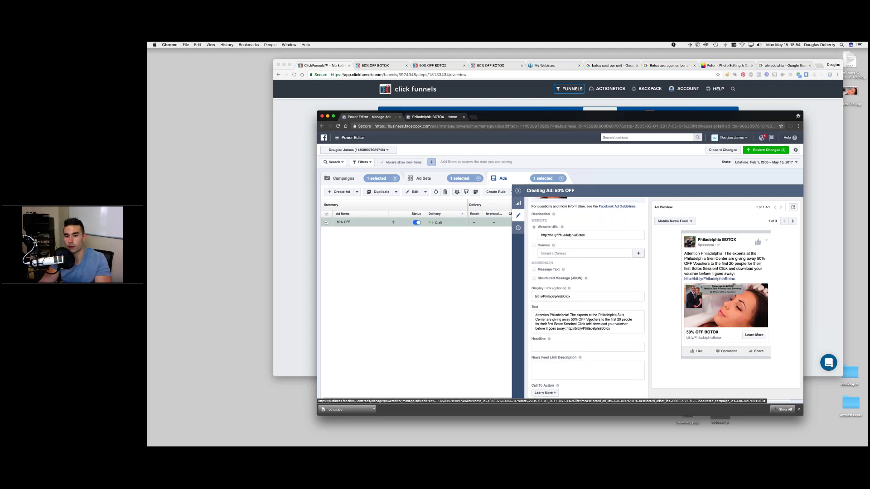
drag(583, 315, 627, 319)
click(571, 315)
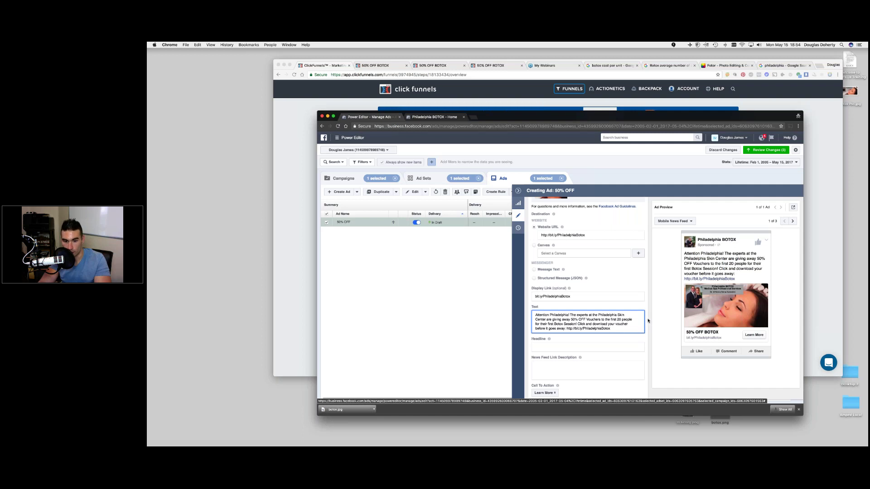
scroll(634, 312, down, 2)
- Enter headline '50% OFF - First Botox Session' and a new-guests-only link description, correcting 'sopecial' to 'special'
click(631, 309)
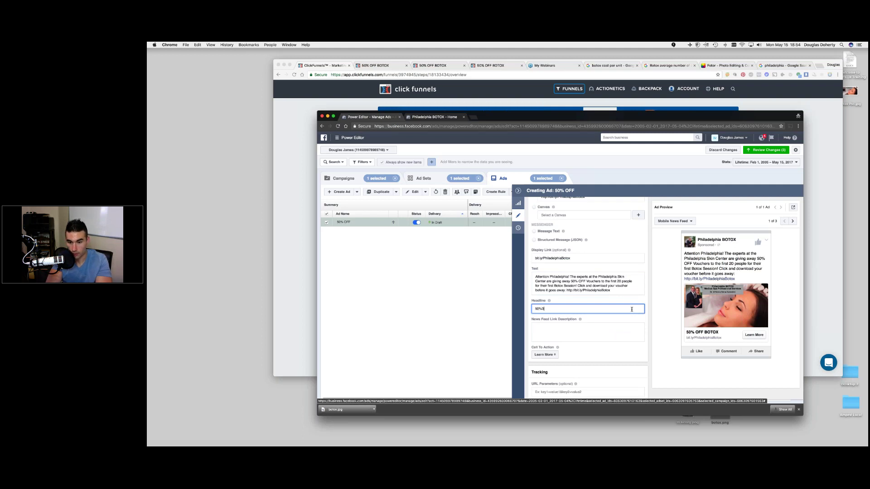
text(50% O)
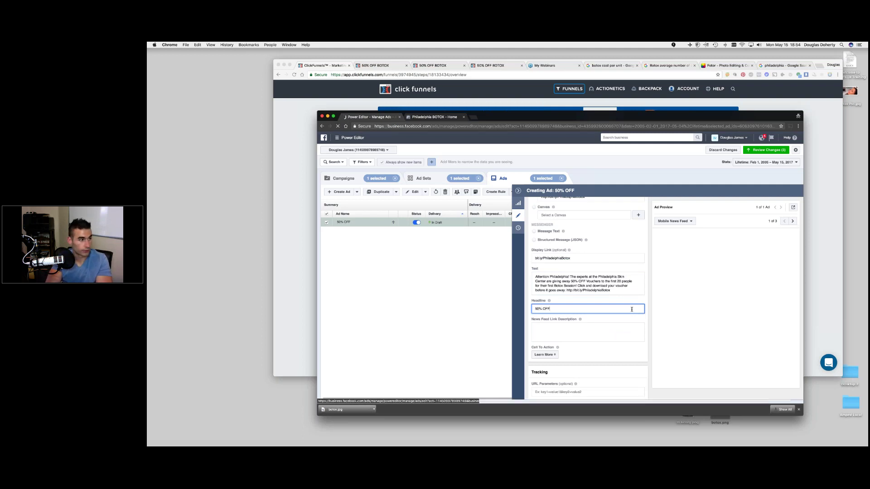
text(FF - F)
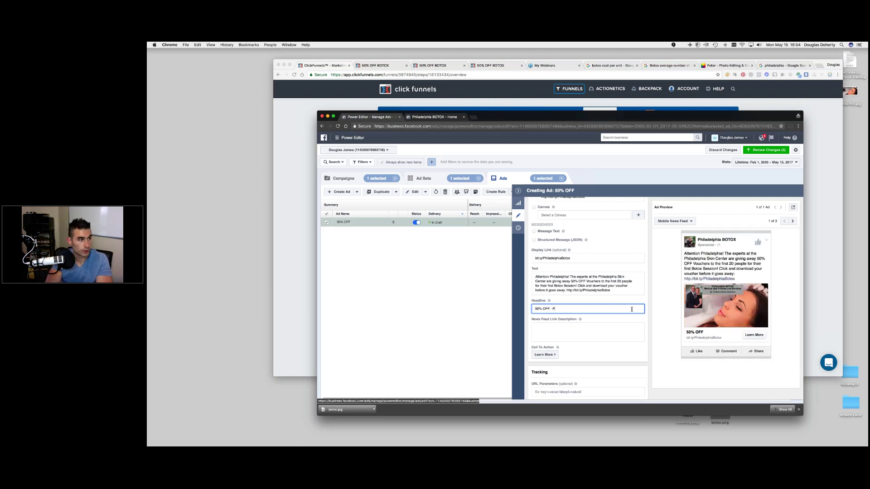
text(irst Botox )
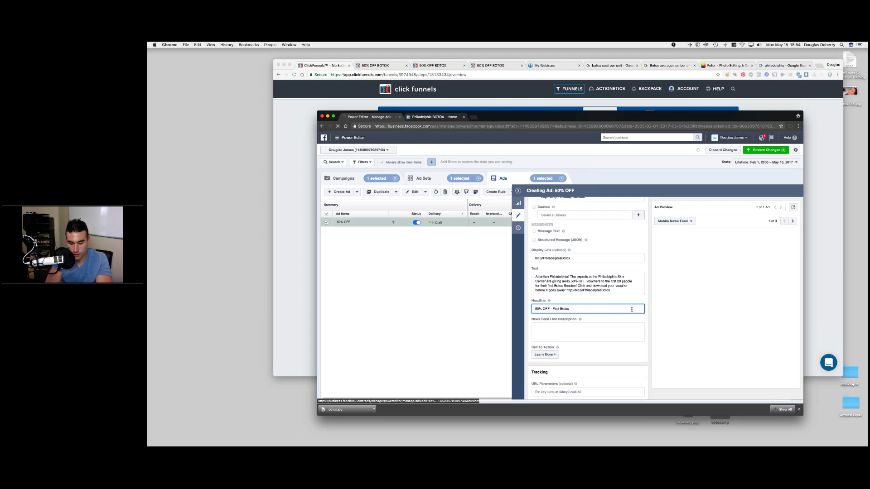
text(Session)
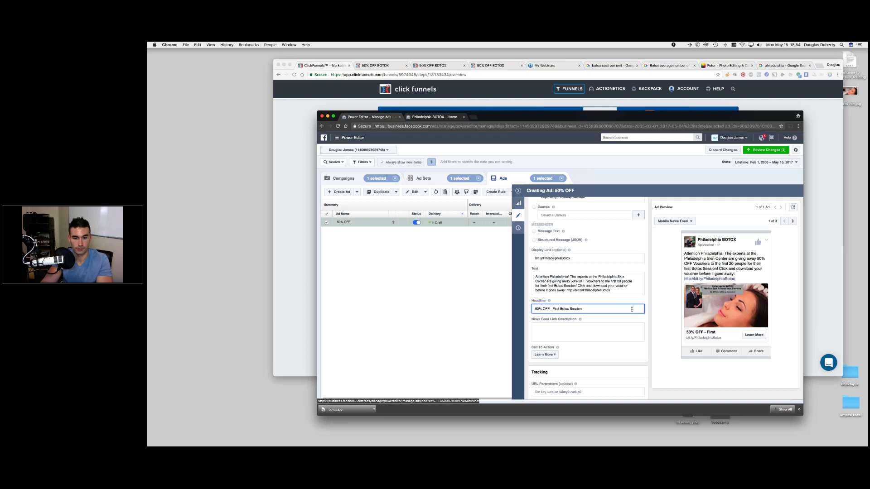
click(591, 331)
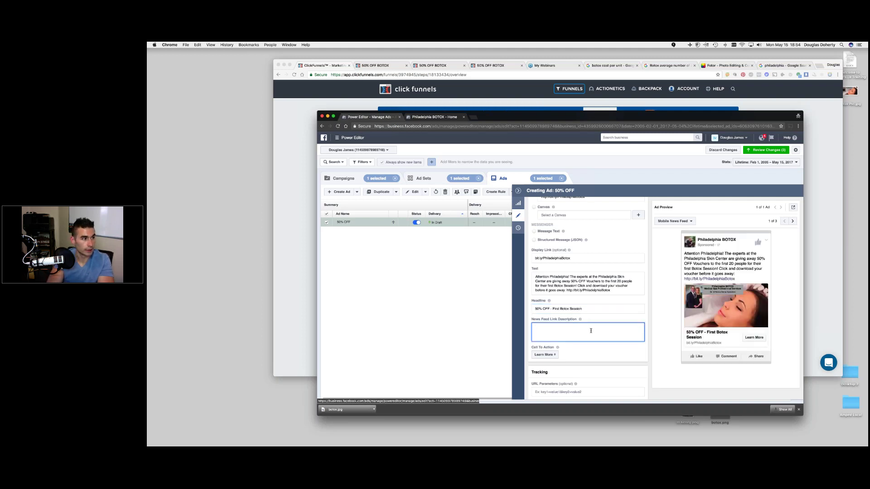
text(This sopecial )
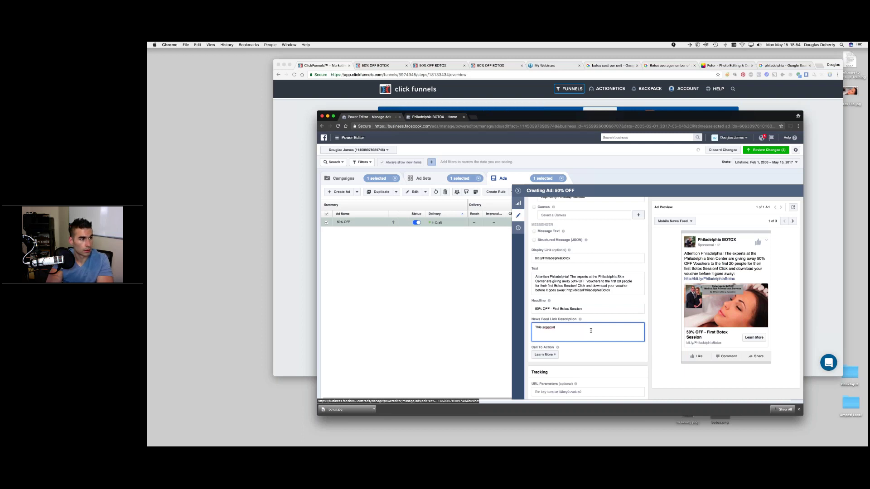
text(offer a)
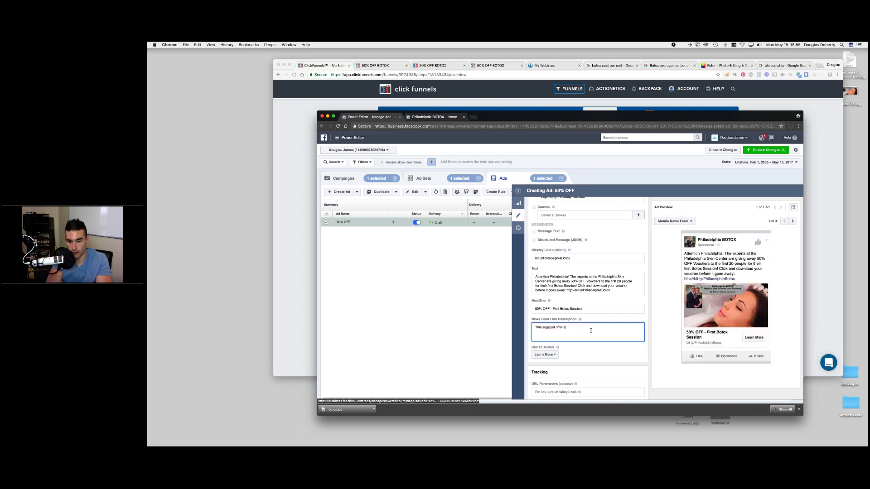
text(nd introductor)
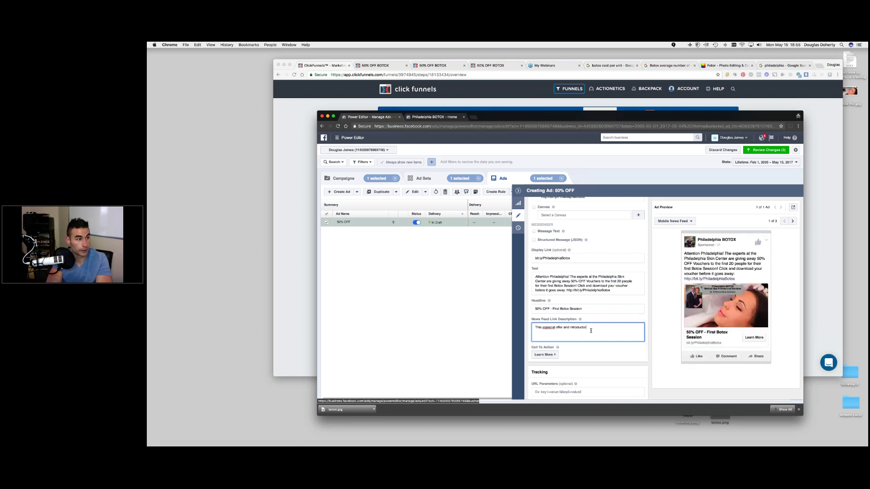
text(y rate is good for ne)
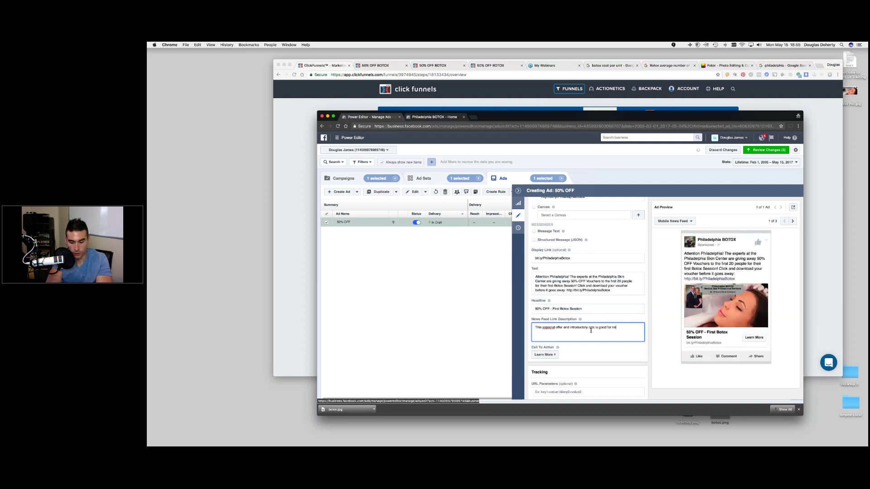
text(w guests only)
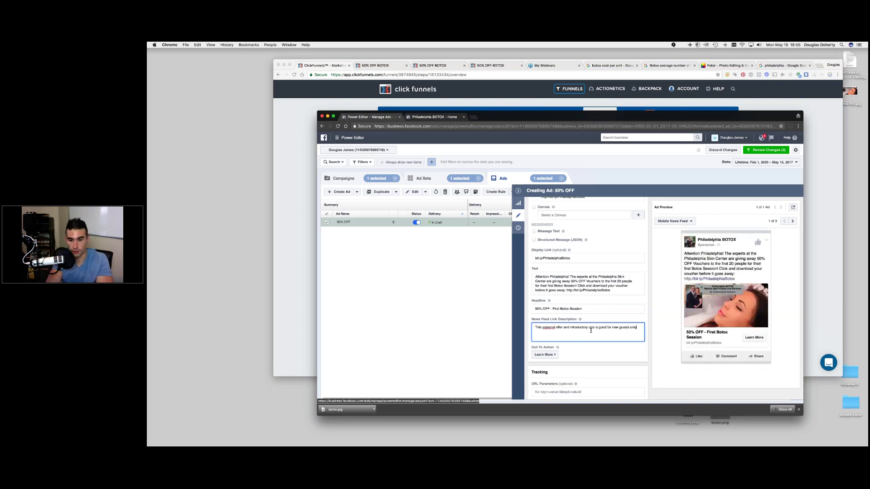
right_click(551, 328)
click(561, 331)
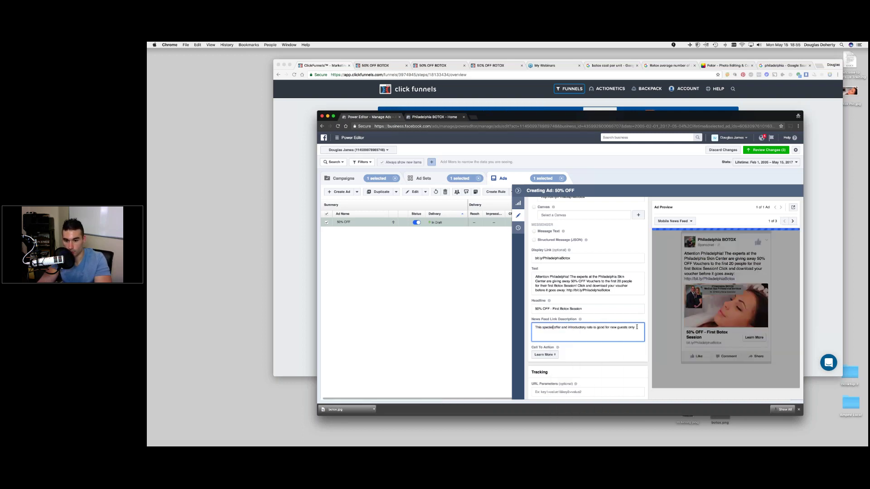
click(619, 356)
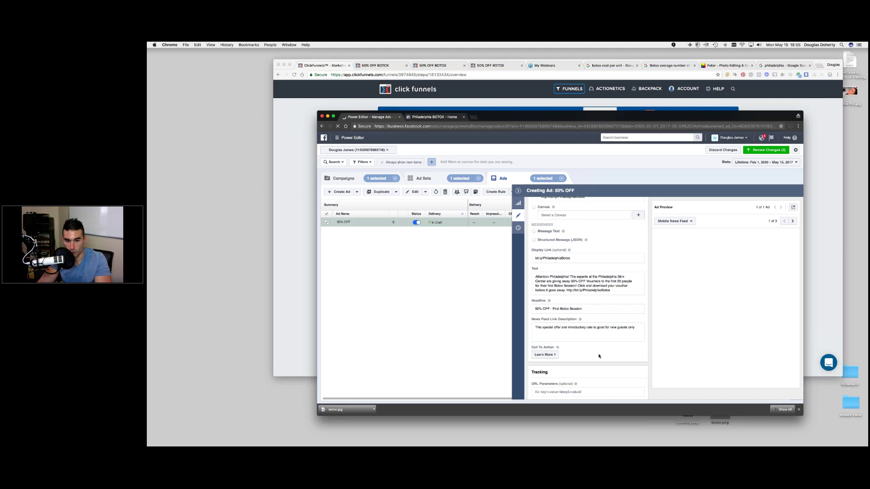
- Switch the ad's call-to-action button from Learn More to Download
click(544, 337)
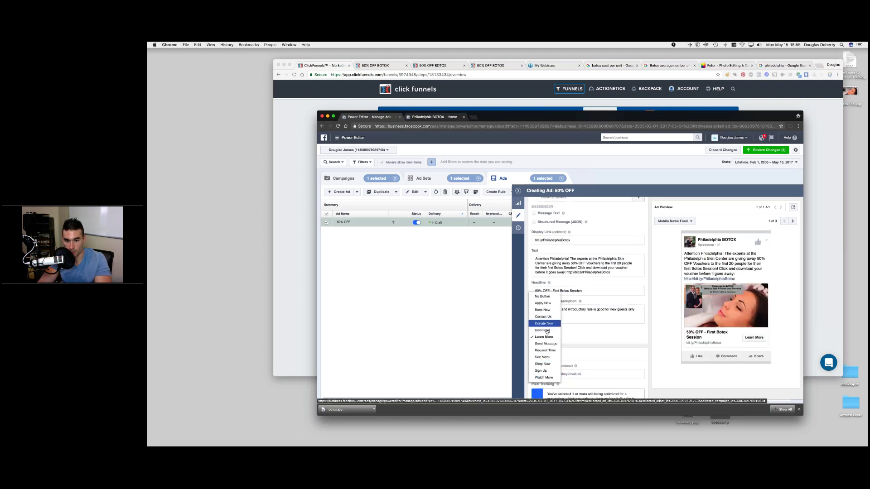
click(543, 330)
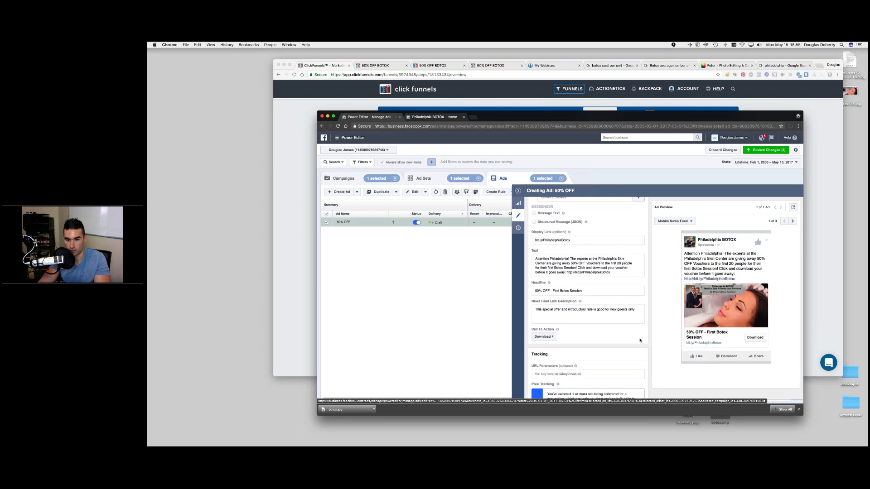
scroll(639, 340, up, 3)
scroll(640, 340, down, 5)
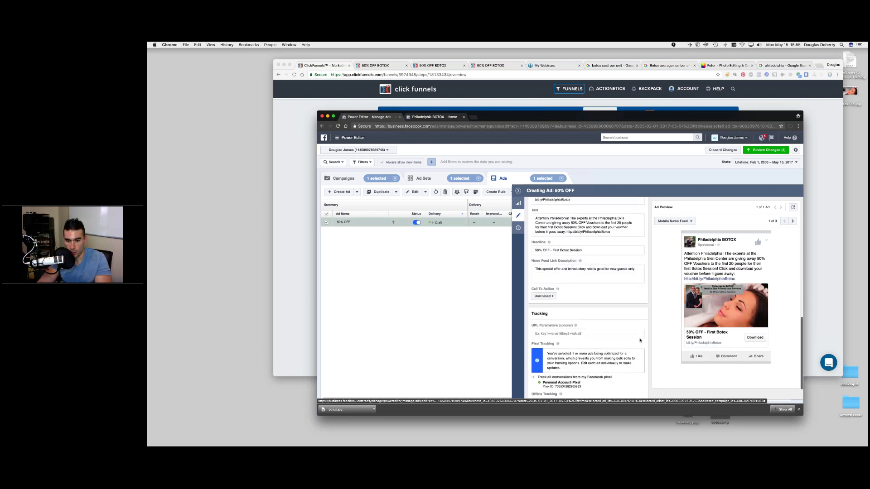
scroll(639, 340, up, 4)
scroll(646, 350, up, 5)
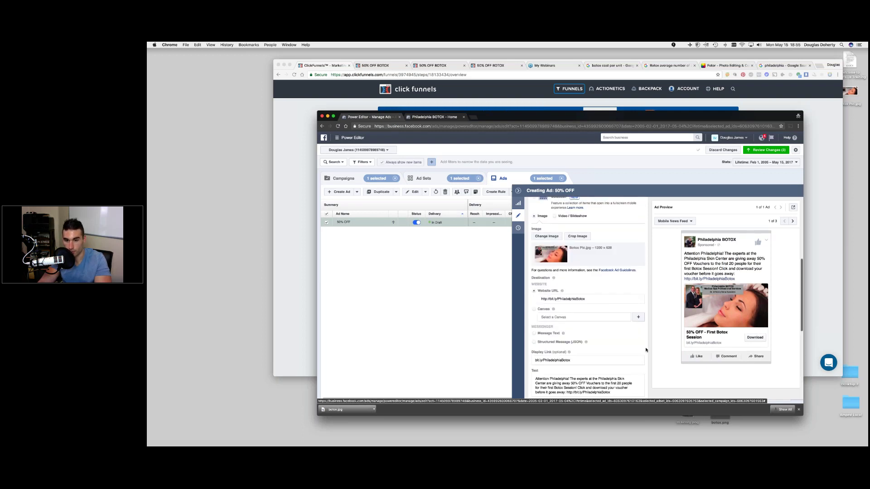
scroll(647, 349, up, 5)
scroll(646, 350, up, 5)
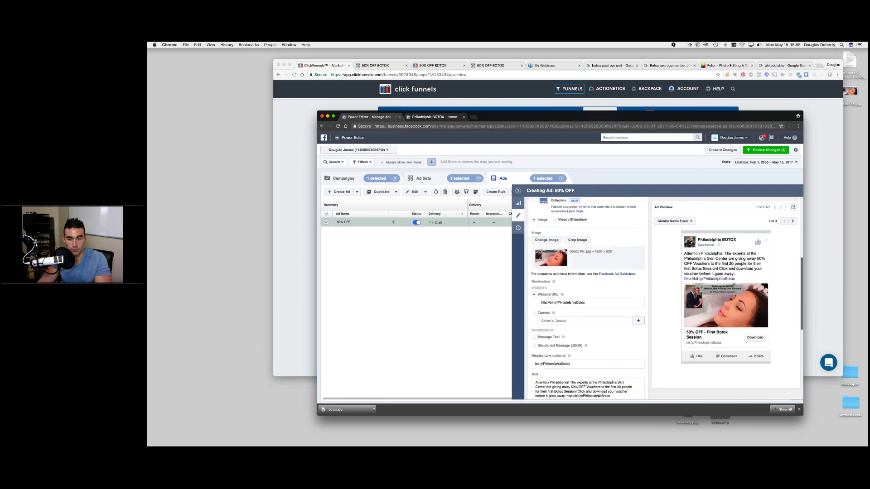
click(438, 180)
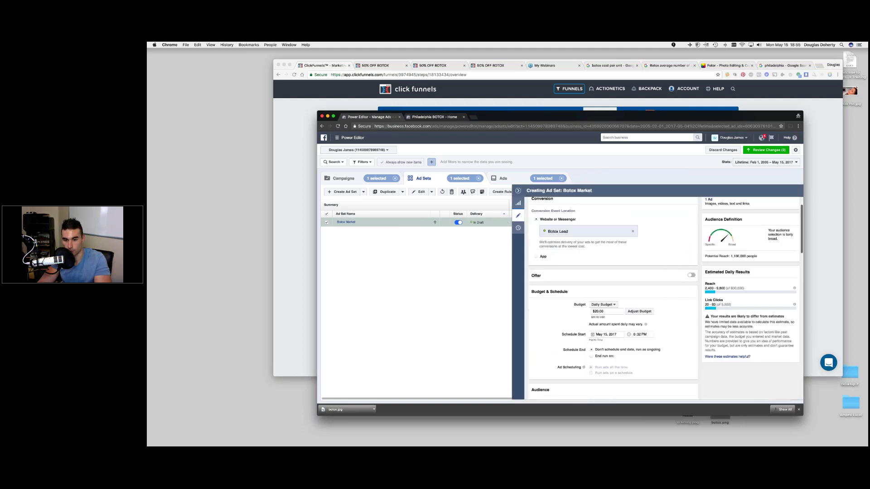
- Collapse the Botox Market ad set panel and show its '50% OFF' draft ad in the table
scroll(662, 299, down, 2)
scroll(678, 303, down, 6)
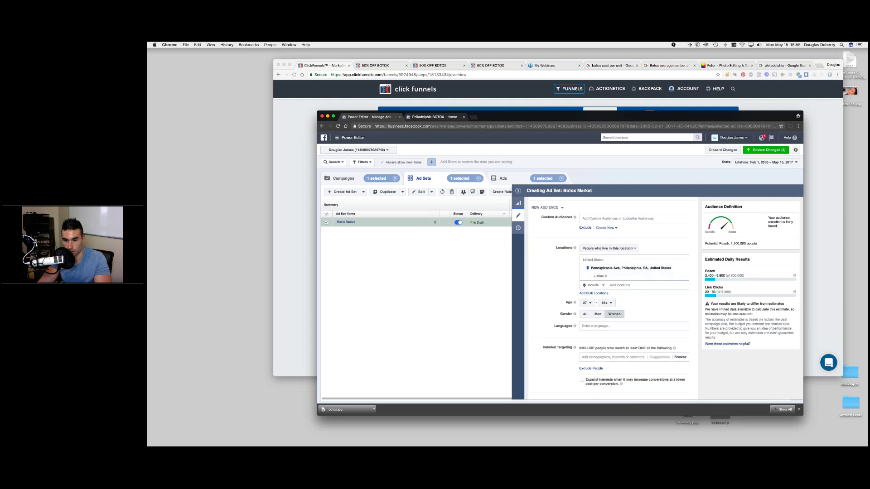
scroll(667, 298, down, 2)
scroll(613, 298, down, 5)
scroll(655, 369, down, 4)
mouse_move(655, 369)
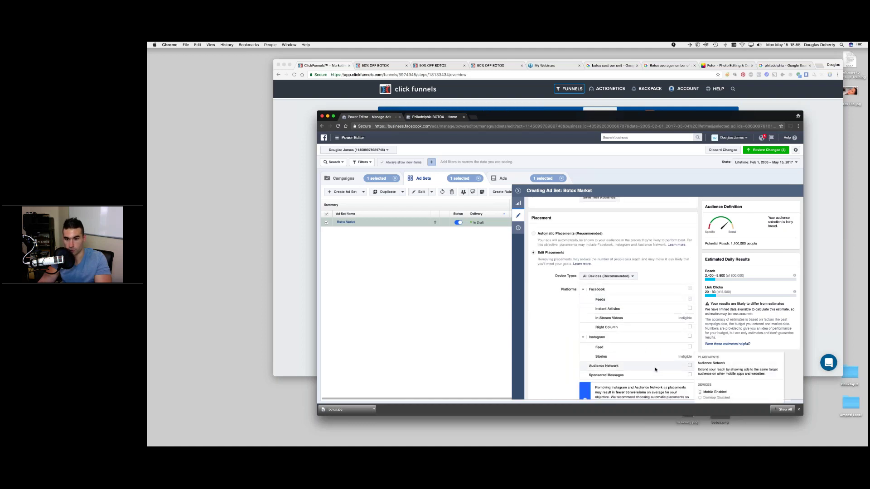
scroll(655, 370, down, 3)
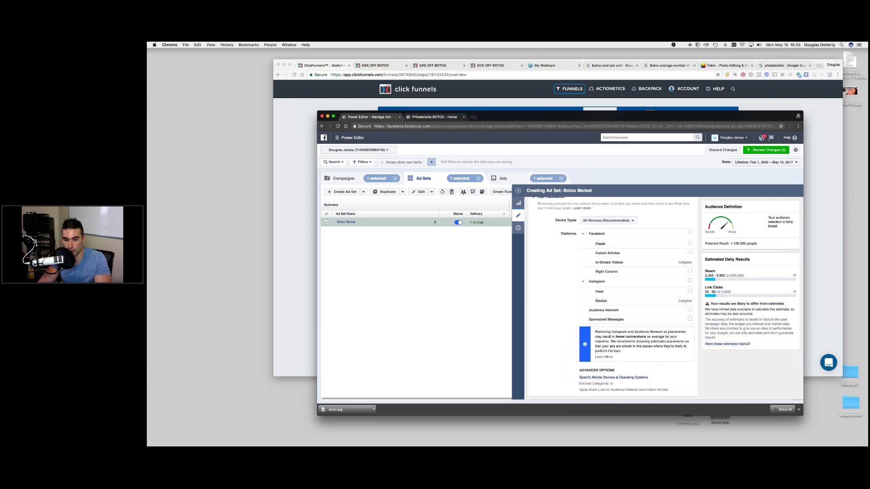
mouse_move(656, 275)
scroll(656, 274, down, 5)
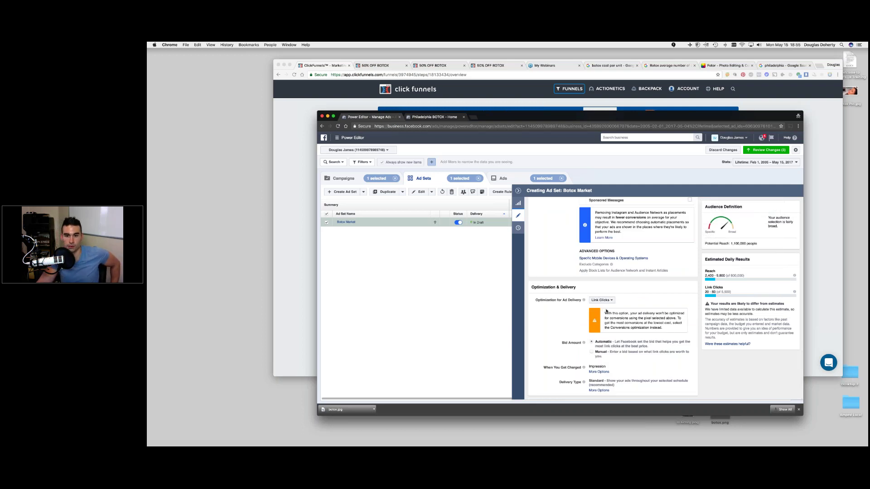
scroll(606, 311, up, 10)
scroll(606, 299, up, 8)
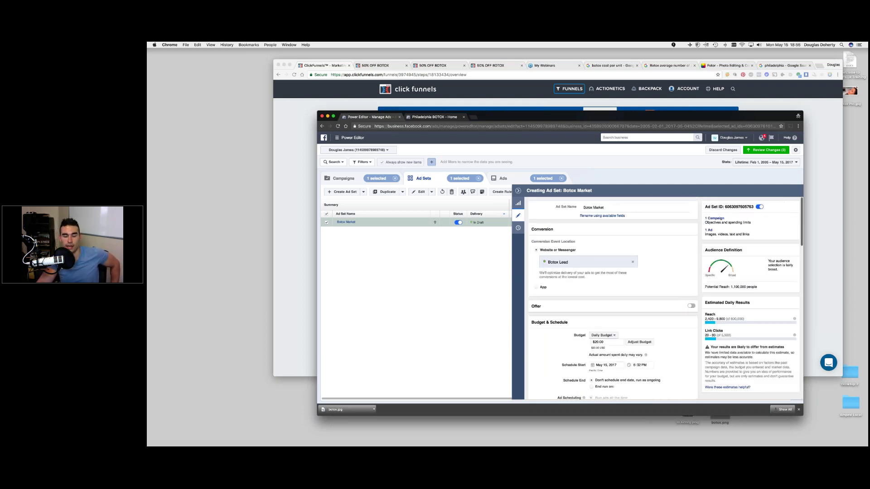
click(518, 191)
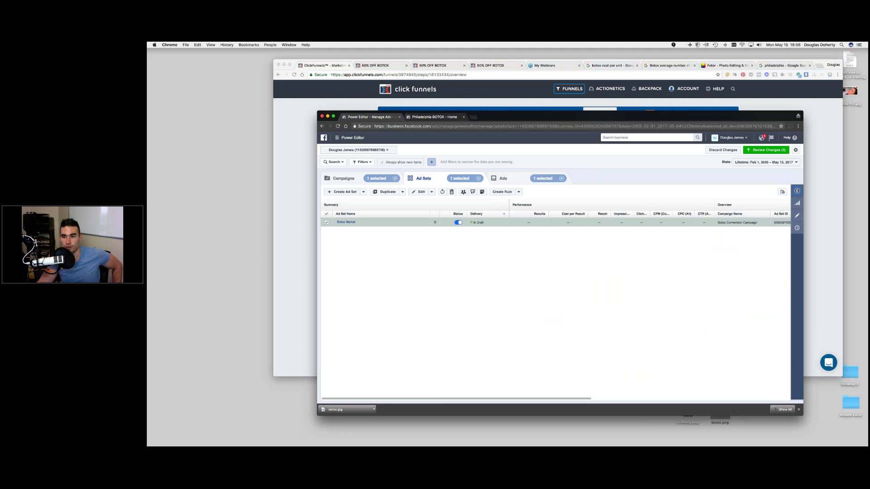
click(508, 182)
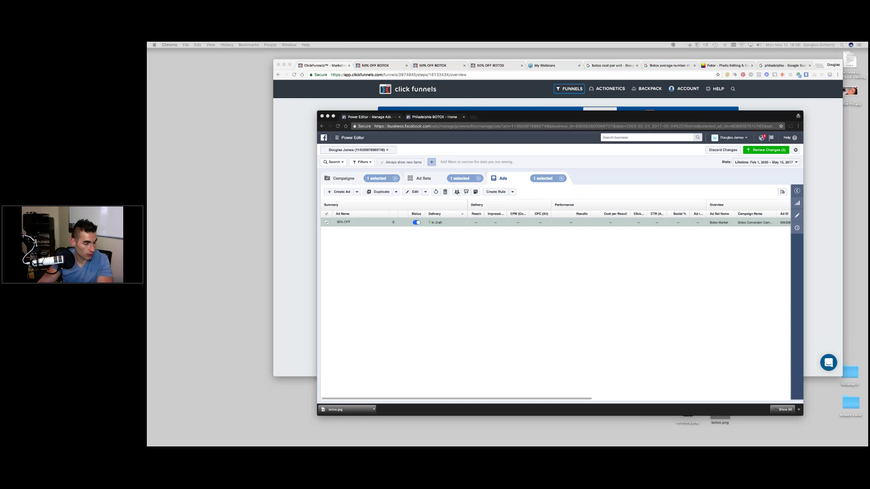
- Pull the Zapier page out into its own window and bring it into view
drag(786, 65, 597, 128)
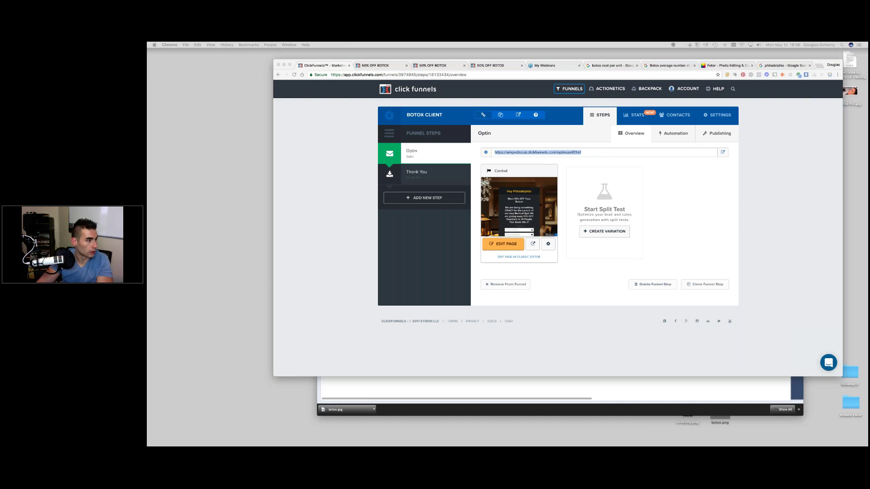
drag(148, 115, 455, 126)
- Start a new Zap and move the Zapier window up and to the right
click(602, 402)
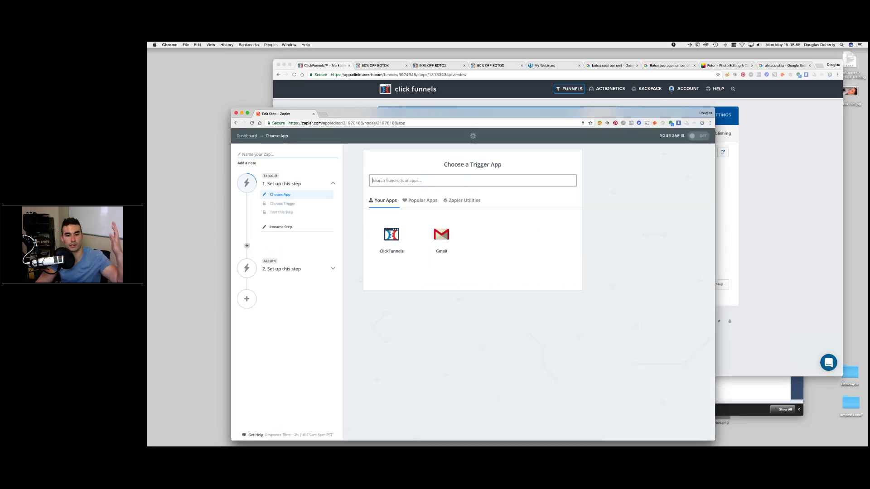
drag(468, 113, 561, 80)
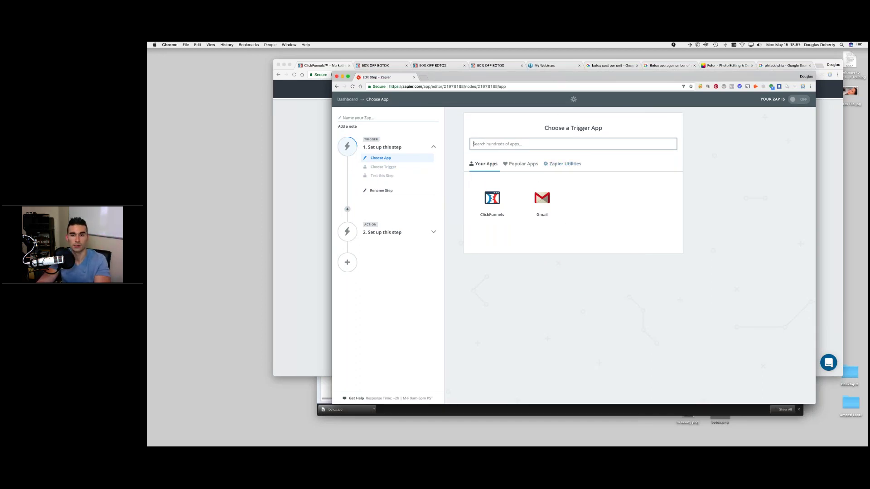
- Choose ClickFunnels with the New Contact Activity trigger and keep the already-connected ClickFunnels account
click(495, 202)
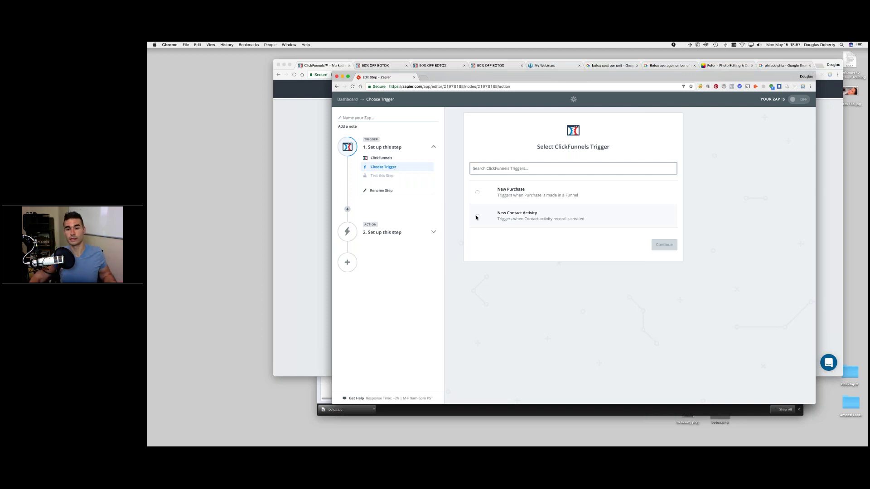
click(477, 216)
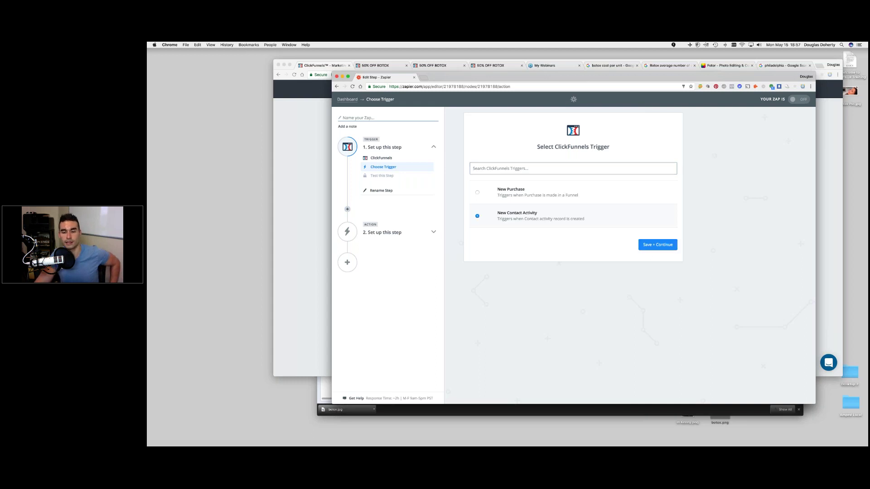
click(657, 245)
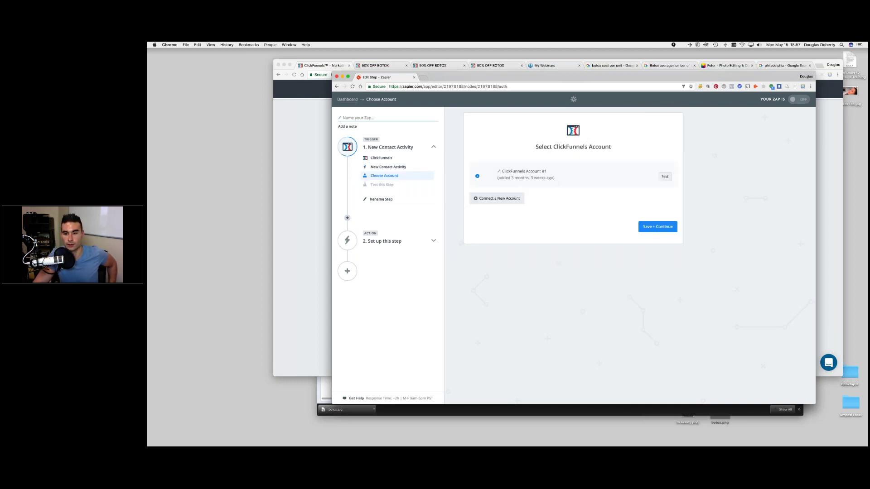
click(657, 226)
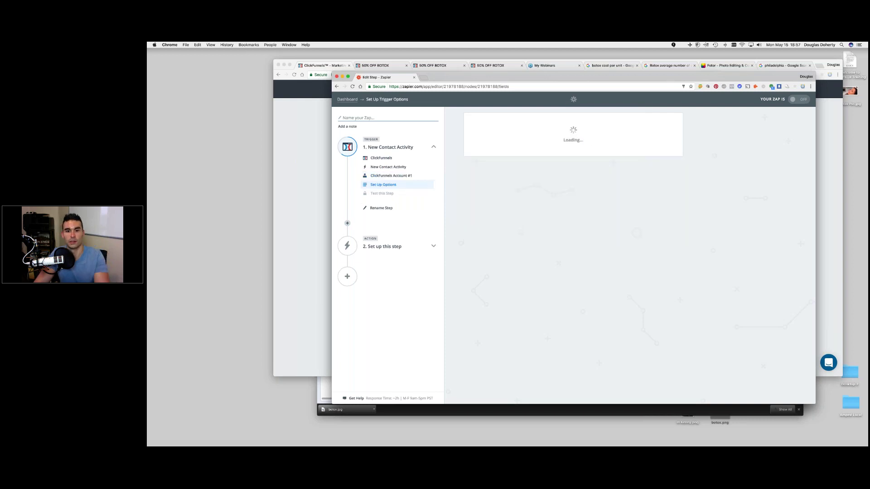
- Open the Funnel dropdown and scroll through the list of funnels to watch
click(516, 183)
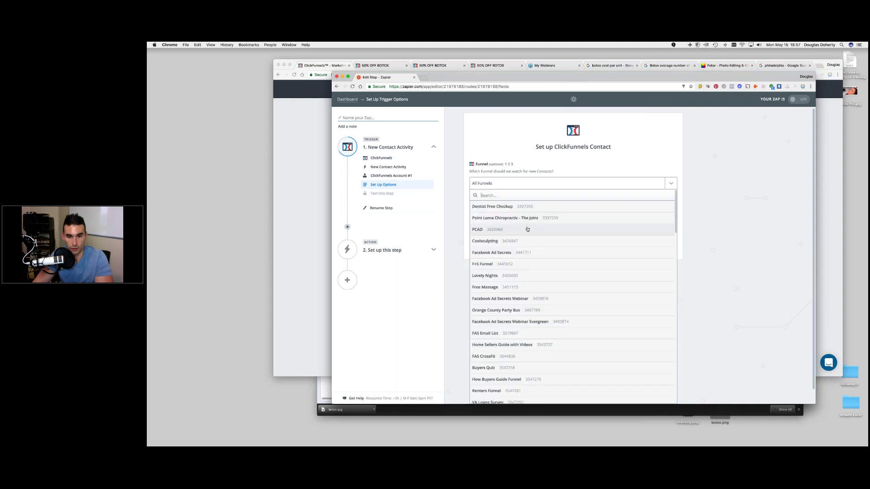
scroll(527, 229, down, 2)
scroll(528, 229, down, 5)
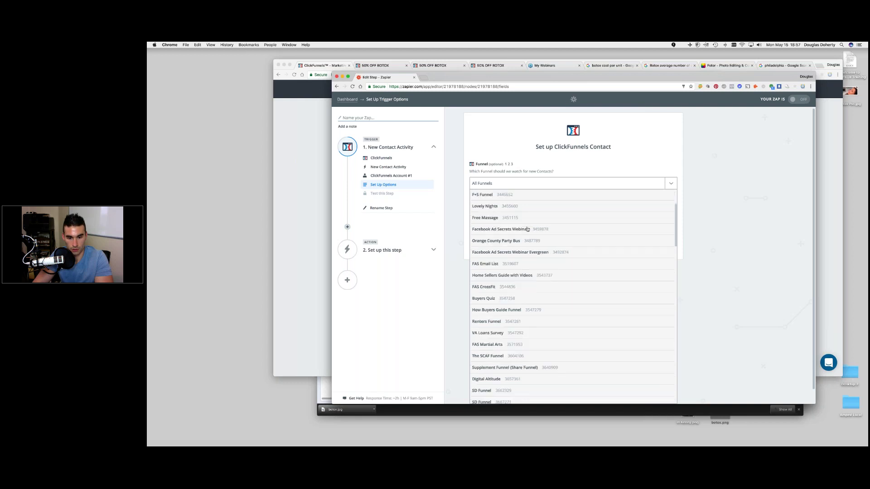
scroll(527, 229, down, 8)
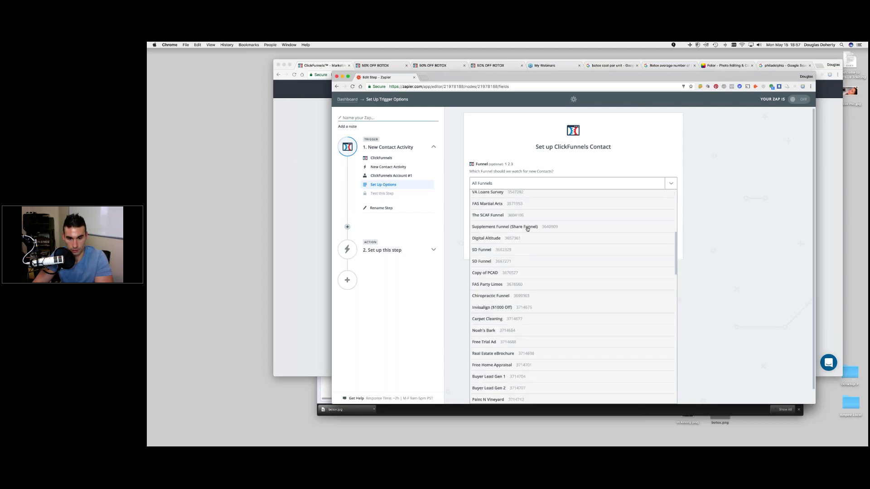
scroll(527, 229, down, 8)
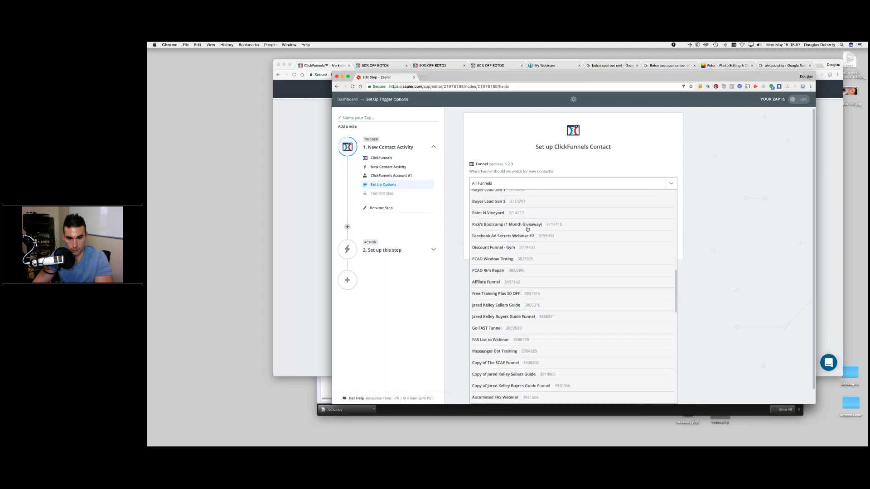
scroll(527, 229, down, 4)
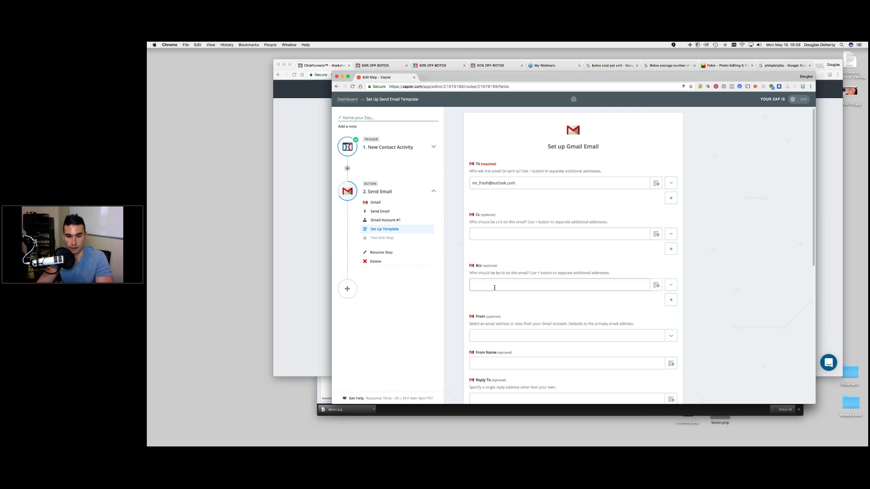
- Set the email's From address to the Gmail account and enter the sender's name
scroll(526, 302, down, 2)
click(527, 302)
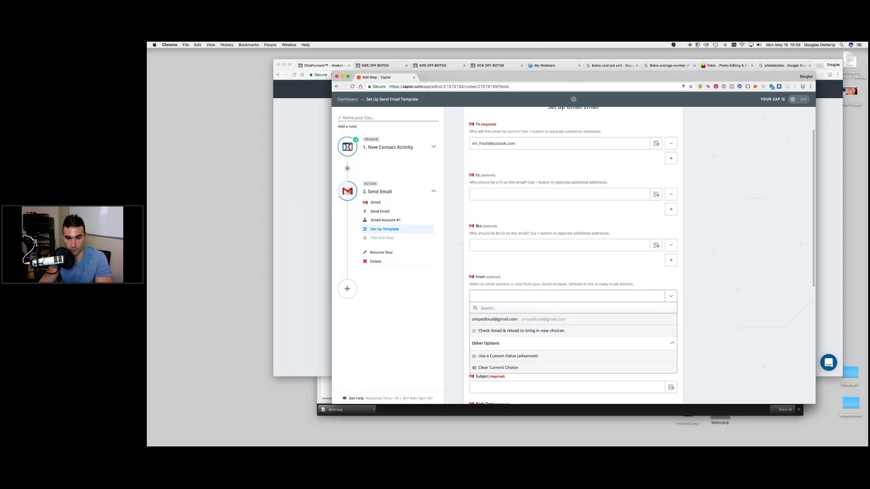
key(Escape)
click(512, 296)
key(Return)
scroll(573, 254, down, 2)
key(Tab)
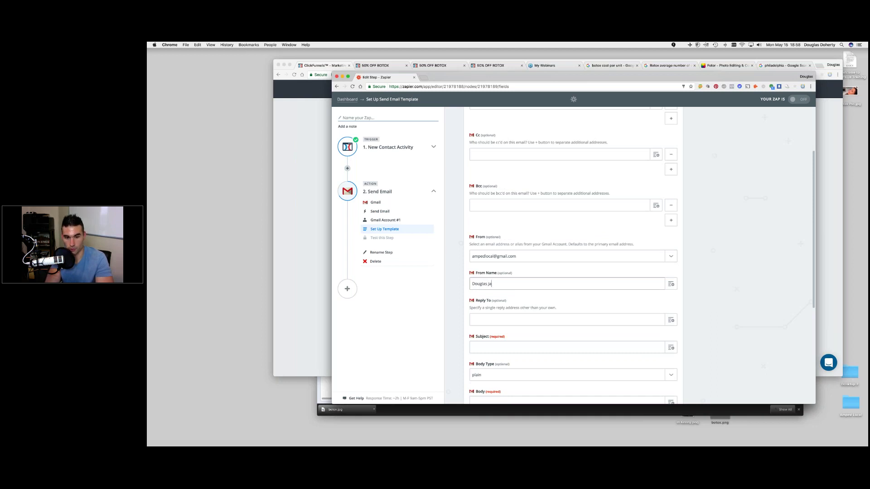
key(Tab)
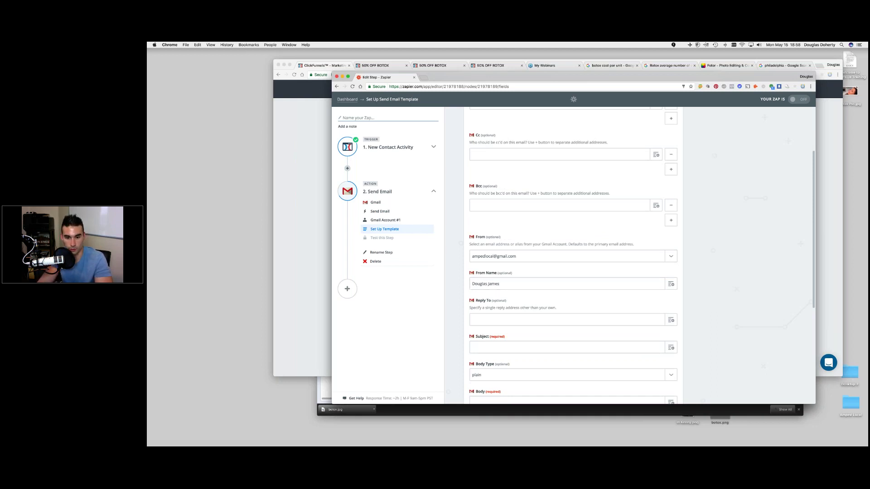
- Give the email subject 'New Botox Lead' and body 'Hi CLIENT, Below is a new Botox Lead:'
key(Tab)
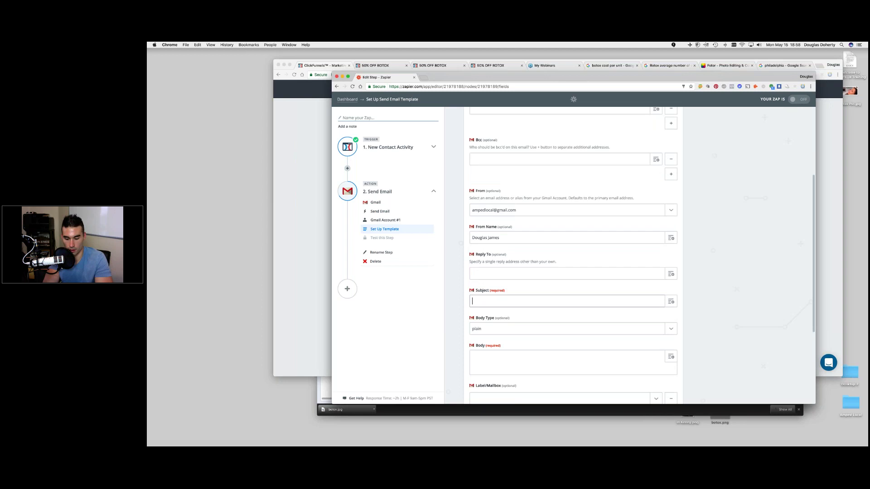
text(New Botox Lead)
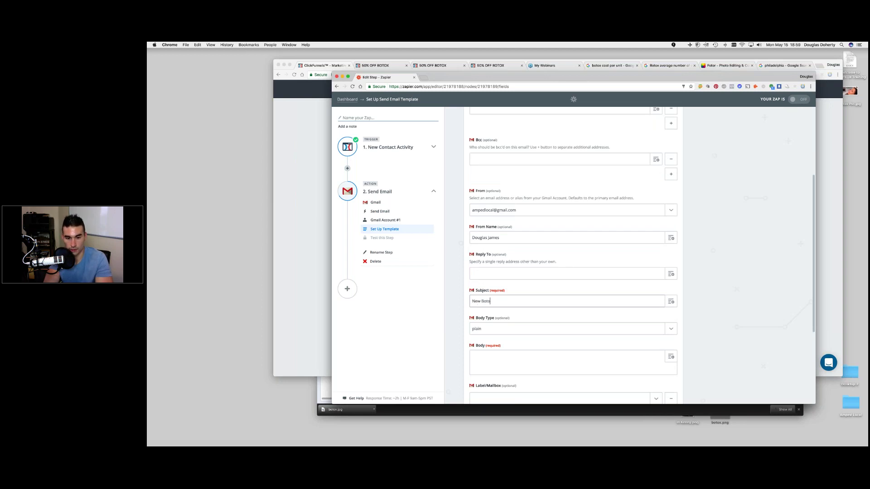
key(Tab)
key(Tab)
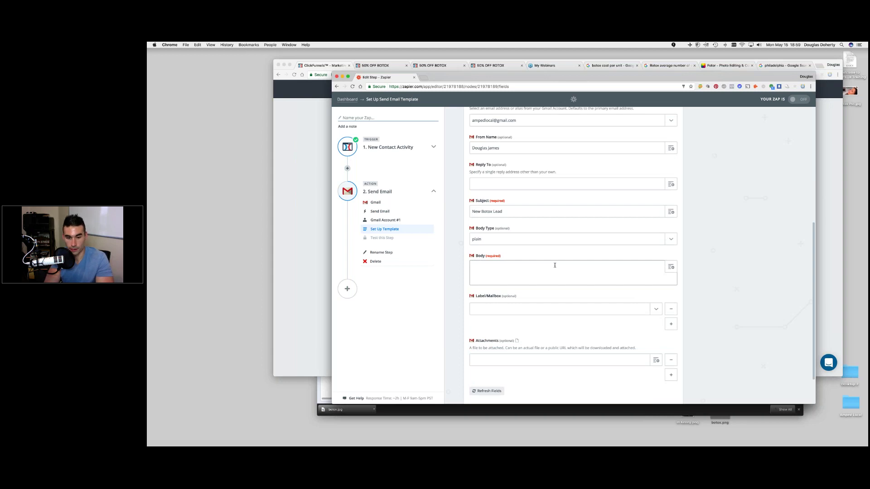
text(CLIENT,)
key(Return)
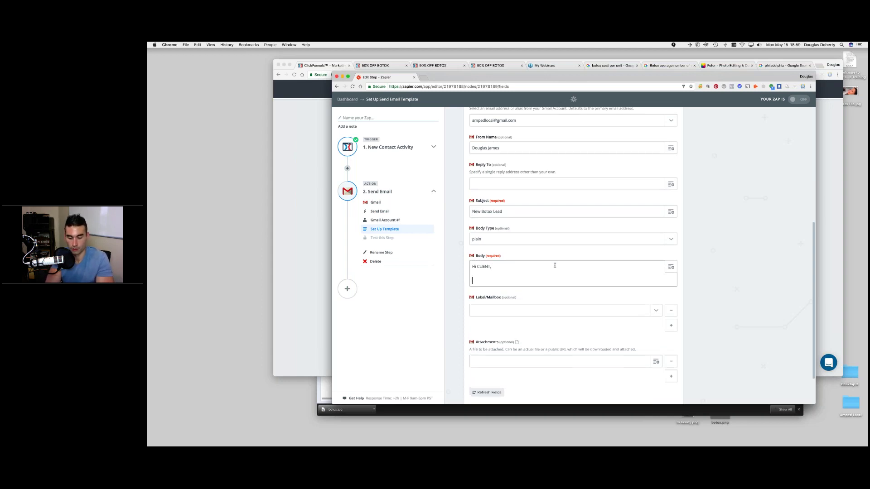
text(Below is a new)
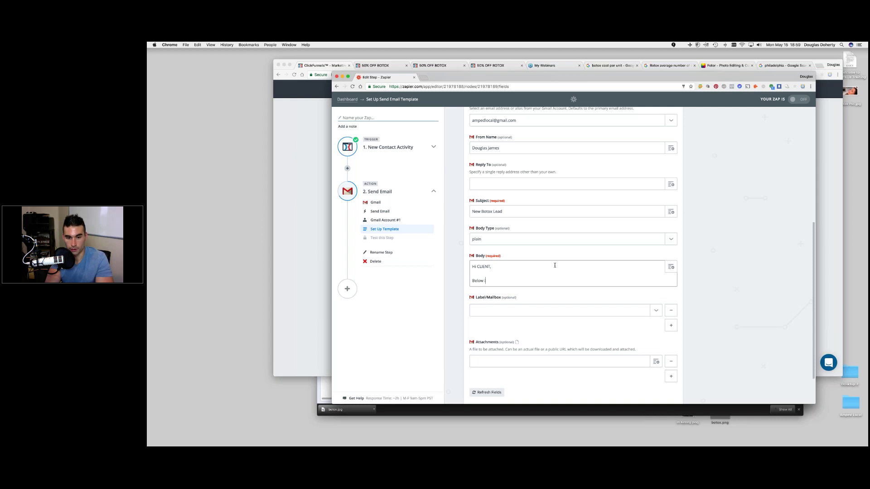
text( Botox Lead)
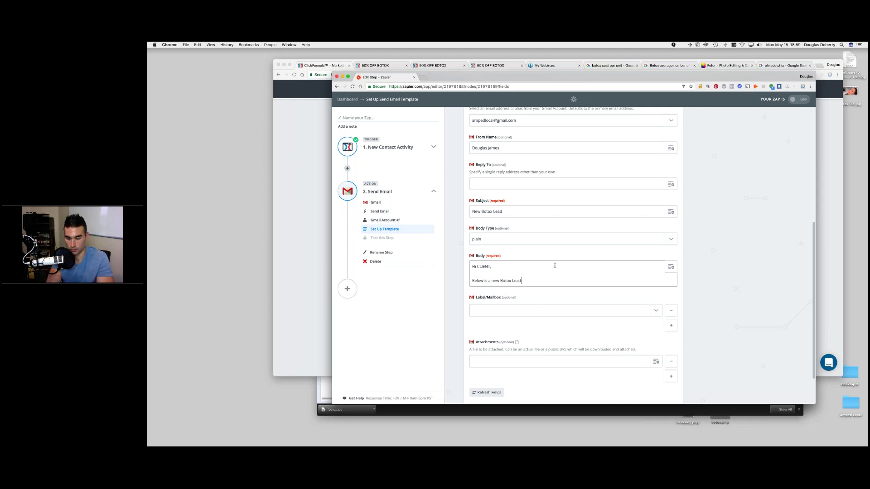
text(:)
key(Return)
key(Return)
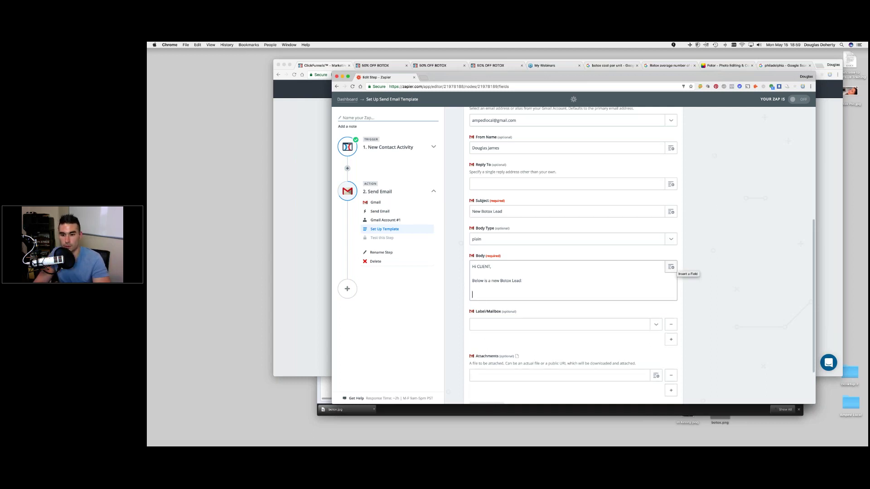
click(671, 267)
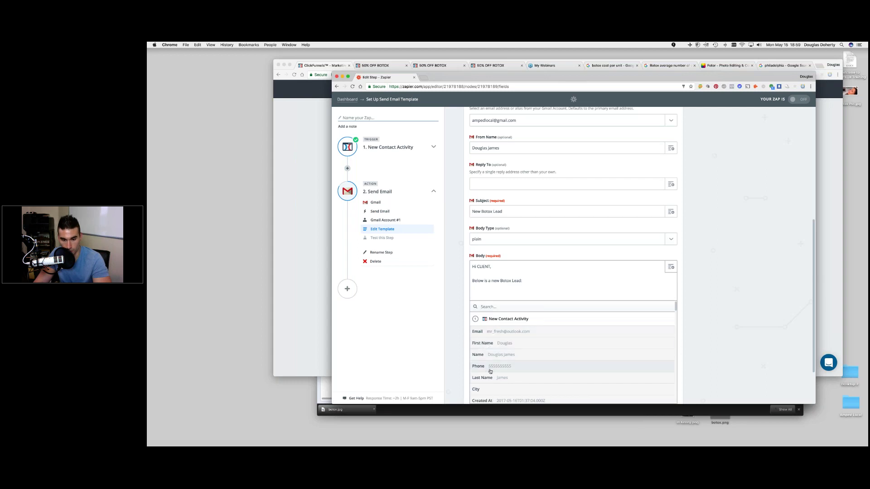
- Insert the lead's Name, Email and Phone fields, then add 'This is an automated message'
scroll(490, 348, down, 2)
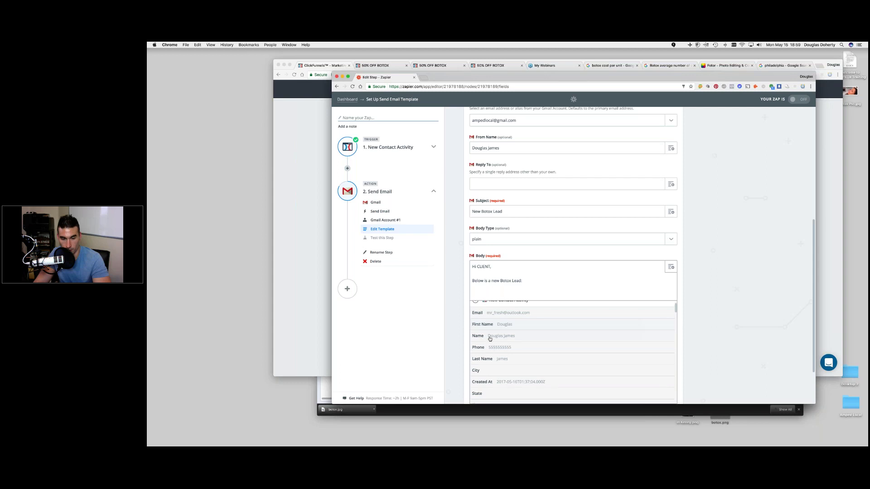
click(490, 335)
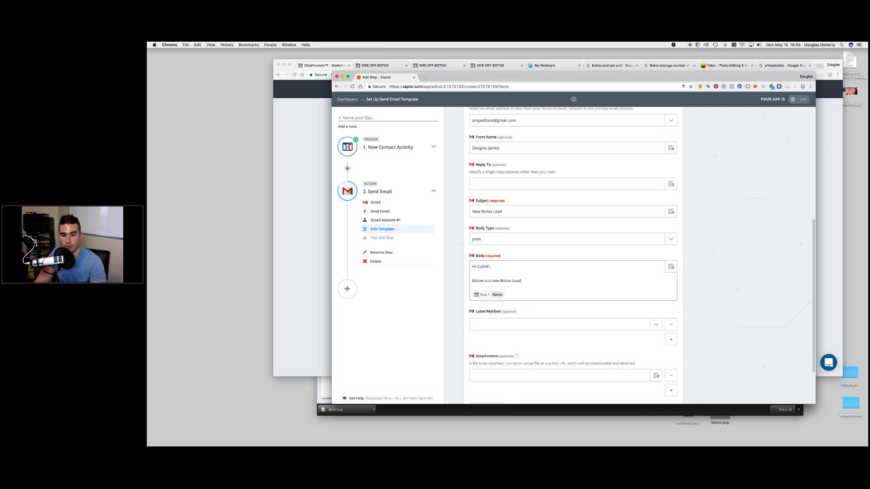
click(670, 263)
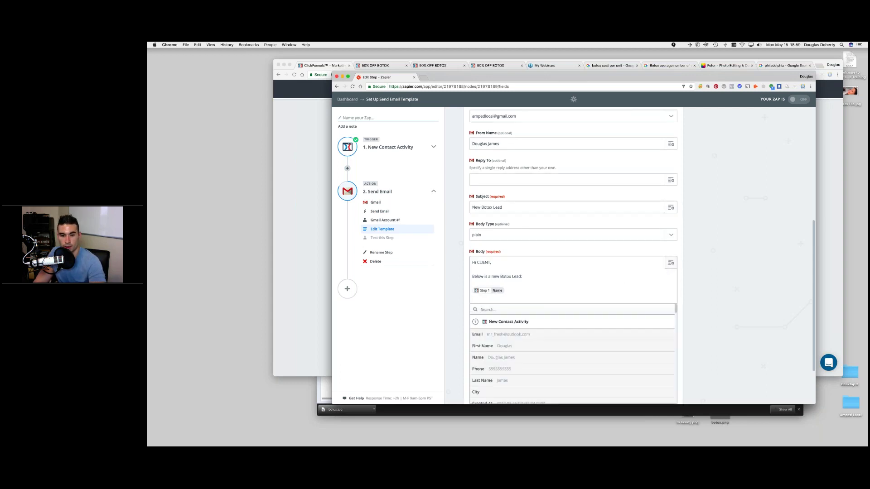
click(500, 336)
click(671, 263)
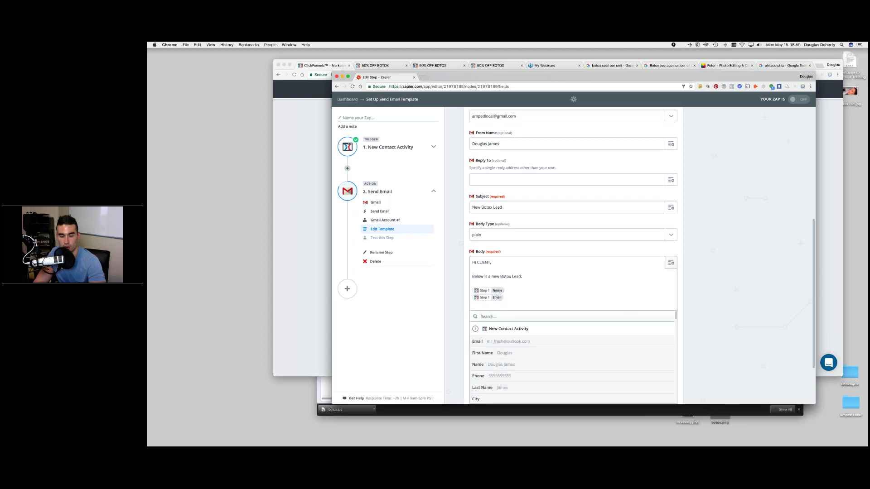
click(497, 375)
key(Return)
key(Return)
text(h)
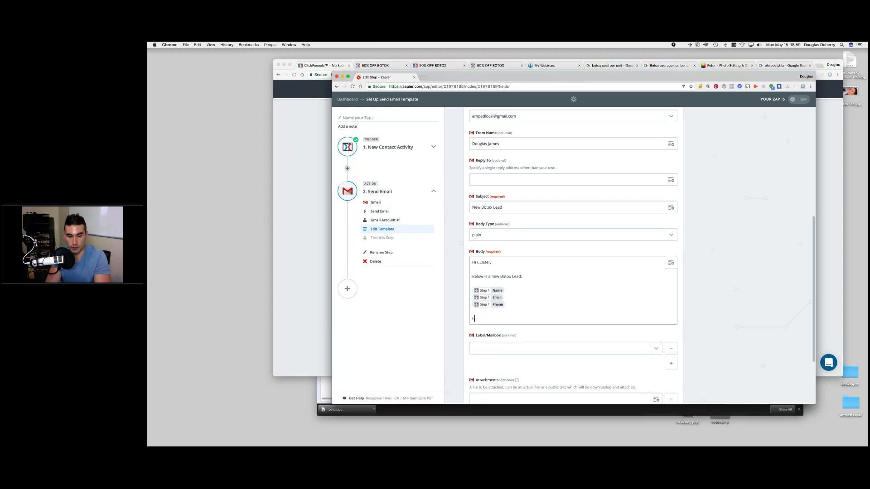
key(BackSpace)
text(This is an automated message.)
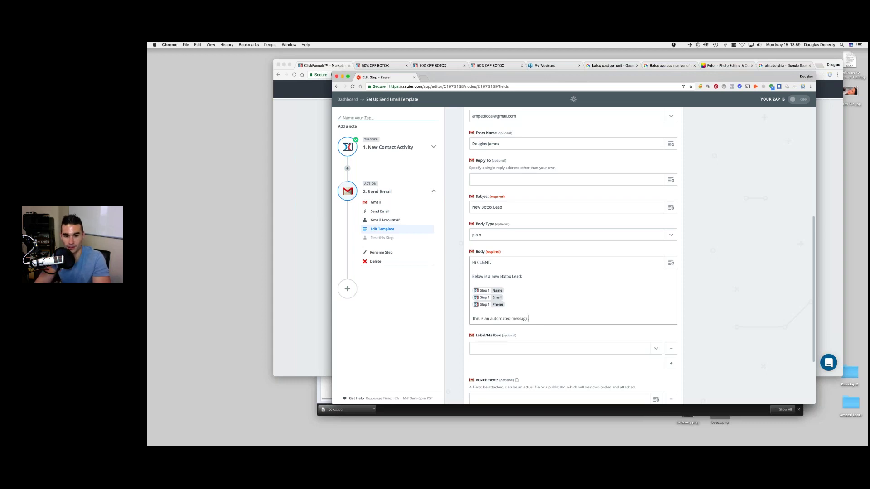
- Save the Gmail email template, send the test email, and finish the Zap setup
scroll(573, 254, down, 4)
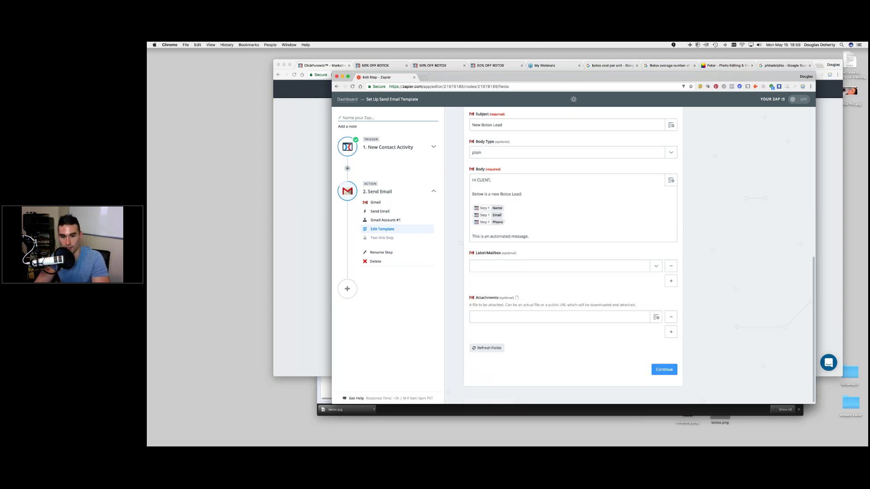
click(664, 369)
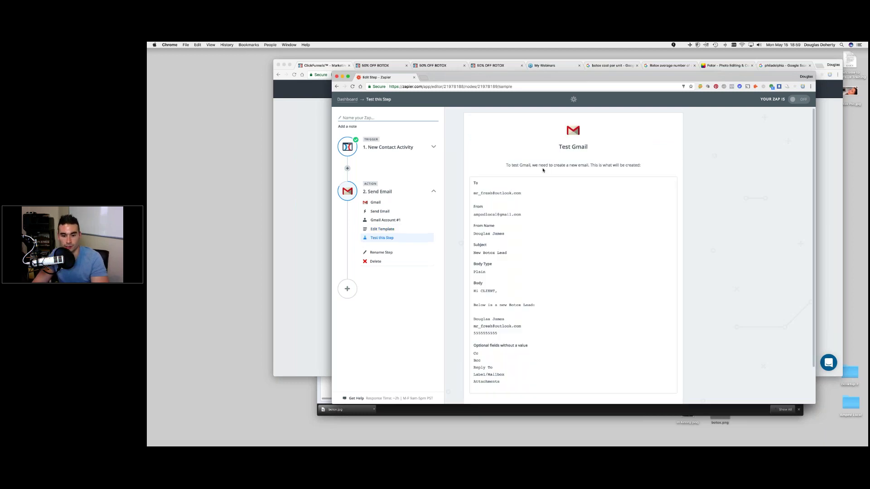
scroll(543, 170, down, 2)
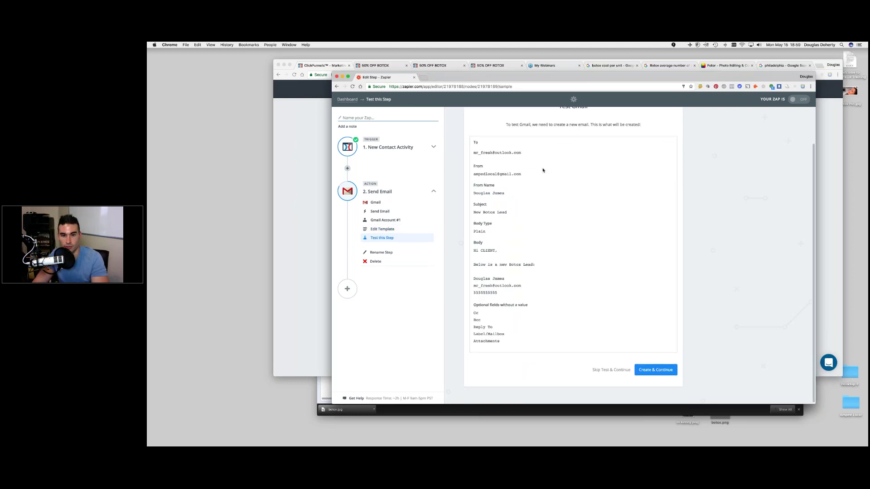
click(655, 370)
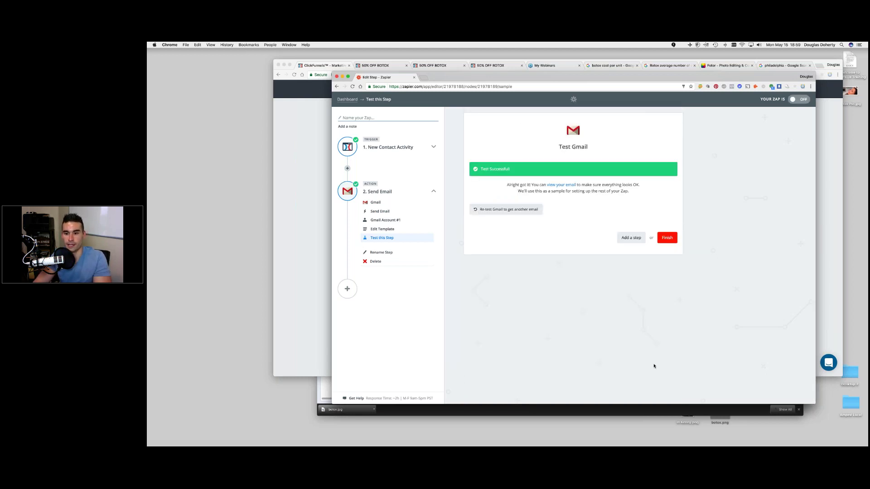
click(662, 239)
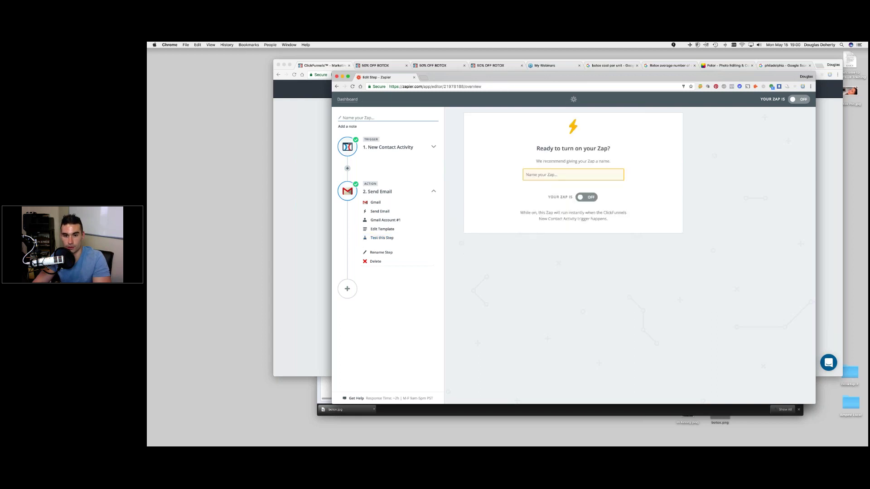
- Name the Zap 'Client Botox', switch it on, and restore the Word training outline
text(Bo)
key(BackSpace)
key(BackSpace)
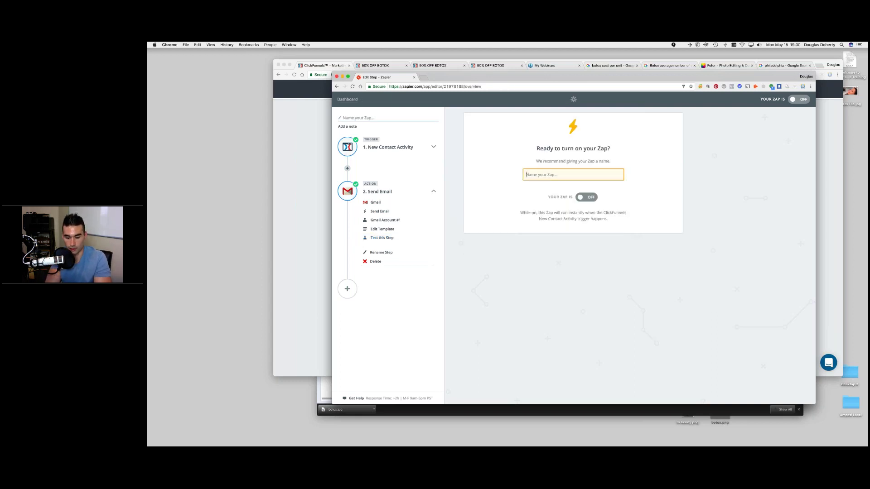
text(Client Boxot)
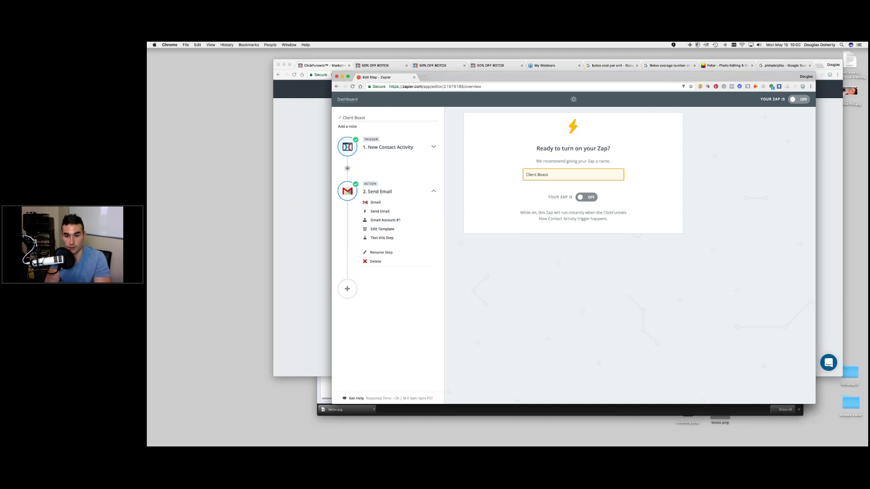
key(BackSpace)
key(BackSpace)
key(BackSpace)
text(tox)
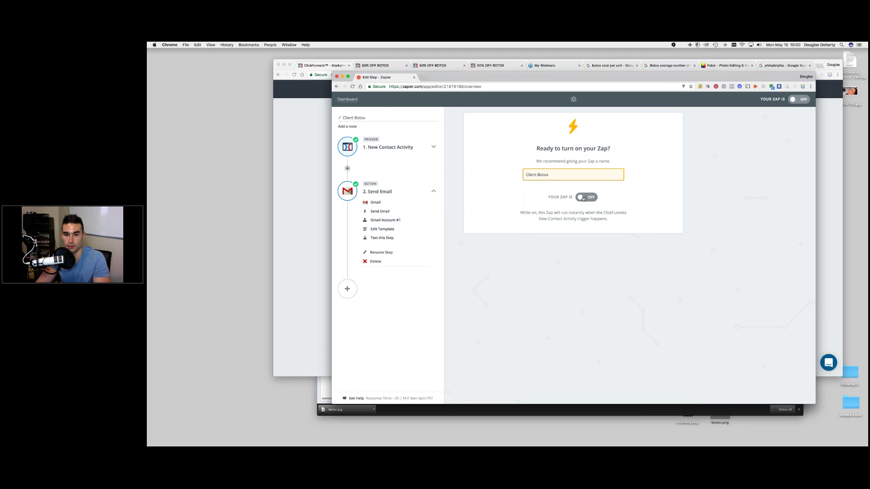
click(584, 198)
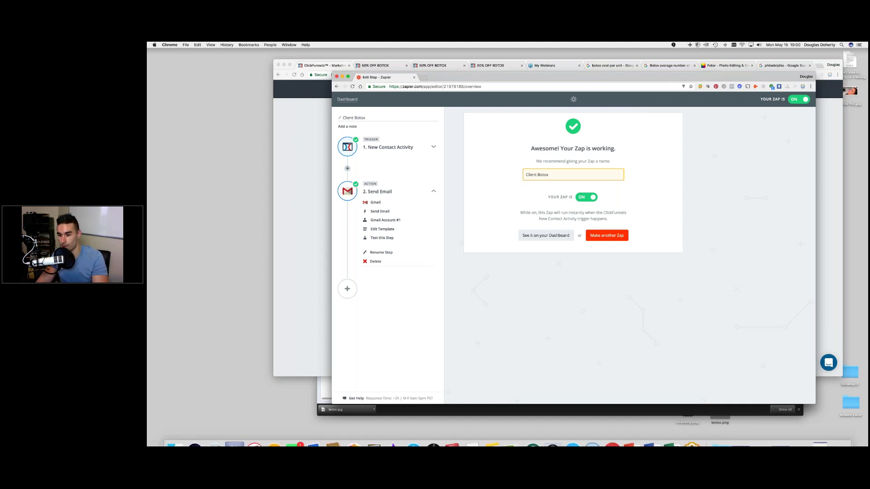
click(821, 435)
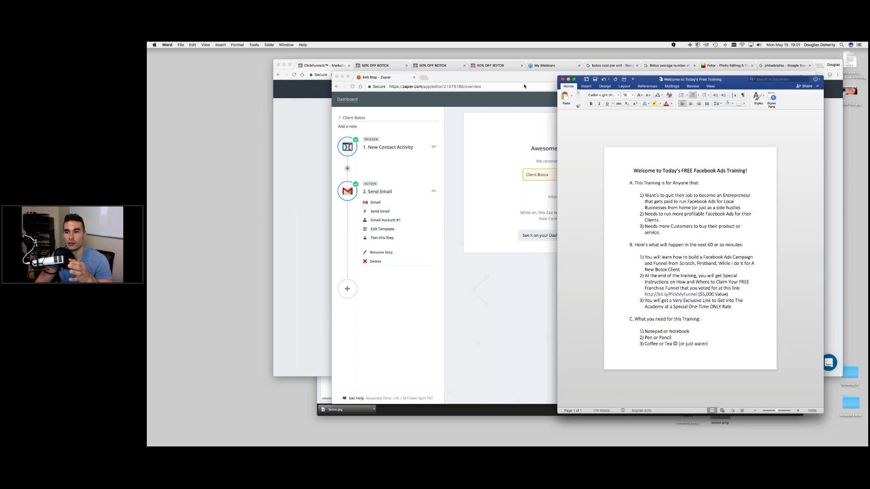
- Minimize the Zapier, ClickFunnels and Power Editor windows and reposition the Word outline window
click(524, 86)
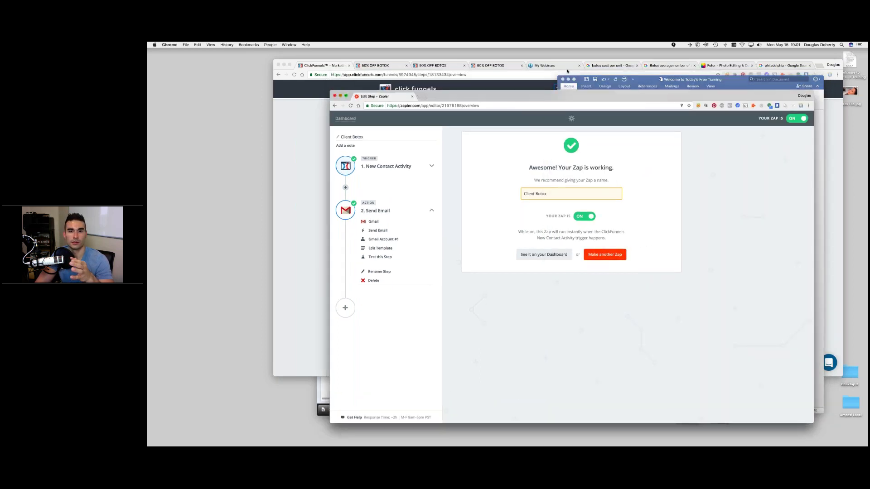
key(super+m)
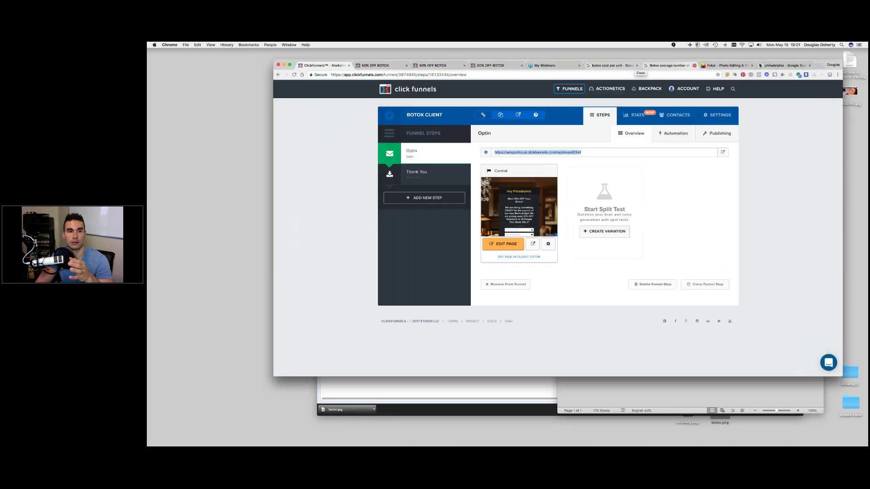
click(284, 65)
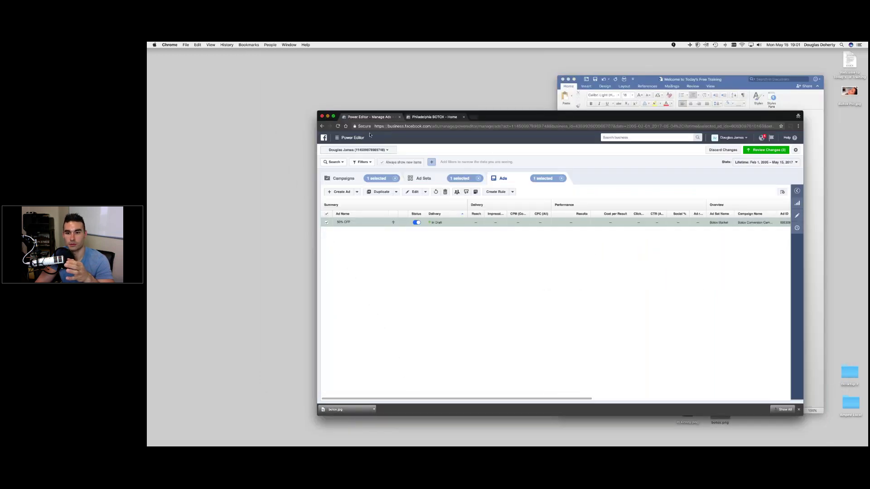
key(super+m)
drag(652, 83, 677, 95)
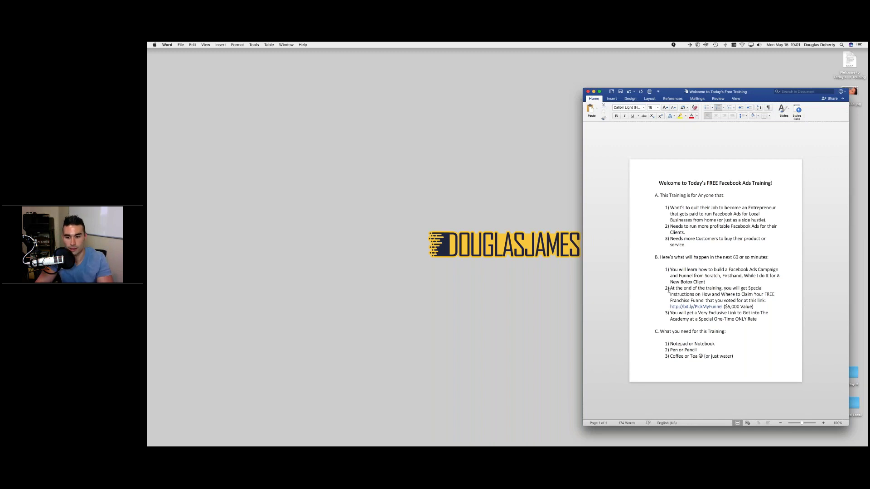
- Check the bit.ly link's options in Word, then switch to the Facebook Ad Secrets window
right_click(708, 310)
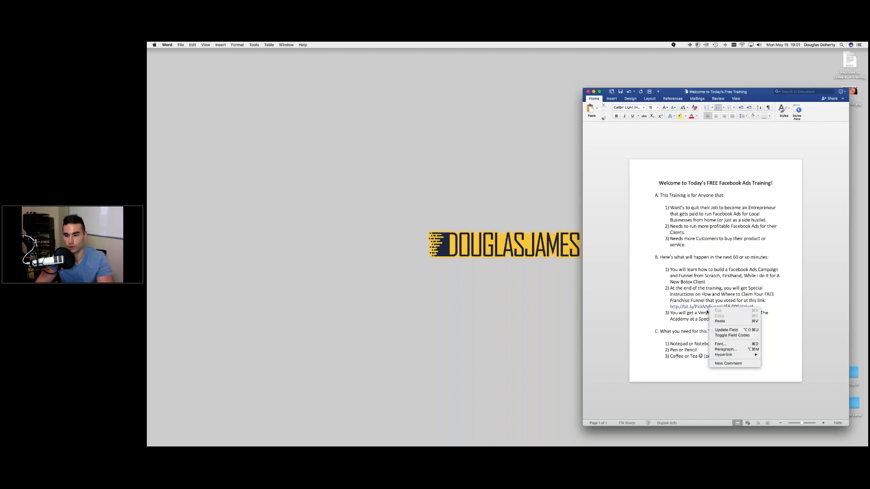
click(687, 308)
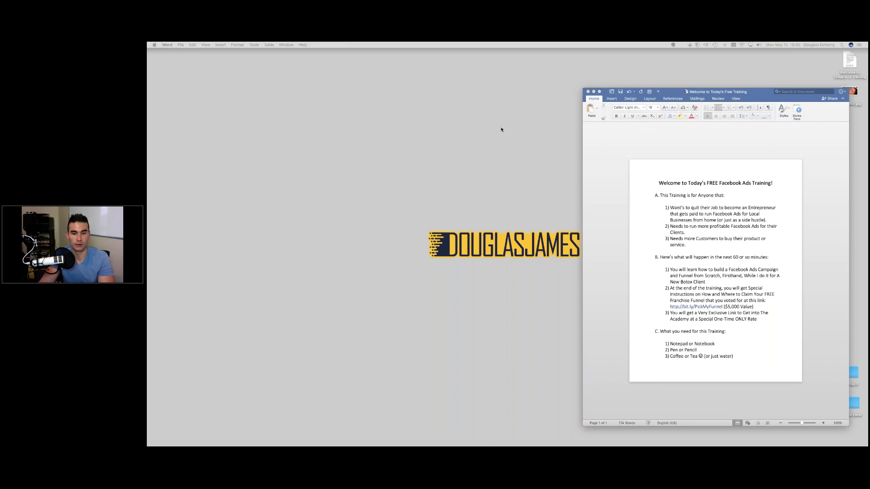
key(super+Tab)
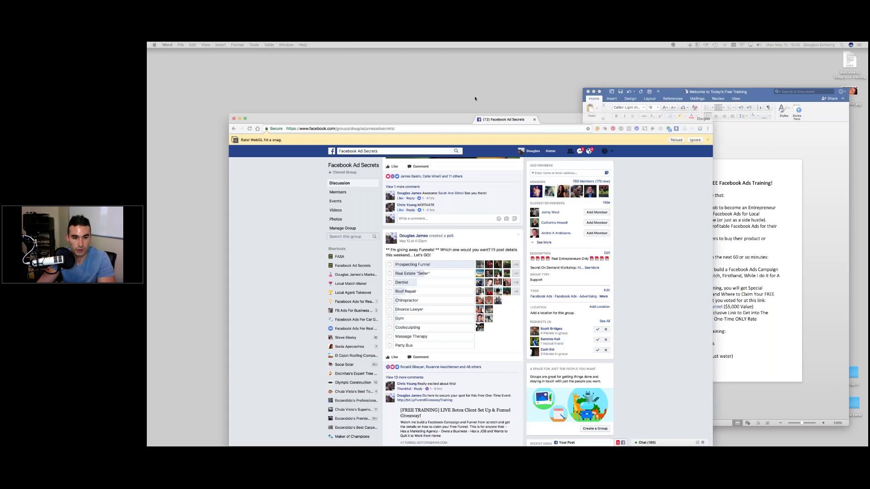
- Drag the Facebook Ad Secrets group window onto the other display
drag(474, 99, 474, 78)
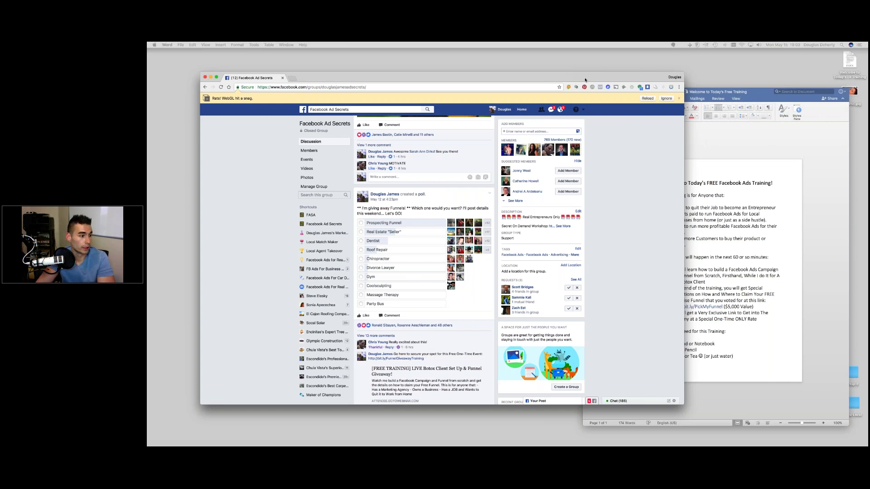
drag(584, 80, 148, 81)
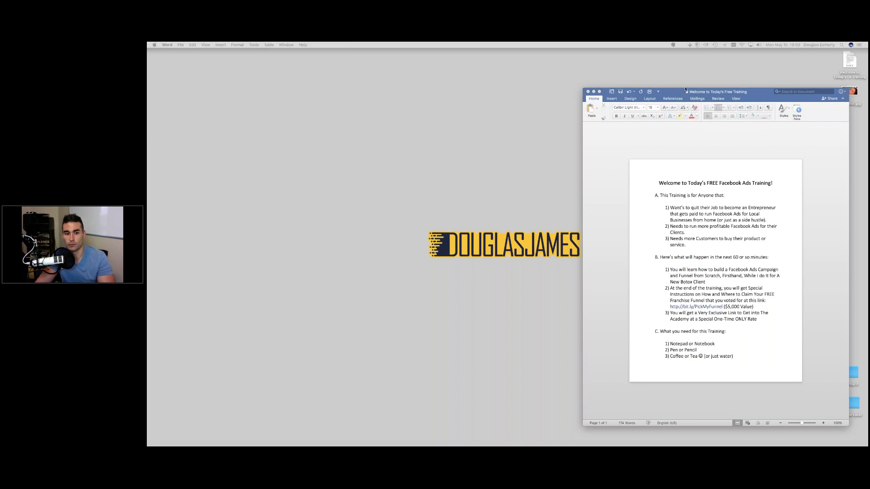
- Insert a page break after the outline and paste the bit.ly/TonightONLY link on page 2
drag(685, 89, 686, 68)
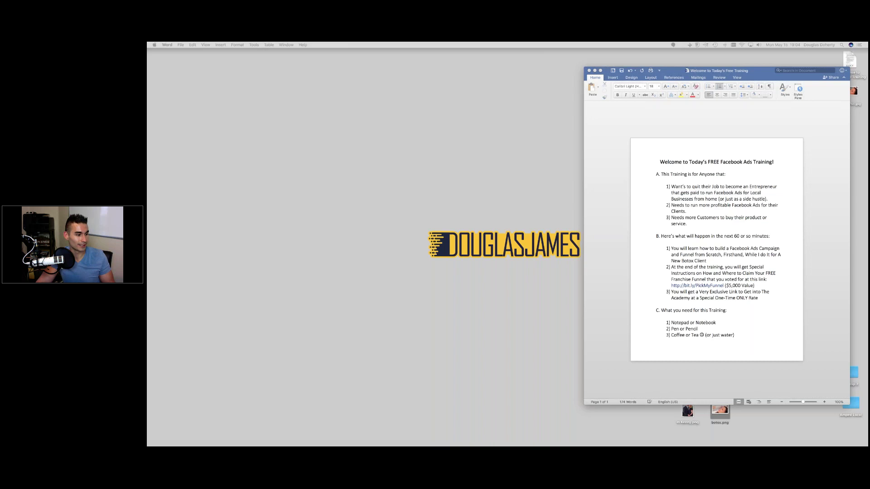
click(764, 341)
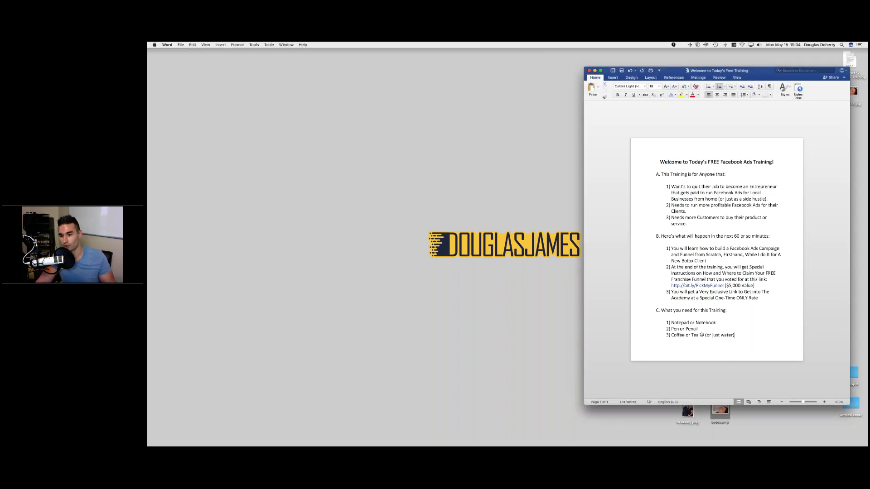
key(super+Return)
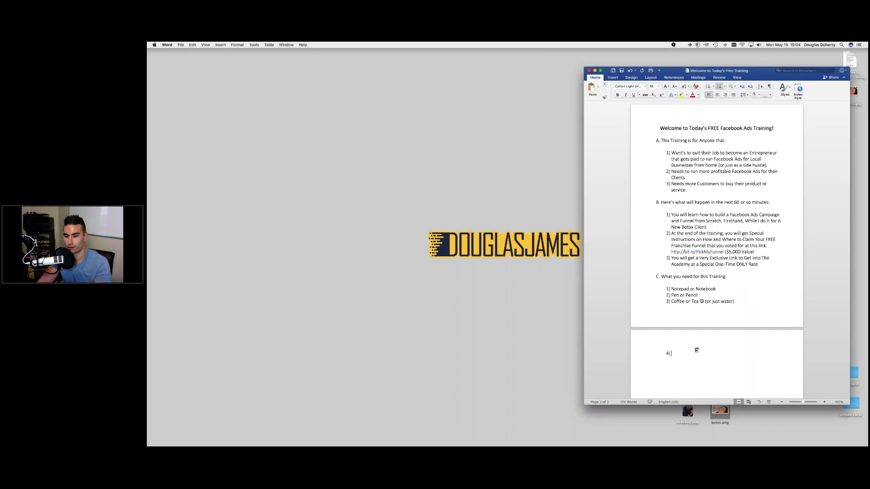
right_click(674, 359)
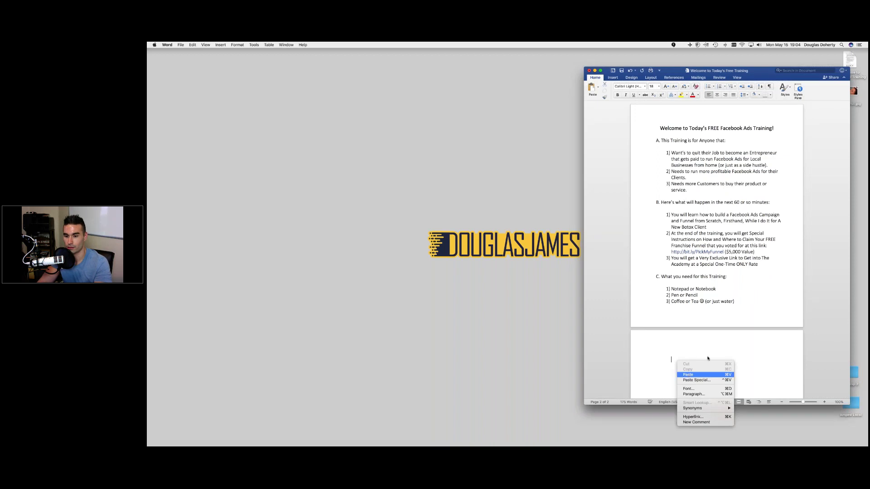
click(685, 375)
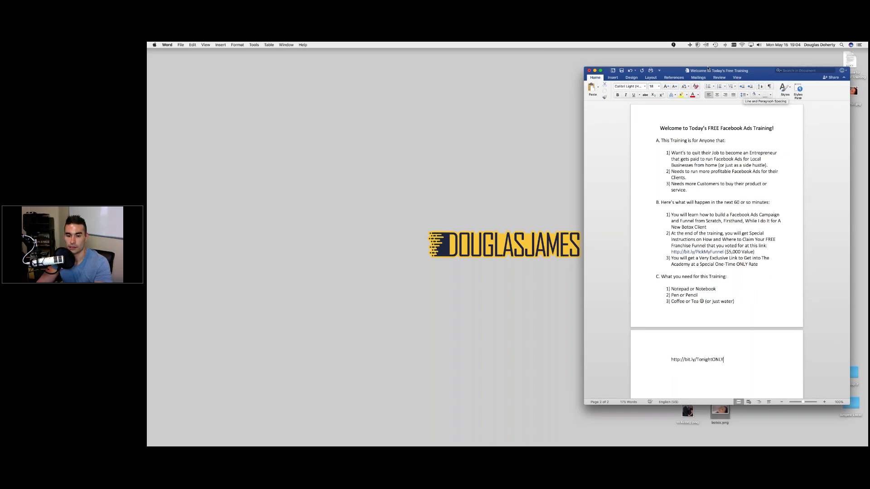
- Review the TonightONLY line and section B items, then switch to the Facebook window
drag(708, 68, 558, 55)
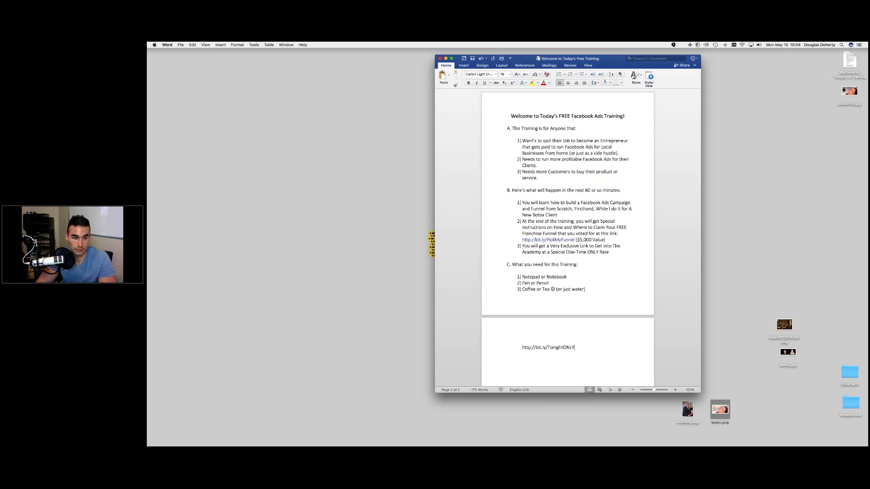
triple_click(548, 346)
click(566, 347)
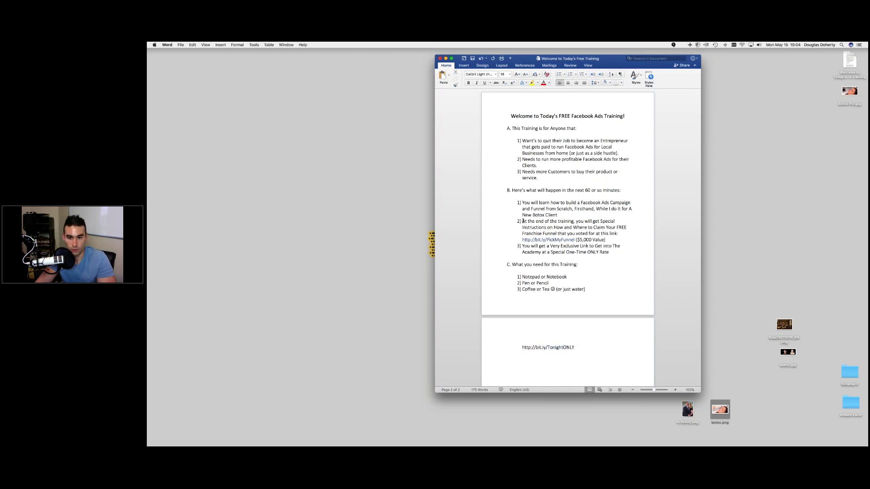
drag(523, 221, 620, 247)
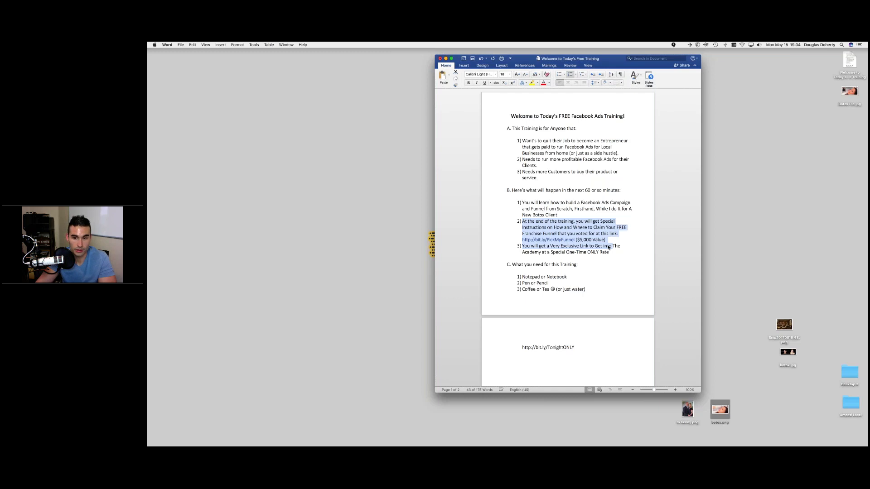
click(501, 271)
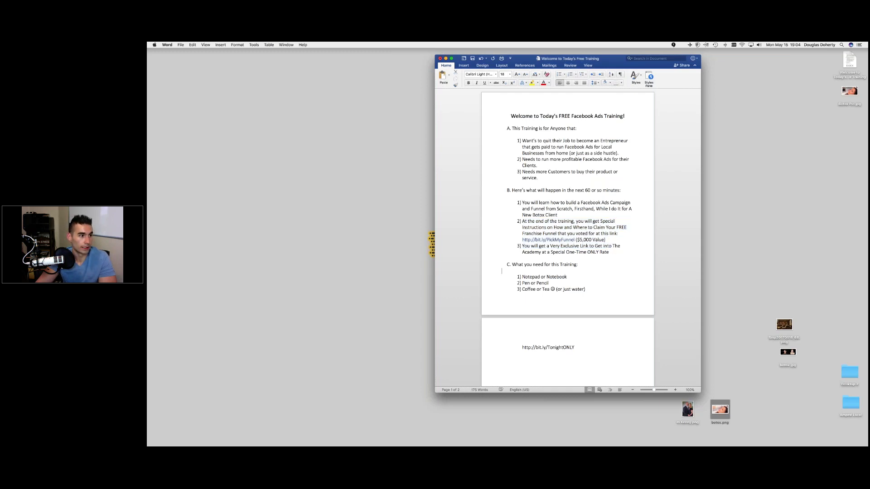
key(super+Tab)
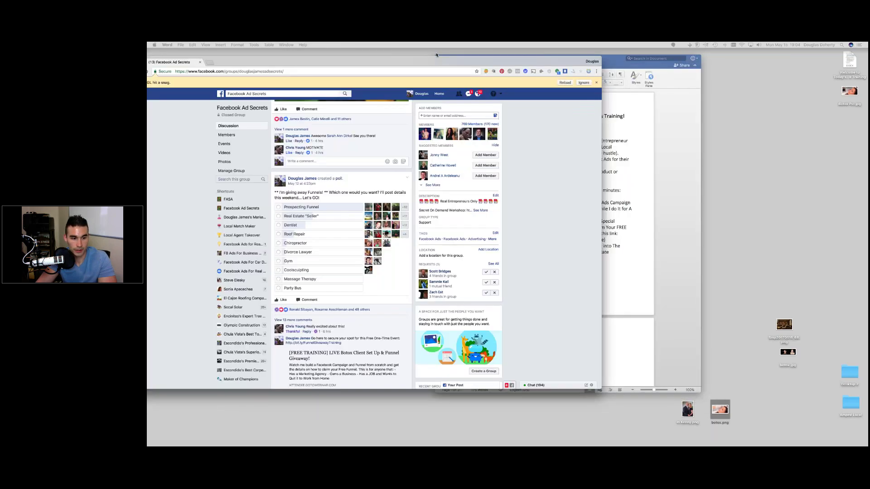
- Drag the Facebook group window aside to reveal the Word training outline
drag(436, 55, 146, 59)
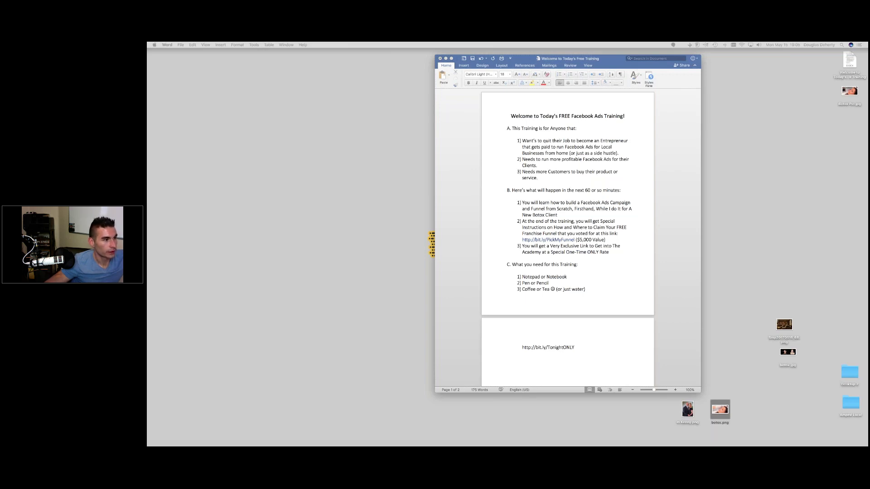
- Switch back to the Facebook video viewer and move it over the Word outline
key(super+Tab)
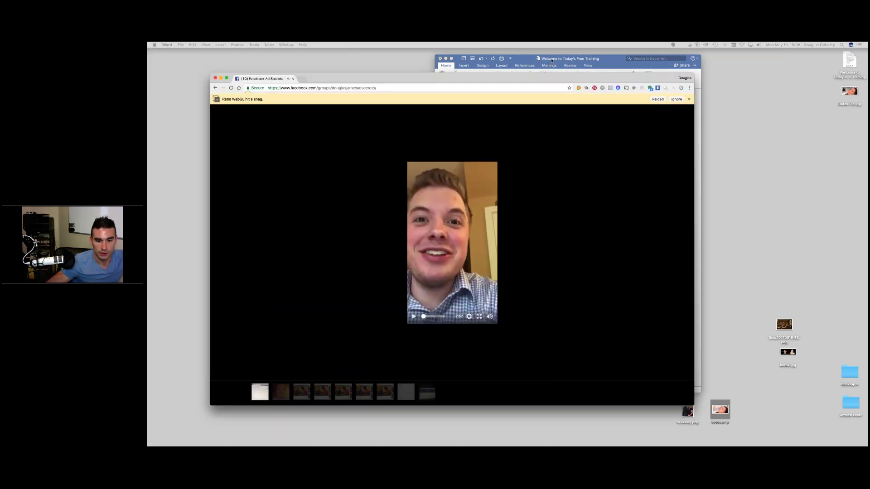
drag(362, 78, 421, 54)
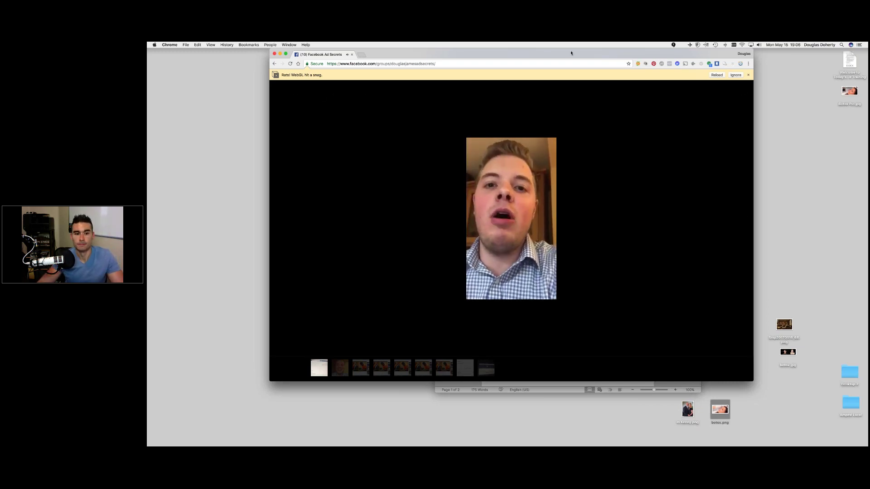
- Place the shrunken Facebook video viewer left and the Word outline right, side by side
drag(552, 55, 458, 55)
key(super+Tab)
drag(665, 63, 815, 65)
click(552, 54)
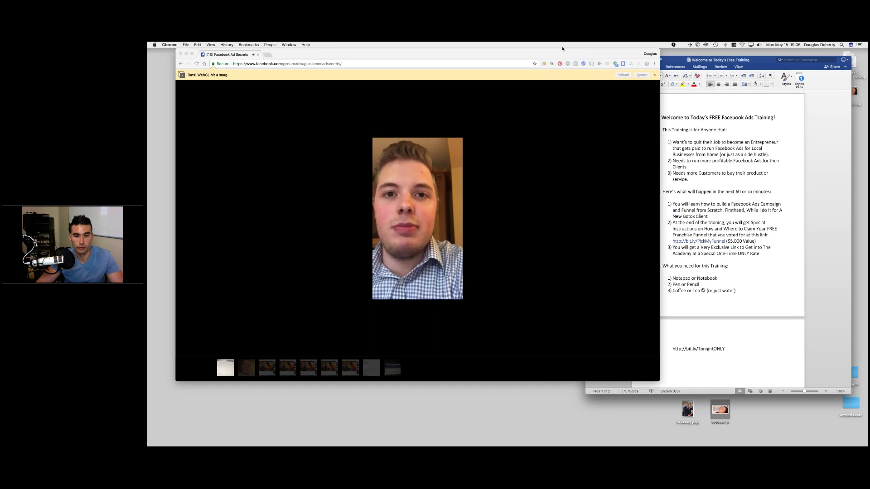
drag(551, 53, 562, 48)
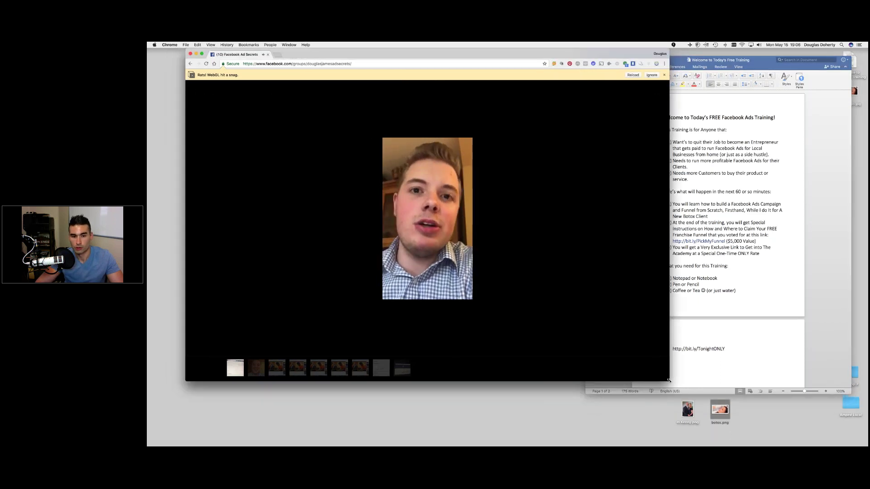
double_click(562, 50)
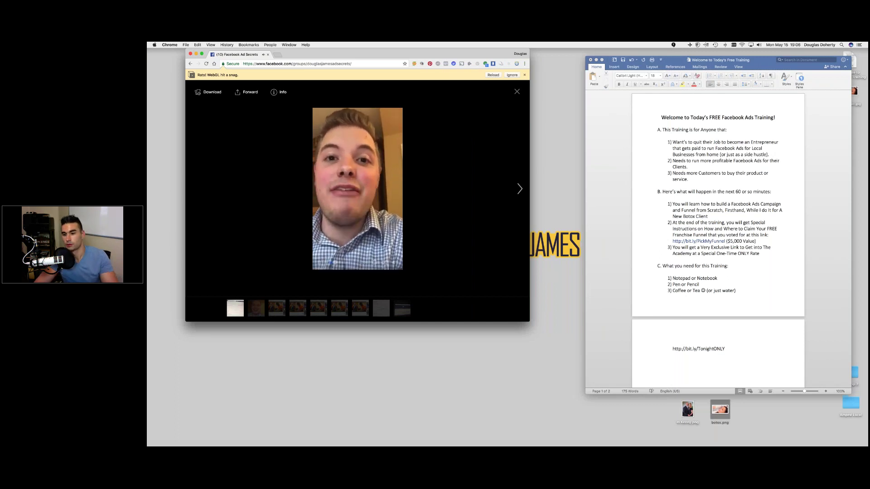
click(710, 350)
triple_click(711, 350)
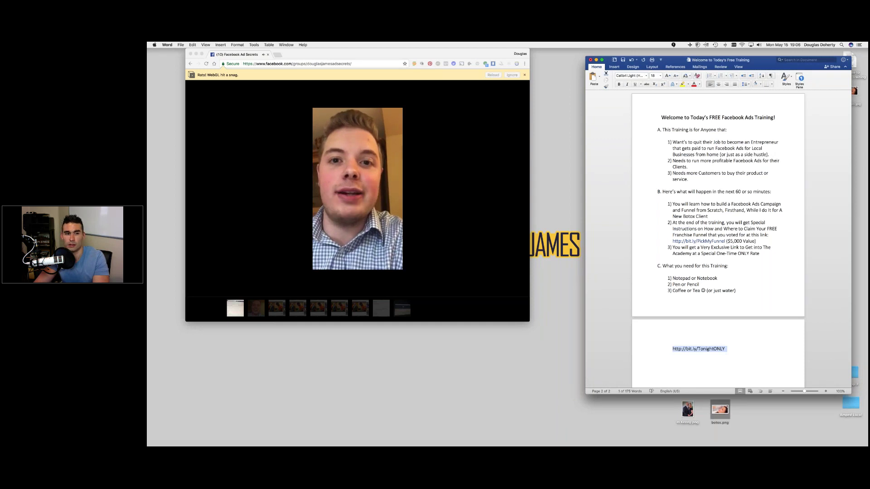
scroll(717, 204, down, 1)
click(660, 76)
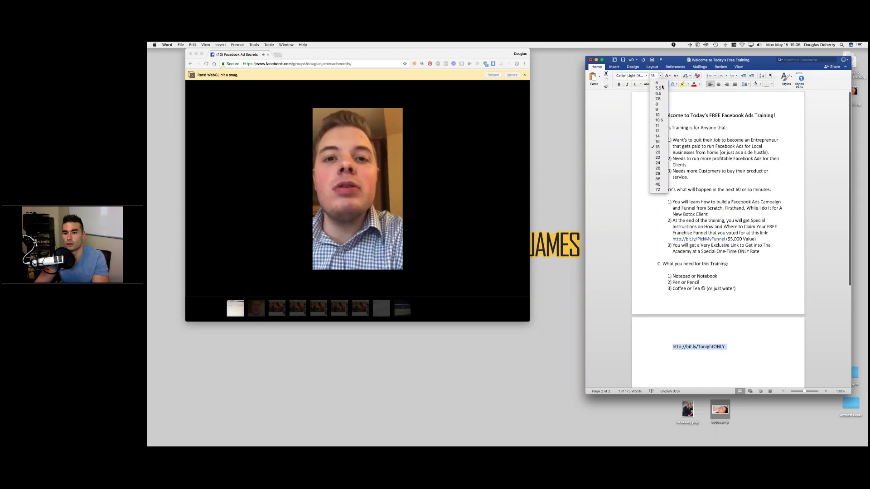
click(659, 179)
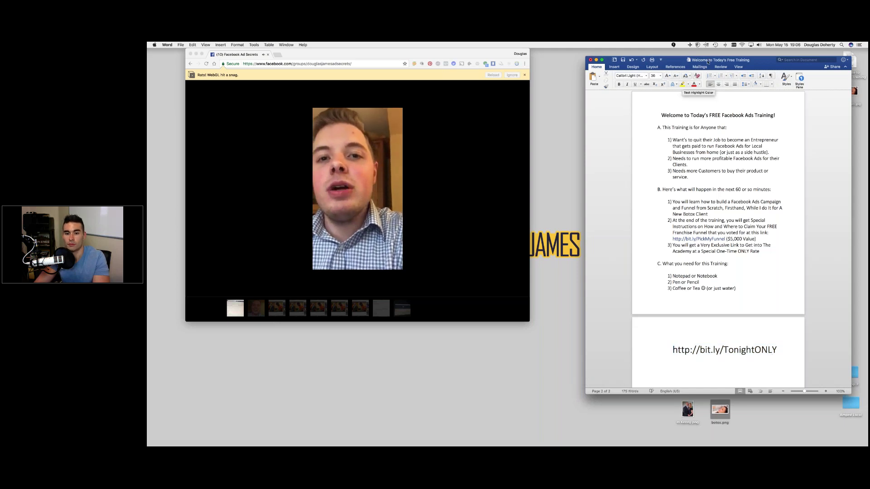
drag(696, 56, 653, 48)
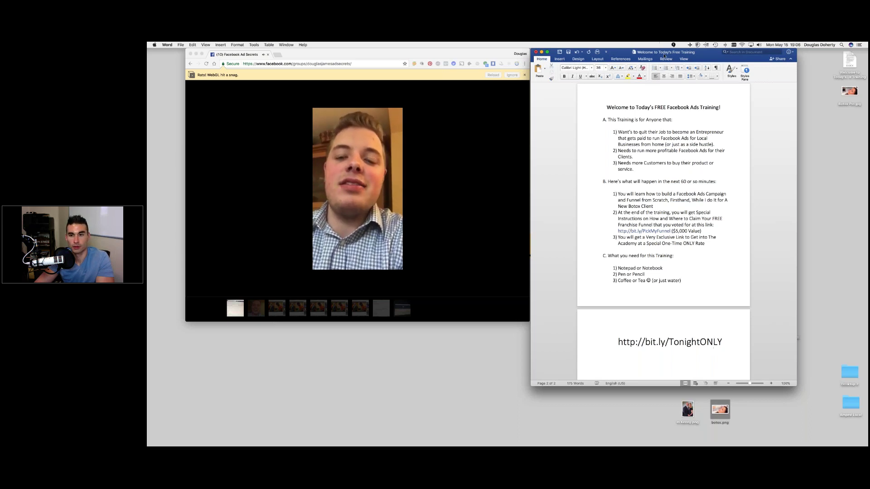
- Shift the Word window right and move the Facebook window beside it
drag(664, 54, 761, 49)
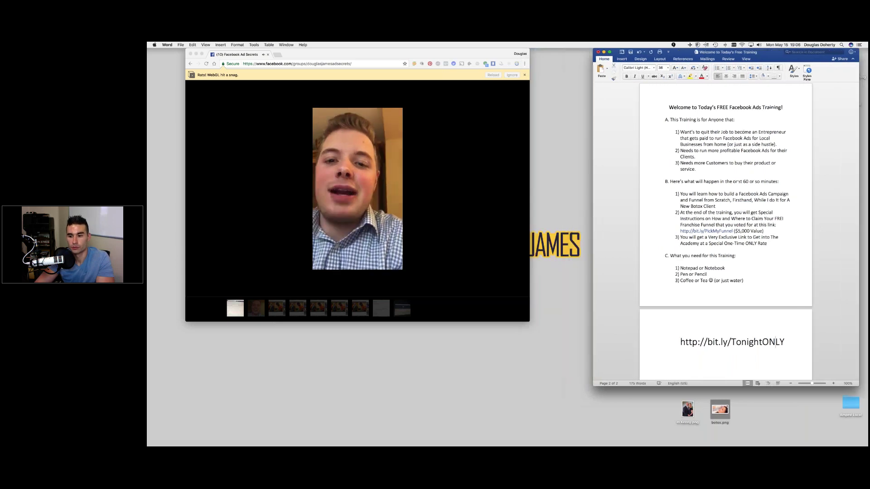
click(743, 280)
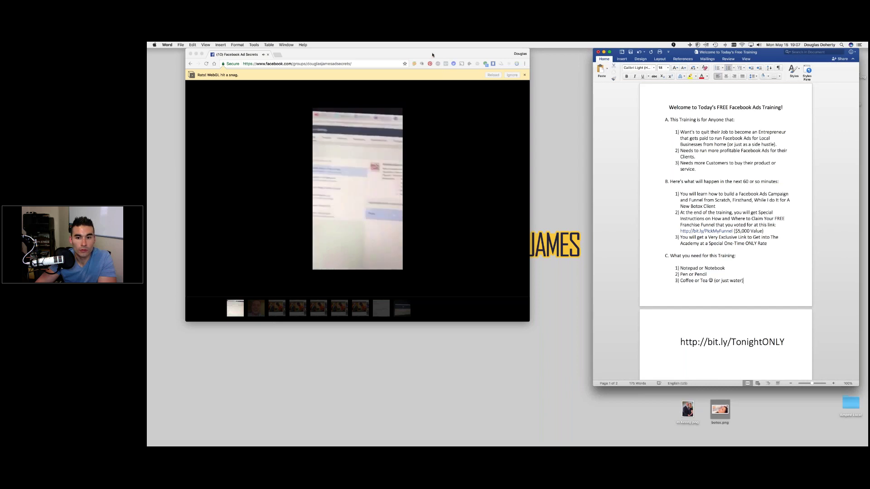
mouse_move(432, 55)
mouse_down()
mouse_move(485, 64)
mouse_move(417, 54)
mouse_up()
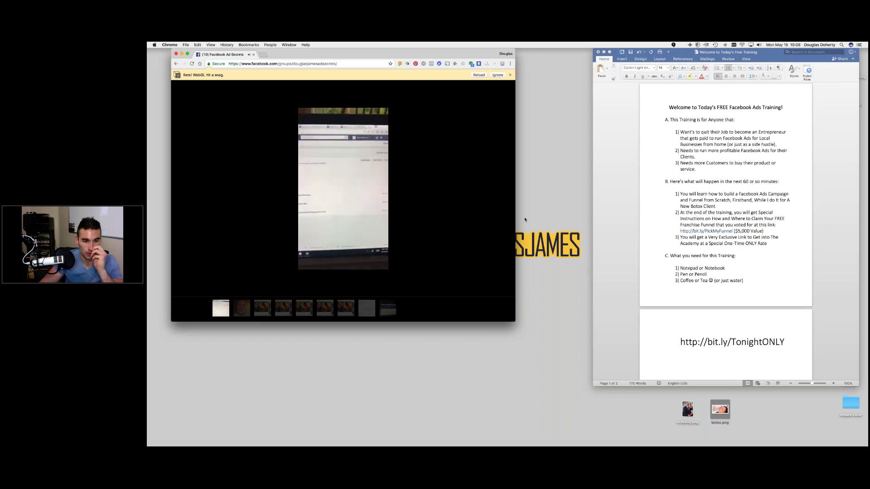
- Skip the group member's video ahead past 2:25, then close the viewer
mouse_move(354, 263)
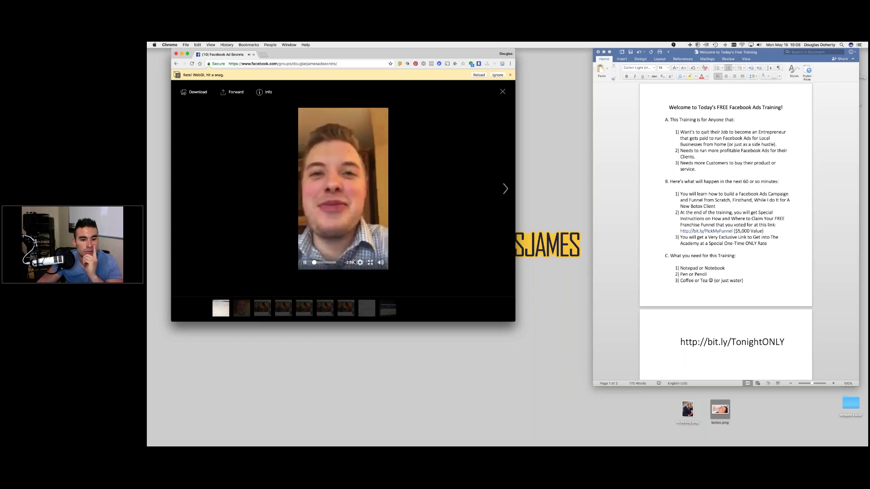
click(331, 262)
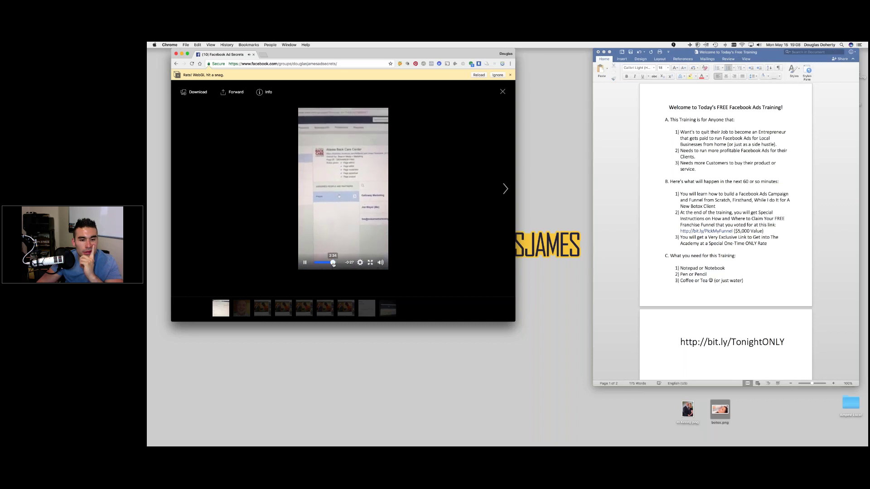
click(334, 264)
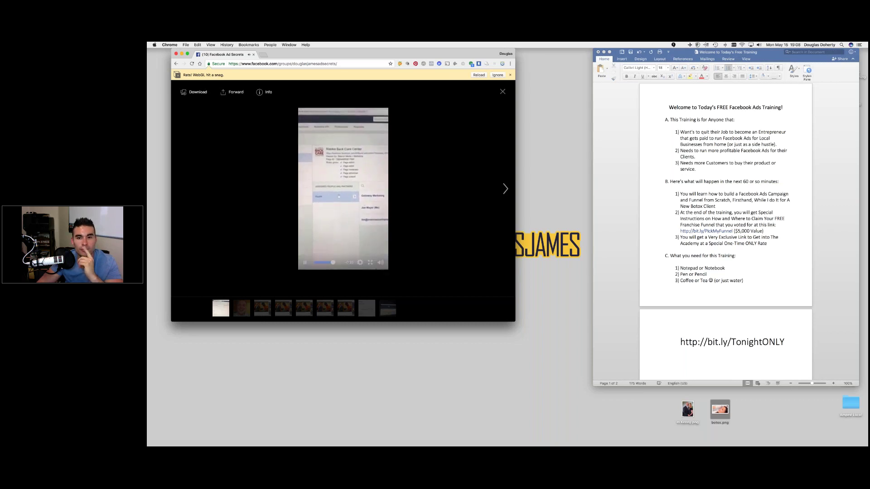
click(502, 92)
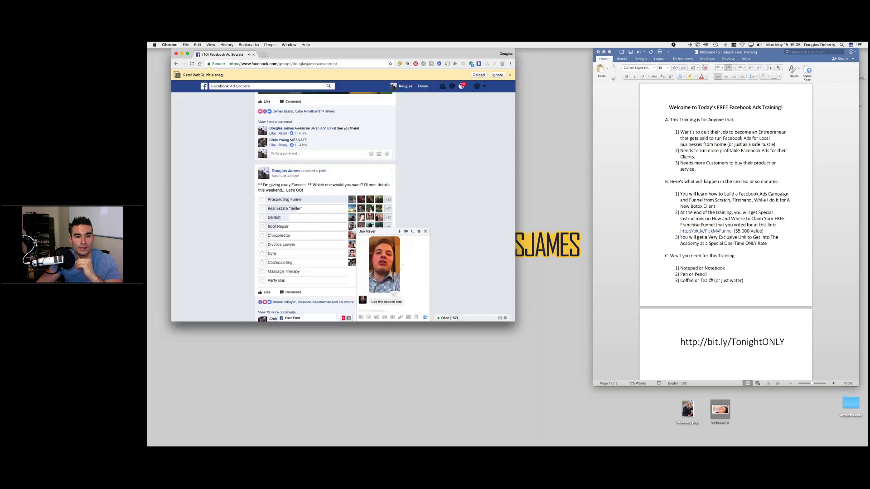
- Close the chat, shift Facebook right, and scroll up to the toucan free-training post
click(424, 231)
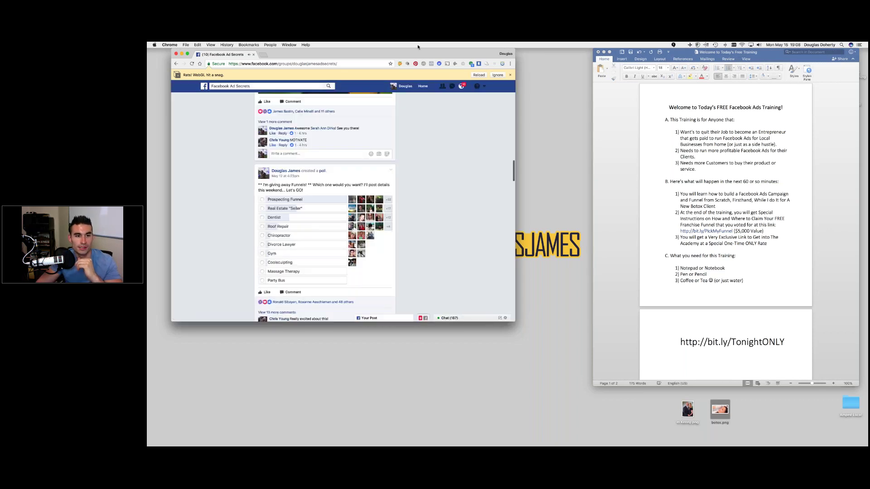
drag(410, 59, 449, 60)
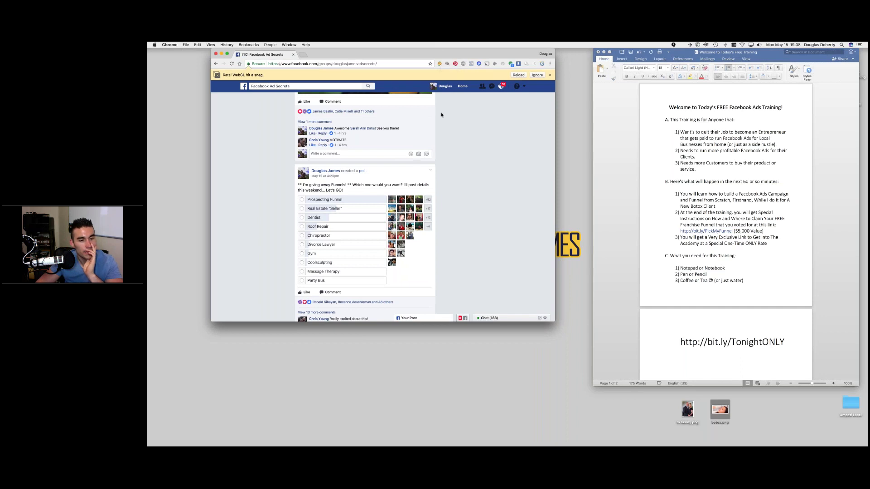
scroll(410, 174, up, 3)
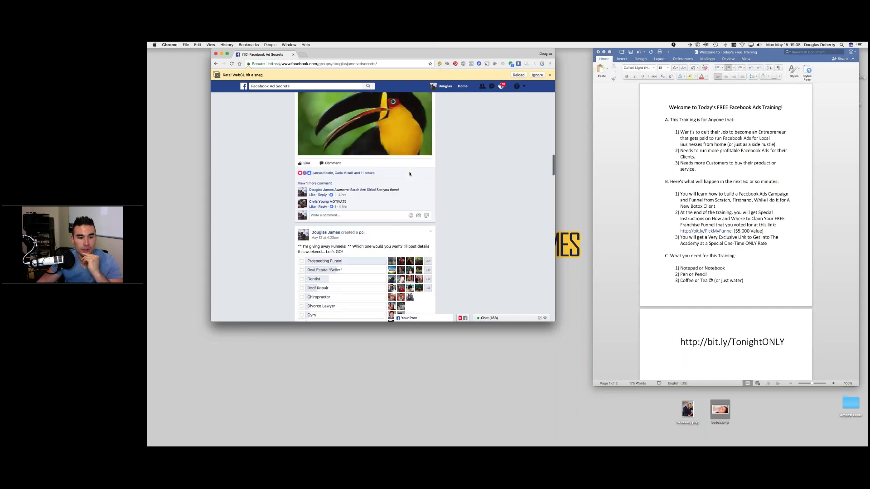
scroll(410, 173, up, 3)
scroll(409, 174, up, 2)
scroll(409, 174, down, 4)
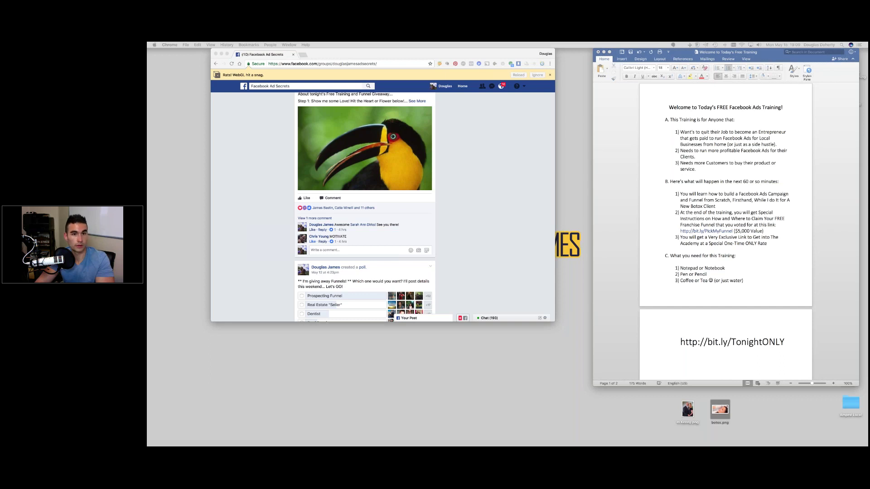
- Place the academy window over Facebook, widen it, and expand Module #1's lessons
drag(472, 446, 471, 43)
drag(626, 380, 636, 318)
scroll(317, 262, down, 3)
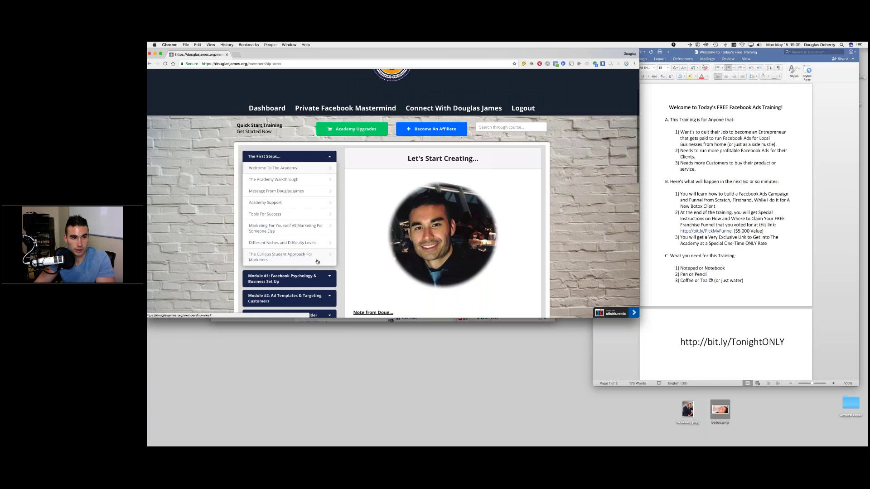
scroll(318, 262, down, 1)
scroll(318, 261, down, 2)
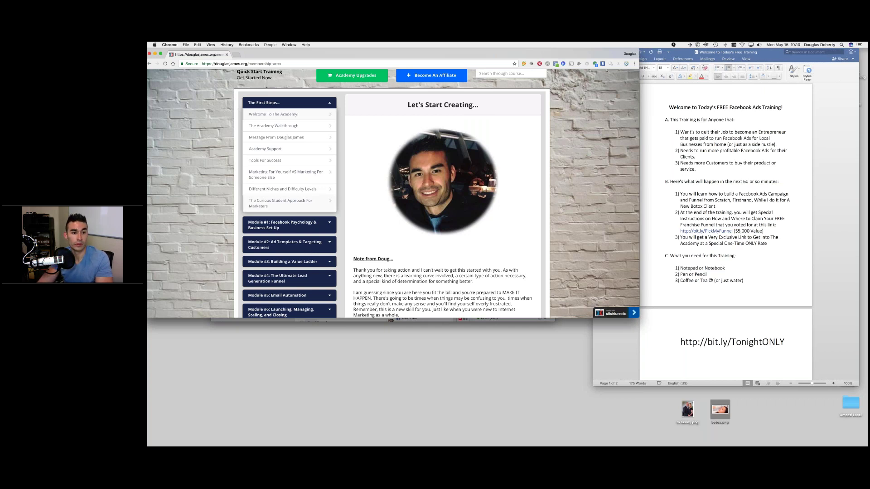
scroll(271, 206, down, 1)
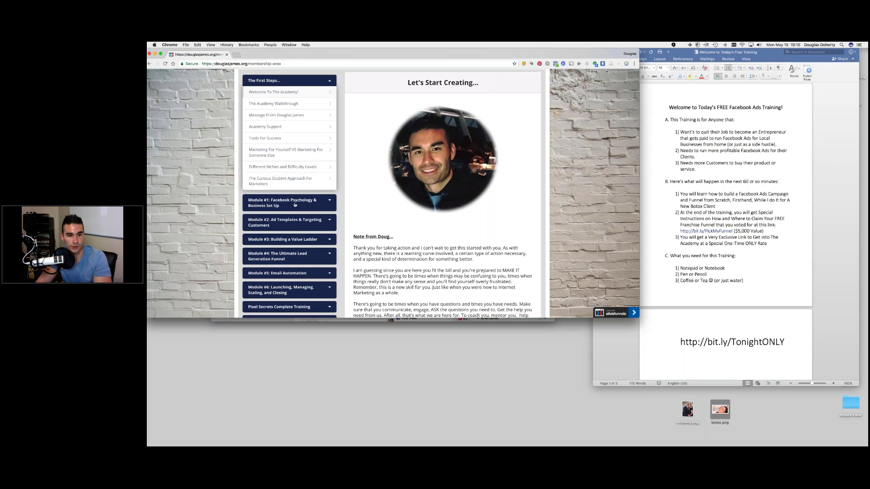
click(312, 204)
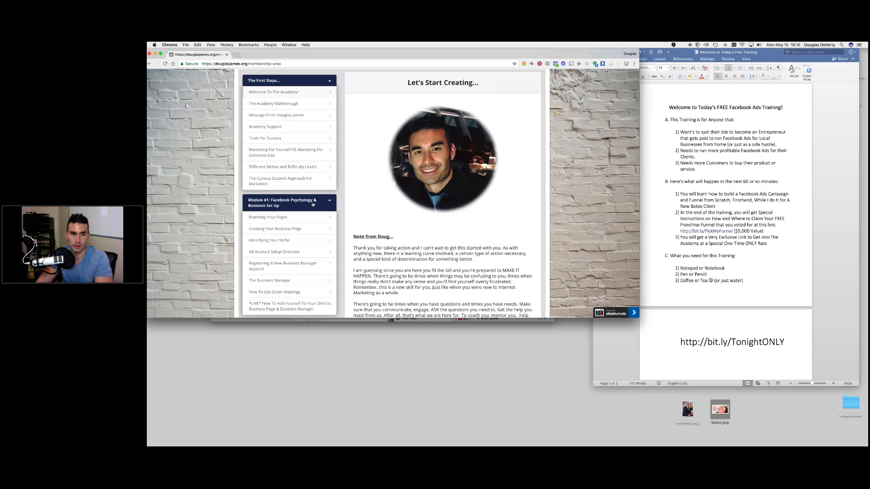
- Expand Module #2 Ad Templates & Targeting and Module #3 to show lessons like 'Types Of Ads'
scroll(312, 204, down, 1)
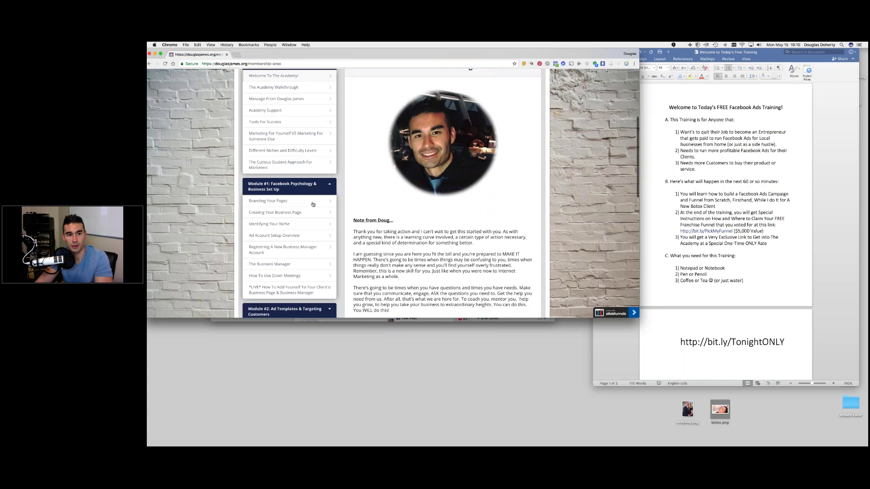
scroll(313, 205, down, 3)
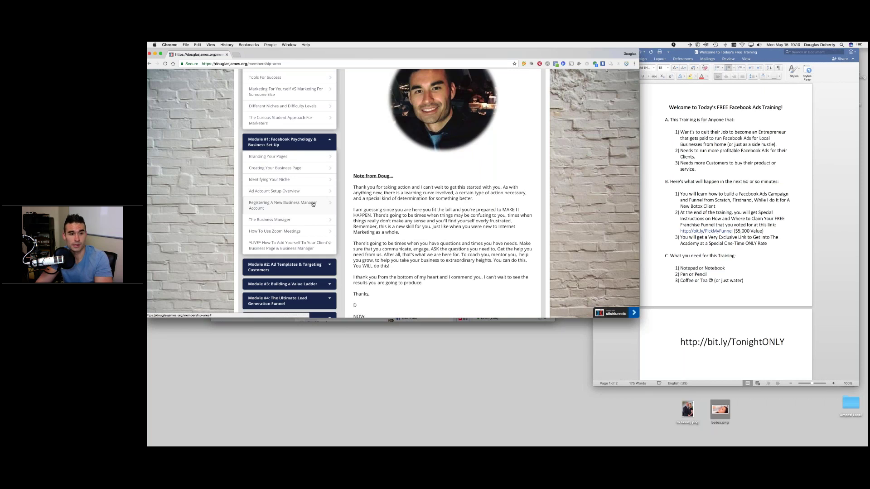
scroll(313, 204, down, 1)
scroll(312, 204, down, 4)
click(312, 184)
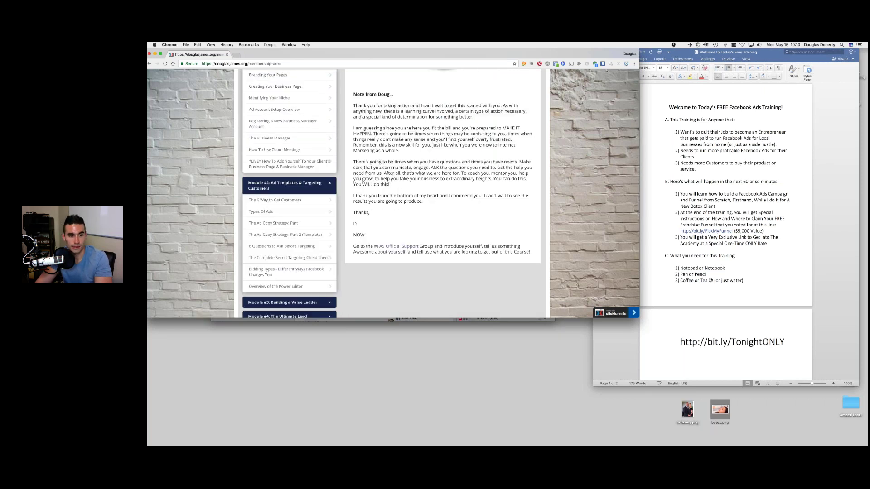
scroll(312, 185, down, 3)
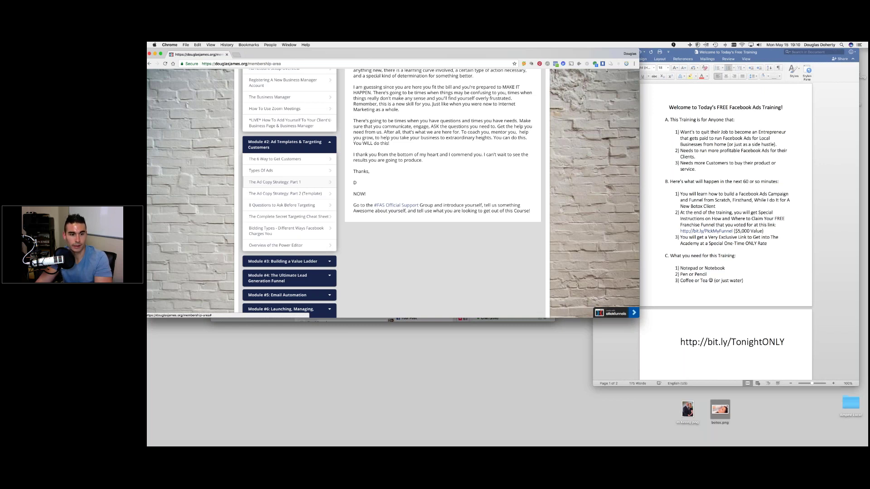
scroll(312, 185, down, 2)
click(288, 232)
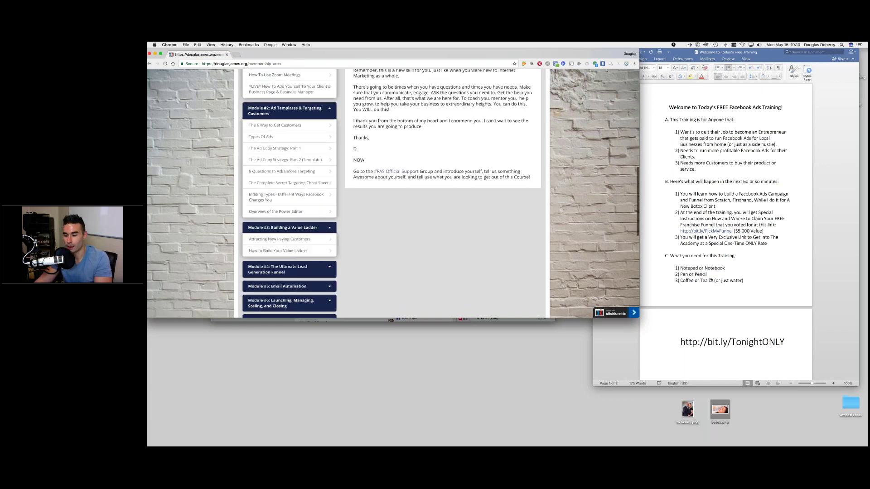
scroll(313, 185, down, 1)
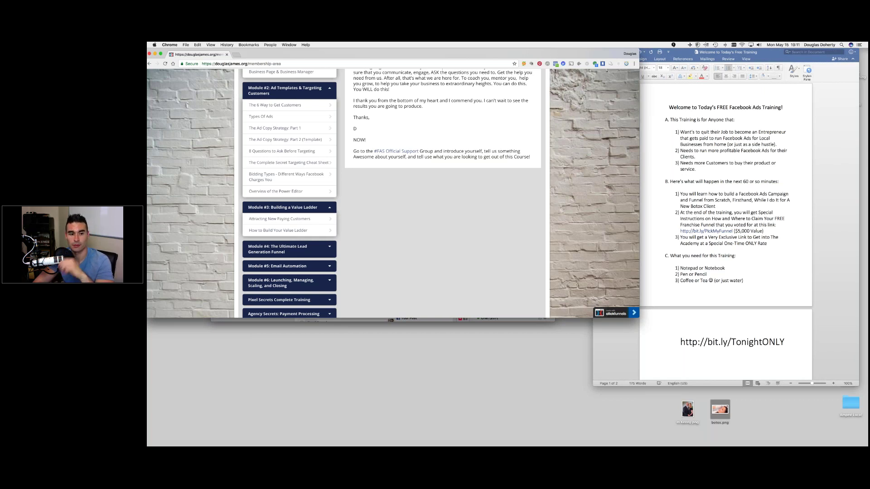
scroll(337, 227, down, 1)
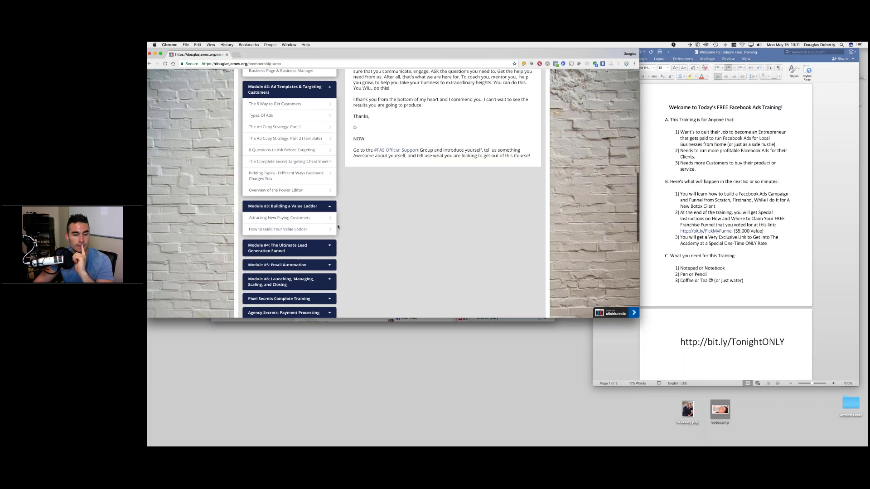
- Expand Module #4, Module #5 Email Automation and Module #6 to list their lessons
scroll(331, 217, down, 5)
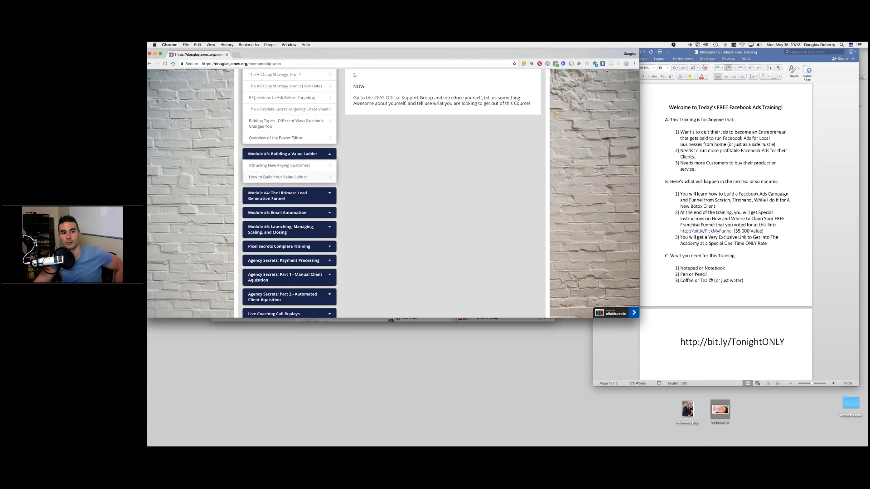
click(315, 195)
scroll(317, 199, down, 3)
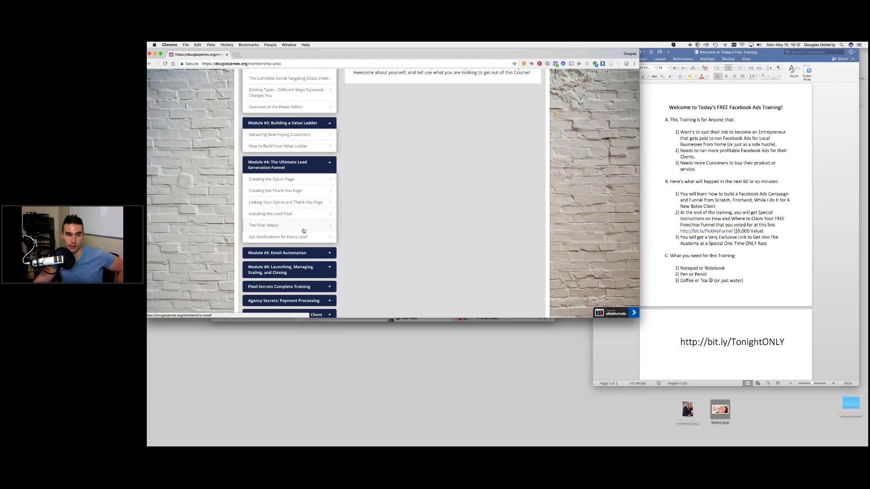
click(267, 254)
scroll(267, 210, down, 3)
scroll(267, 211, down, 3)
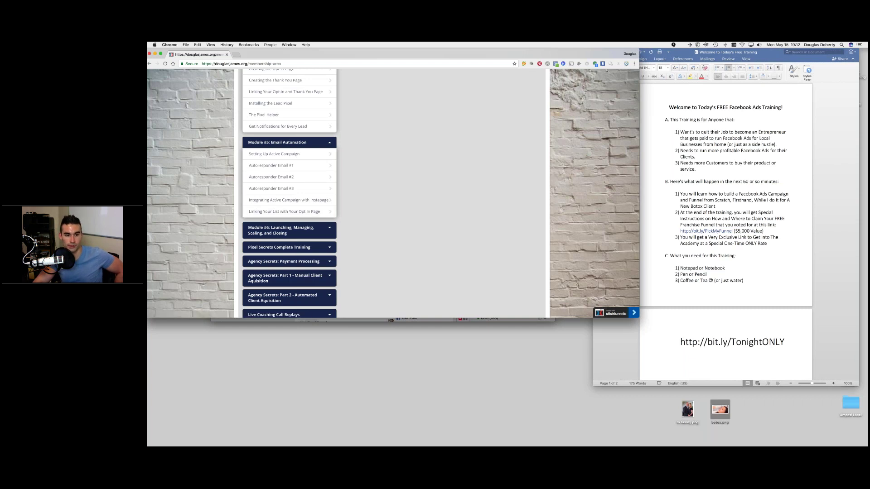
click(281, 230)
scroll(276, 233, down, 3)
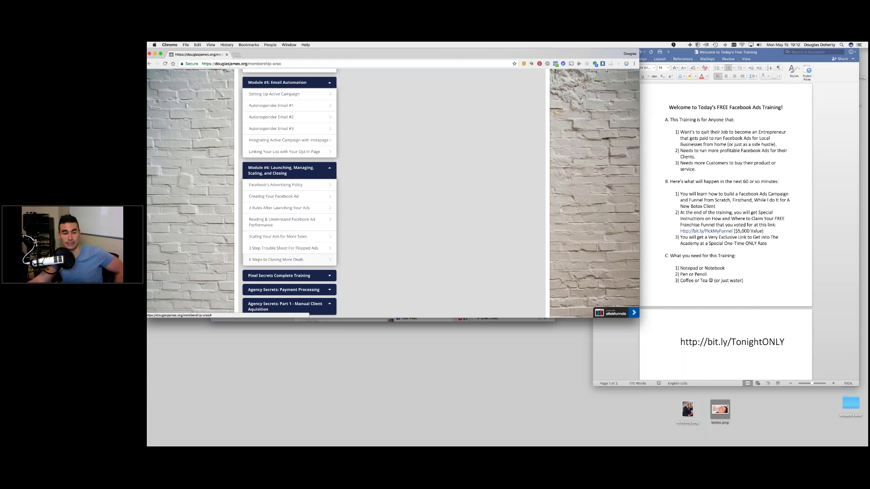
scroll(307, 225, down, 1)
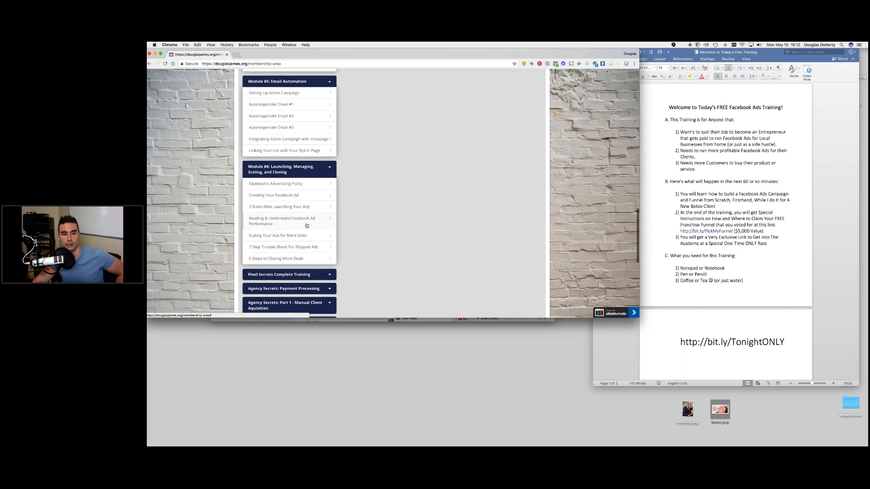
scroll(306, 225, down, 5)
- Expand Pixel Secrets, Payment Processing, and Agency Secrets Parts 1 and 2
click(287, 191)
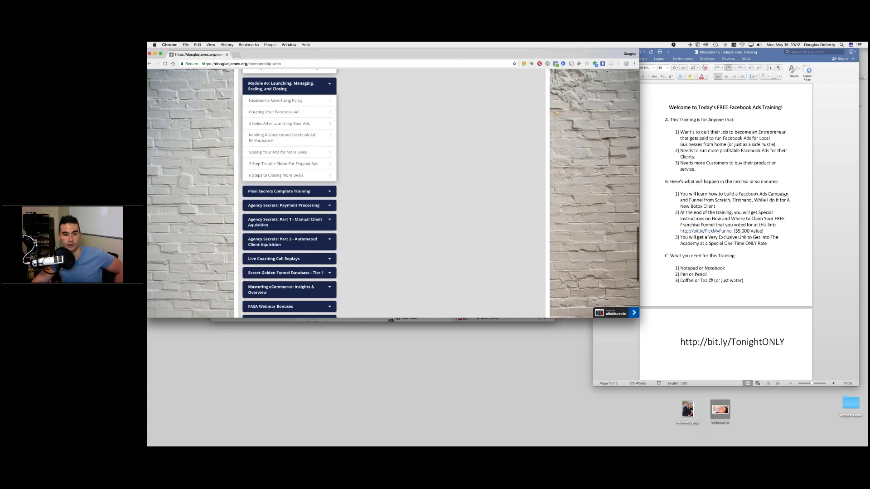
scroll(275, 218, down, 4)
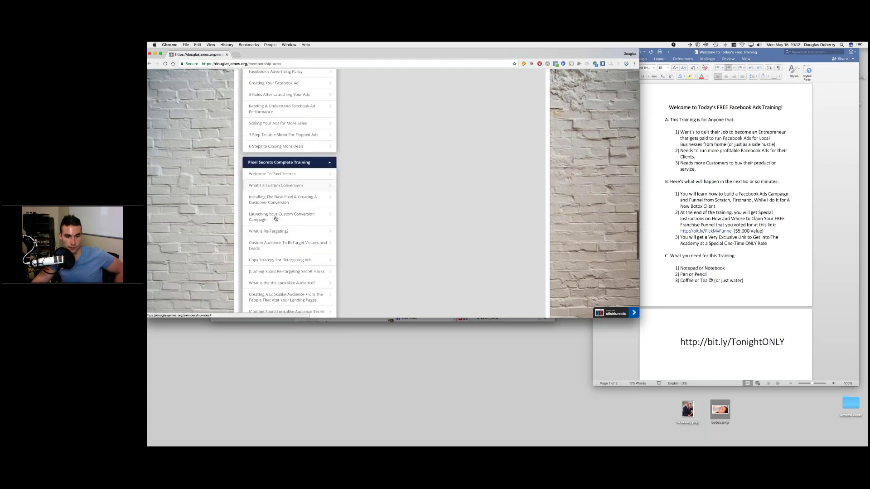
scroll(275, 218, down, 4)
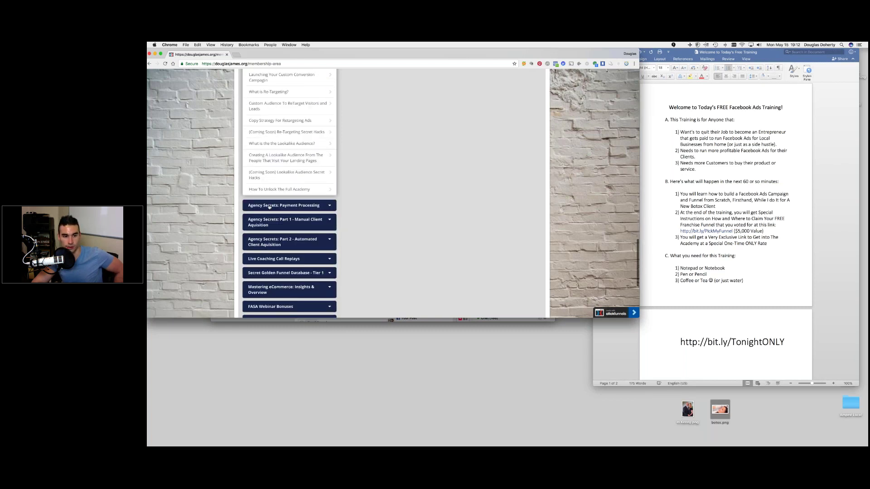
click(269, 206)
click(271, 247)
scroll(272, 218, down, 5)
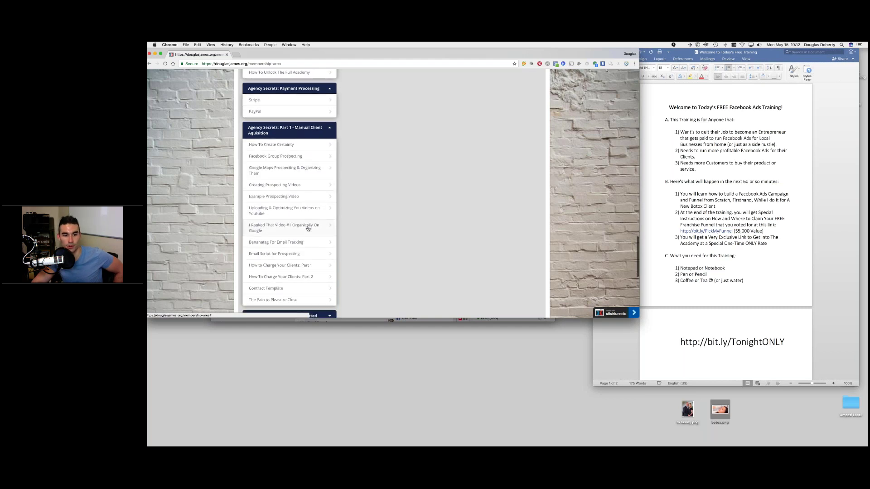
scroll(306, 226, down, 3)
click(289, 262)
- Scroll to show all five Agency Secrets: Part 2 lessons, through 'The Pain to Pleasure Close'
scroll(289, 195, down, 5)
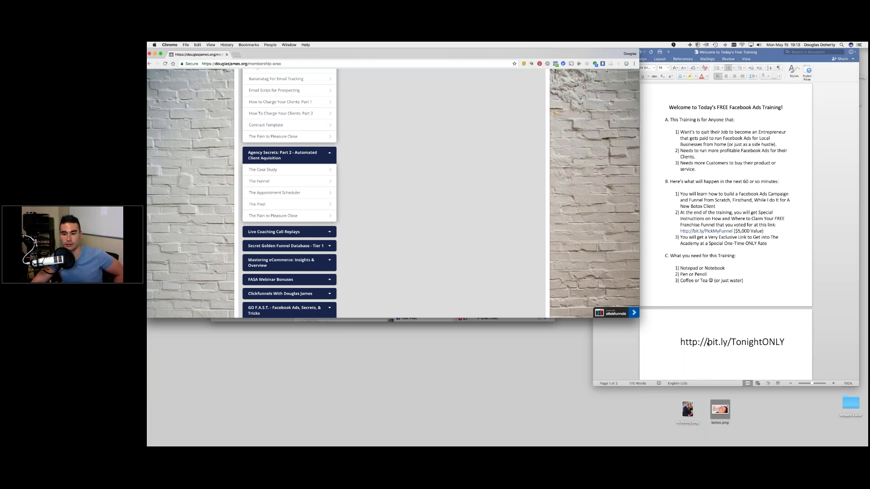
triple_click(801, 342)
click(731, 342)
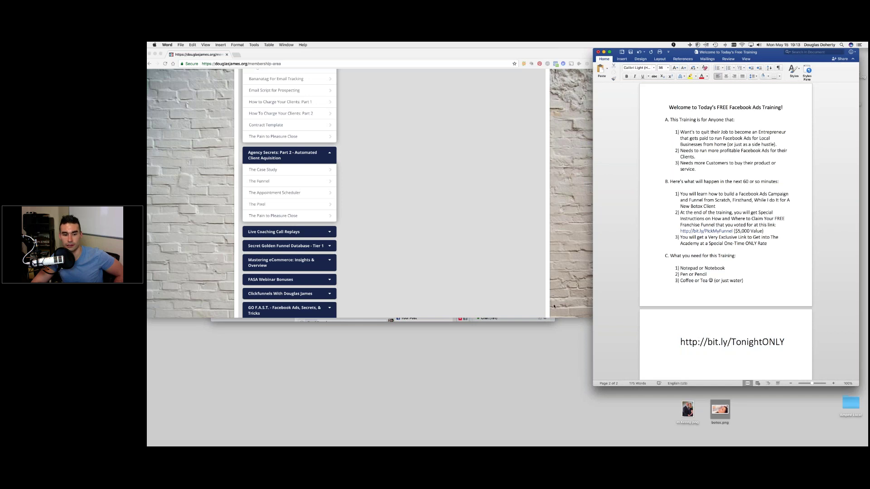
click(554, 306)
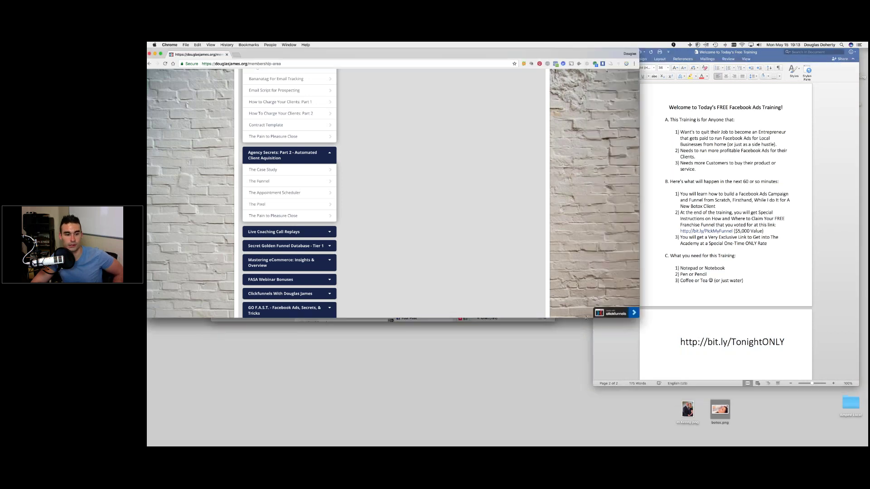
scroll(287, 237, down, 2)
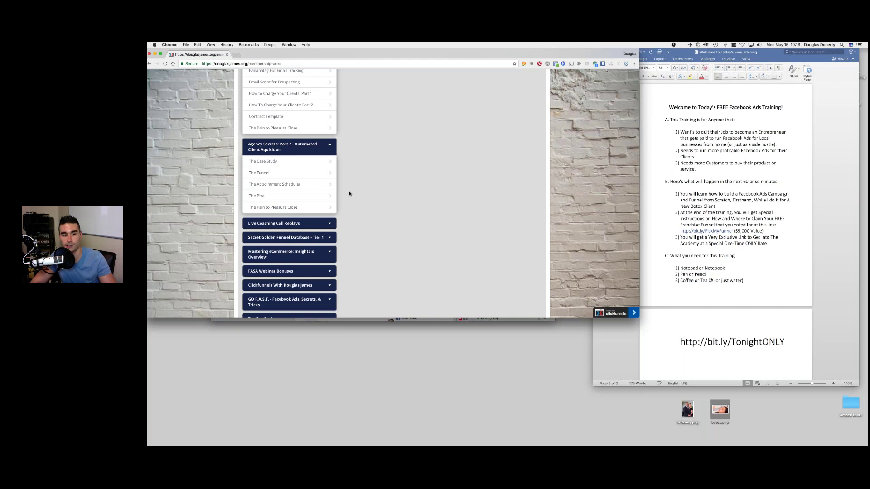
scroll(349, 193, down, 1)
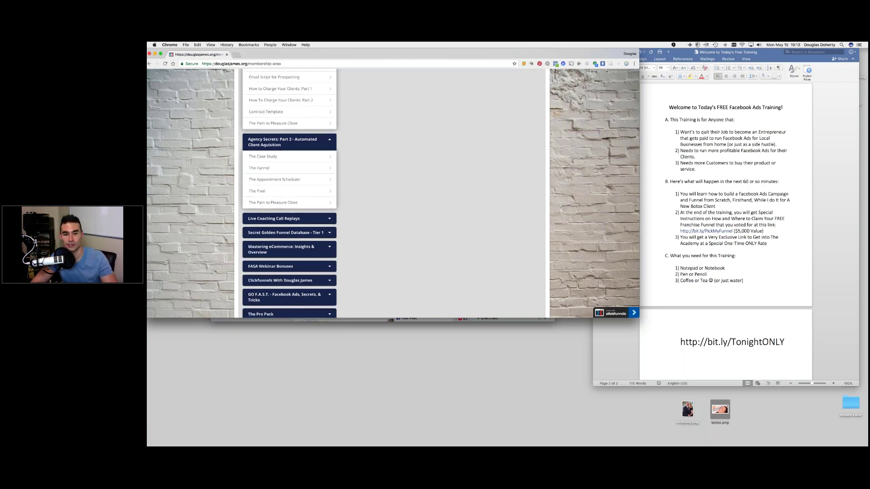
scroll(289, 195, down, 1)
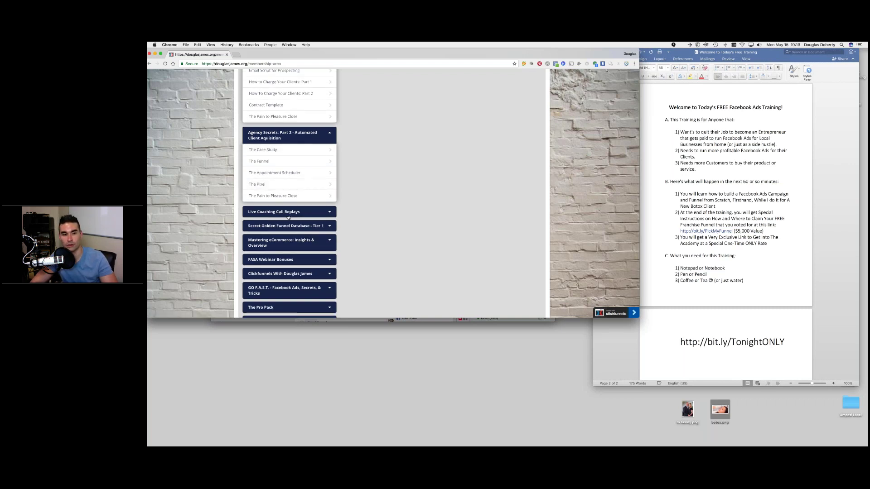
click(678, 342)
drag(678, 342, 789, 345)
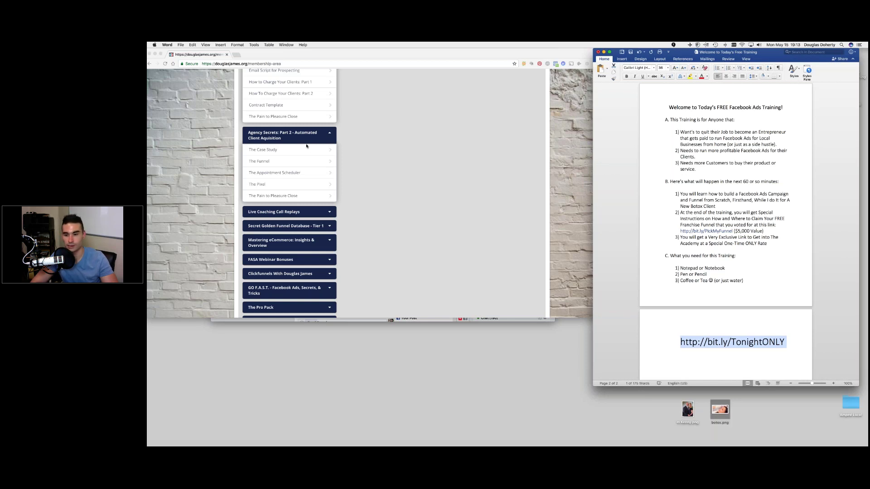
click(724, 347)
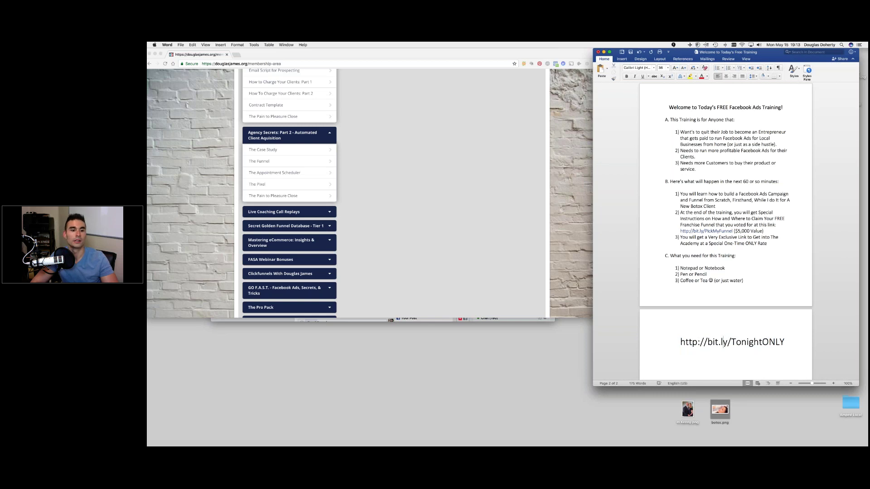
scroll(298, 205, down, 2)
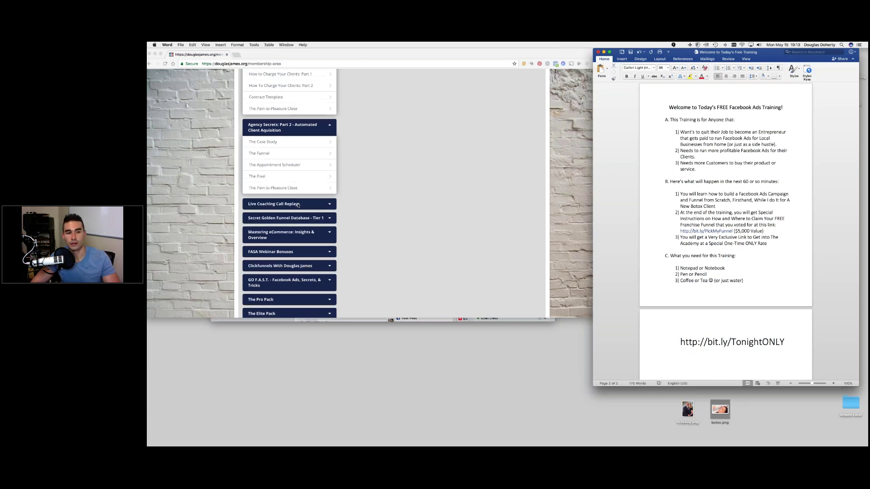
- Expand Live Coaching Call Replays to show its monthly recordings
click(298, 206)
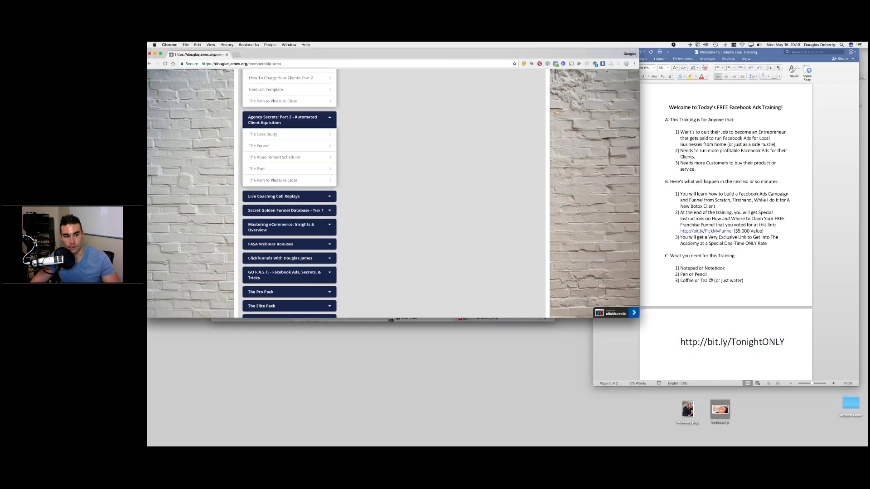
click(274, 196)
scroll(277, 225, down, 3)
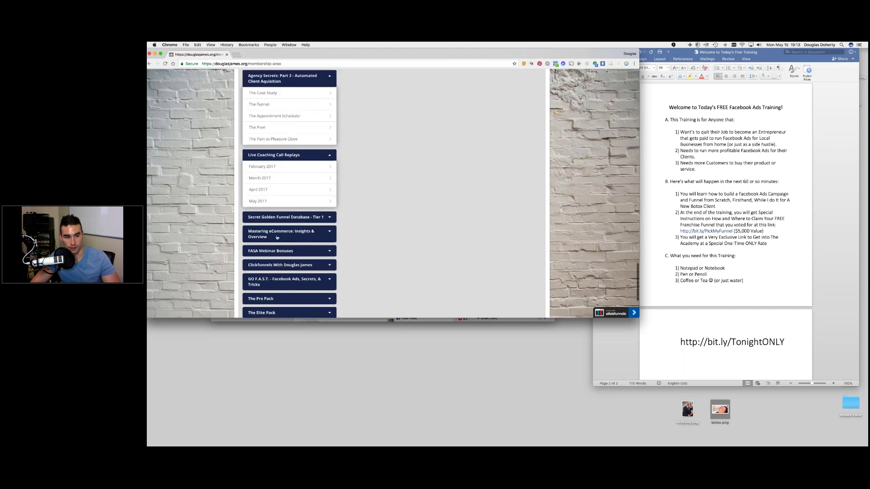
scroll(277, 237, down, 3)
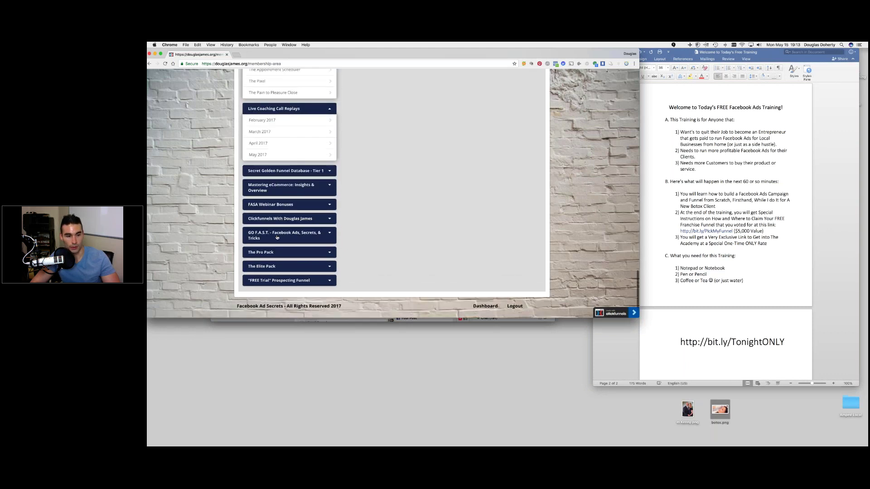
scroll(276, 237, up, 8)
scroll(277, 237, up, 5)
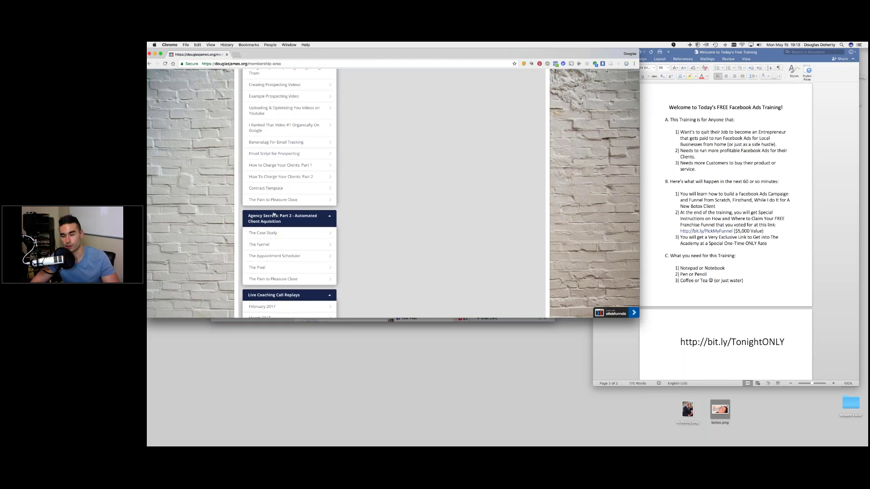
scroll(275, 215, up, 1)
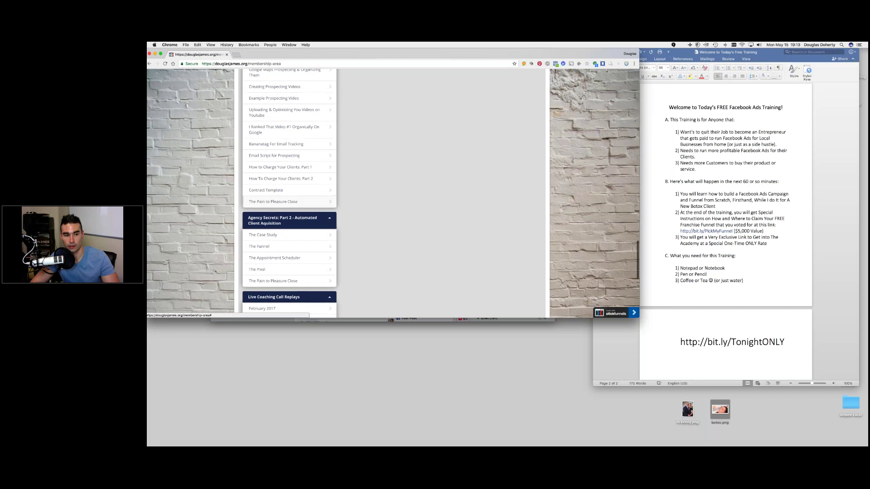
- Collapse Agency Secrets: Part 2, Payment Processing, Pixel Secrets, and Modules #6 through #3
click(303, 226)
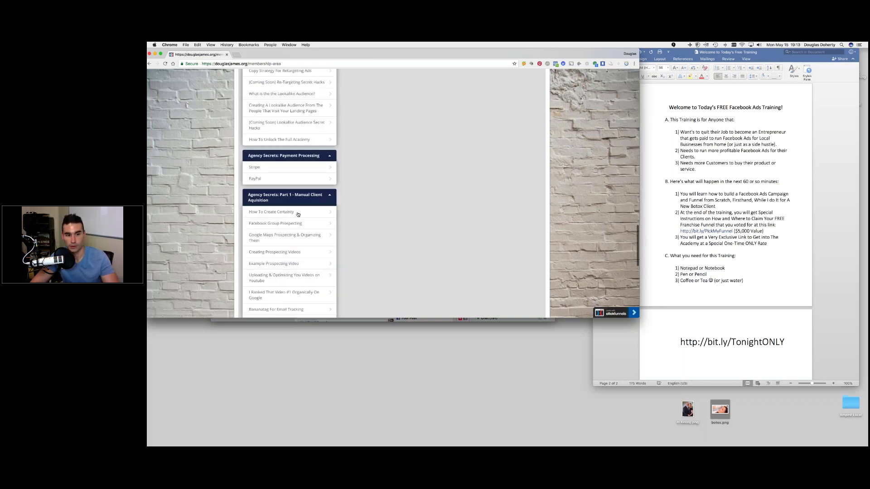
click(292, 155)
scroll(292, 155, up, 5)
click(301, 179)
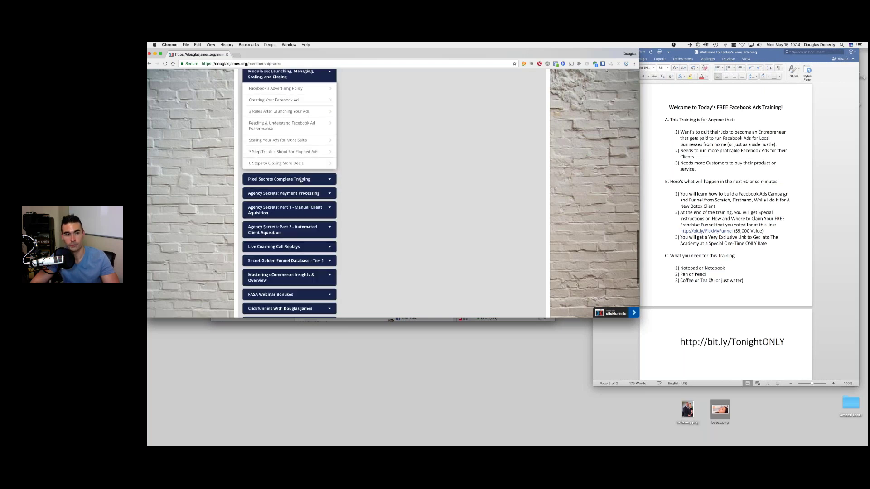
scroll(301, 180, up, 5)
click(301, 209)
click(294, 122)
scroll(293, 122, up, 3)
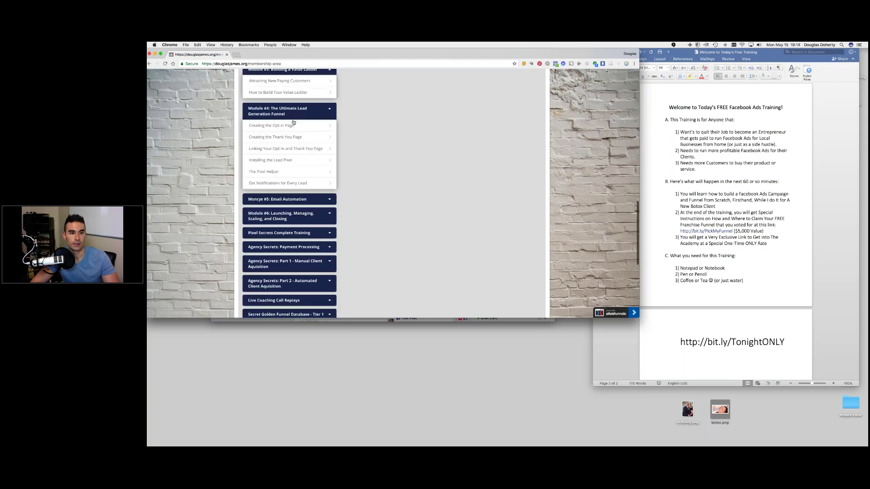
scroll(293, 122, up, 3)
click(304, 177)
click(302, 135)
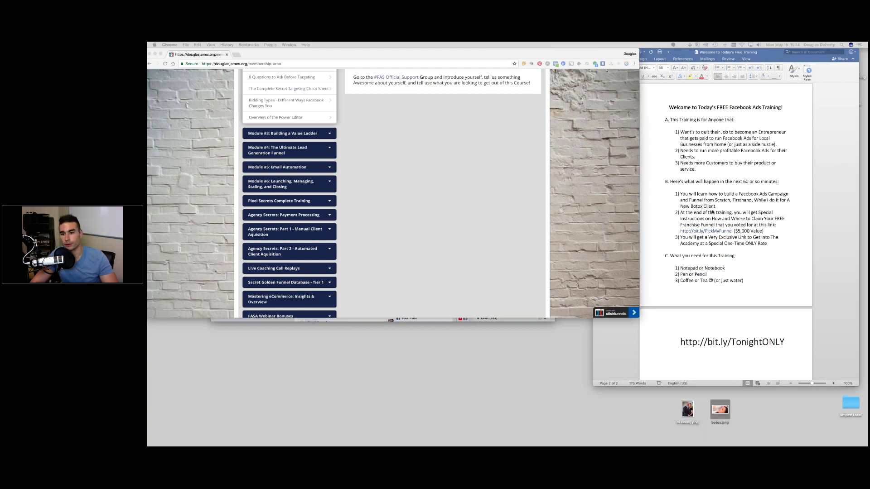
click(686, 213)
drag(679, 193, 766, 235)
click(765, 236)
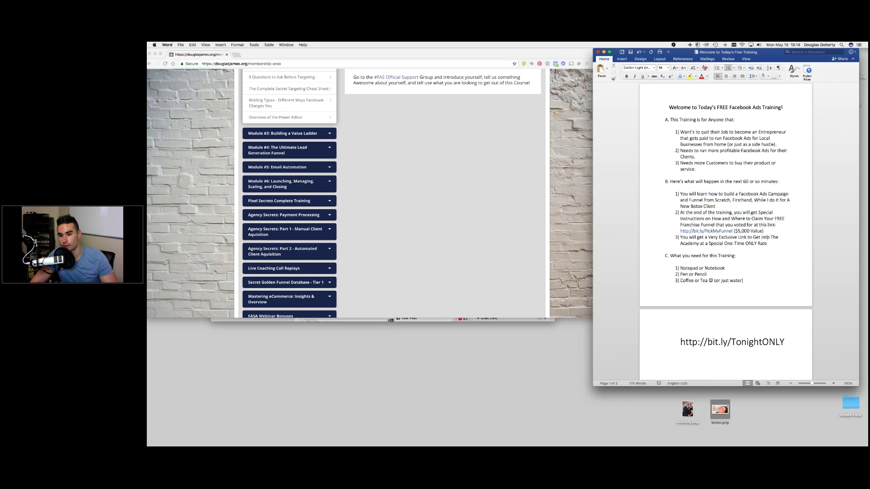
triple_click(707, 343)
click(768, 342)
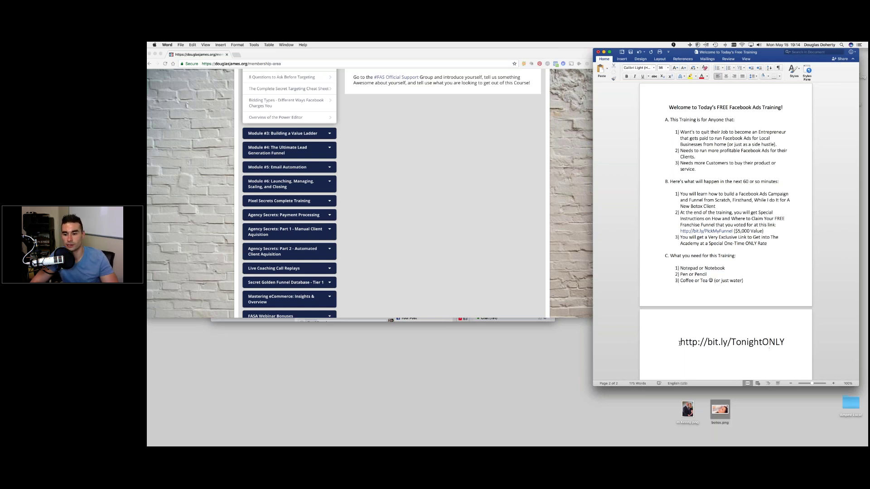
triple_click(705, 343)
click(783, 343)
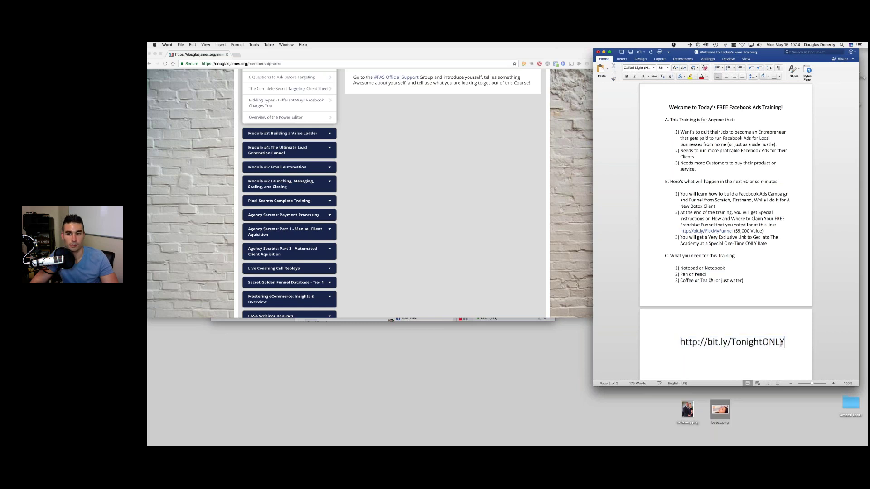
scroll(770, 182, up, 1)
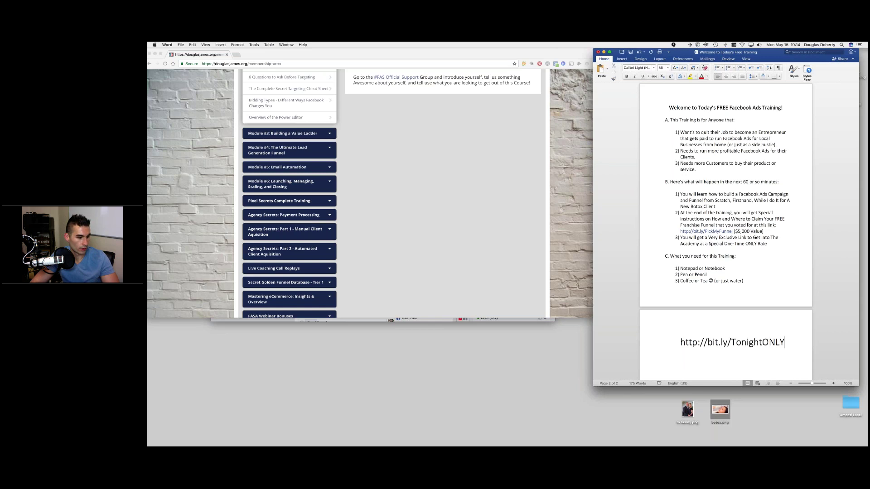
click(224, 134)
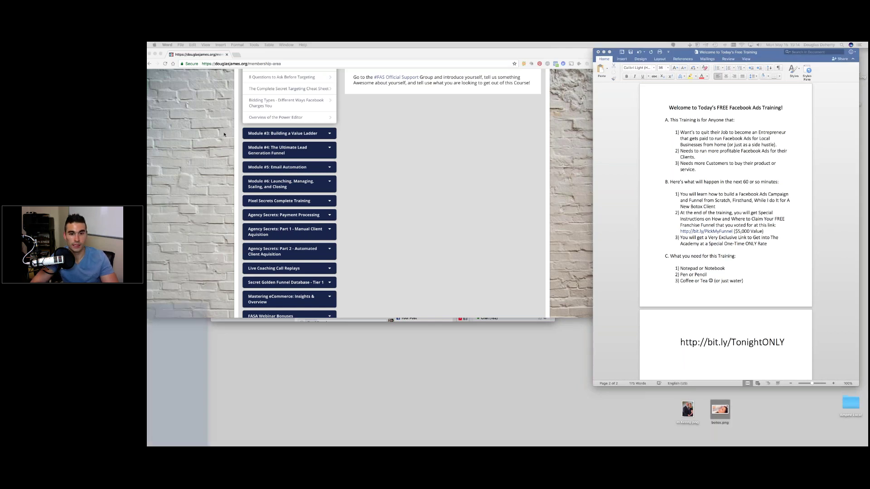
drag(150, 127, 302, 125)
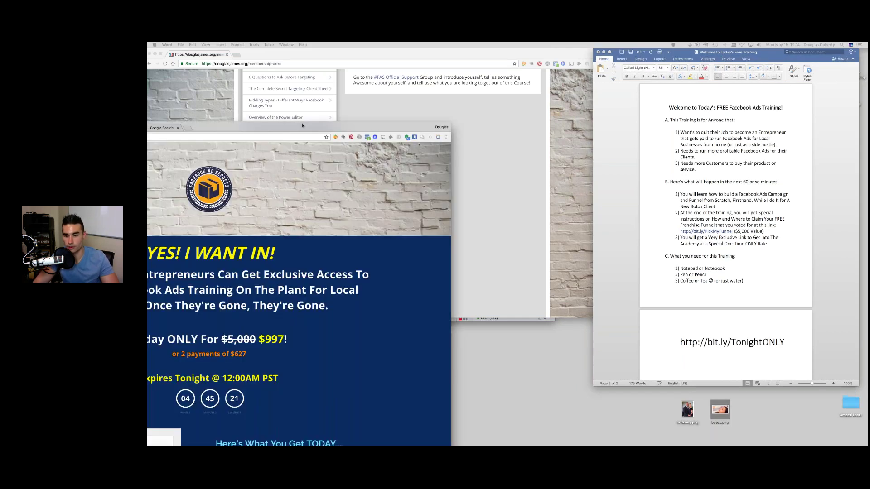
- Enlarge the sales page window, make it taller, and move it left of the outline
double_click(303, 126)
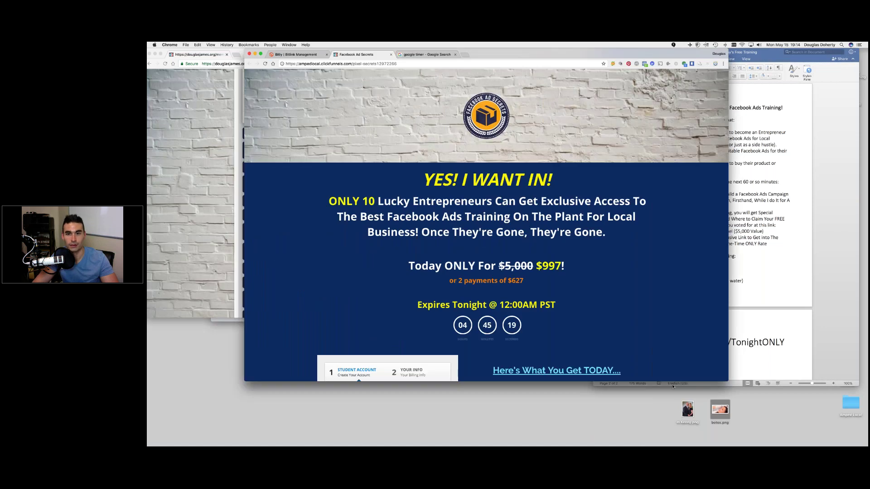
drag(672, 385, 670, 433)
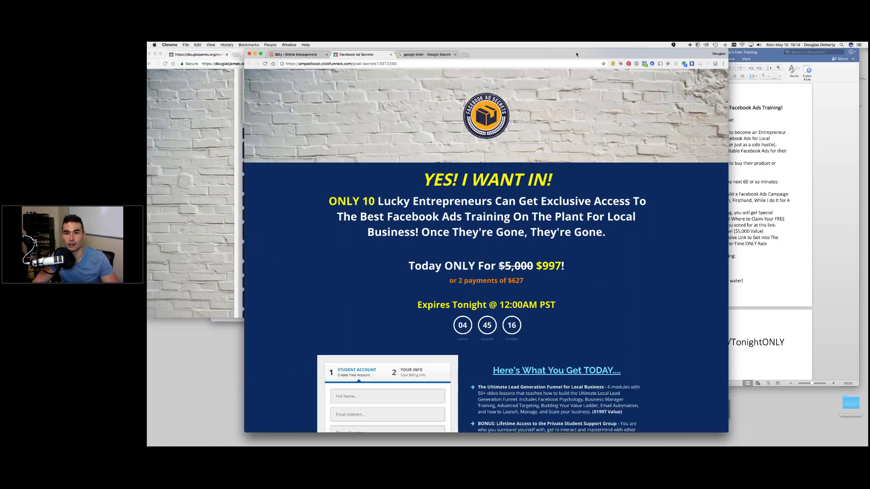
drag(576, 54, 540, 54)
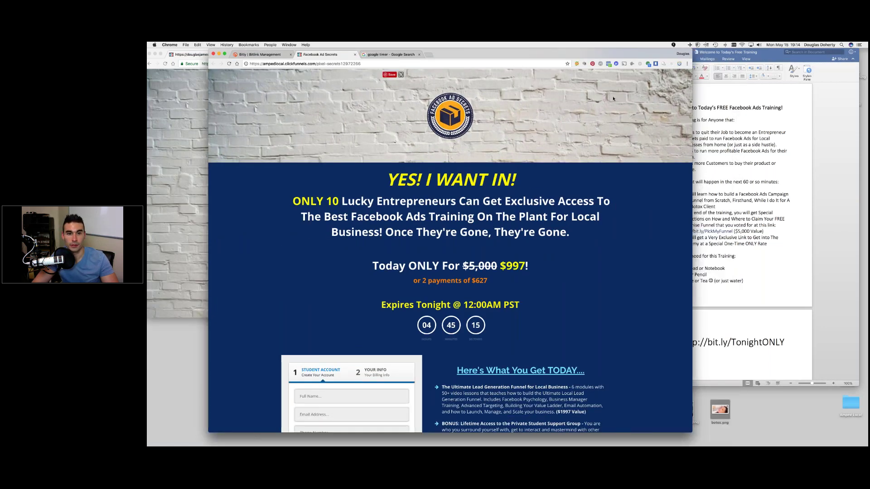
drag(608, 51, 573, 52)
scroll(415, 249, down, 3)
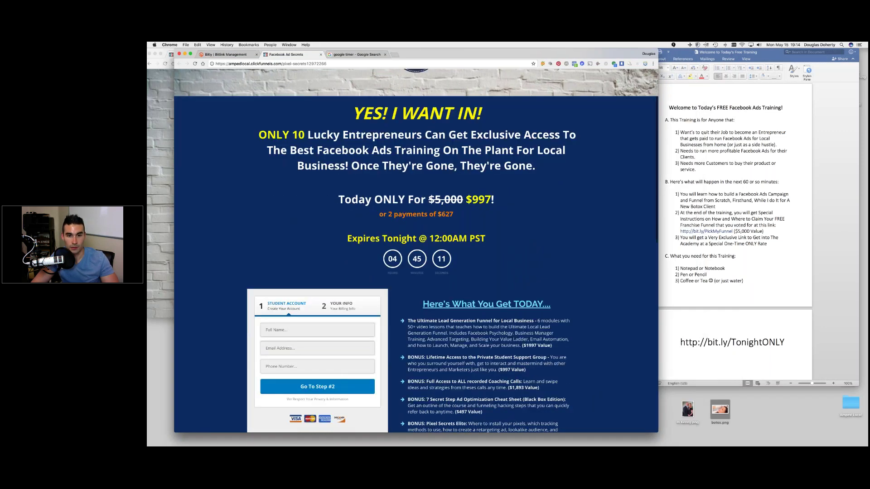
scroll(416, 258, down, 1)
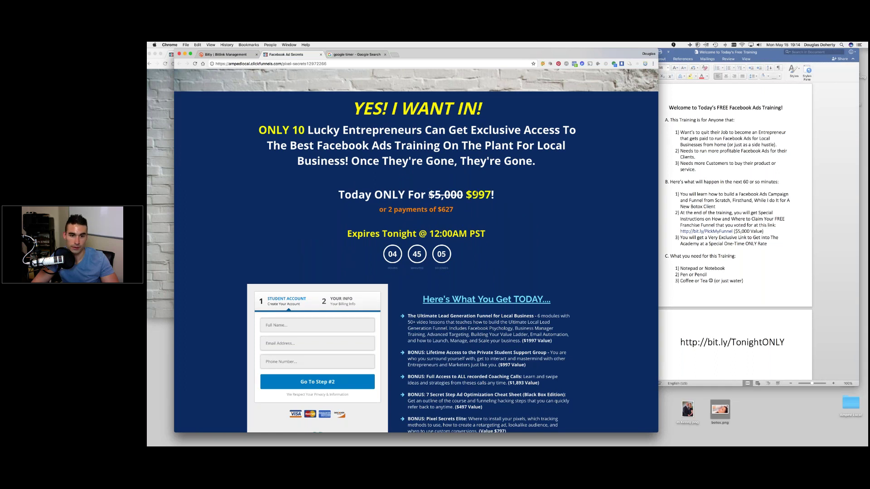
- Highlight the Expires Tonight line, then open and close the PayPal Credit checkout popup
drag(346, 233, 471, 233)
click(405, 256)
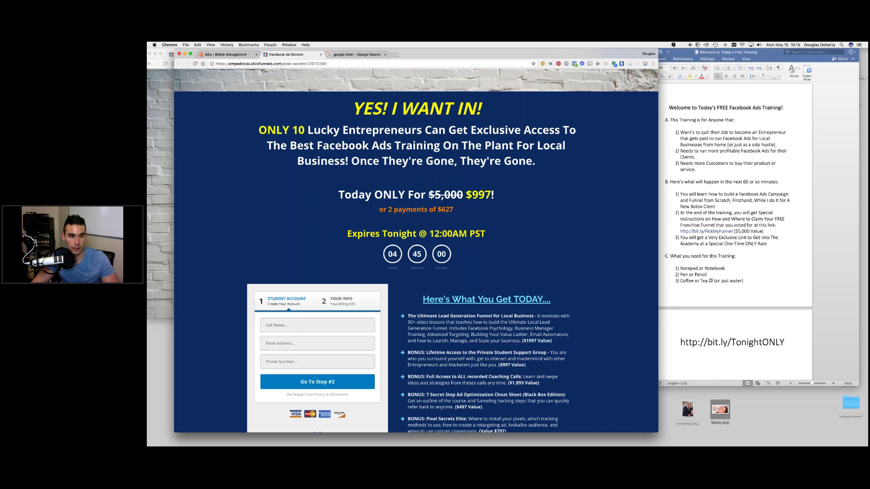
scroll(416, 250, down, 1)
scroll(416, 250, down, 2)
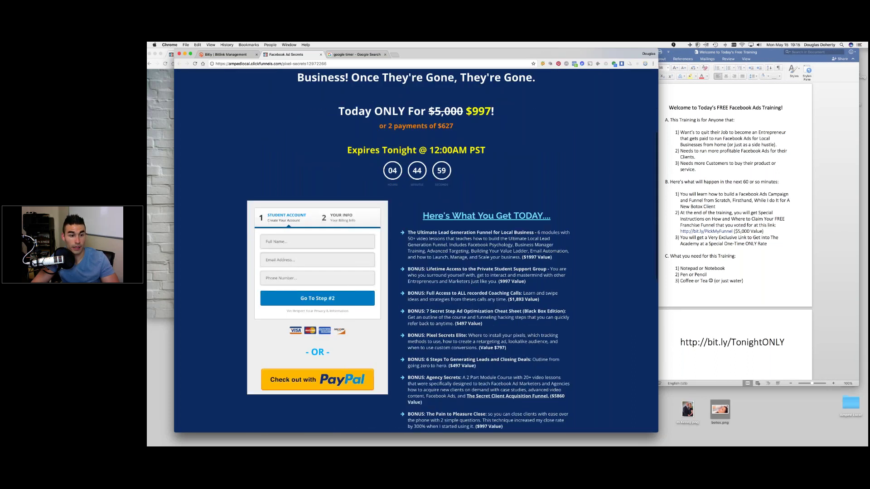
scroll(339, 278, down, 4)
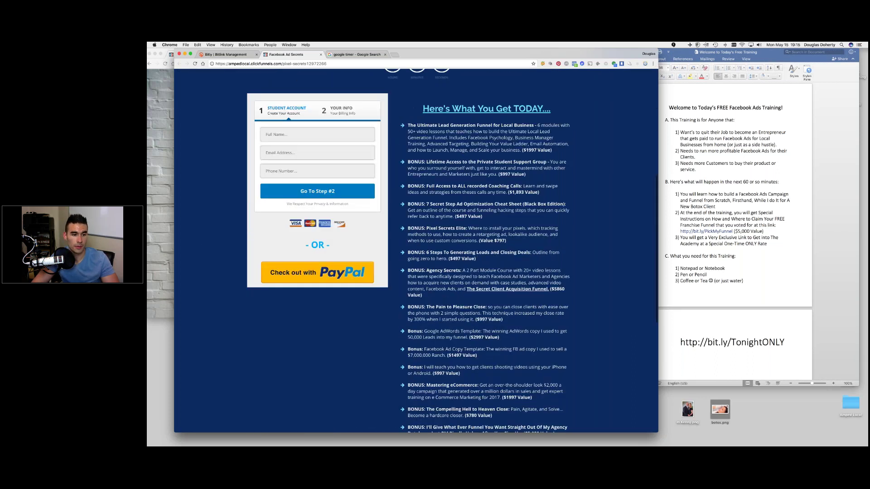
click(339, 278)
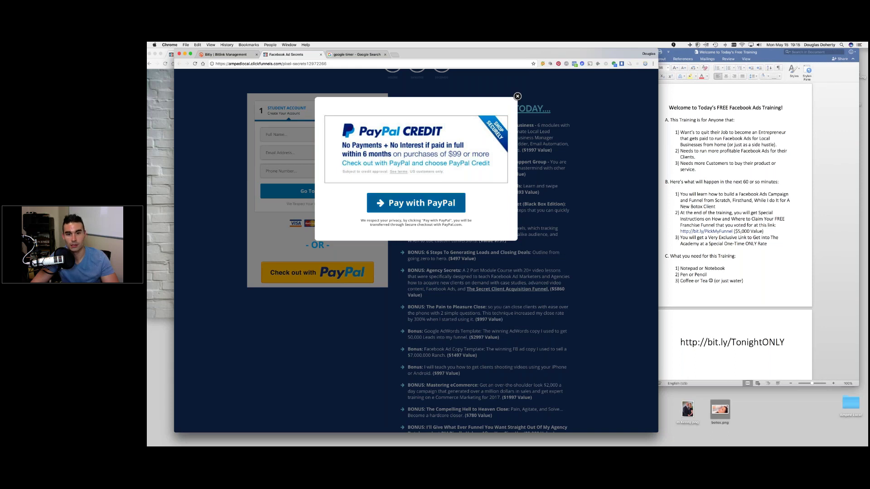
scroll(558, 254, up, 1)
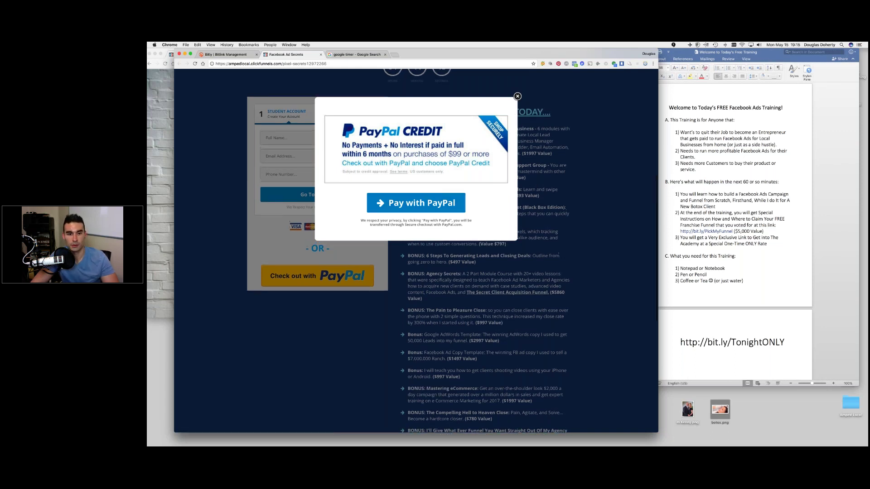
click(558, 254)
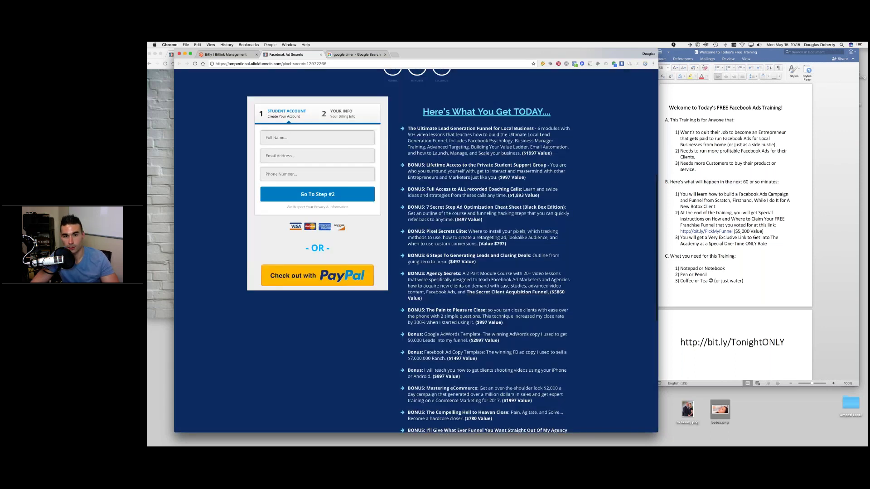
- Review the 'Here's What You Get TODAY' bonus list to its $26,803 total, then bring Word forward
scroll(399, 153, down, 3)
scroll(399, 154, up, 1)
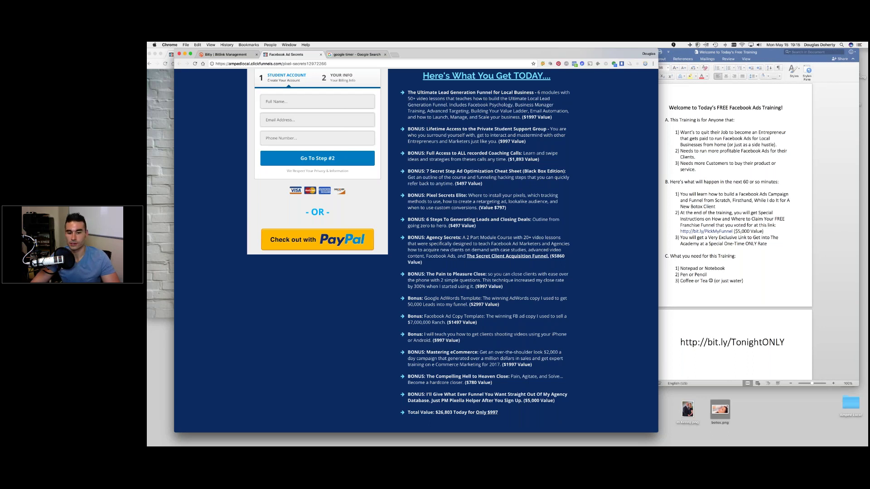
scroll(416, 249, down, 1)
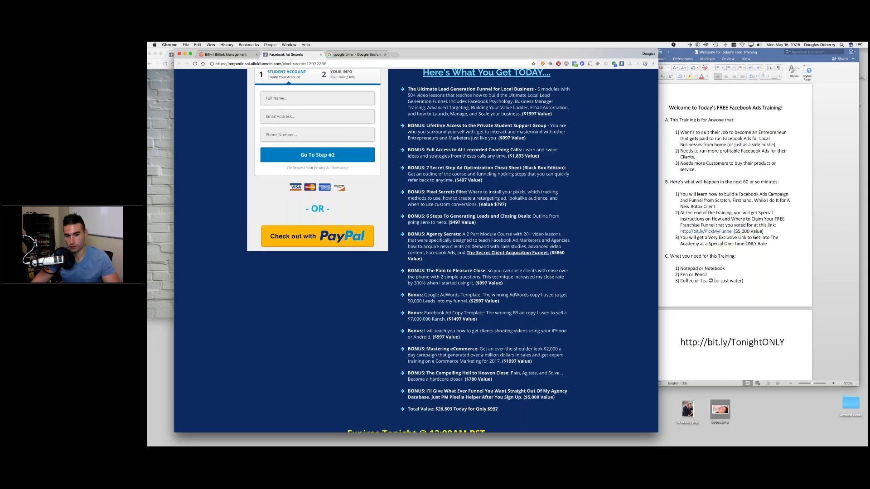
scroll(416, 249, down, 1)
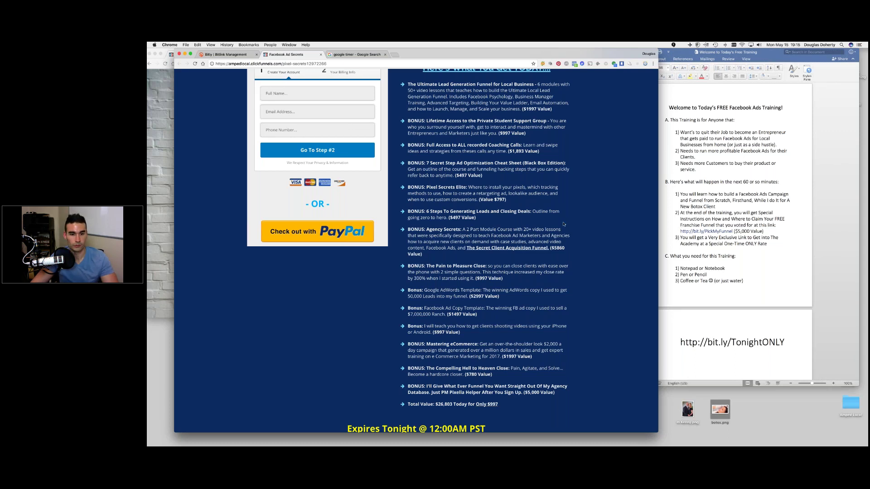
scroll(564, 224, up, 1)
scroll(563, 224, up, 3)
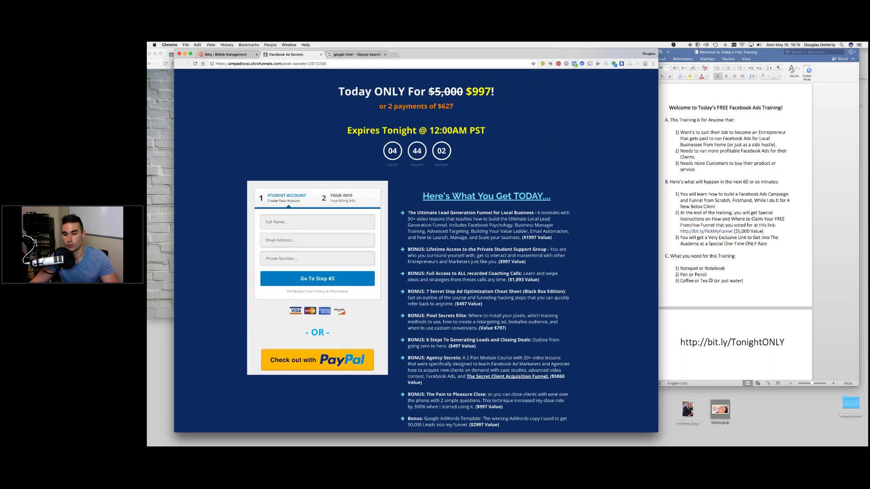
scroll(416, 249, down, 3)
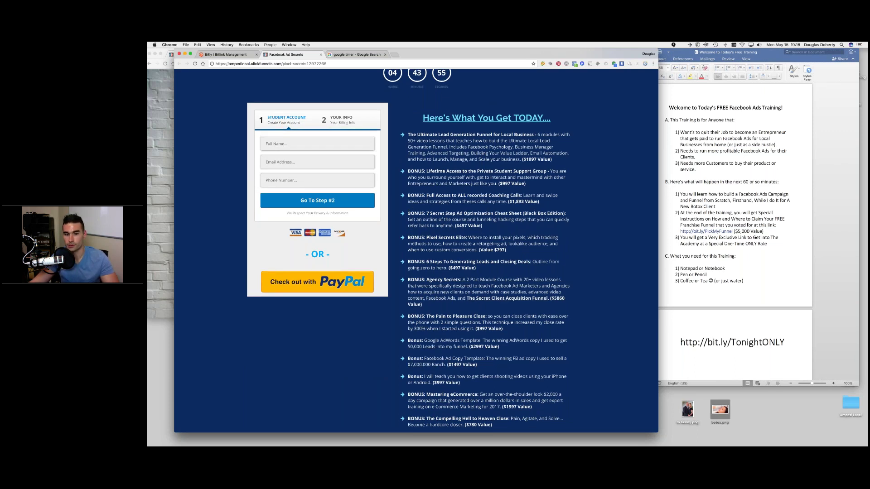
click(685, 235)
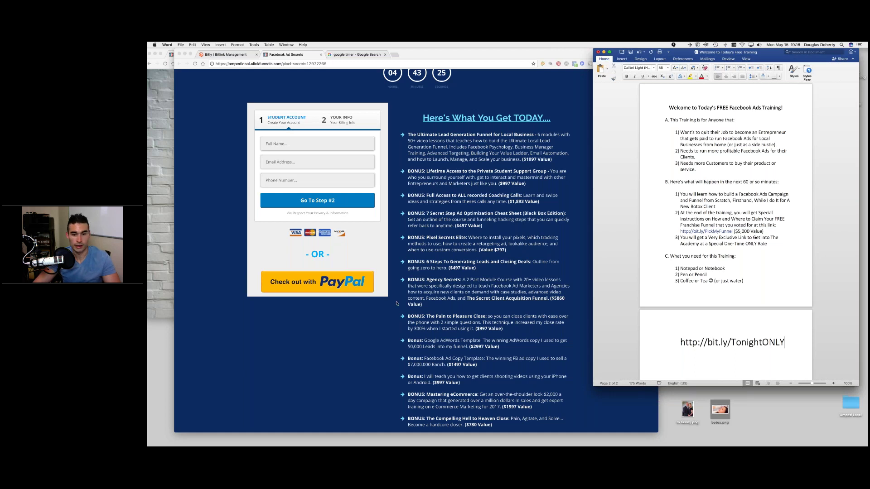
scroll(471, 169, down, 1)
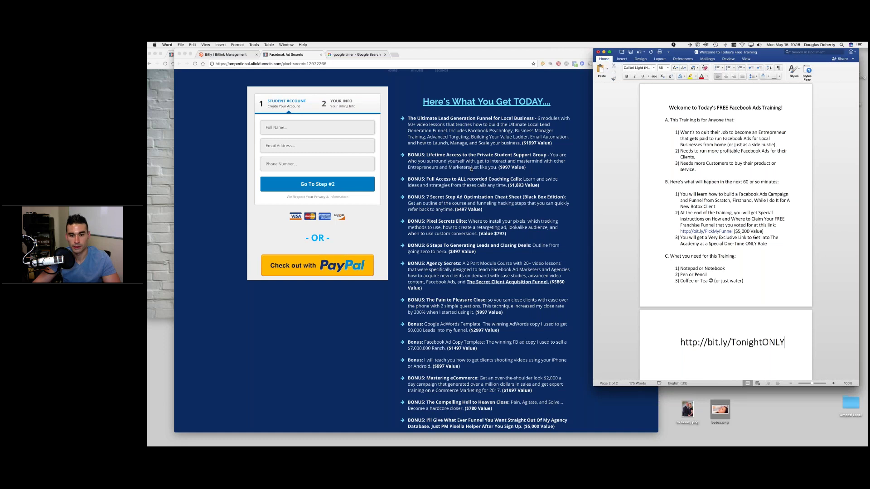
scroll(471, 169, down, 1)
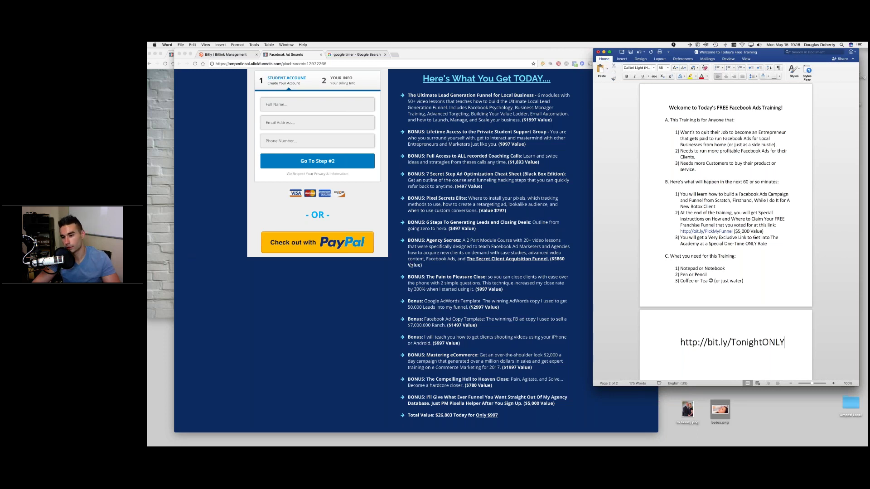
scroll(410, 267, down, 1)
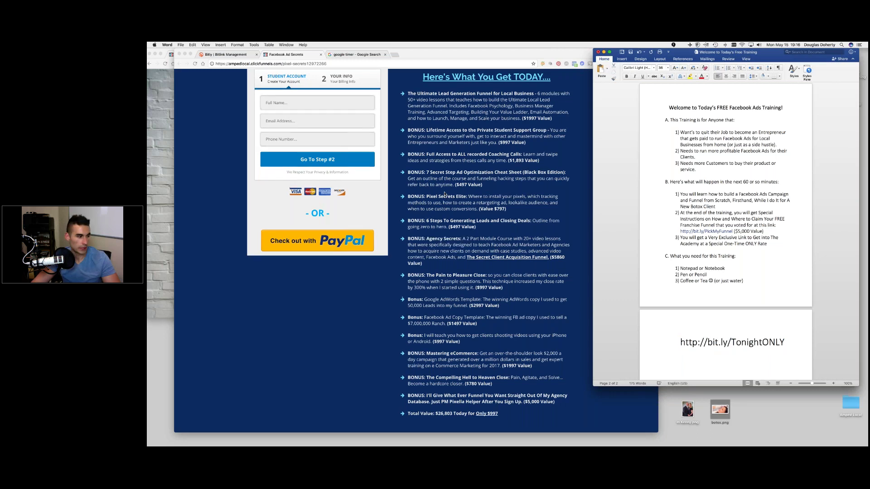
scroll(444, 194, up, 1)
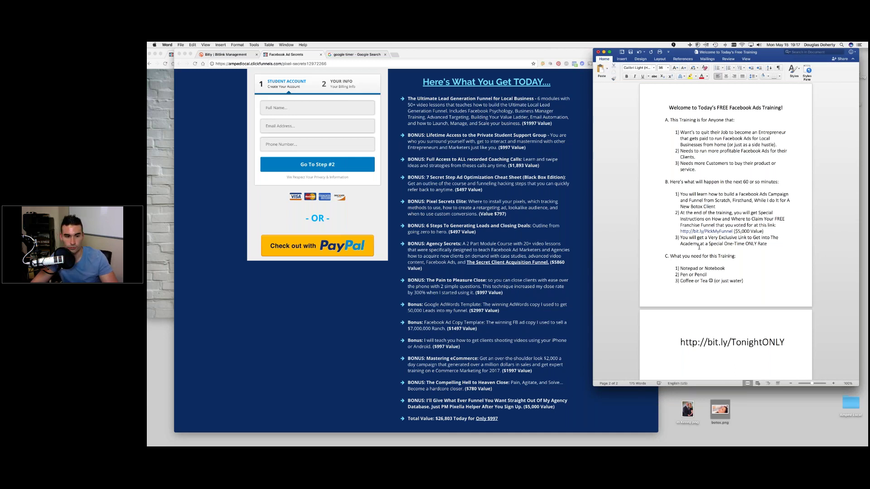
scroll(439, 195, down, 1)
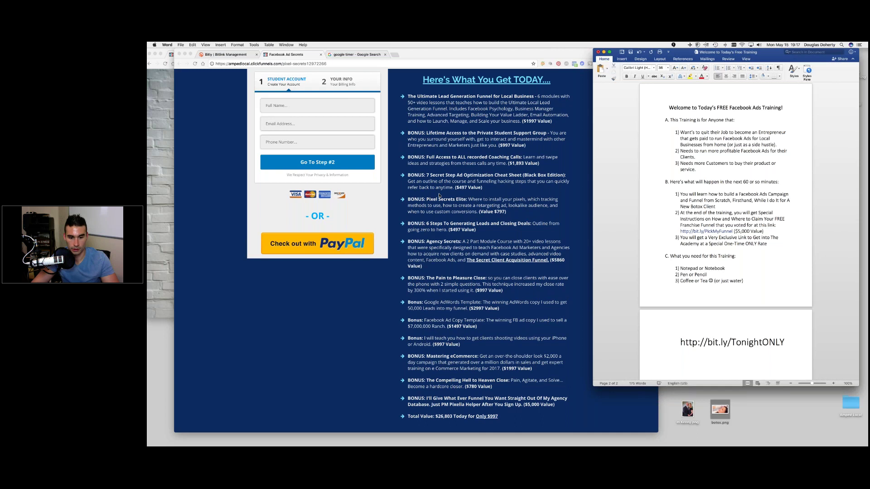
scroll(439, 195, down, 2)
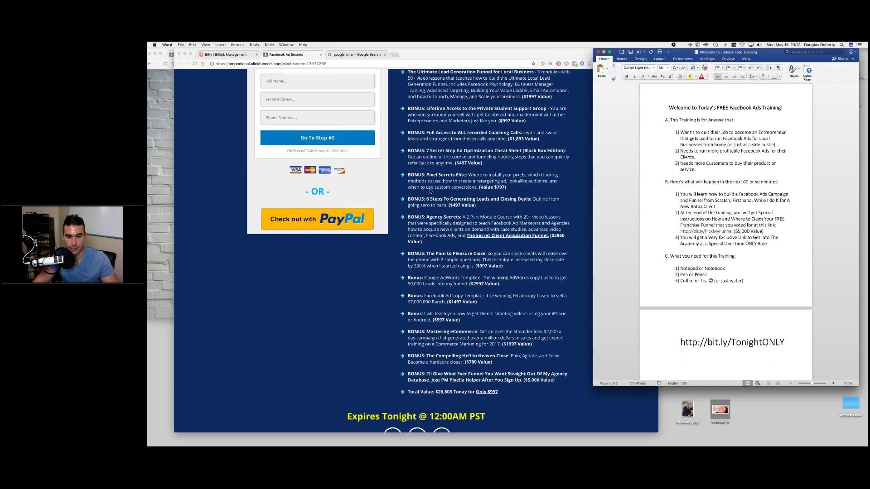
scroll(439, 195, down, 5)
drag(679, 342, 787, 342)
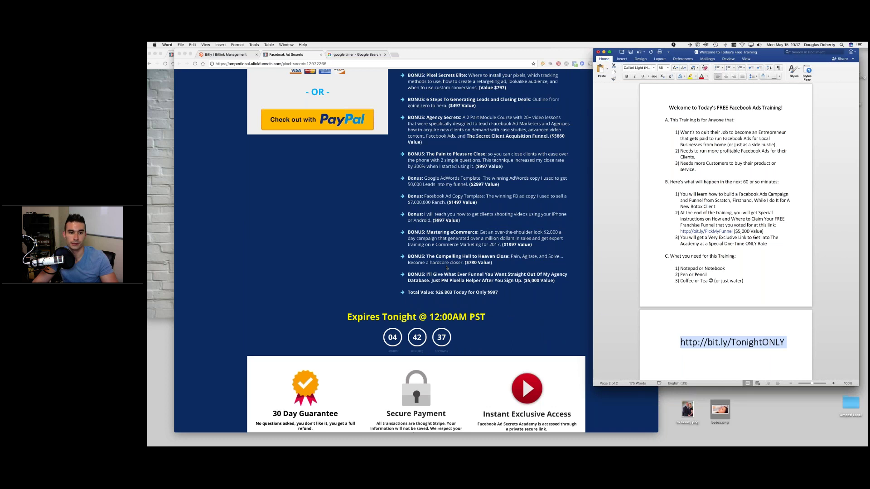
scroll(447, 268, up, 1)
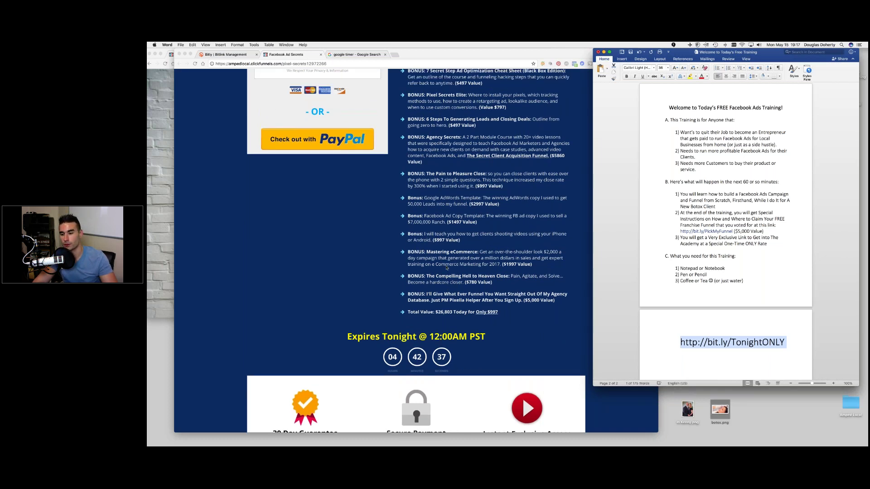
scroll(446, 267, up, 5)
scroll(446, 267, up, 2)
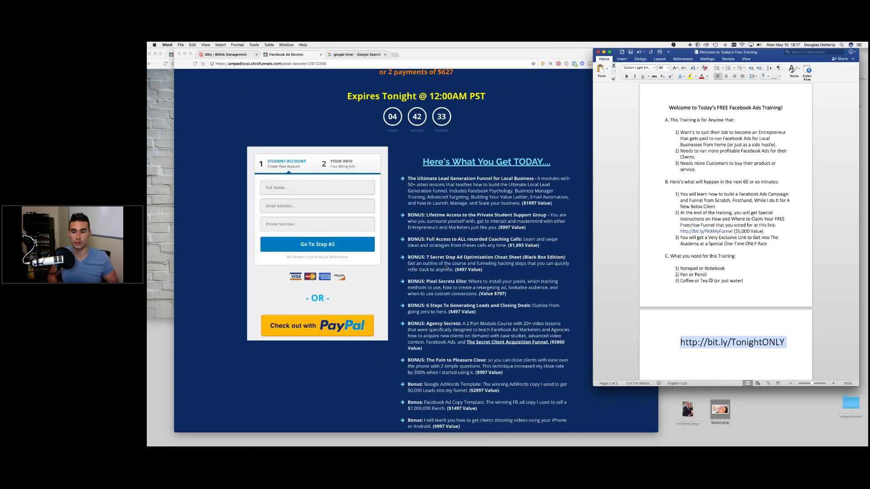
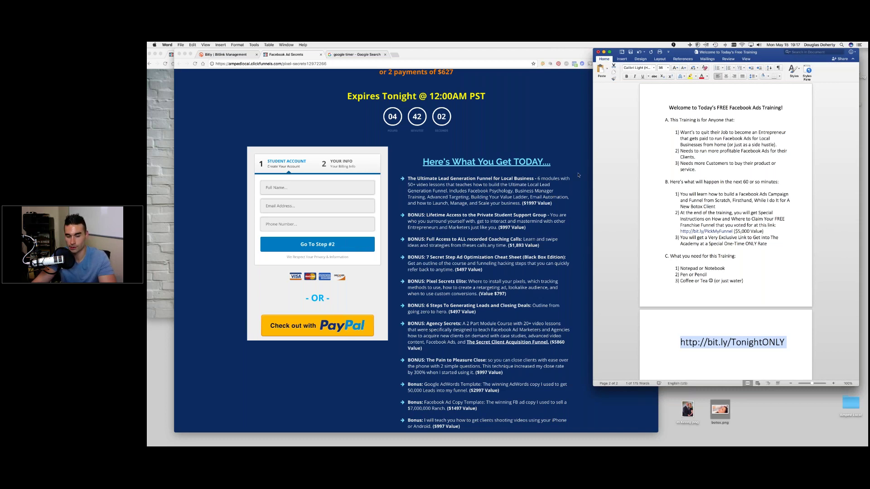
- Scroll further down the open page
scroll(575, 177, down, 2)
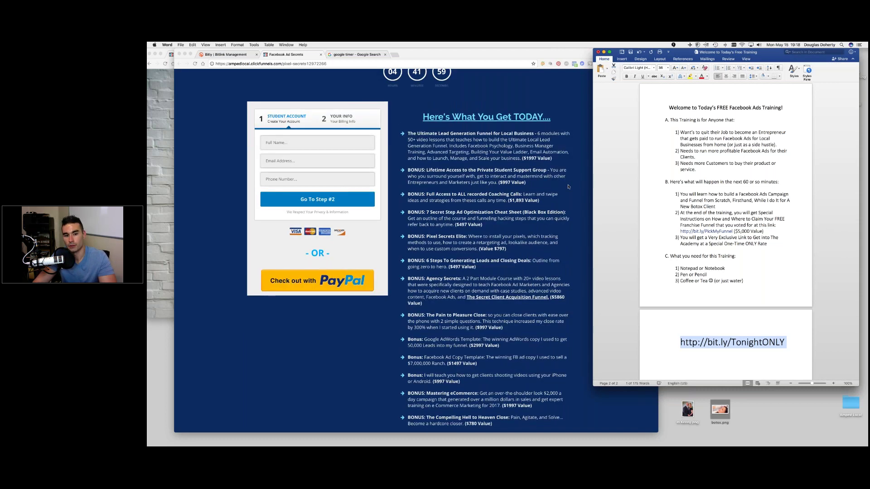
scroll(423, 247, down, 1)
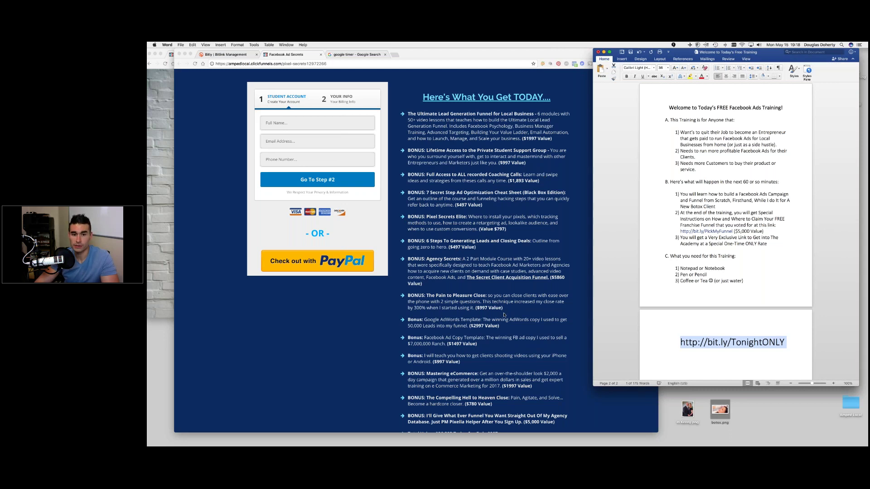
scroll(505, 331, down, 3)
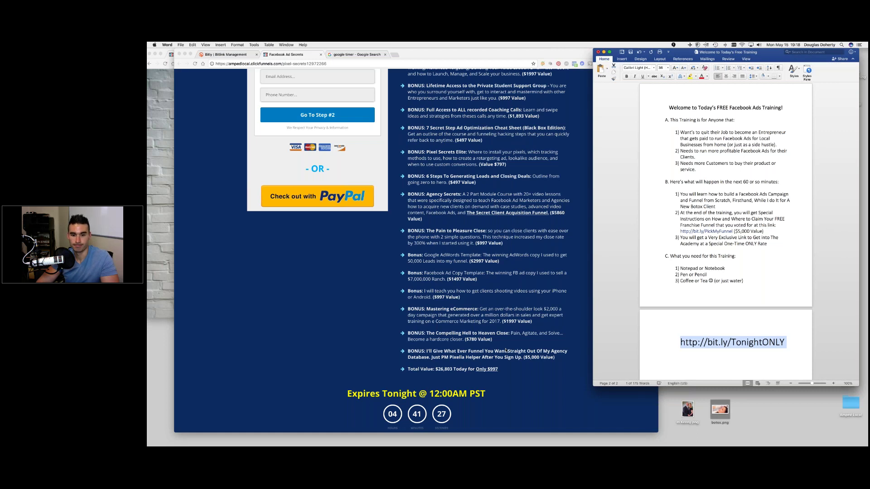
scroll(505, 350, down, 1)
scroll(506, 349, down, 3)
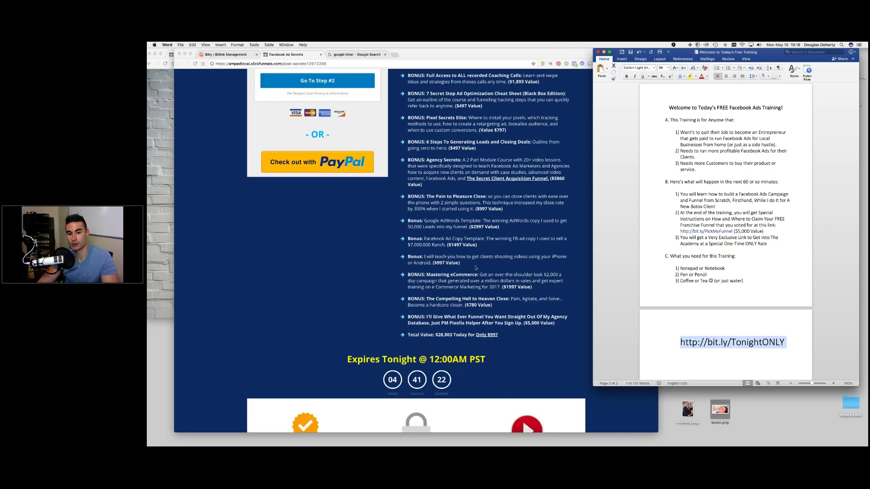
scroll(479, 267, down, 1)
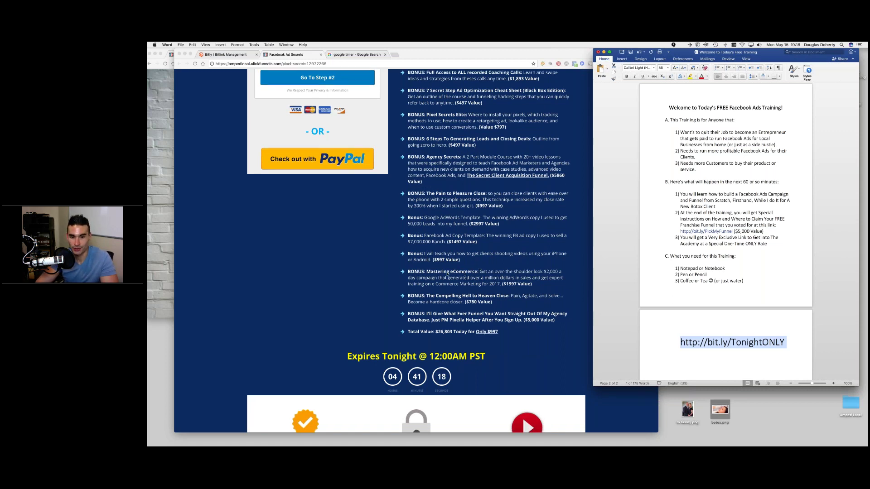
scroll(447, 270, down, 1)
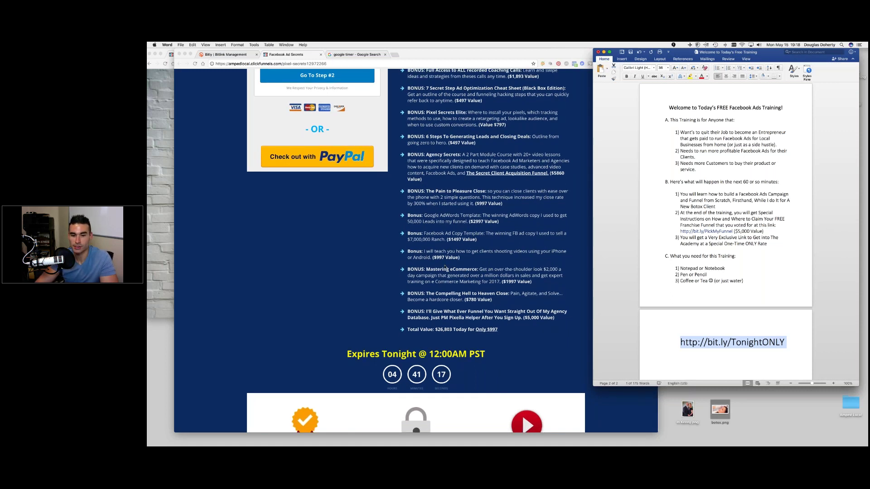
scroll(446, 267, down, 1)
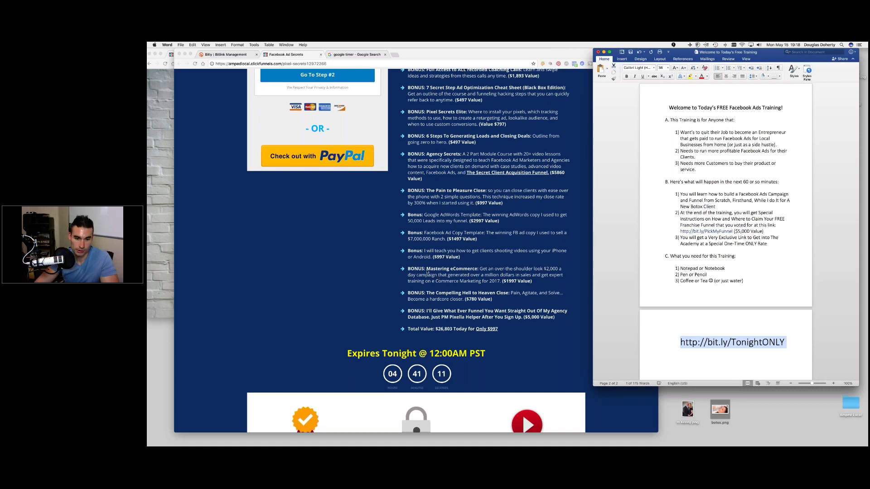
- Bring the $997 sales page window to the front and shift it slightly left
click(522, 413)
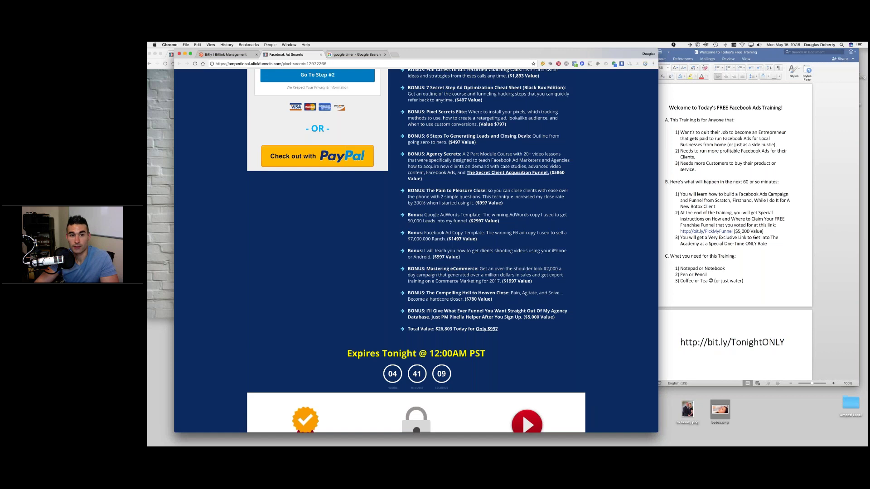
drag(554, 55, 532, 52)
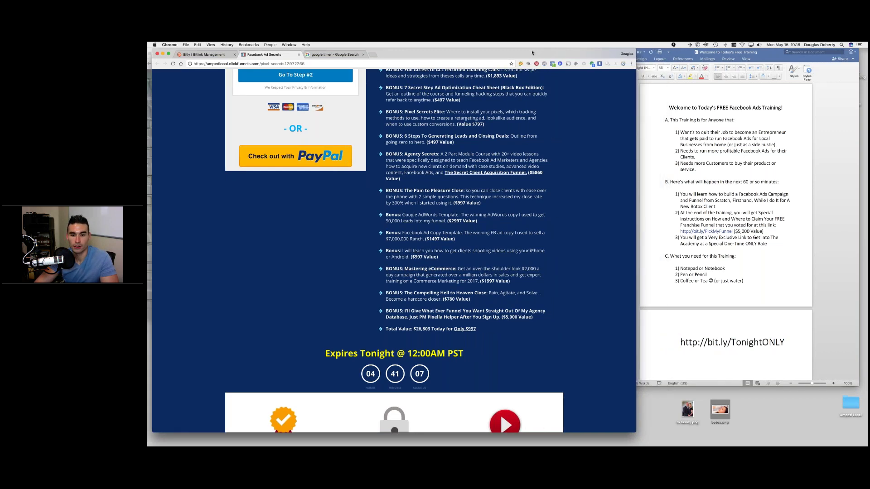
scroll(499, 409, down, 1)
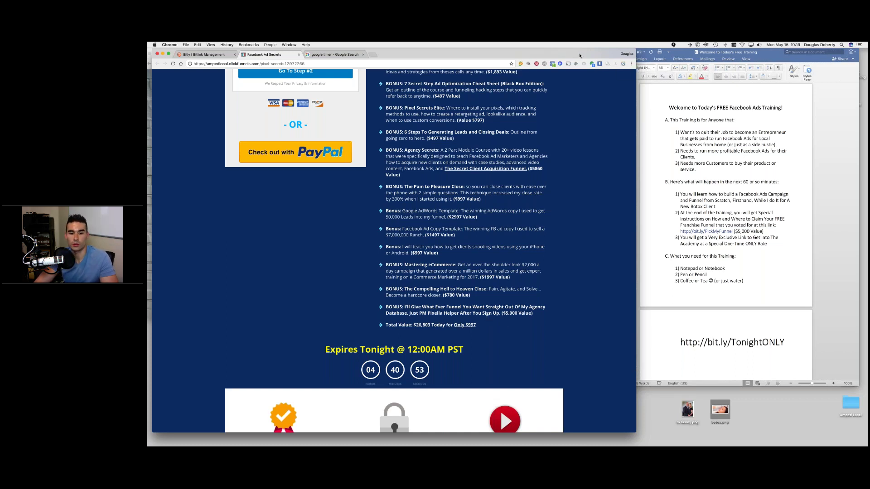
drag(579, 55, 573, 56)
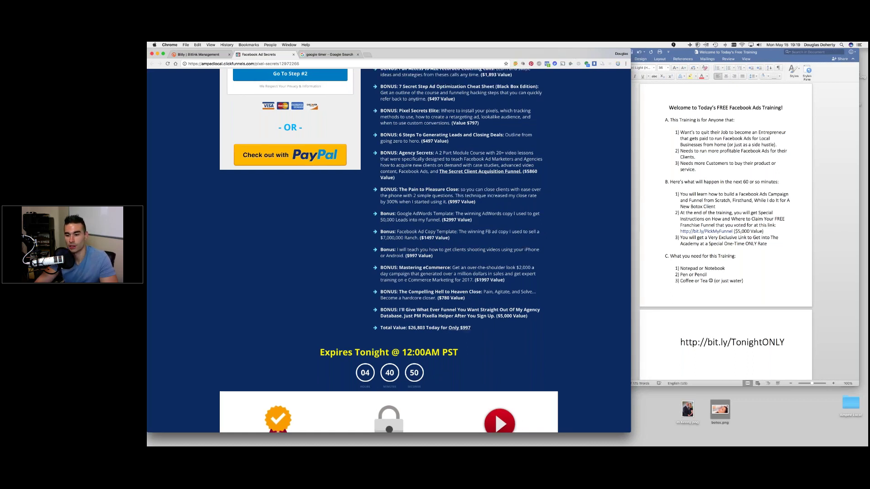
- Scroll the sales page down to the guarantee panel
scroll(495, 411, up, 3)
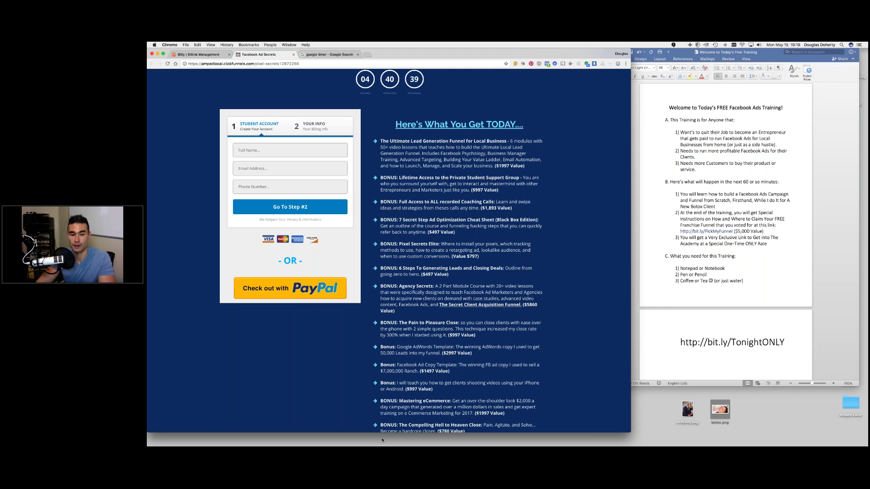
scroll(389, 249, down, 3)
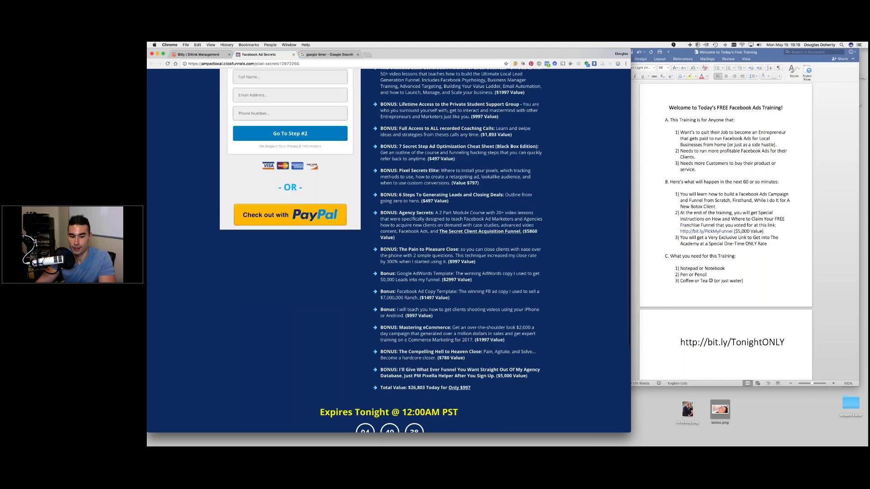
scroll(427, 400, up, 1)
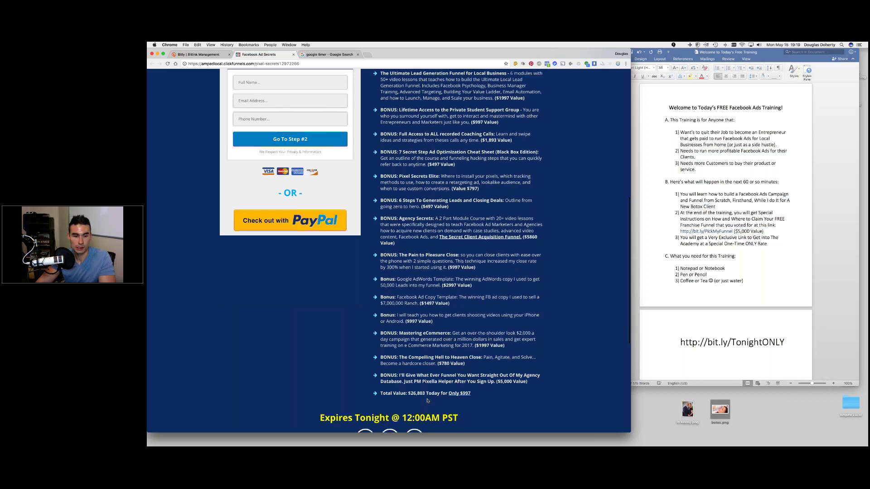
scroll(427, 401, down, 2)
scroll(427, 401, down, 3)
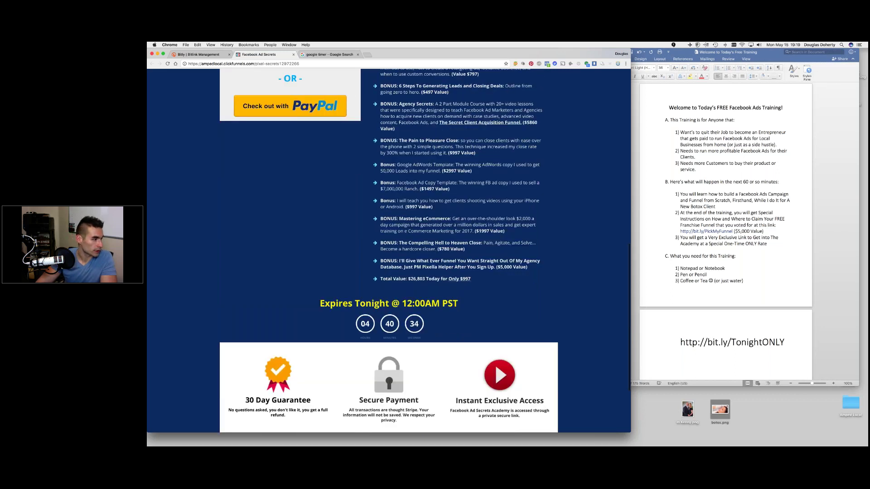
scroll(381, 322, down, 1)
scroll(382, 321, down, 1)
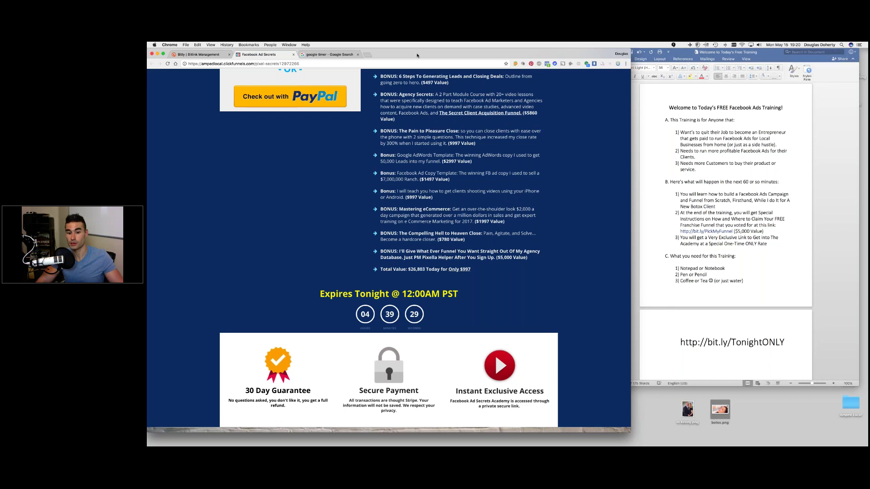
- Move the sales page window right over the document and make it wider and shorter
drag(416, 55, 515, 56)
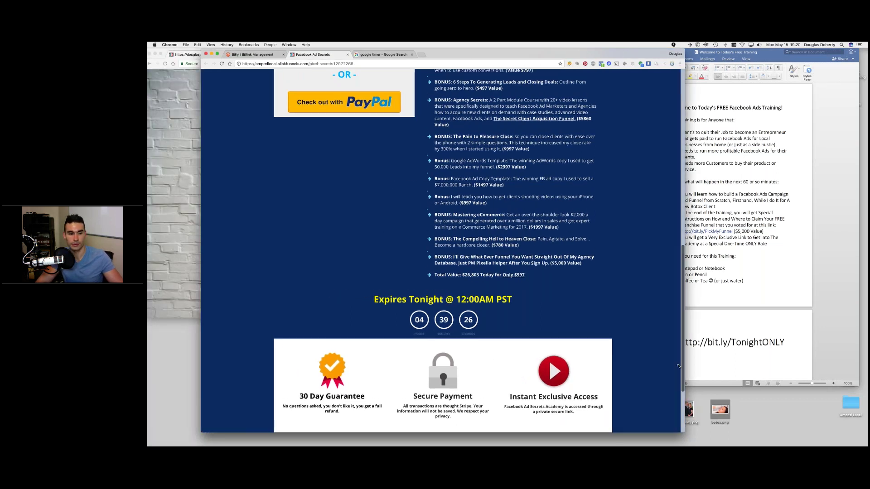
drag(683, 432, 850, 317)
scroll(640, 277, down, 5)
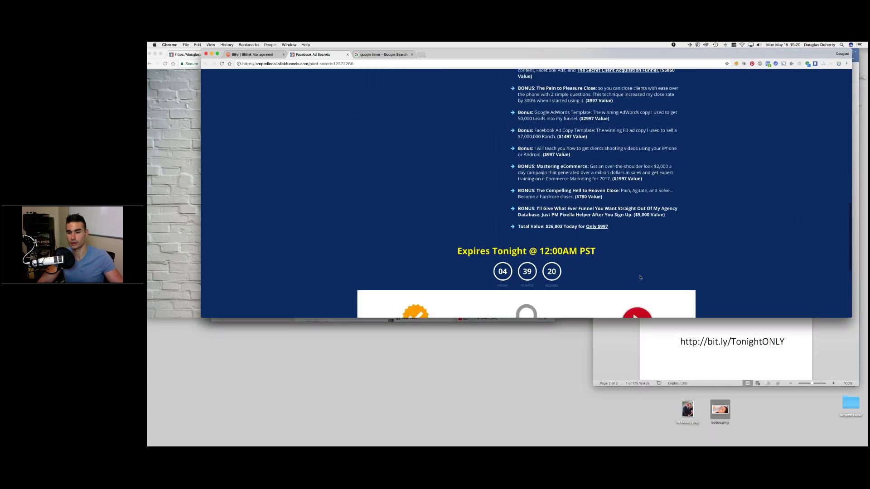
scroll(640, 278, down, 1)
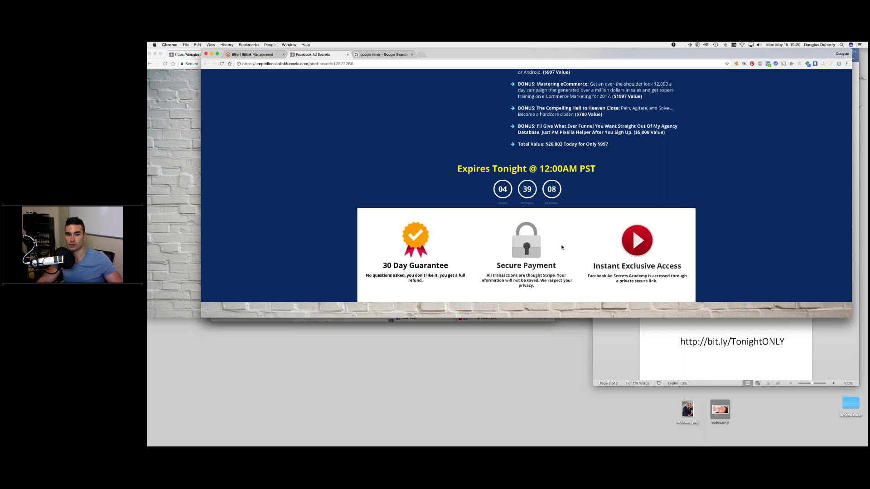
- Scroll back up to the headline, then open the PayPal Credit checkout popup
scroll(562, 247, up, 5)
scroll(562, 246, up, 1)
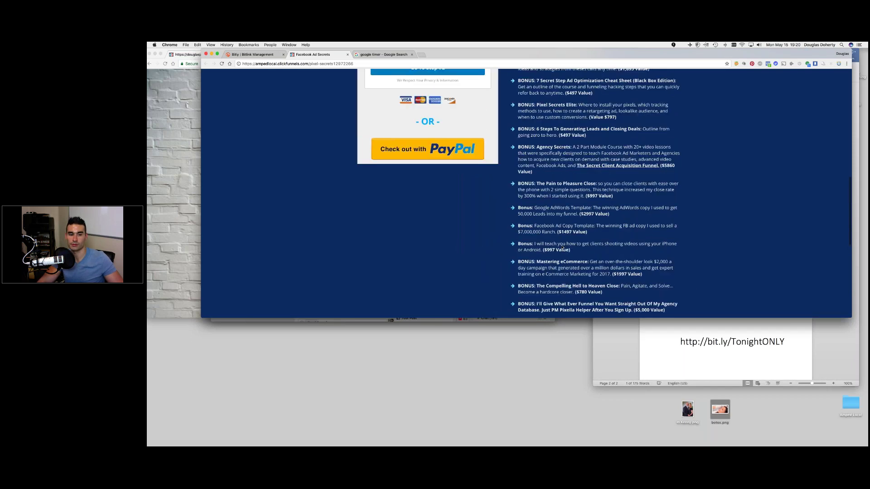
scroll(562, 247, up, 5)
scroll(561, 247, up, 5)
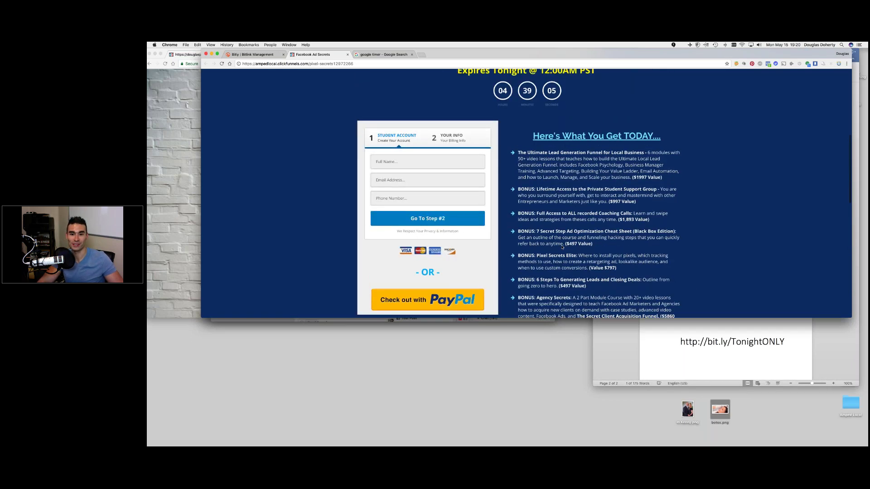
scroll(561, 247, up, 1)
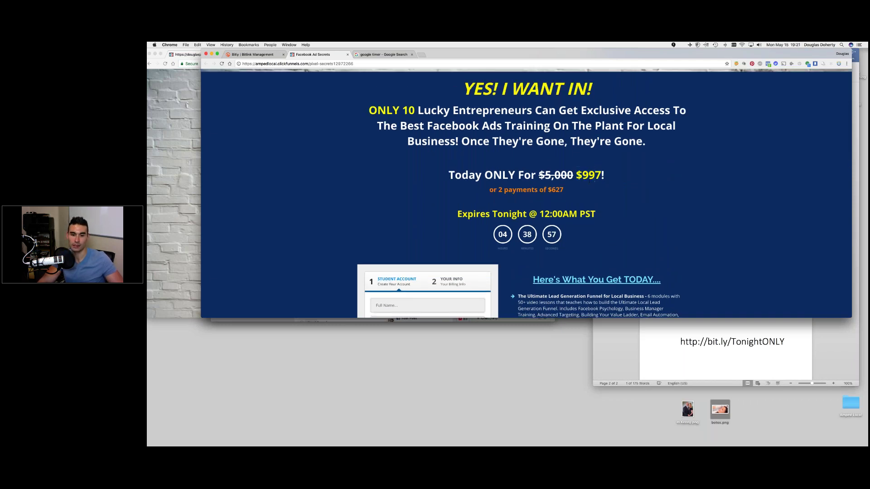
scroll(589, 181, down, 4)
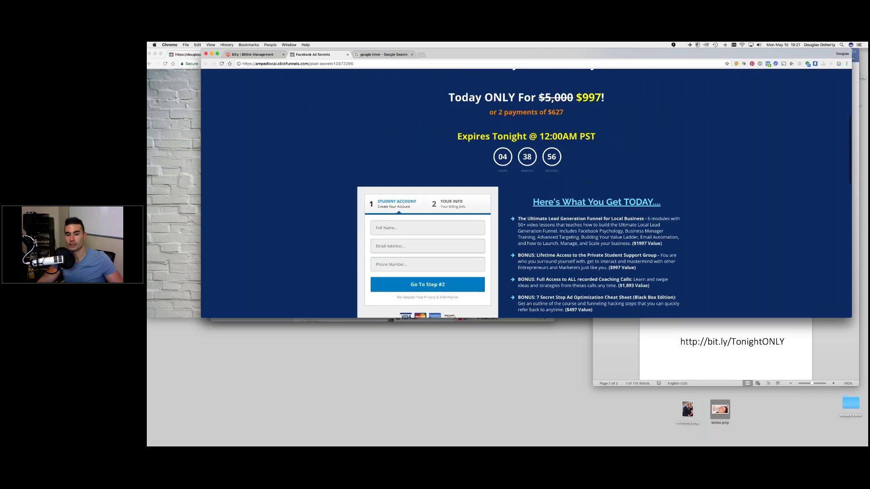
scroll(589, 181, down, 4)
click(433, 288)
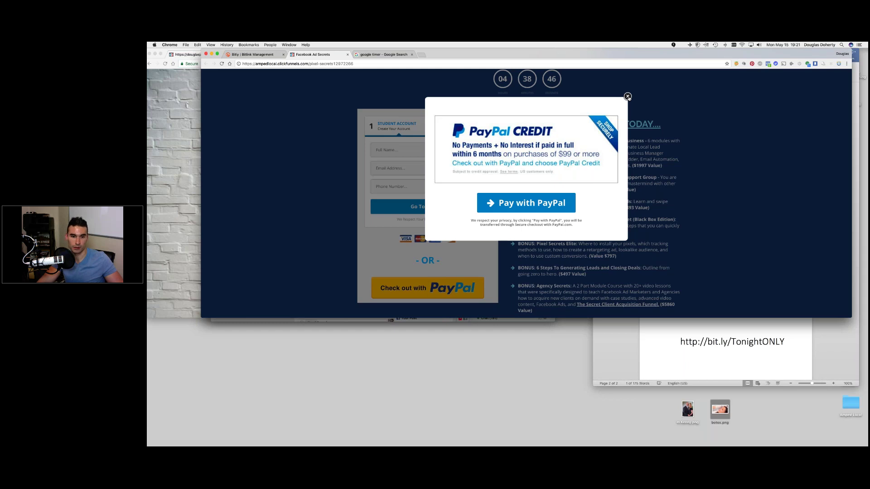
click(628, 96)
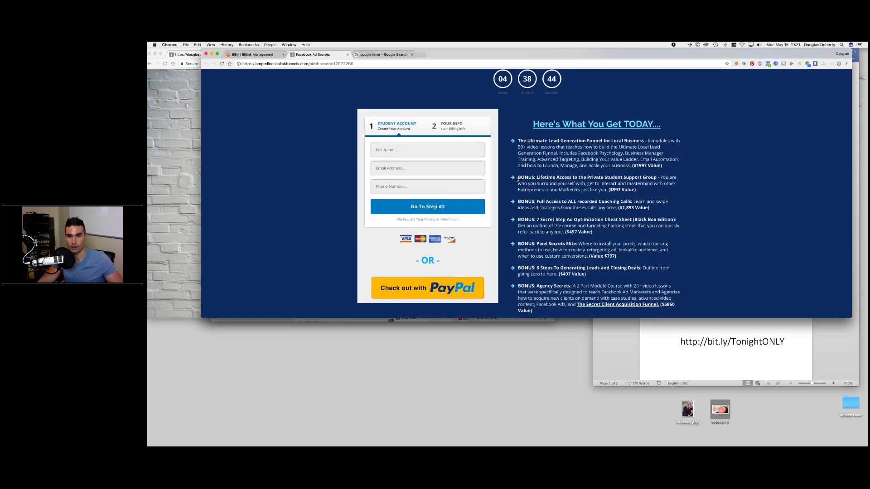
scroll(516, 180, up, 1)
scroll(517, 179, up, 2)
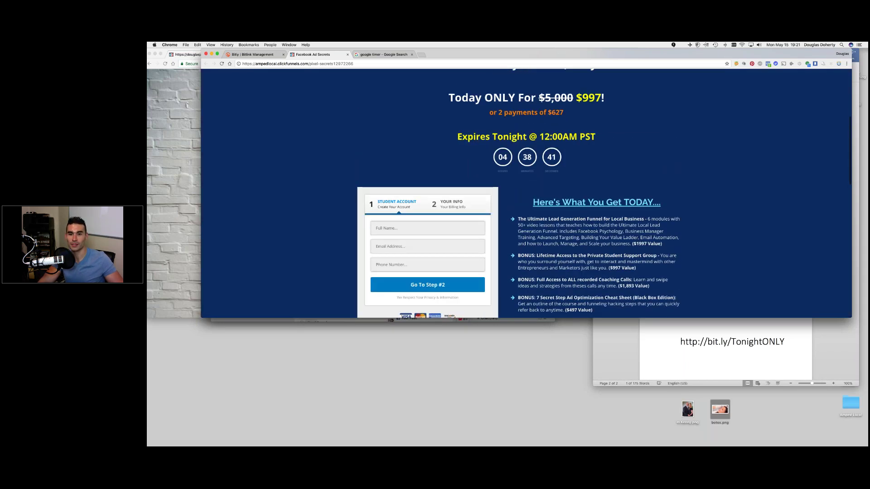
double_click(557, 112)
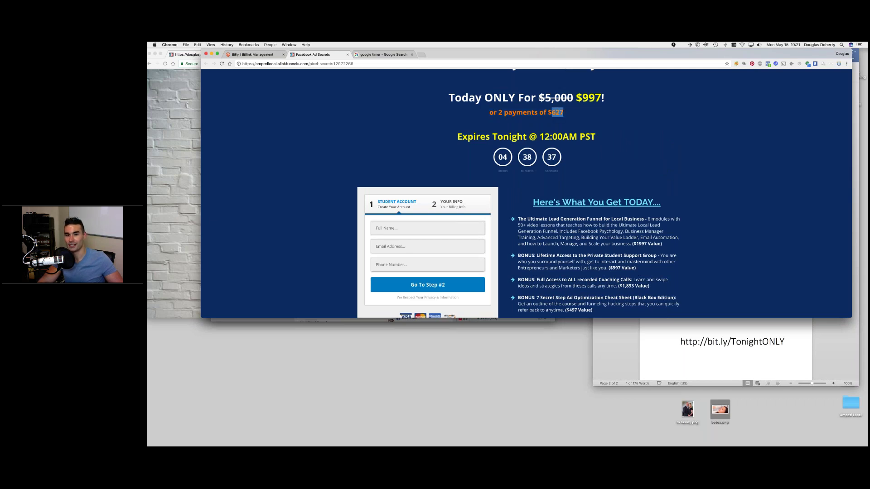
click(553, 112)
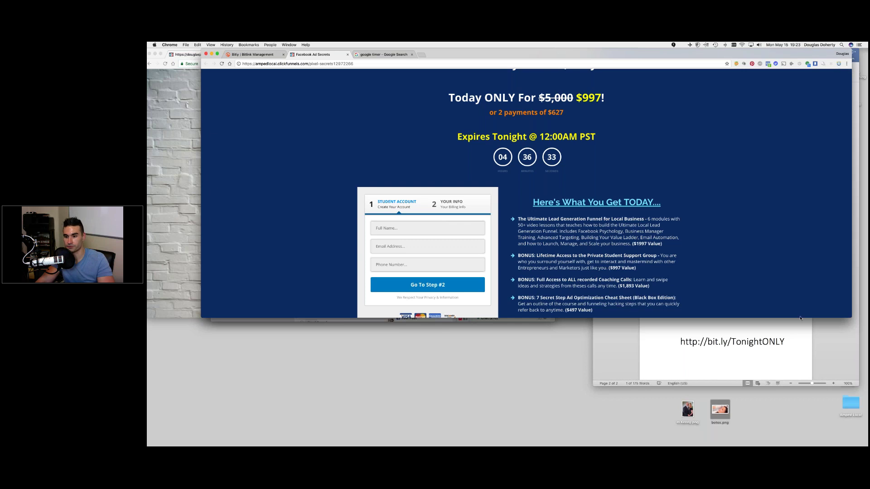
mouse_move(800, 318)
mouse_down()
mouse_move(792, 398)
mouse_move(793, 310)
mouse_up()
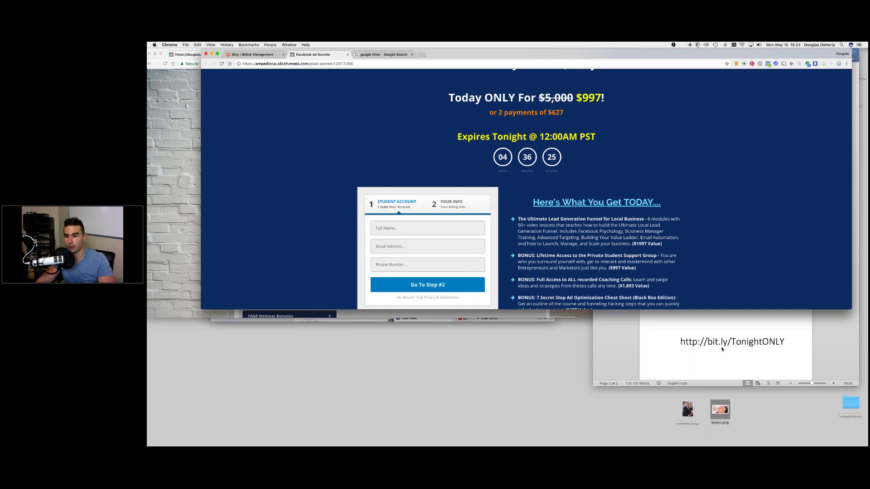
click(679, 341)
drag(679, 342, 786, 342)
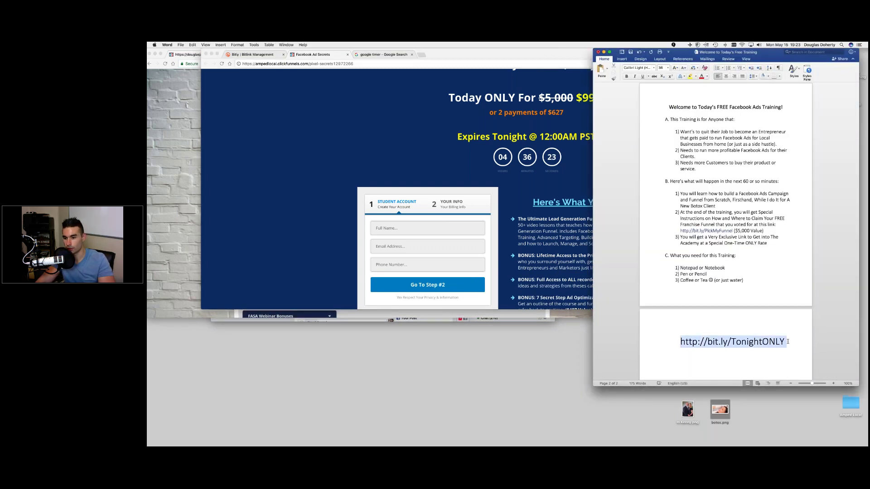
scroll(787, 341, down, 1)
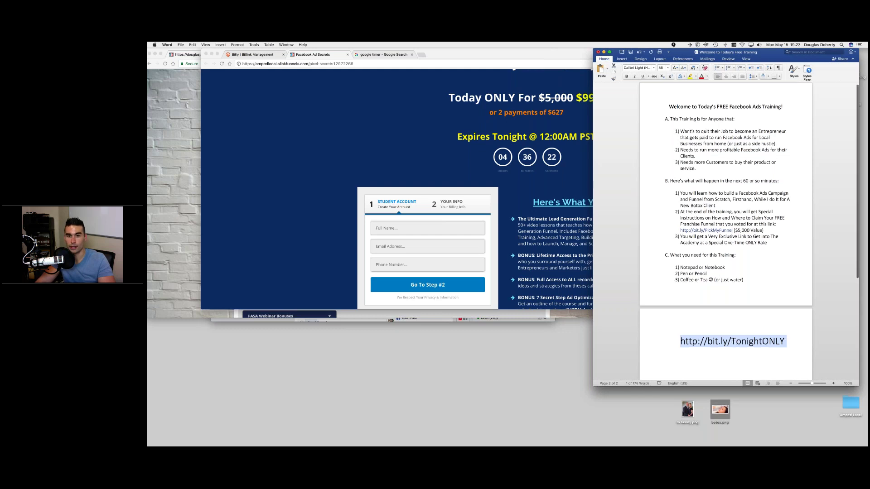
- Move the sales page left and narrow it so the outline shows beside it
double_click(545, 61)
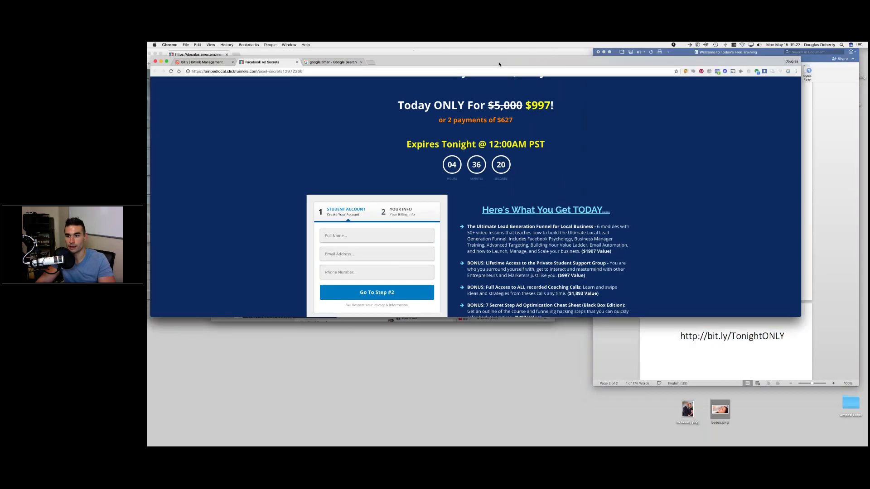
drag(500, 64, 495, 63)
drag(797, 142, 573, 142)
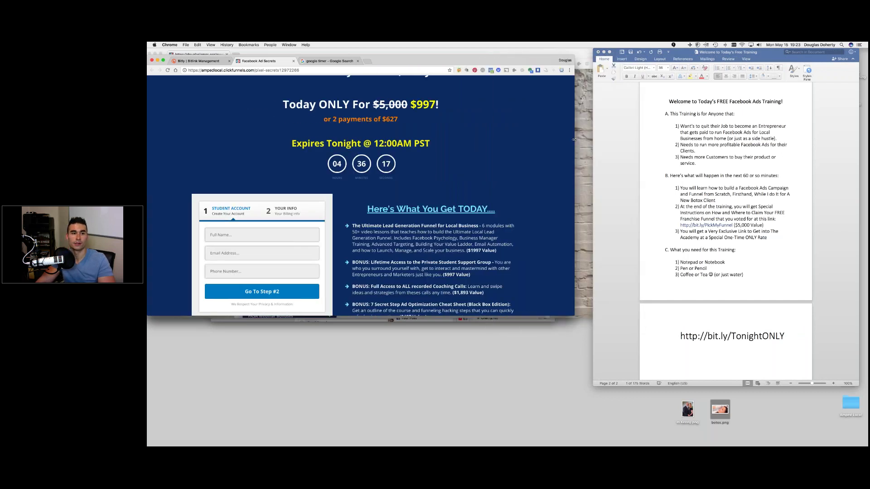
drag(420, 62, 420, 55)
scroll(363, 190, down, 1)
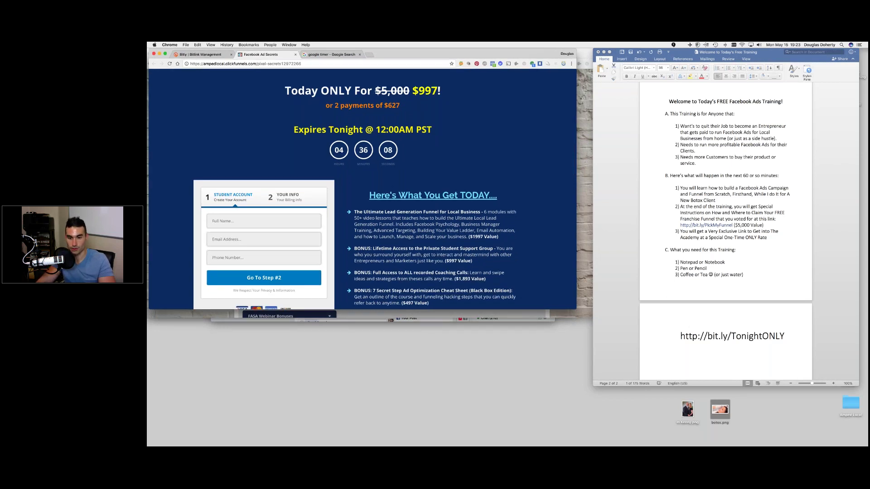
- Close the membership-area window and enlarge the sales page slightly
click(584, 107)
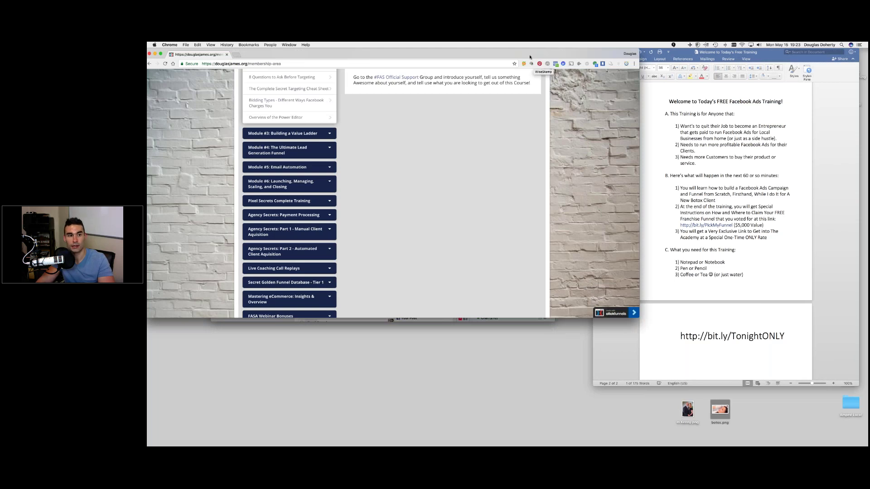
drag(476, 53, 482, 103)
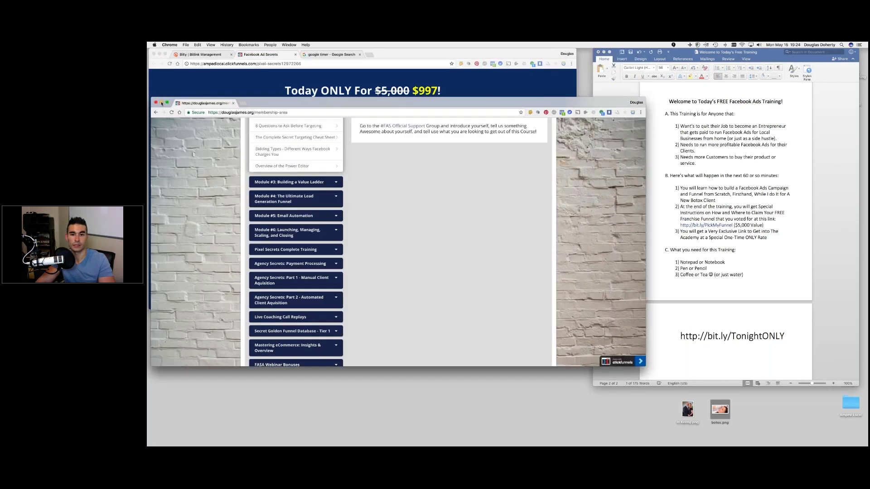
click(156, 103)
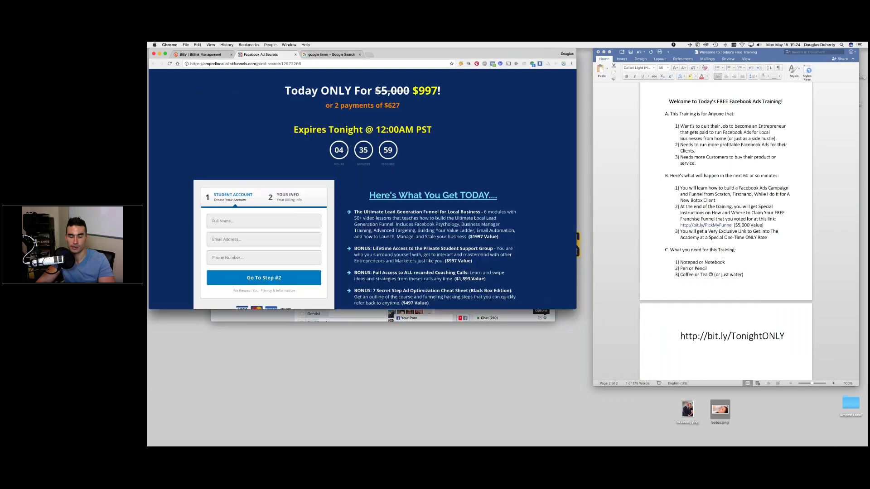
mouse_move(575, 317)
mouse_down()
mouse_move(588, 333)
mouse_move(587, 325)
mouse_up()
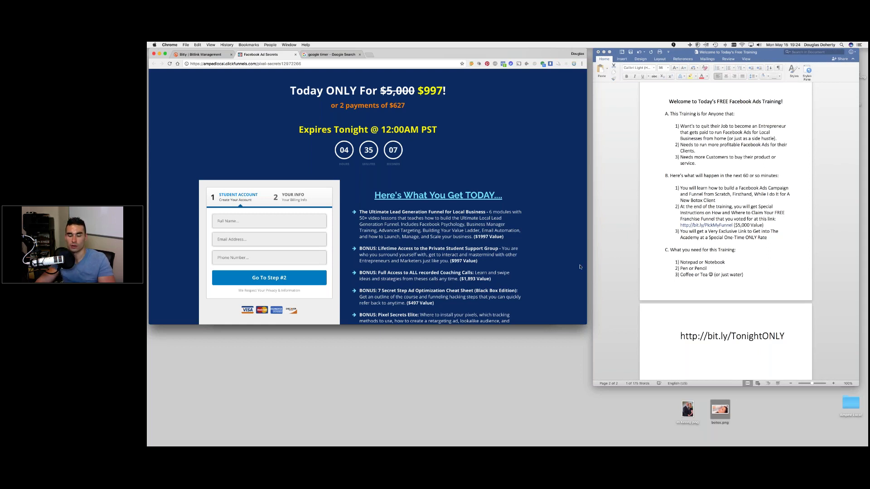
- Return to the Word training outline beside the enlarged sales page
click(687, 343)
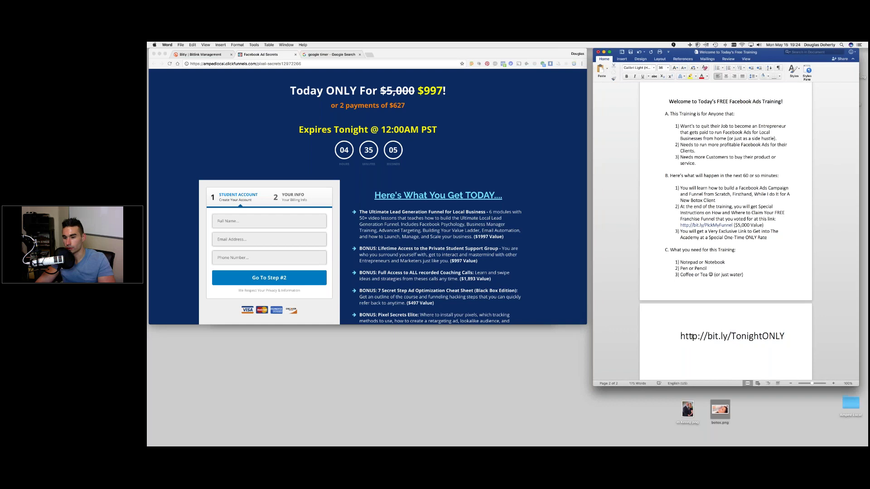
triple_click(762, 336)
click(762, 336)
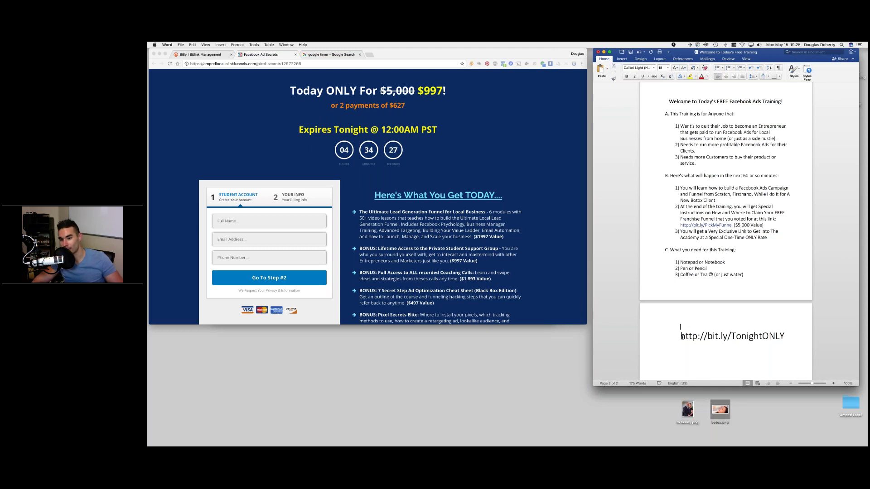
drag(680, 337, 777, 338)
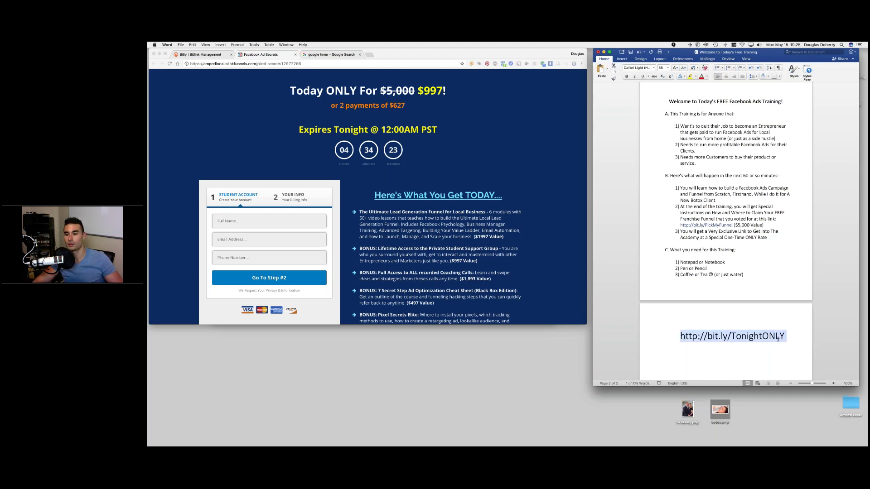
click(754, 336)
drag(678, 338, 786, 337)
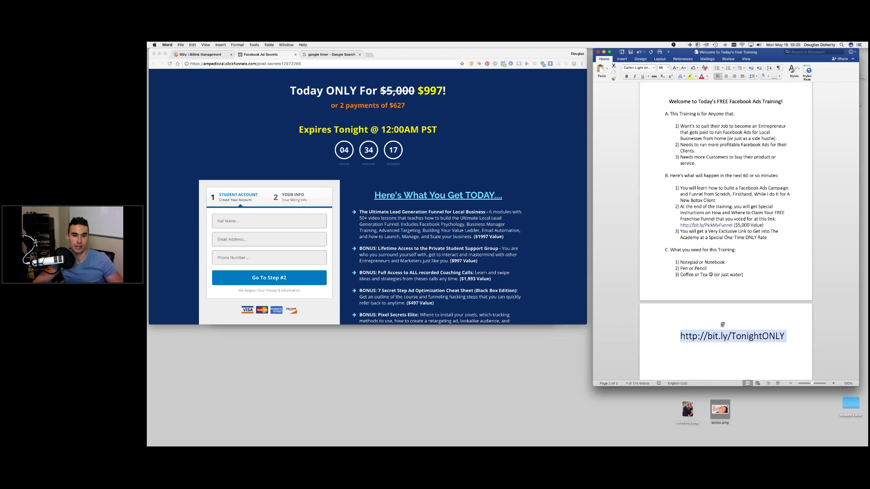
click(679, 327)
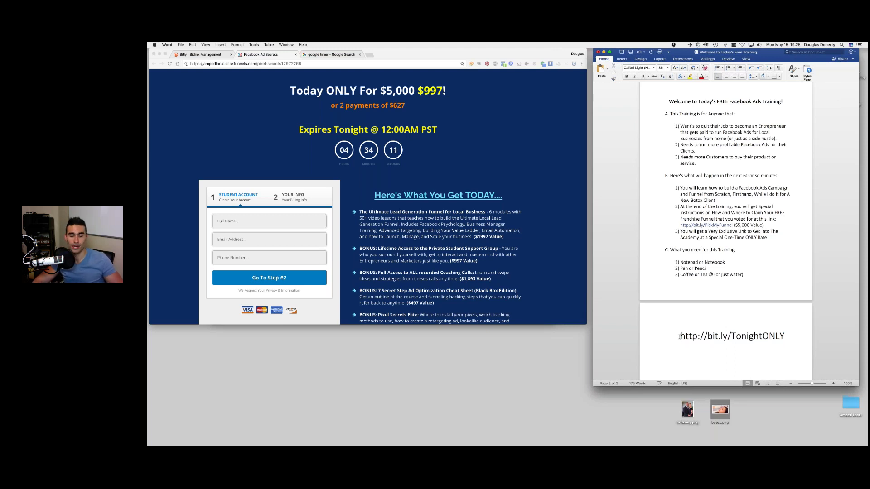
drag(682, 336, 786, 336)
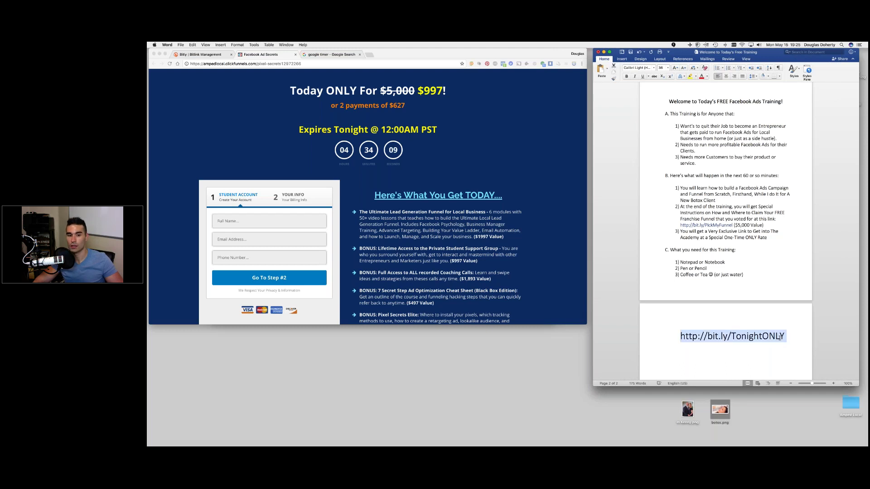
click(785, 336)
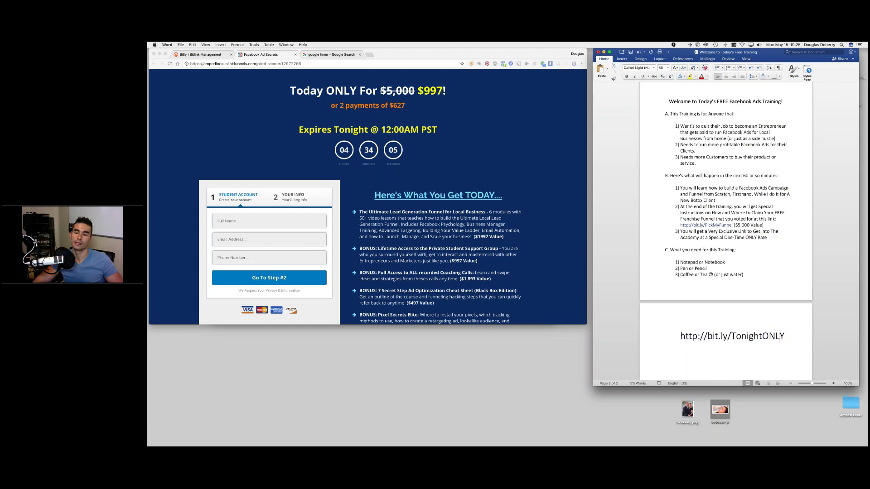
scroll(627, 259, up, 1)
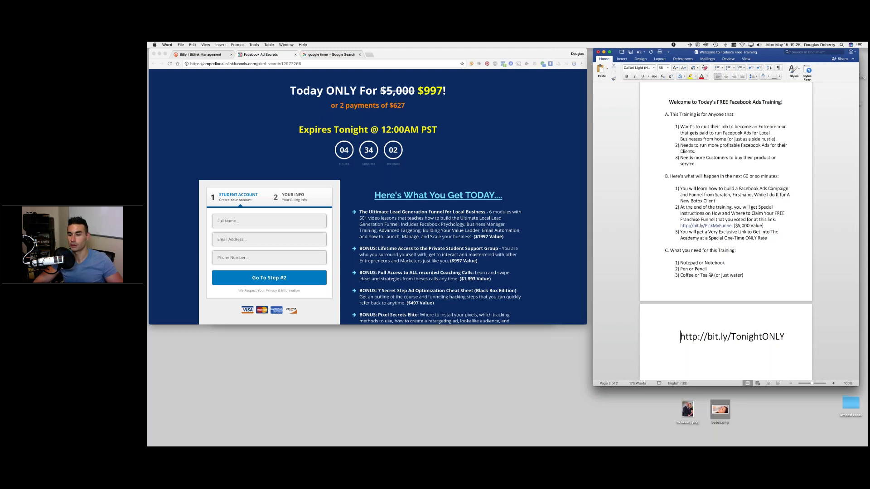
triple_click(680, 336)
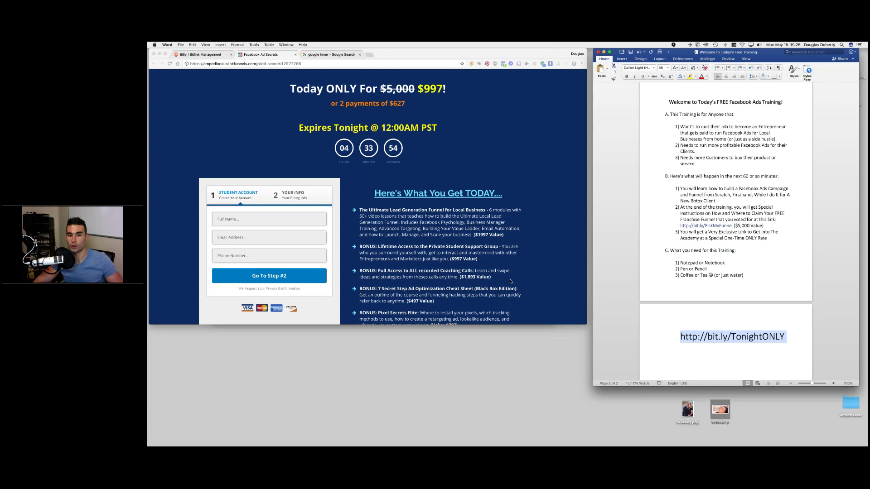
- Scroll the sales page down toward the Check out with PayPal button, reselecting the outline's link line
scroll(510, 282, down, 3)
scroll(510, 281, down, 2)
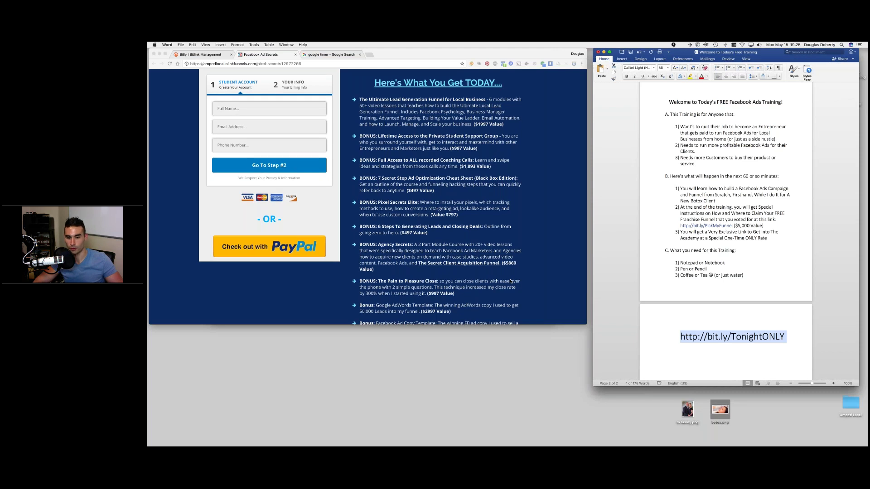
scroll(510, 282, down, 1)
click(697, 337)
triple_click(697, 336)
click(780, 336)
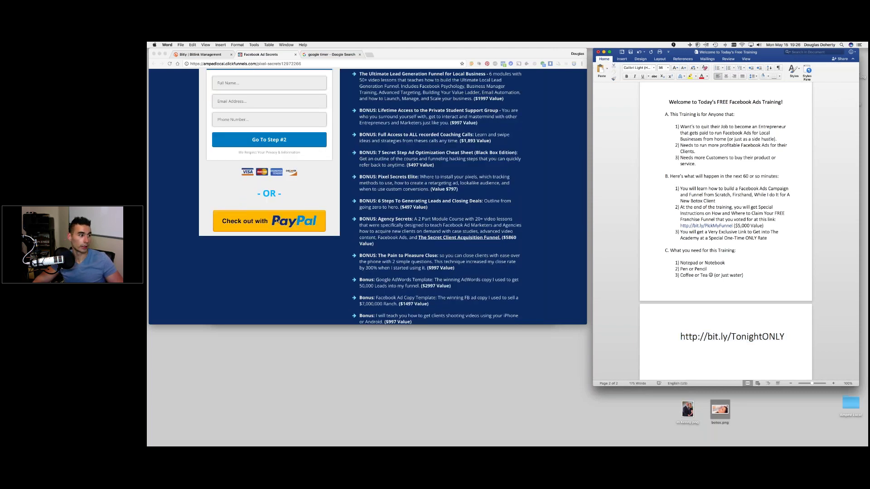
scroll(276, 221, down, 1)
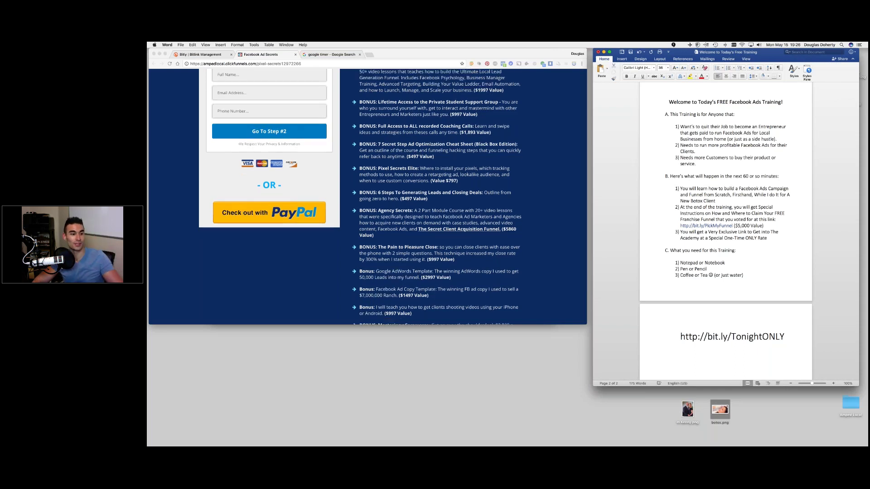